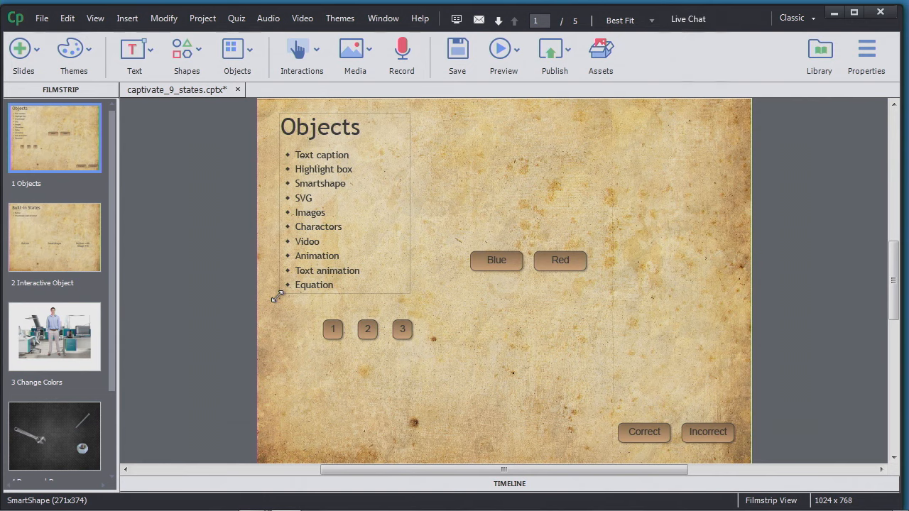
- Compare the Objects and Interactive Object slides, and inspect the properties of the Red and Blue buttons on the Objects slide
left_click(63, 249)
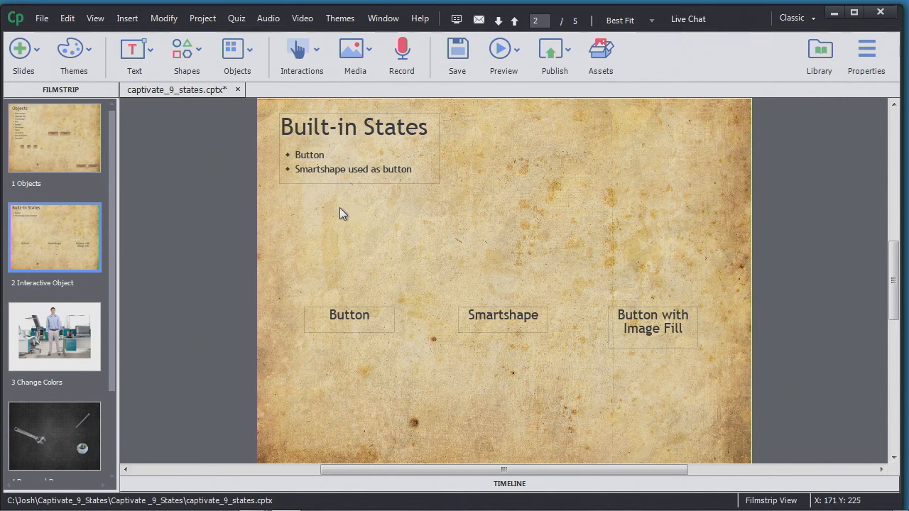
left_click(60, 140)
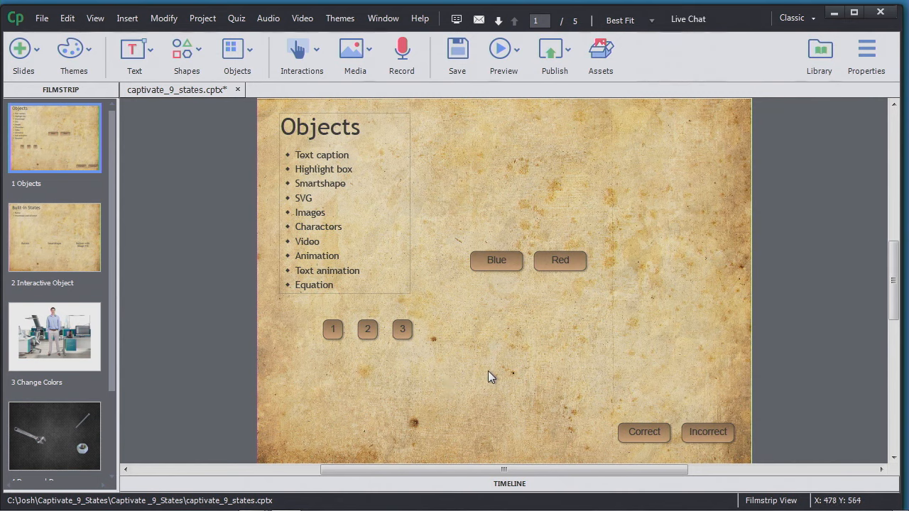
left_click(529, 270)
left_click(563, 271)
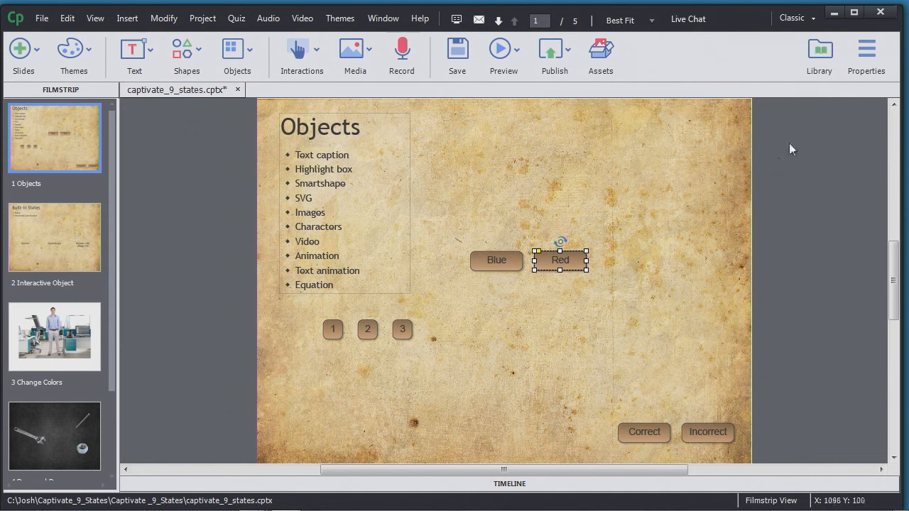
left_click(865, 52)
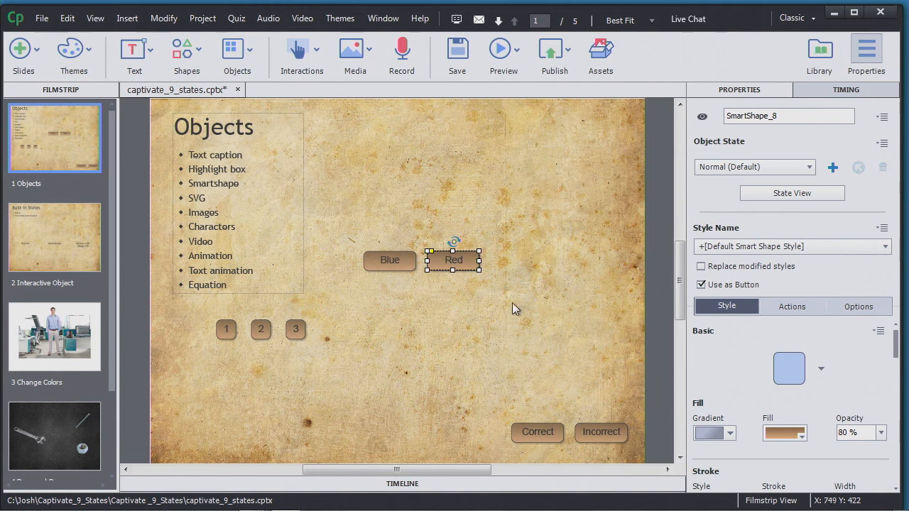
left_click(409, 270)
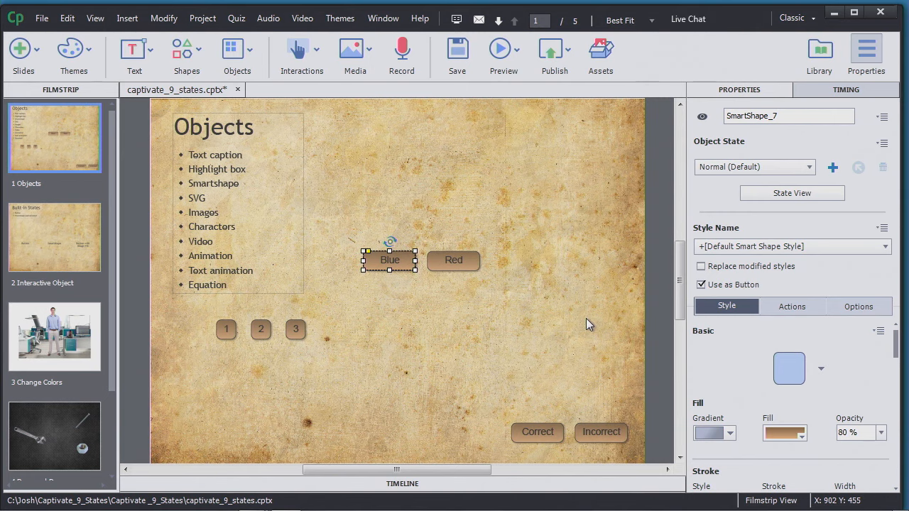
- Draw an oval smart shape above the Blue and Red buttons and name it circle
left_click(187, 62)
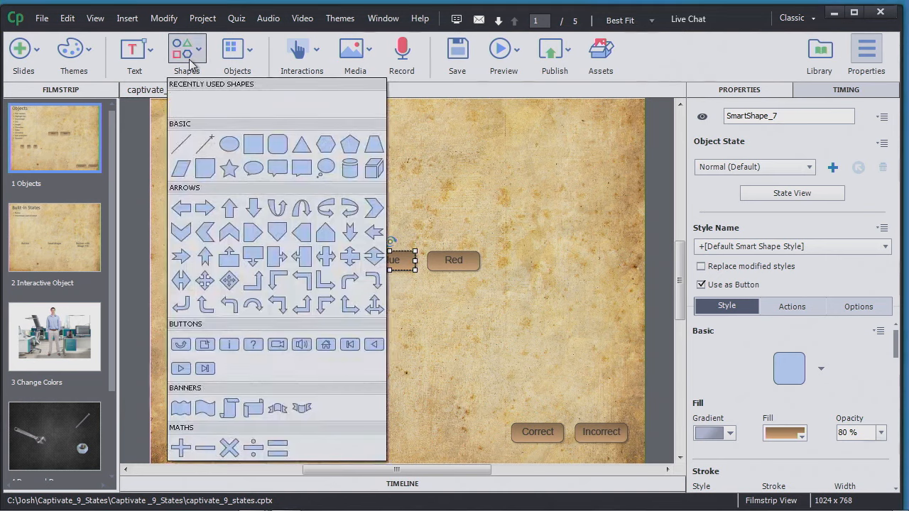
left_click(229, 146)
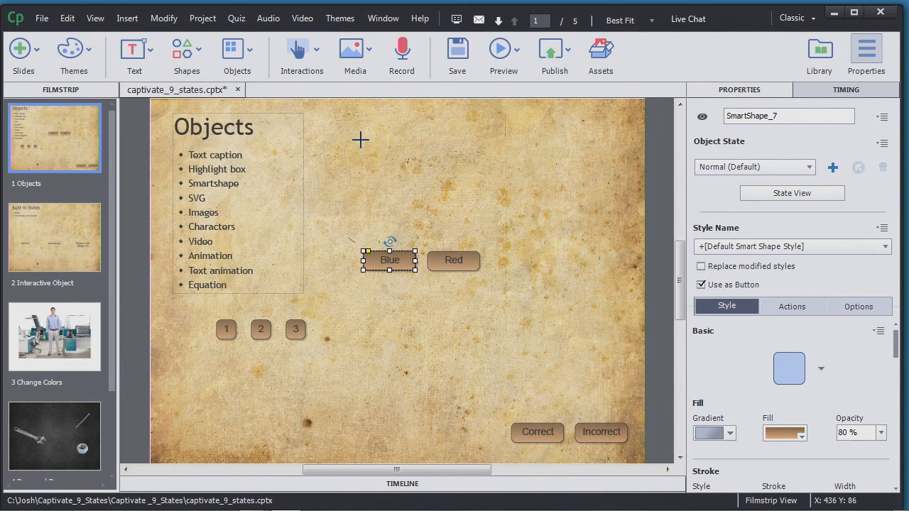
left_click_drag(363, 137, 431, 201)
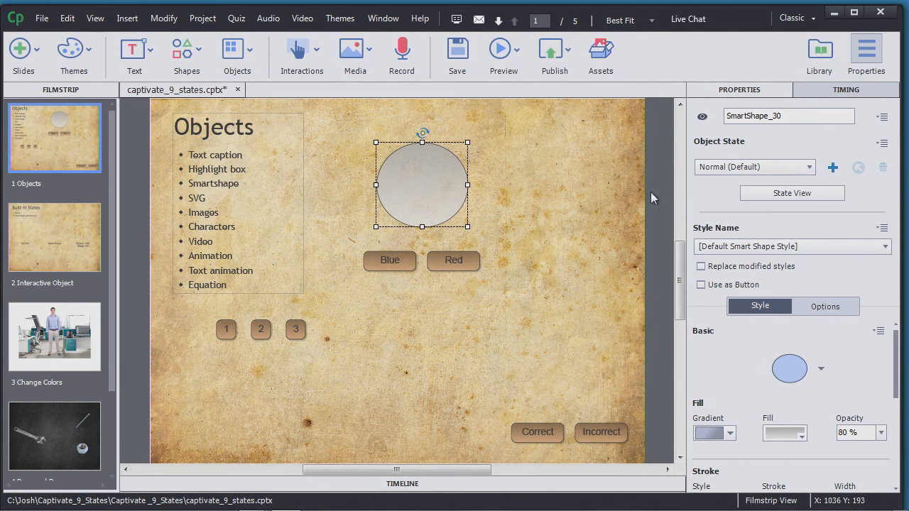
double_click(797, 117)
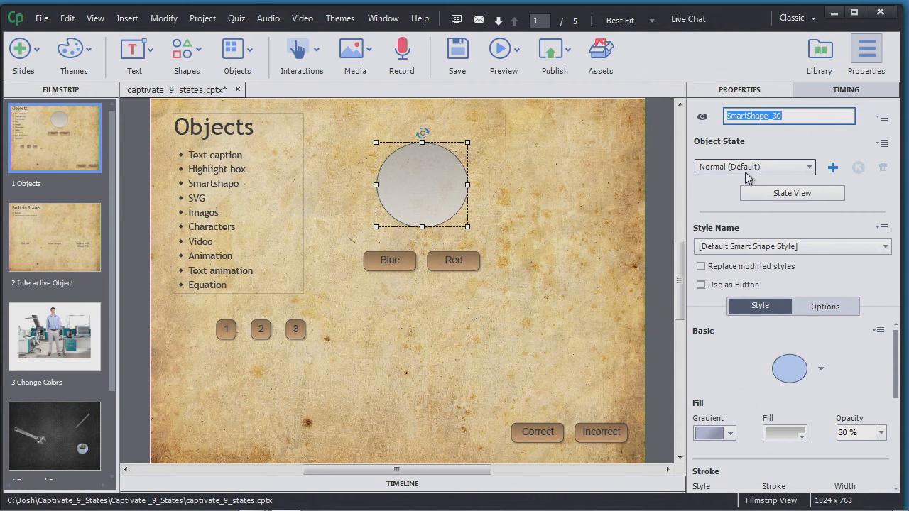
type("circle")
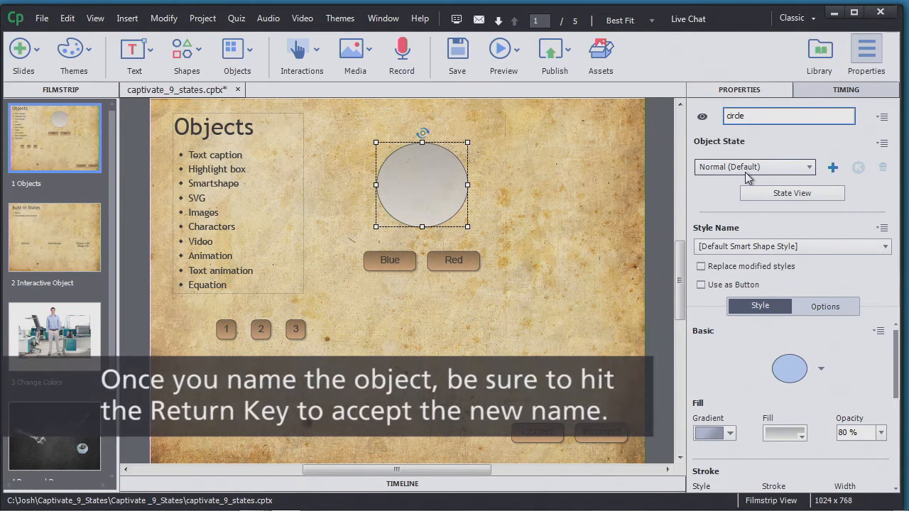
key("Return")
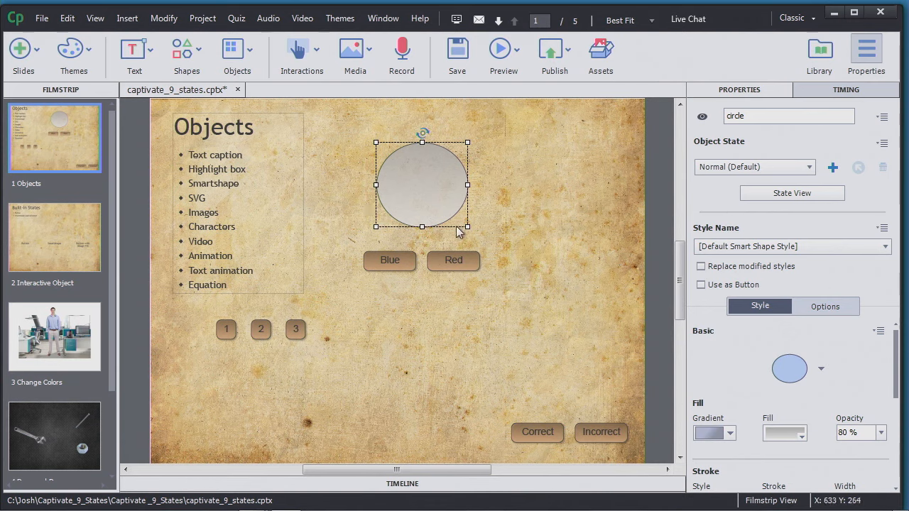
- Check the circle's existing object states and add a new state named Blue
left_click(777, 170)
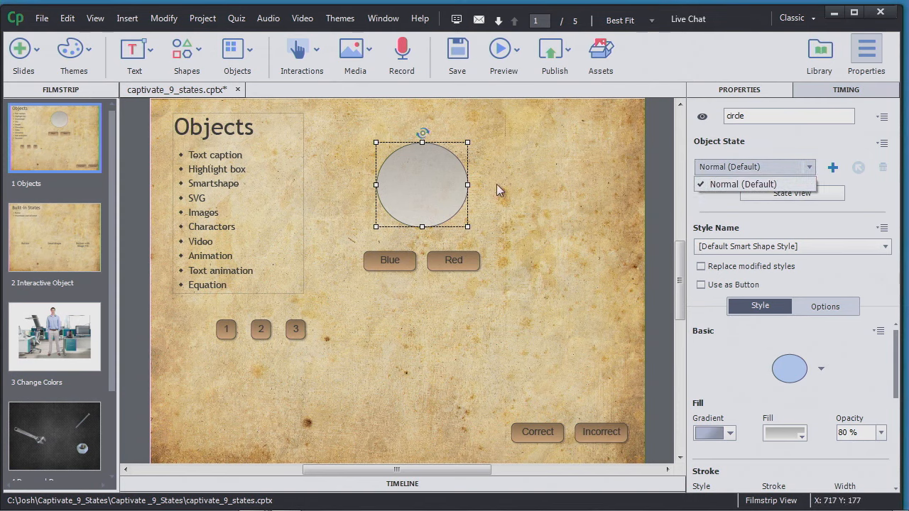
left_click(715, 200)
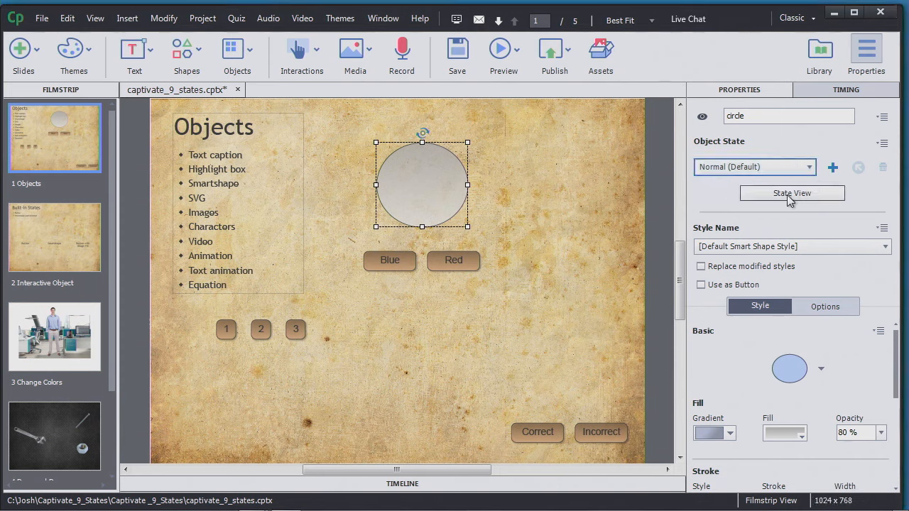
left_click(833, 168)
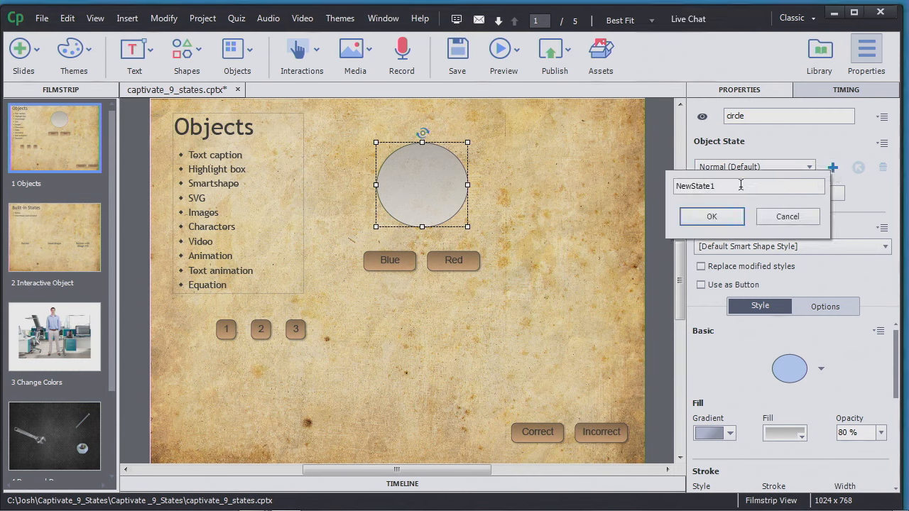
left_click_drag(741, 185, 673, 187)
type("Blue")
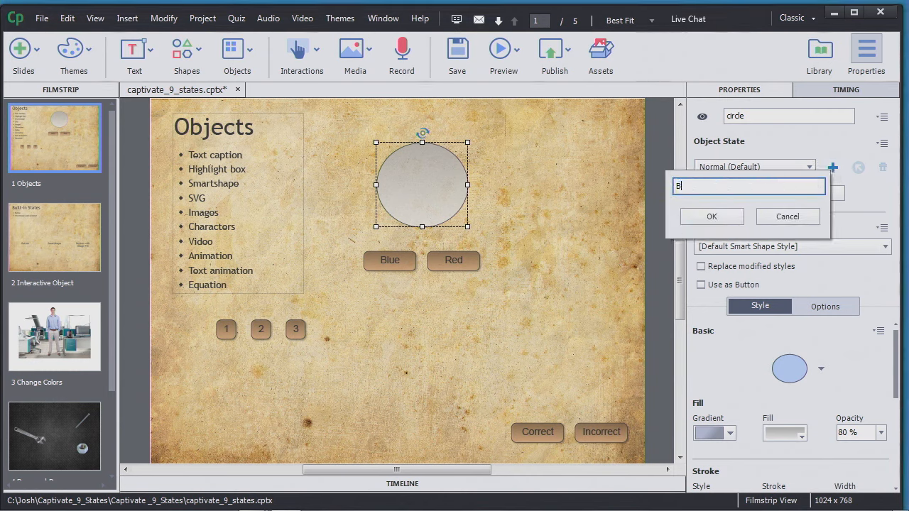
left_click(714, 218)
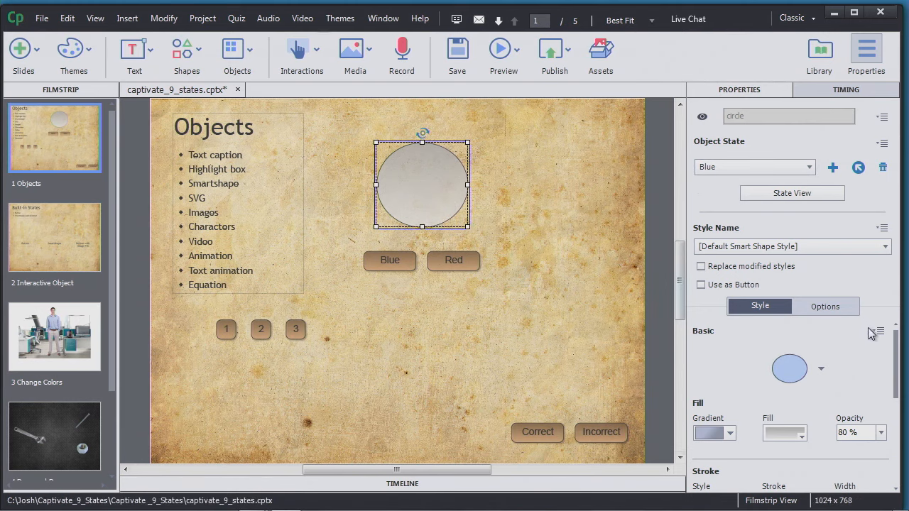
- Apply the blue gradient fill to the circle in its Blue state
left_click_drag(897, 348, 898, 382)
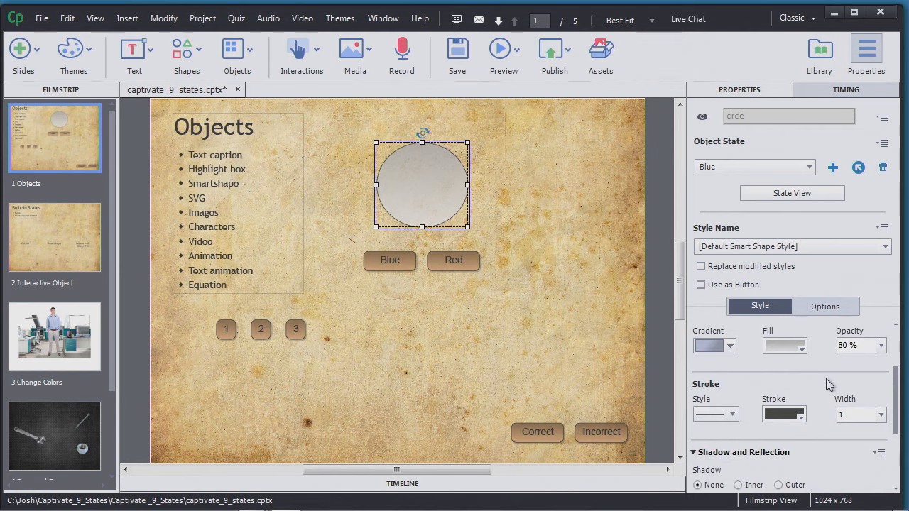
left_click(801, 348)
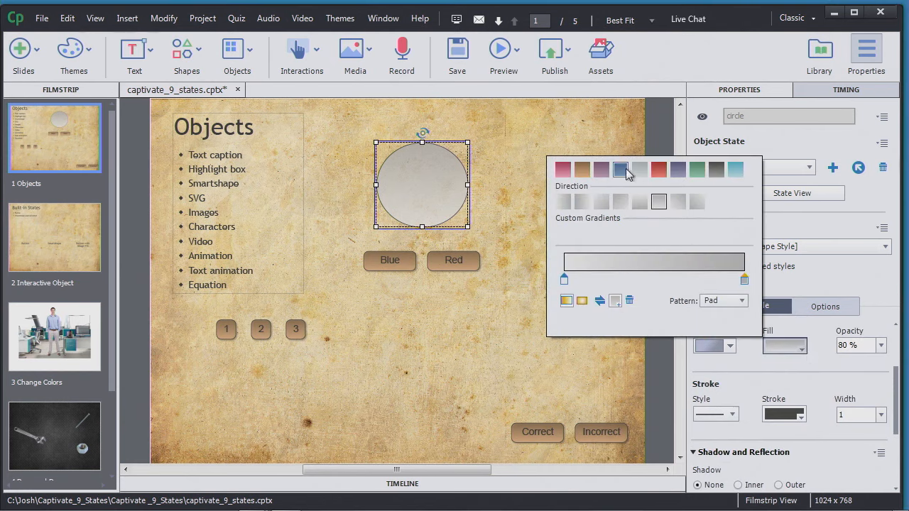
left_click(620, 170)
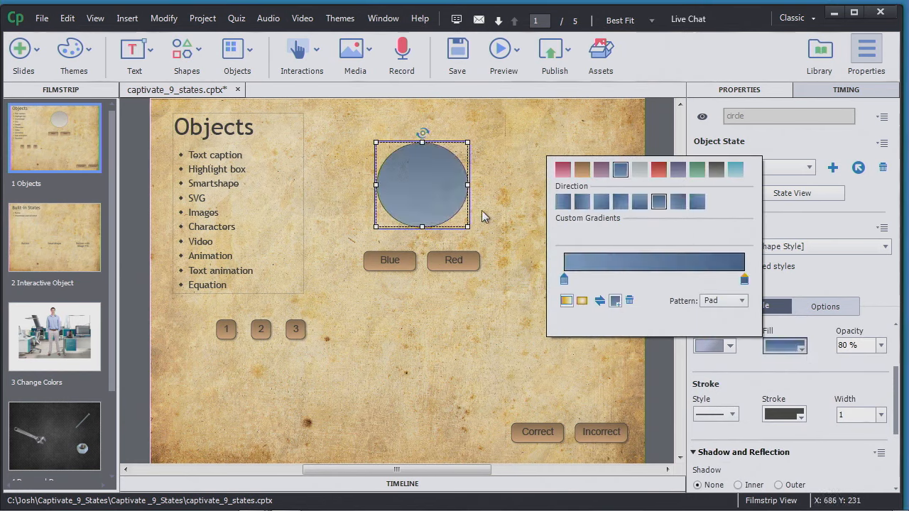
left_click(420, 226)
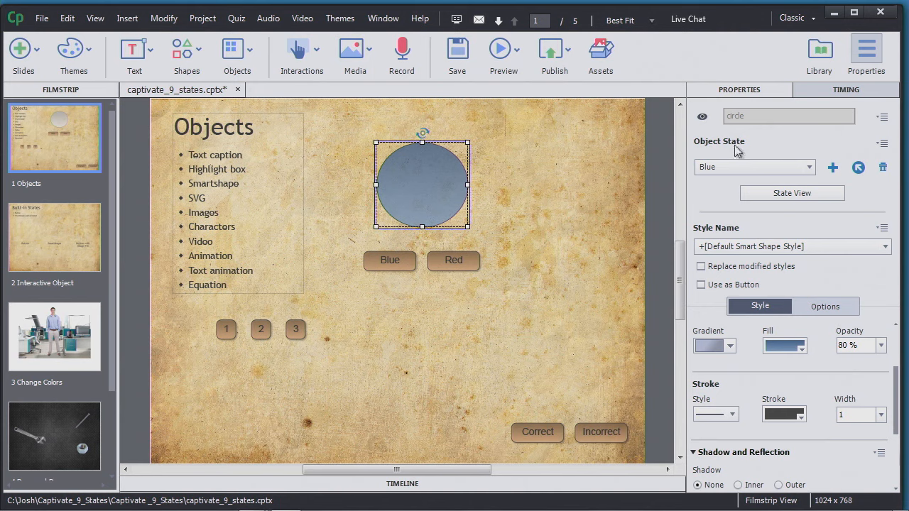
- Compare the circle's Normal and Blue states on the slide by switching between them, ending on Blue
left_click(810, 167)
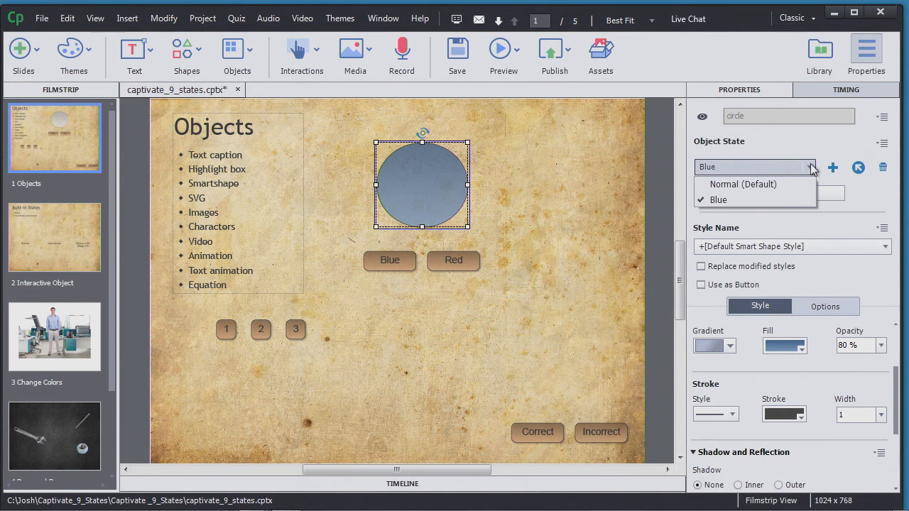
left_click(760, 185)
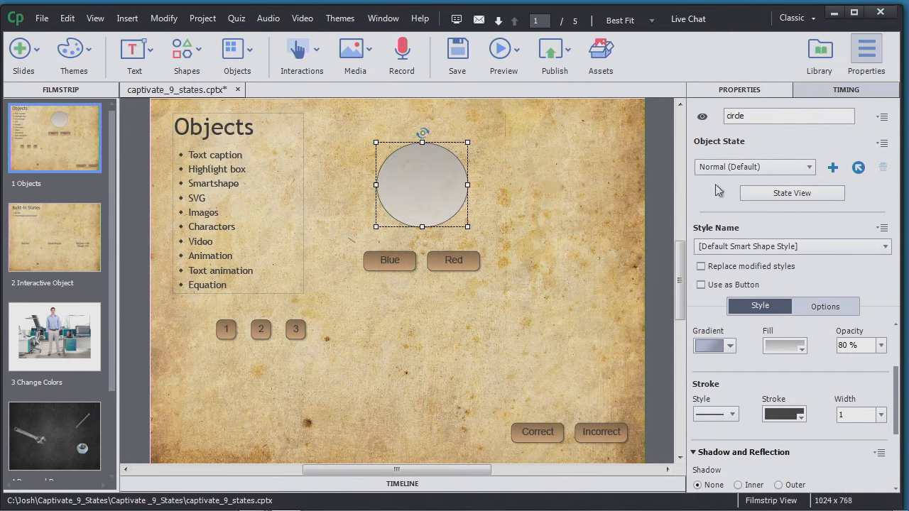
left_click(809, 168)
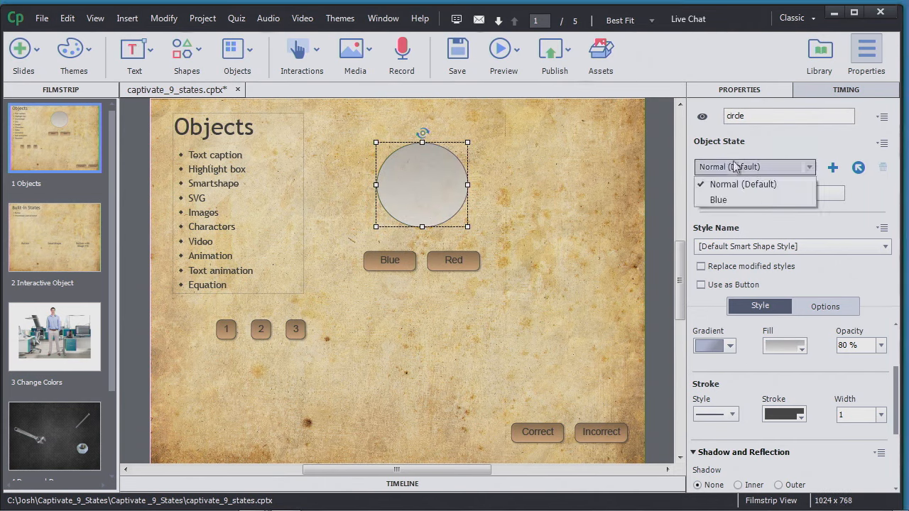
left_click(721, 200)
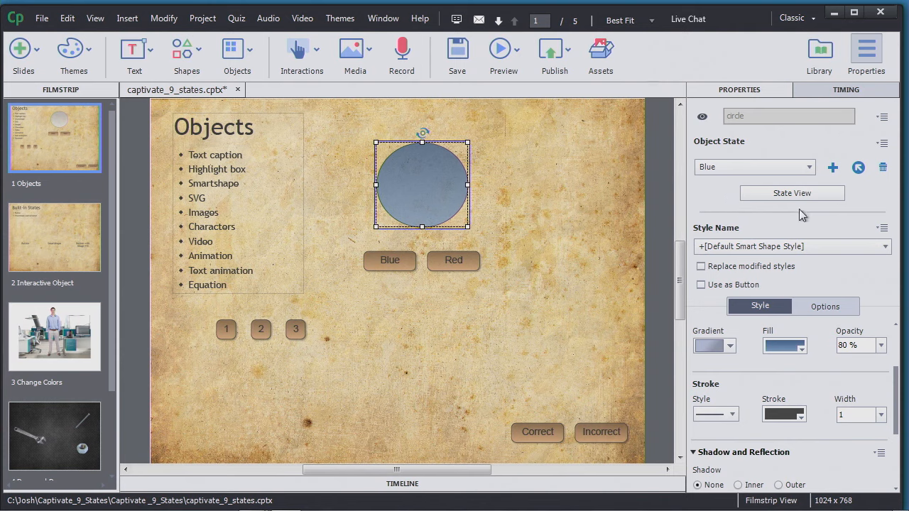
left_click(809, 168)
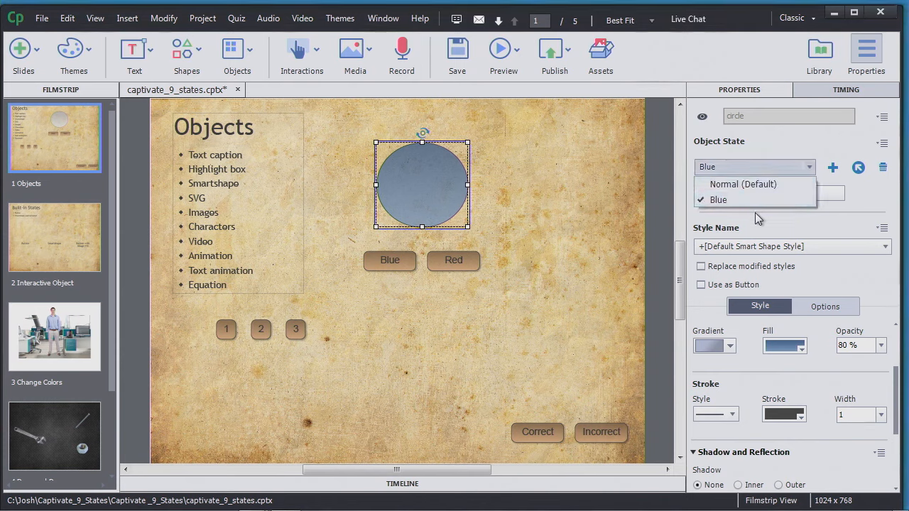
left_click(869, 191)
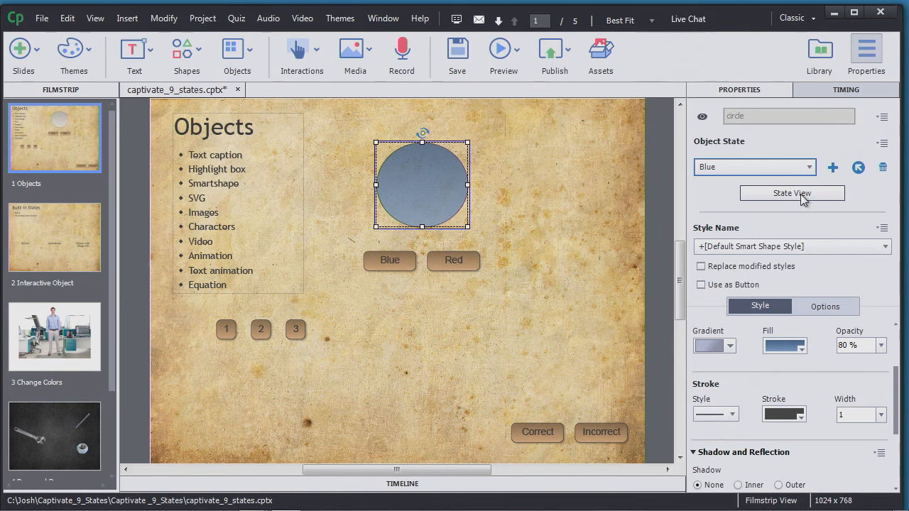
- Open State View for the circle and review its Normal and Blue states
left_click(800, 194)
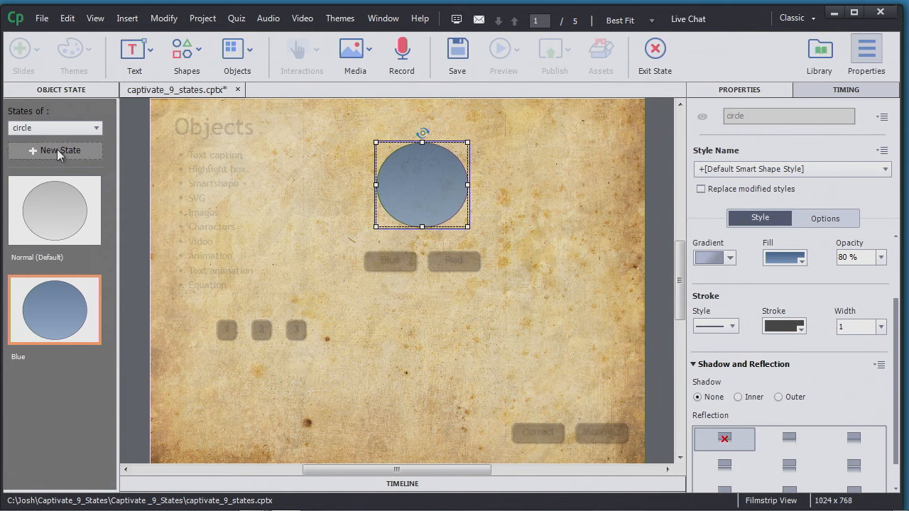
left_click(96, 129)
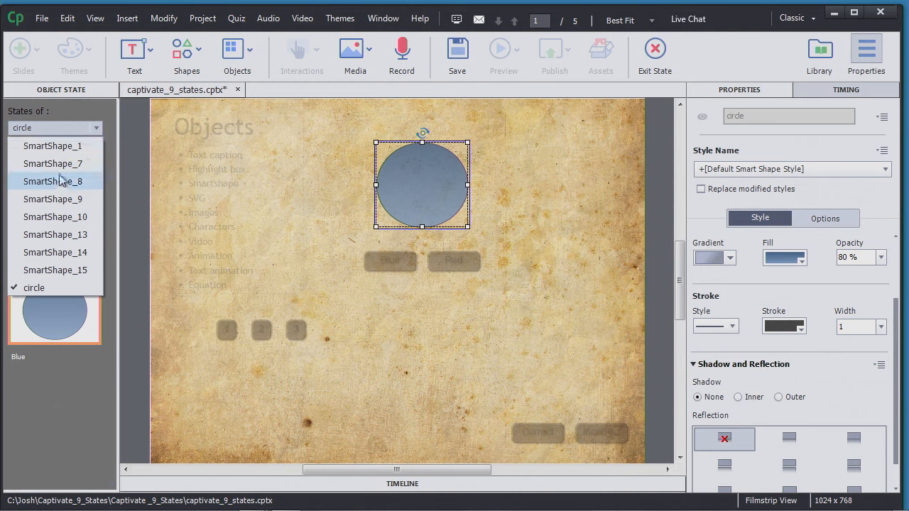
left_click(59, 285)
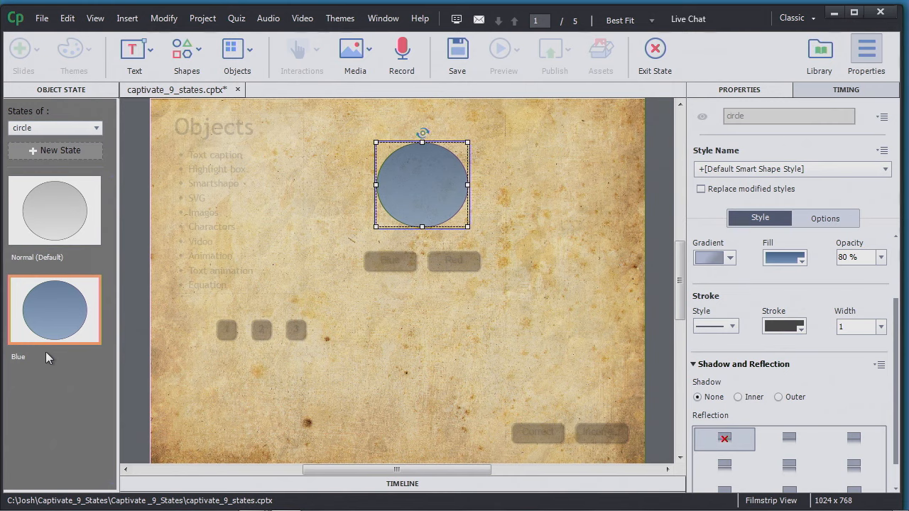
left_click(72, 218)
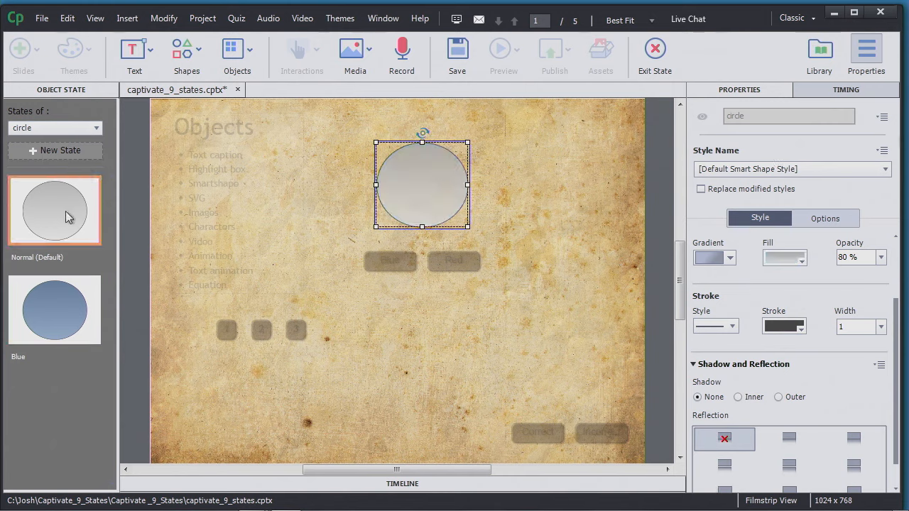
left_click(66, 312)
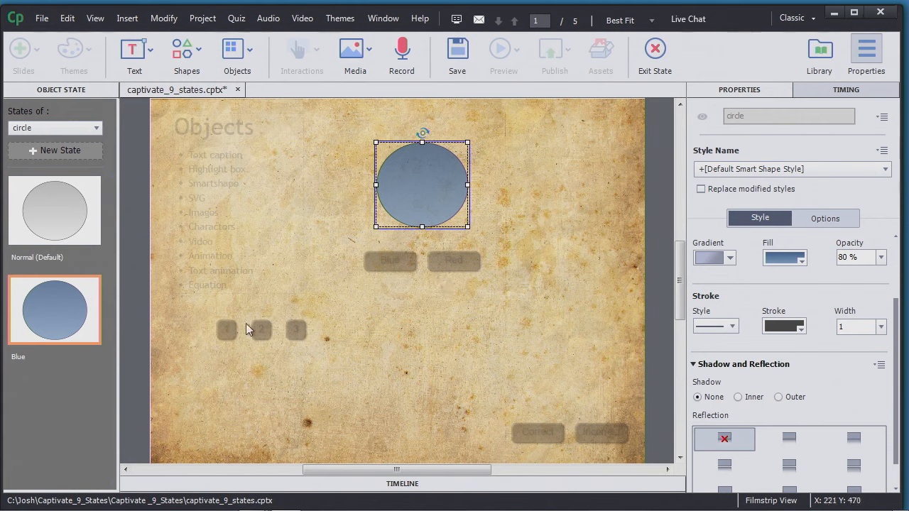
- Add another state named Red to the circle in State View
left_click(65, 151)
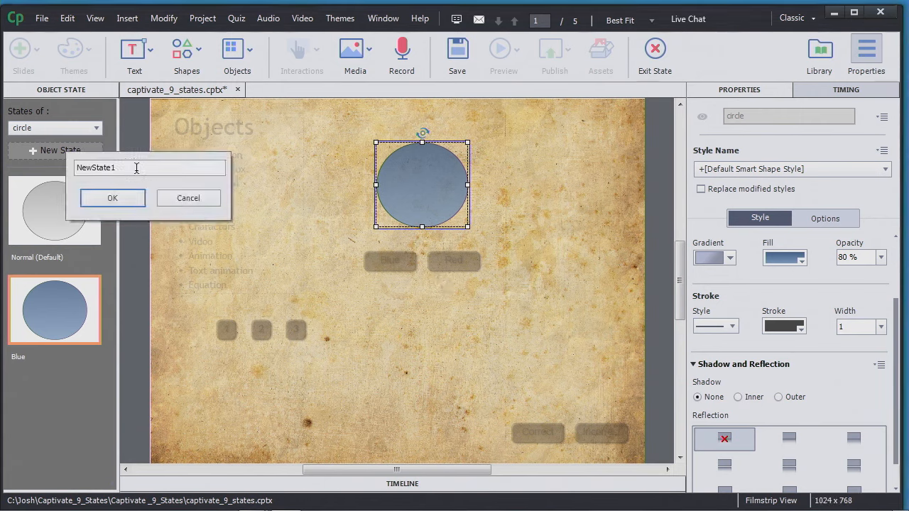
left_click_drag(127, 169, 76, 169)
type("Red")
left_click(112, 198)
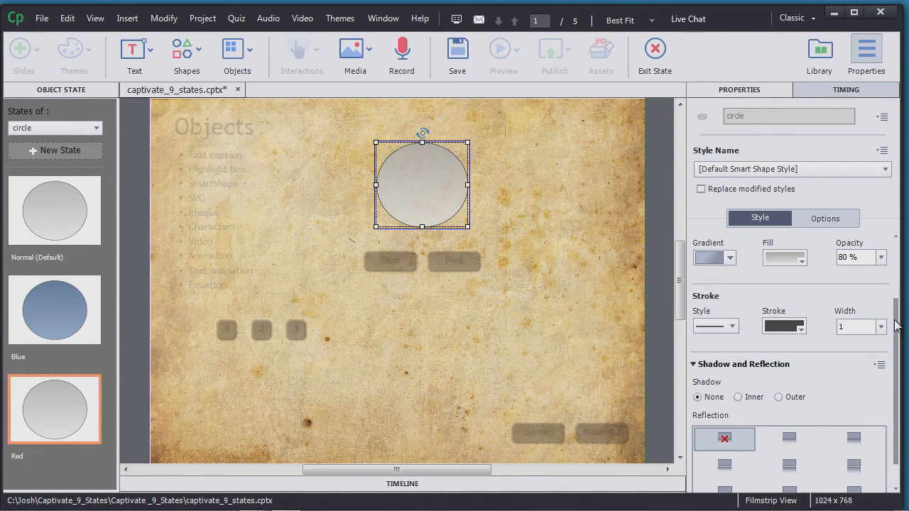
- Apply the red gradient fill to the circle in its Red state
left_click_drag(897, 326, 896, 281)
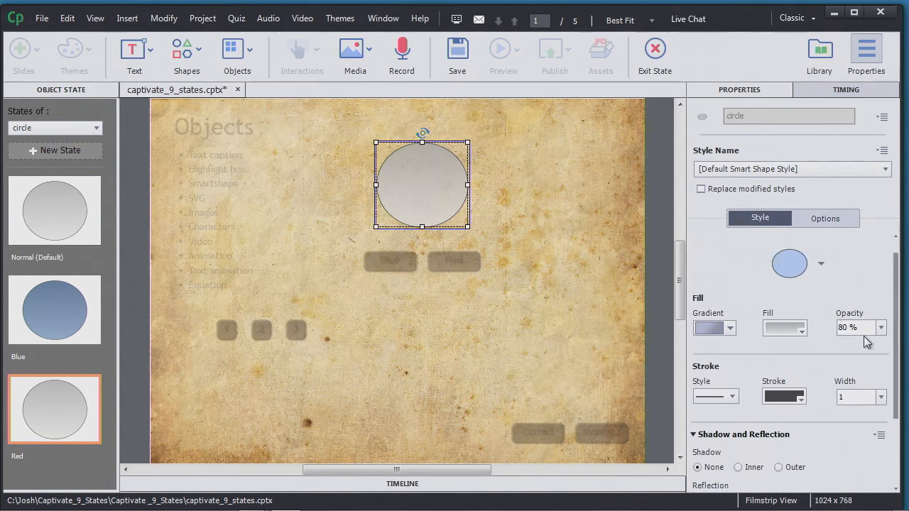
left_click(802, 334)
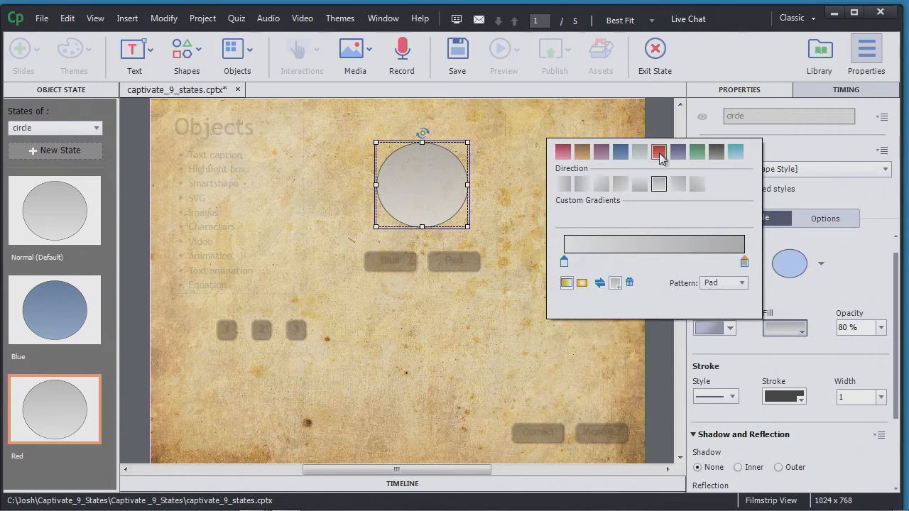
left_click(659, 152)
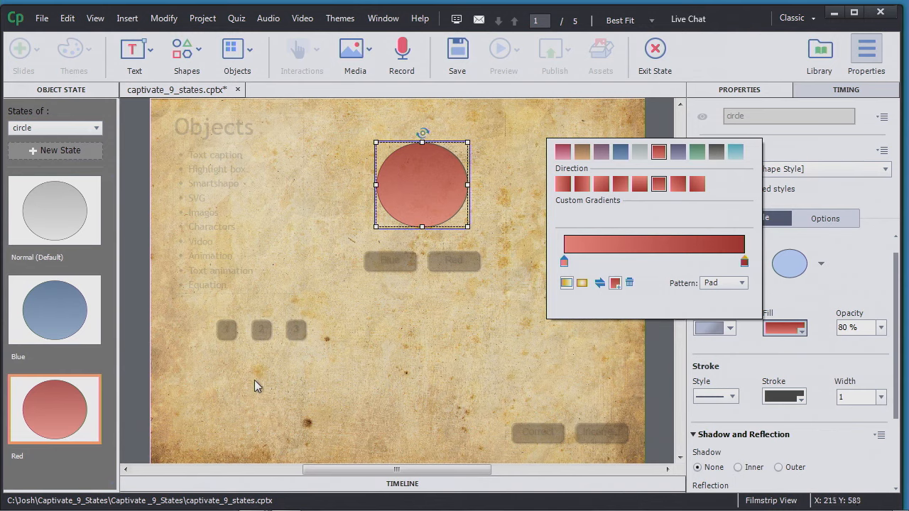
left_click(309, 359)
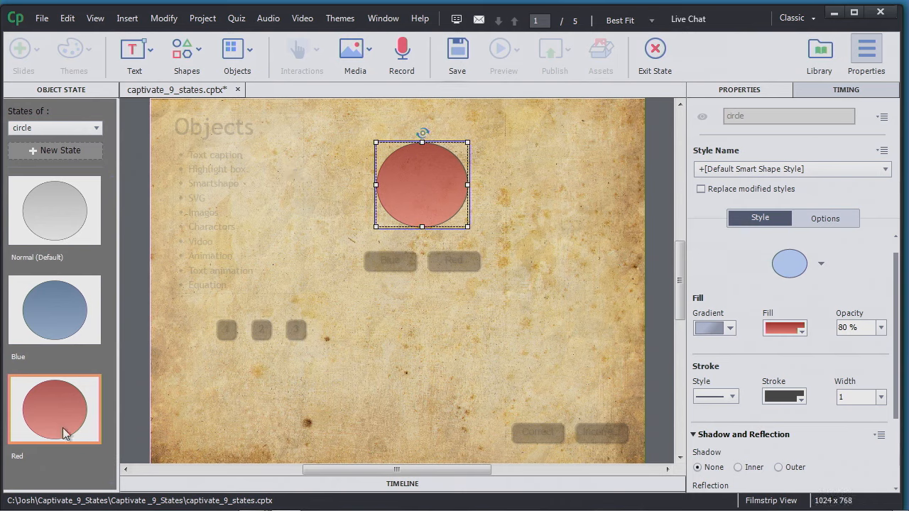
- Review the circle's Blue and Normal states, exit State View, and check the circle's list of available states
left_click(90, 337)
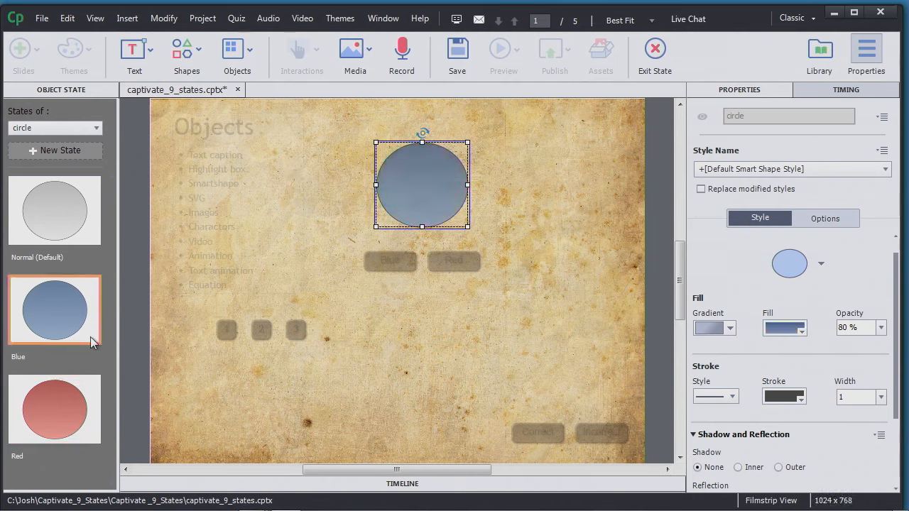
left_click(85, 238)
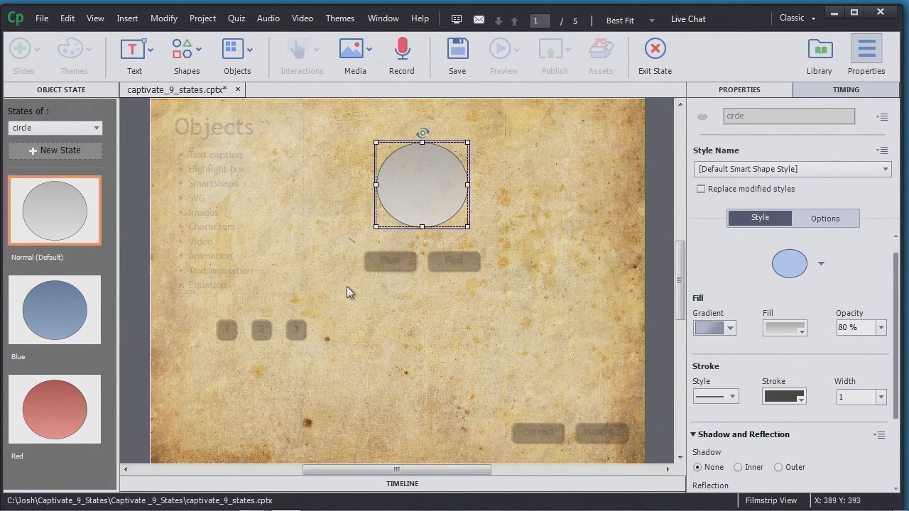
left_click(657, 48)
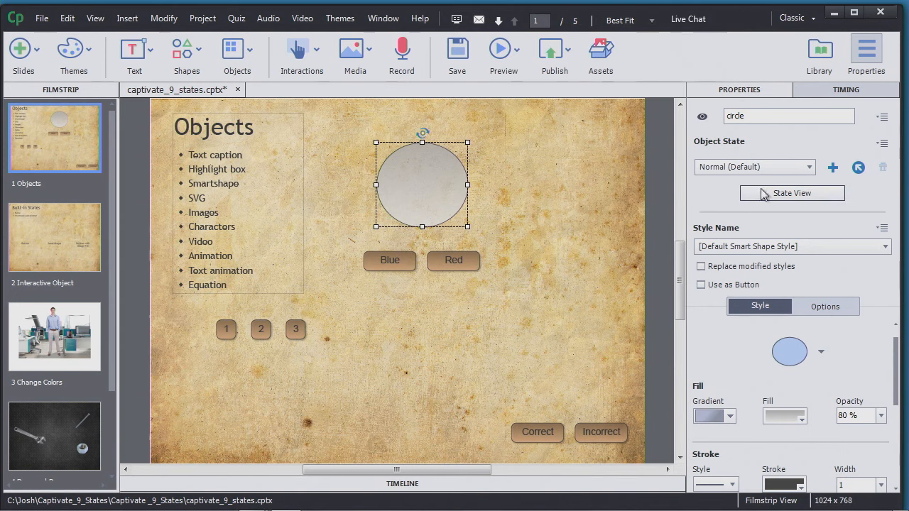
left_click(810, 167)
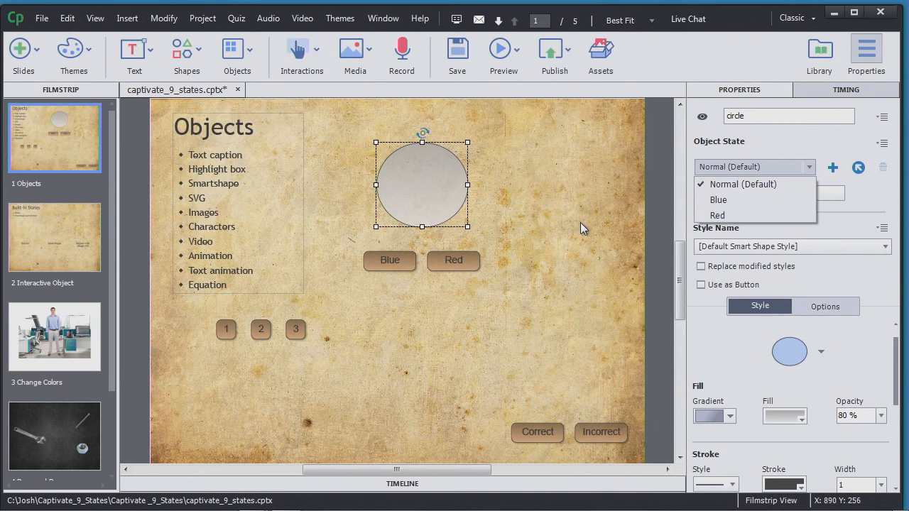
left_click(545, 312)
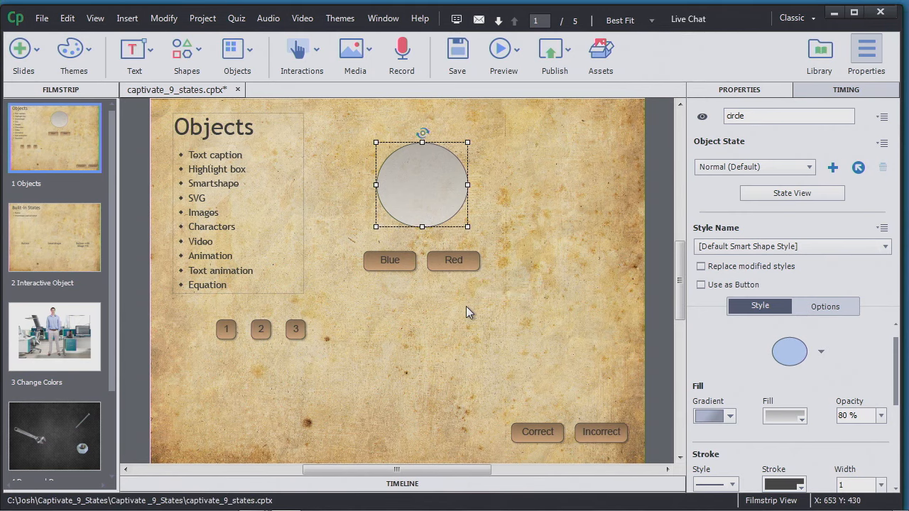
- Set the Blue button's action to Change State of circle to Blue, with Continue Playing the Project turned off
left_click(401, 266)
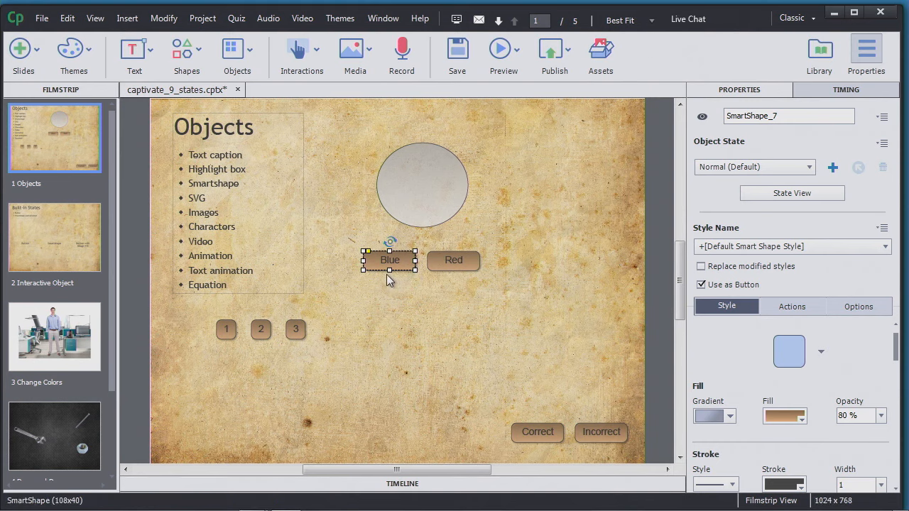
left_click(788, 306)
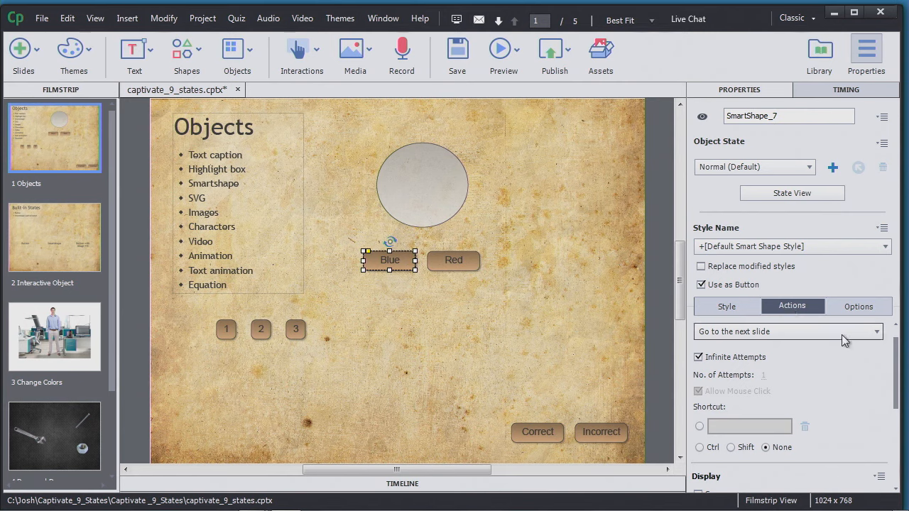
left_click(879, 334)
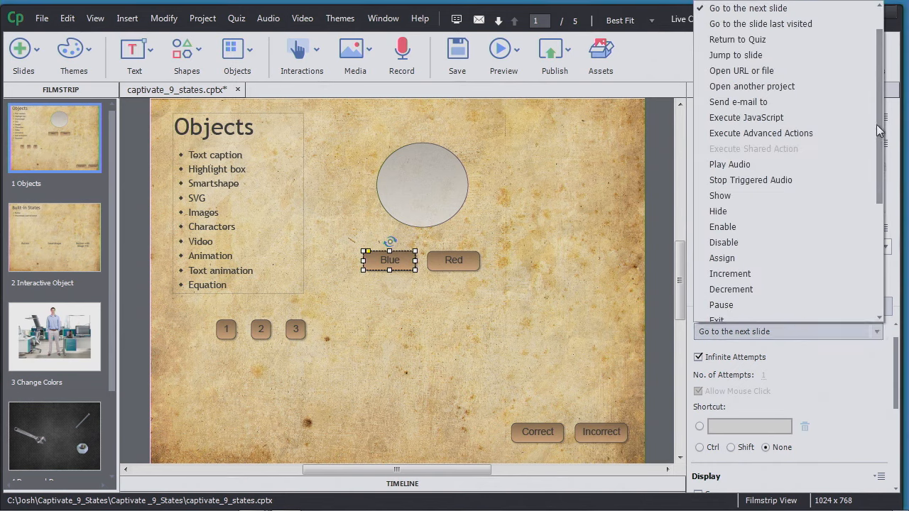
left_click_drag(886, 132, 884, 239)
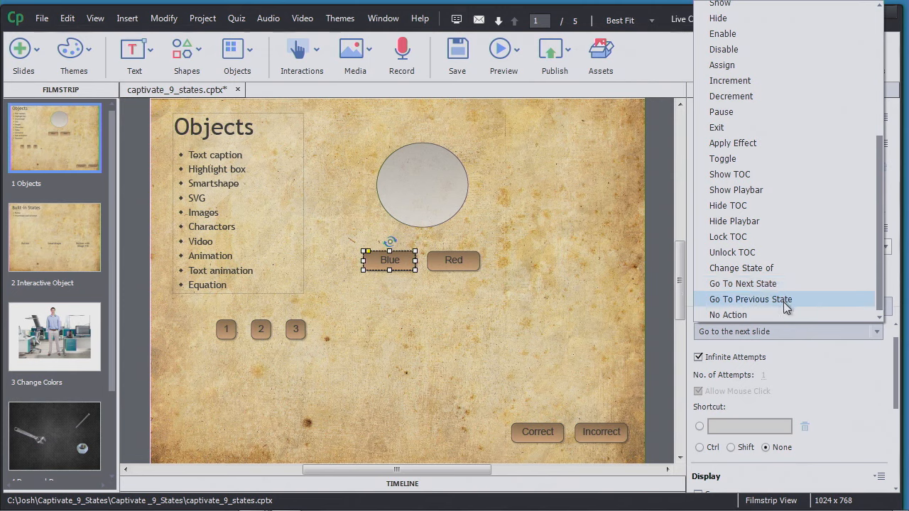
left_click(783, 268)
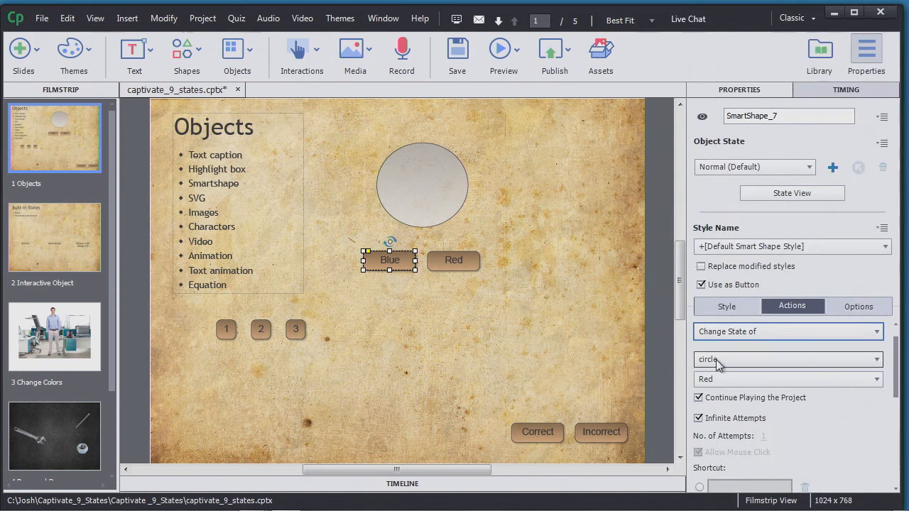
left_click(725, 379)
left_click(724, 412)
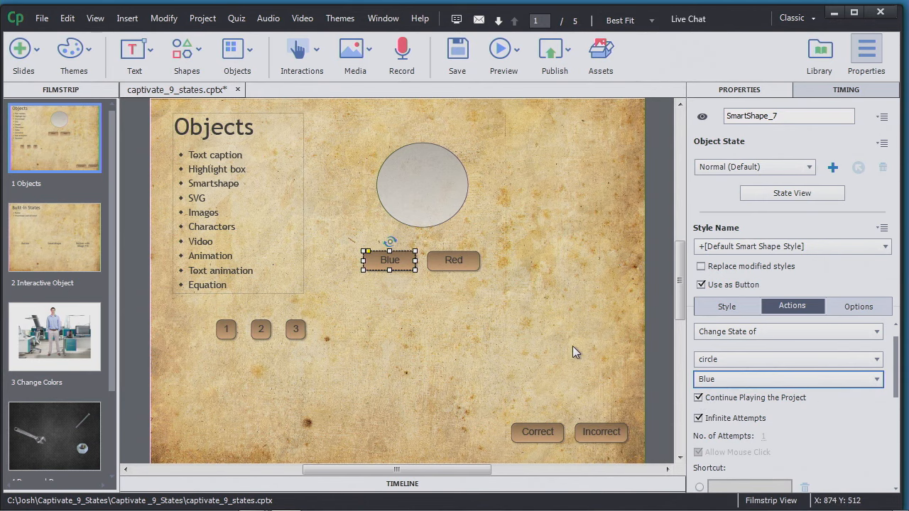
left_click(699, 397)
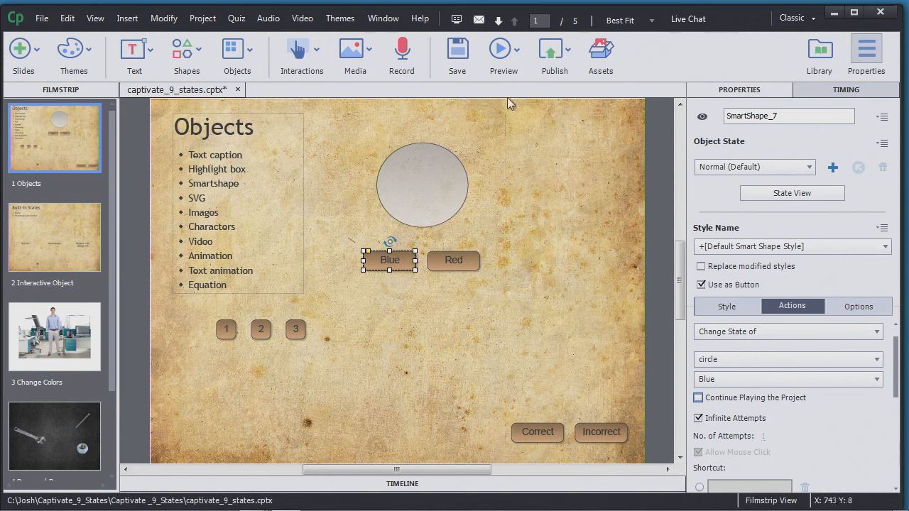
- Preview the next 5 slides, test the Blue button on the circle, and close the preview
left_click(515, 60)
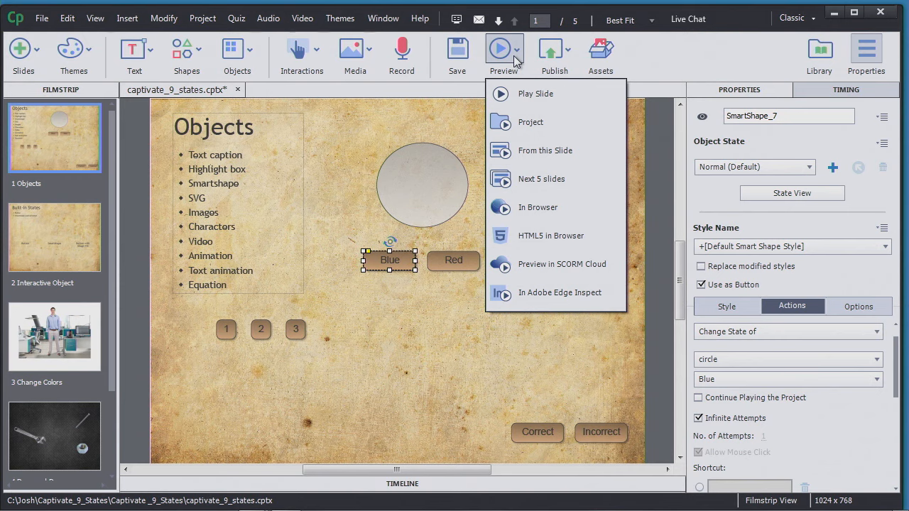
left_click(577, 181)
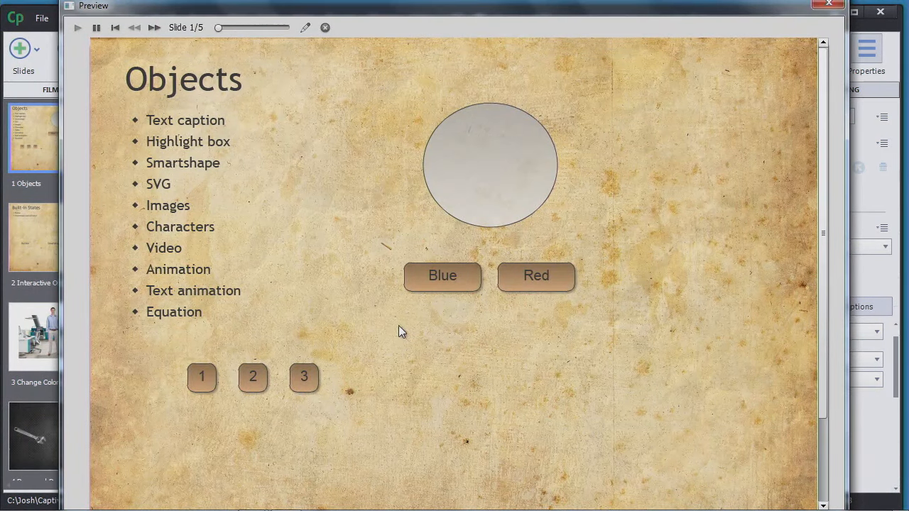
left_click(448, 278)
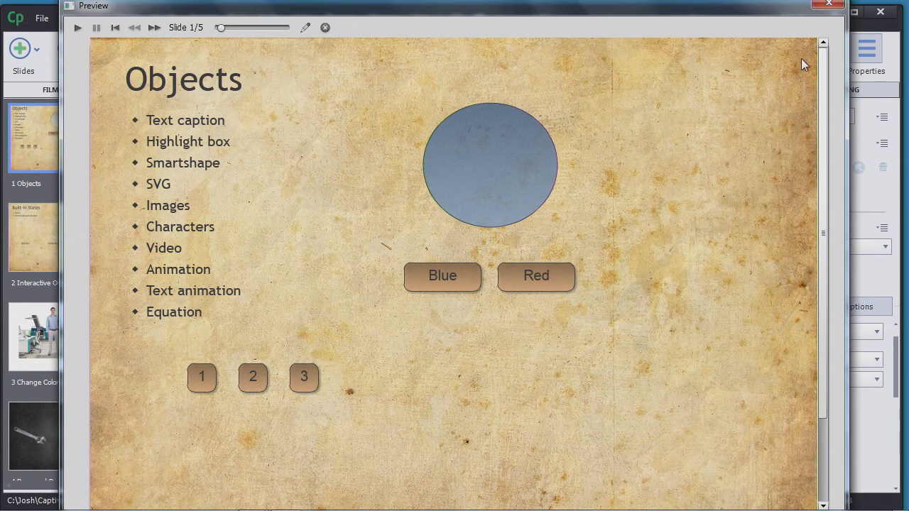
left_click(829, 4)
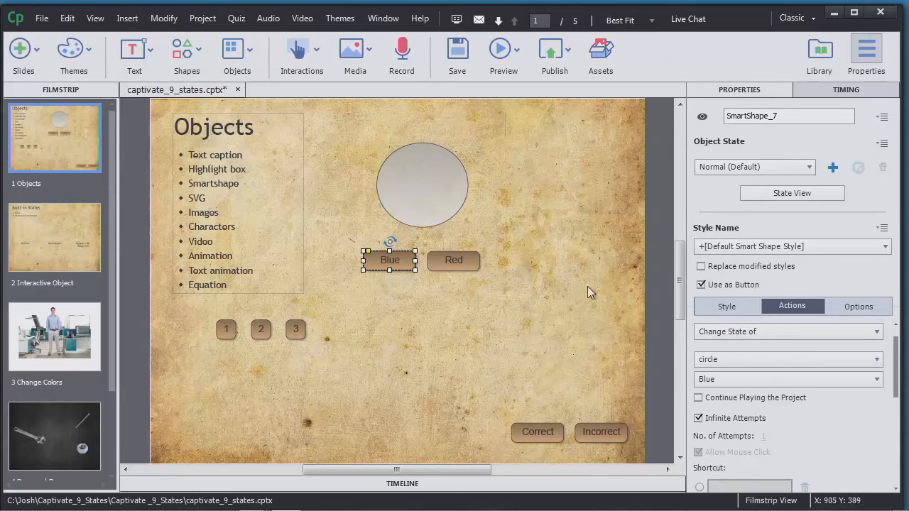
- Set the Red button's action to Change State of circle to Red without Continue Playing the Project, and save the project
left_click(471, 268)
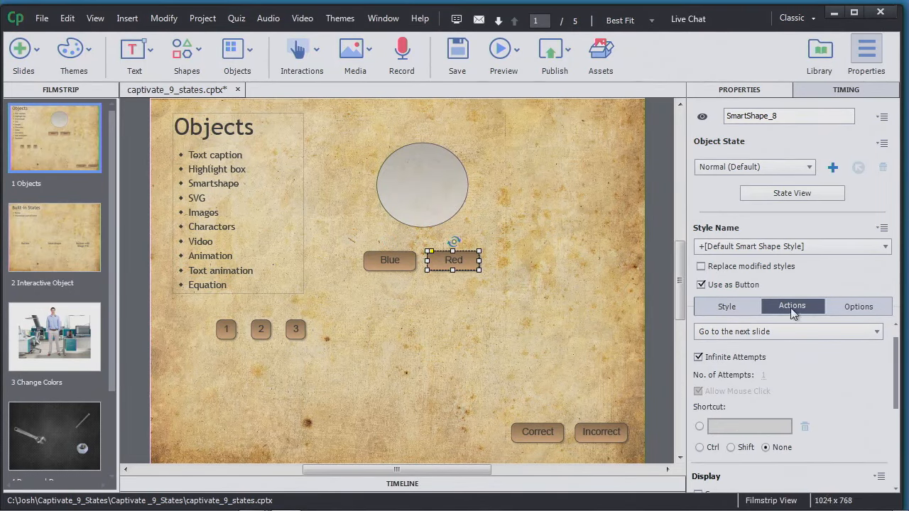
left_click(851, 331)
left_click_drag(883, 181, 885, 293)
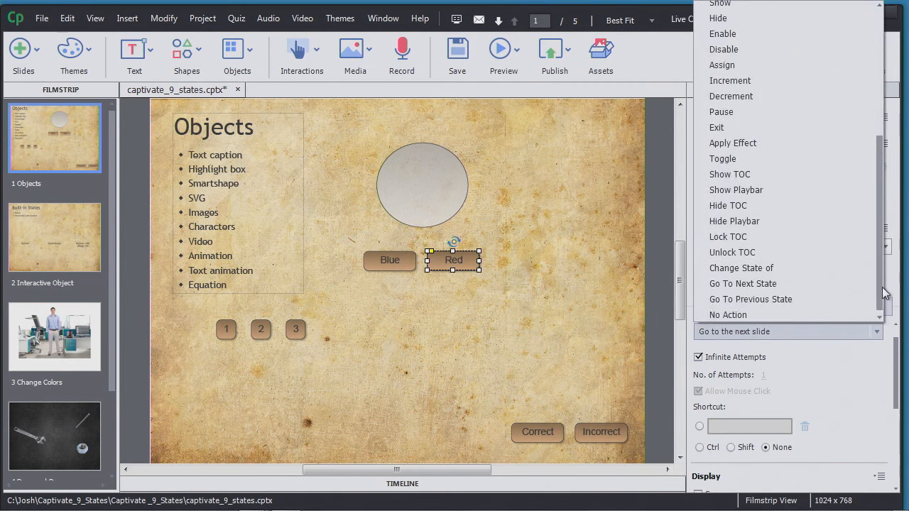
left_click(777, 273)
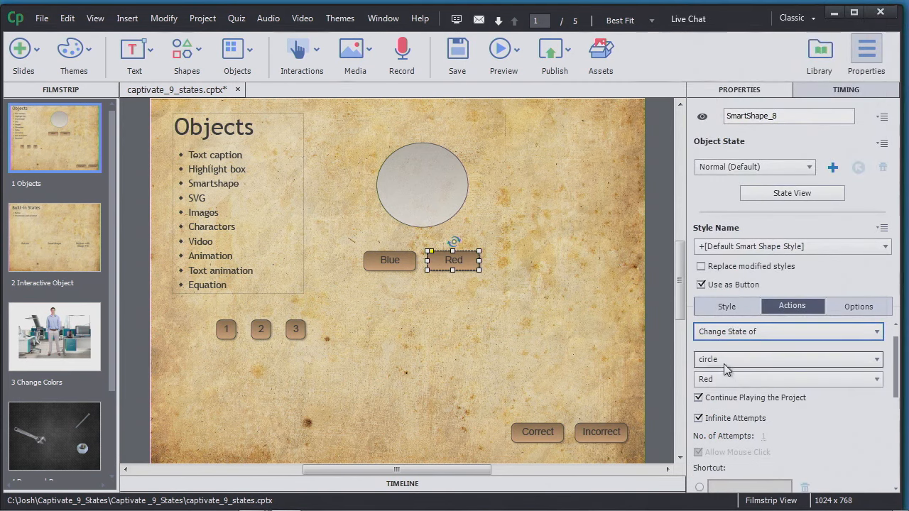
left_click(701, 399)
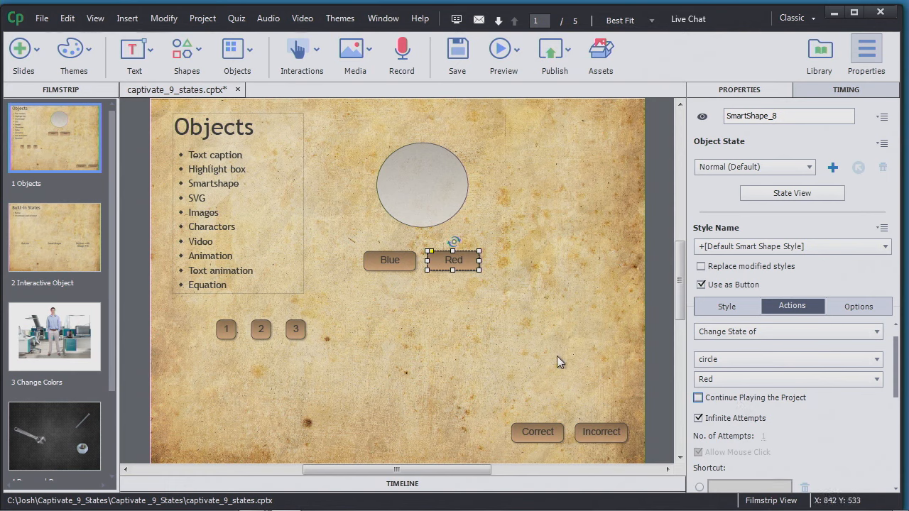
left_click(459, 57)
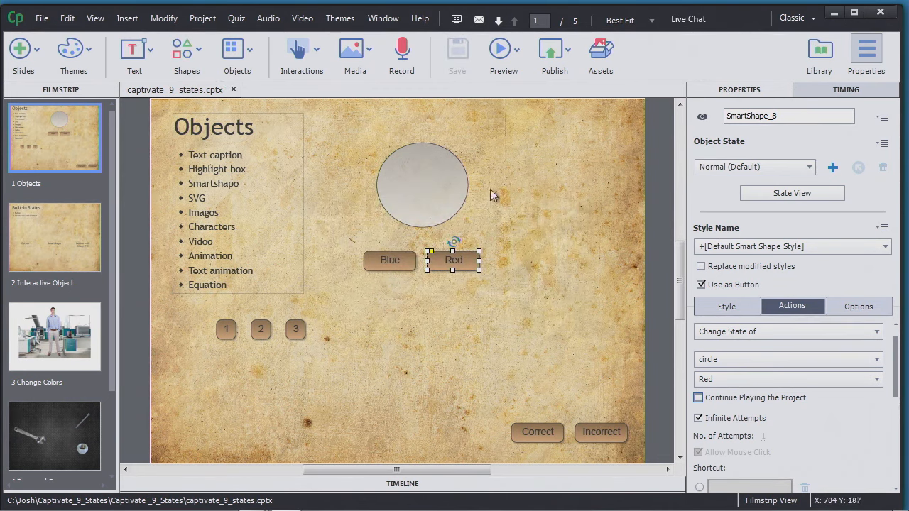
- Preview the next 5 slides, alternate repeatedly between the Blue and Red buttons to test the circle's states, and close the preview
left_click(518, 56)
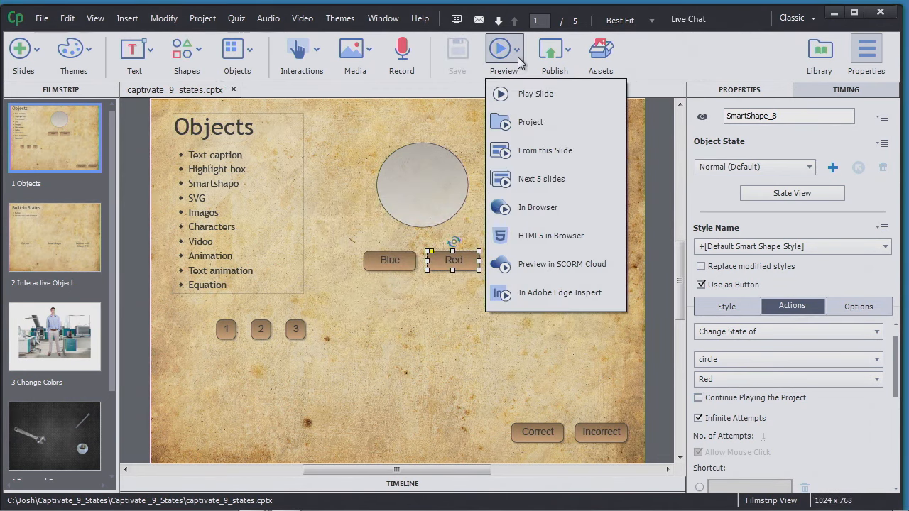
left_click(538, 180)
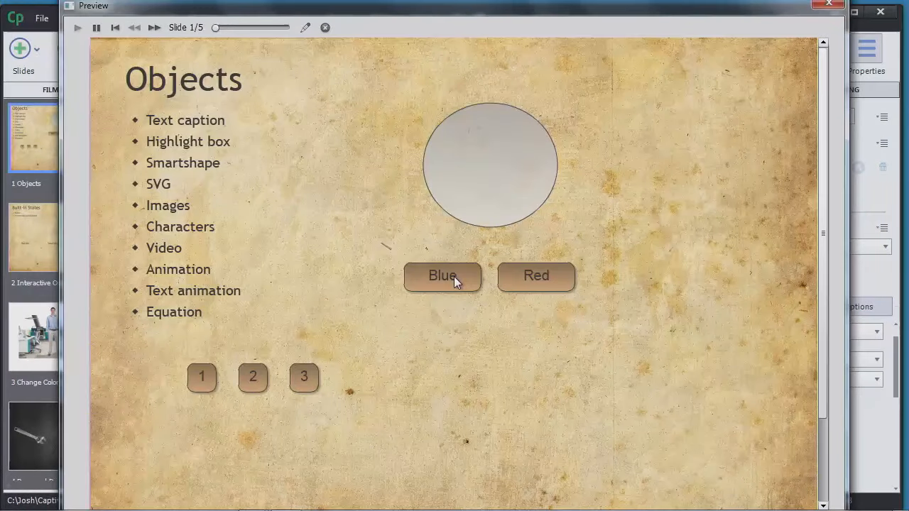
left_click(450, 281)
left_click(518, 285)
left_click(467, 276)
left_click(519, 284)
left_click(459, 281)
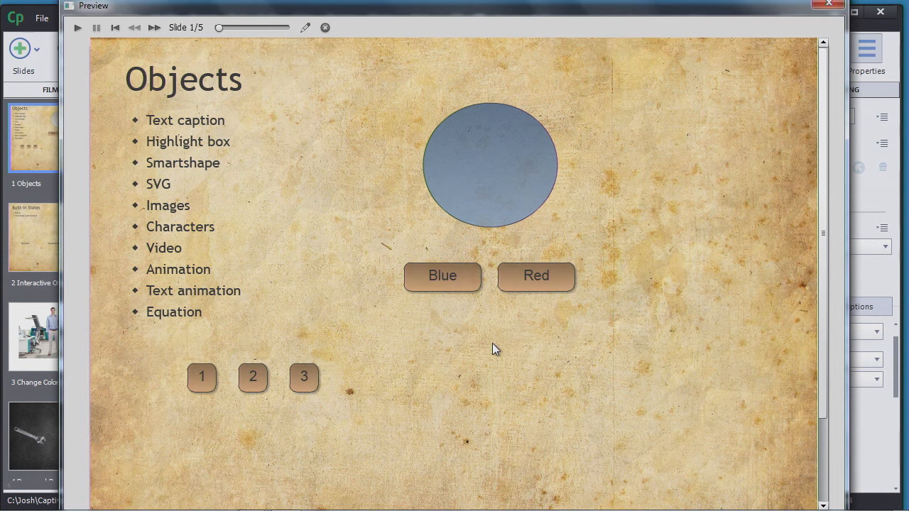
left_click(535, 284)
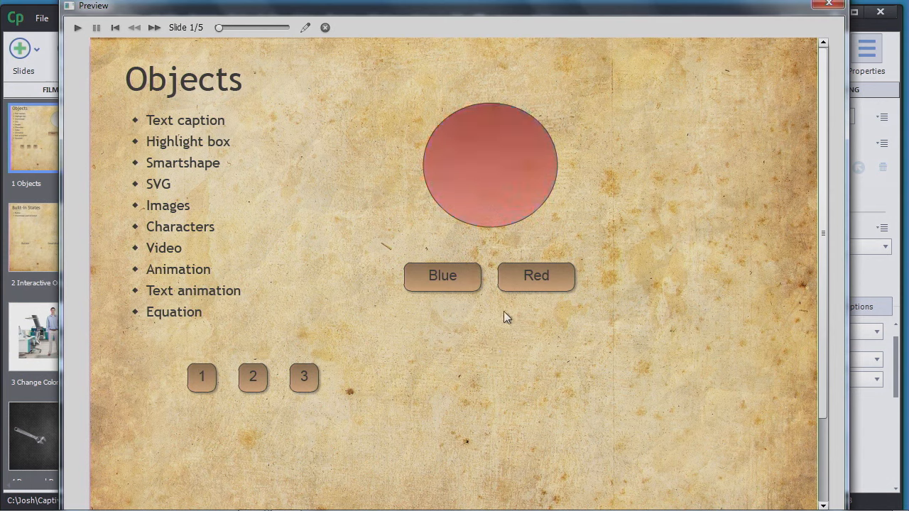
left_click(458, 288)
left_click(506, 285)
left_click(458, 284)
left_click(529, 287)
left_click(457, 284)
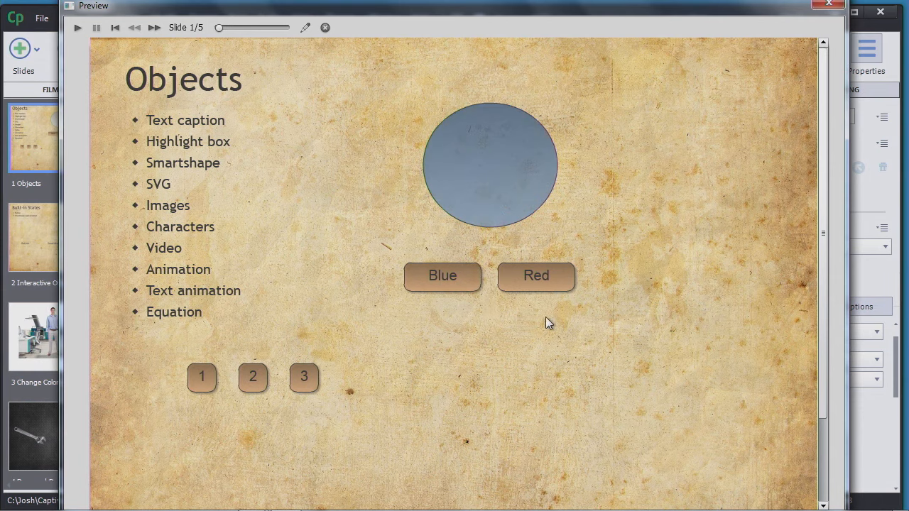
left_click(828, 4)
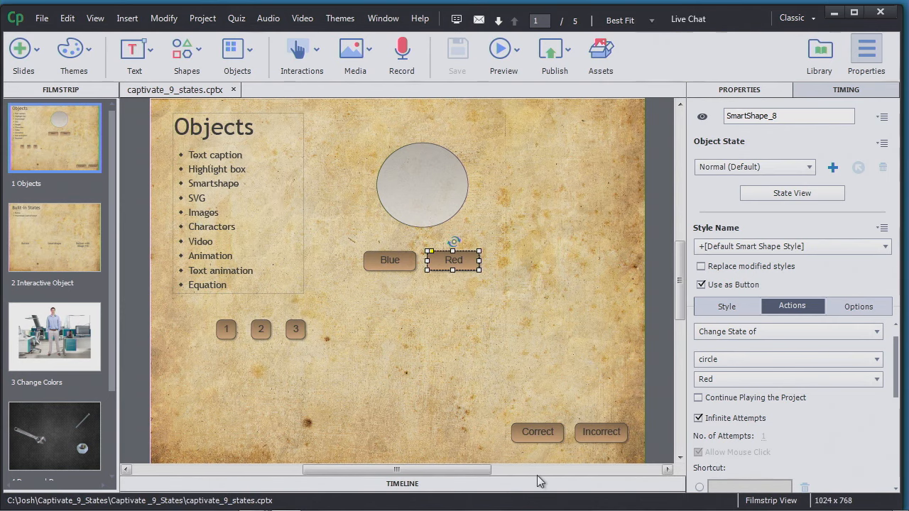
- Move the Correct and Incorrect buttons together slightly higher on the Objects slide
scroll(684, 311, "down", 1)
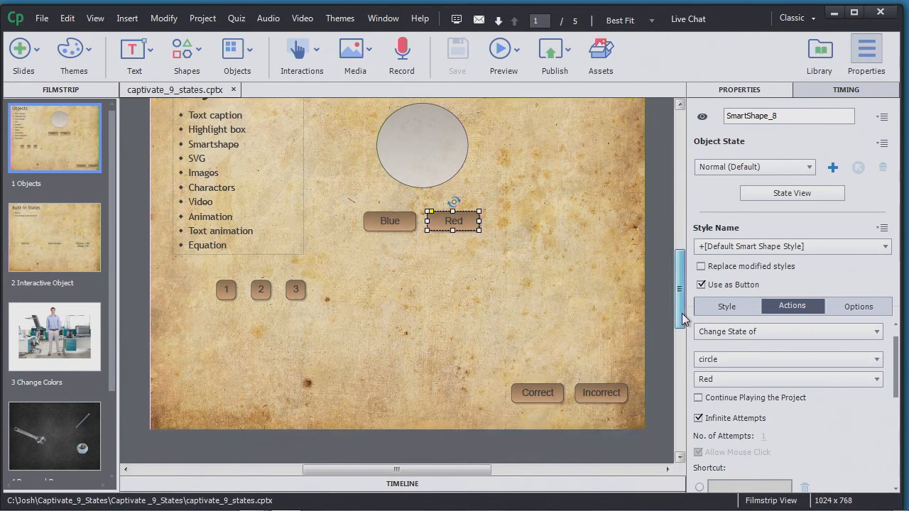
left_click_drag(494, 359, 640, 409)
left_click_drag(604, 375, 605, 352)
scroll(558, 419, "up", 1)
left_click(557, 420)
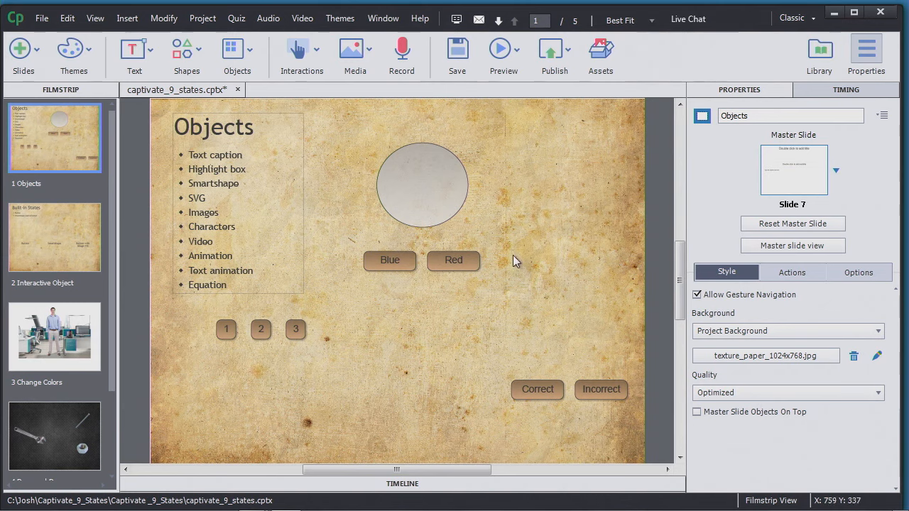
- Insert the full-length Business character in the blue shirt and place it just above the Correct and Incorrect buttons
left_click(370, 54)
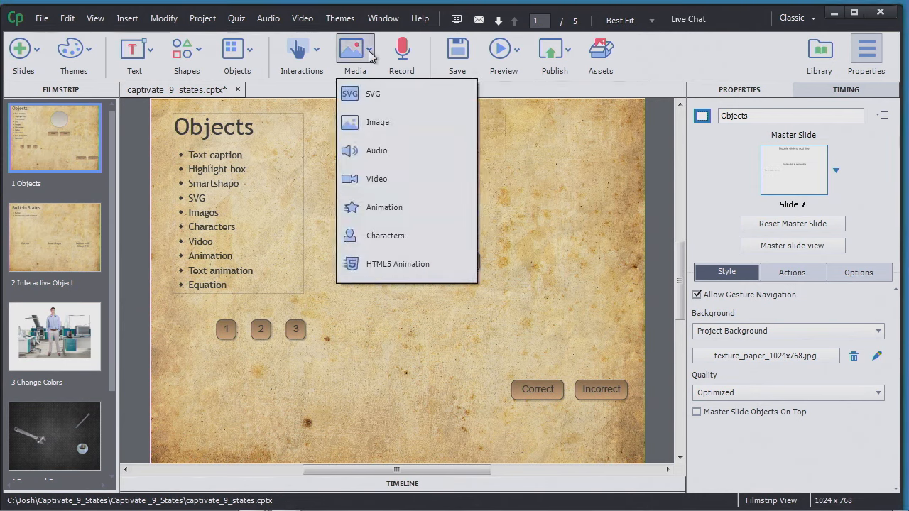
left_click(441, 237)
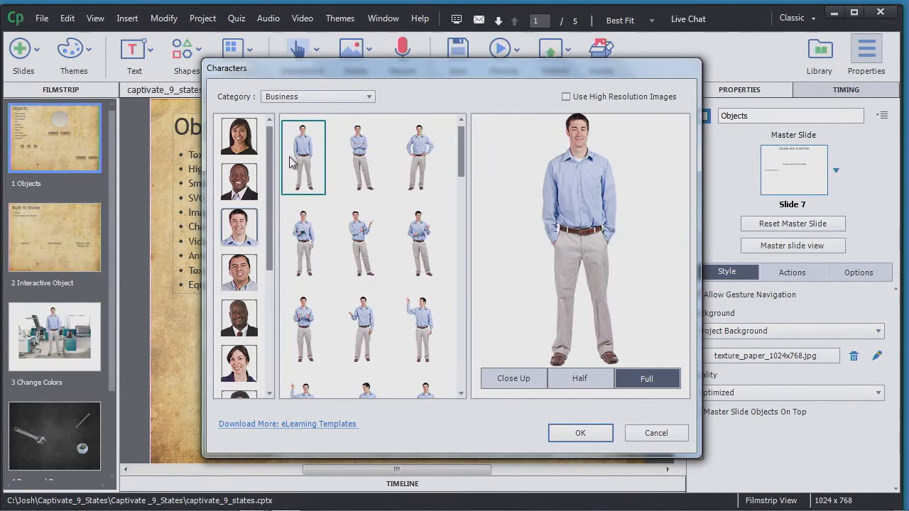
left_click_drag(268, 193, 273, 177)
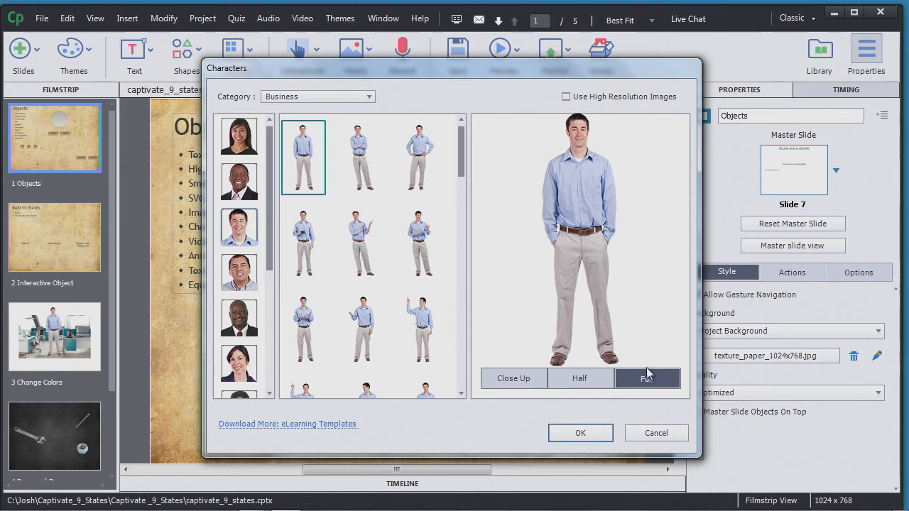
left_click(592, 435)
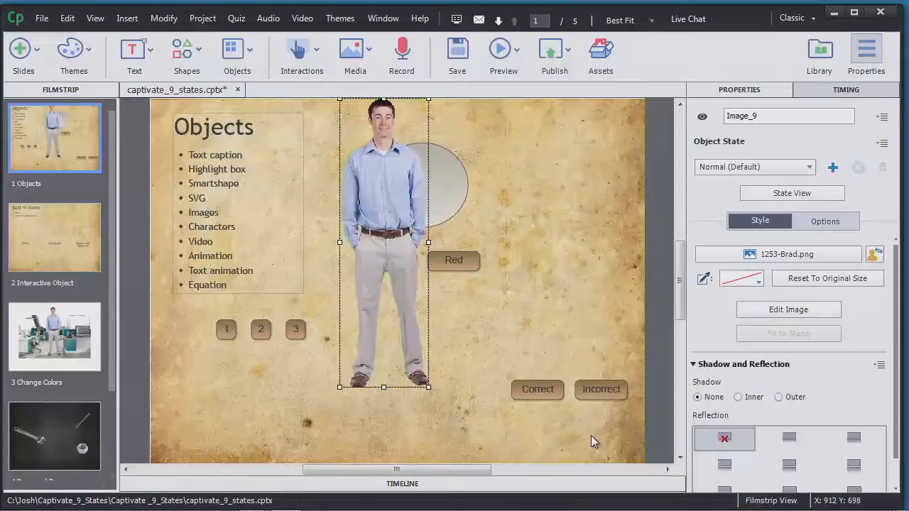
left_click_drag(398, 199, 586, 180)
left_click_drag(579, 217, 578, 220)
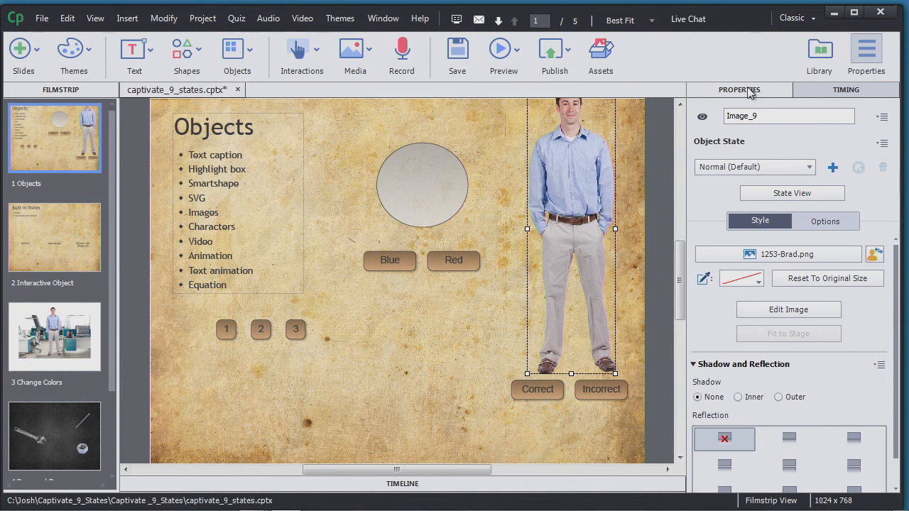
- Rename the inserted character image as brad
double_click(765, 118)
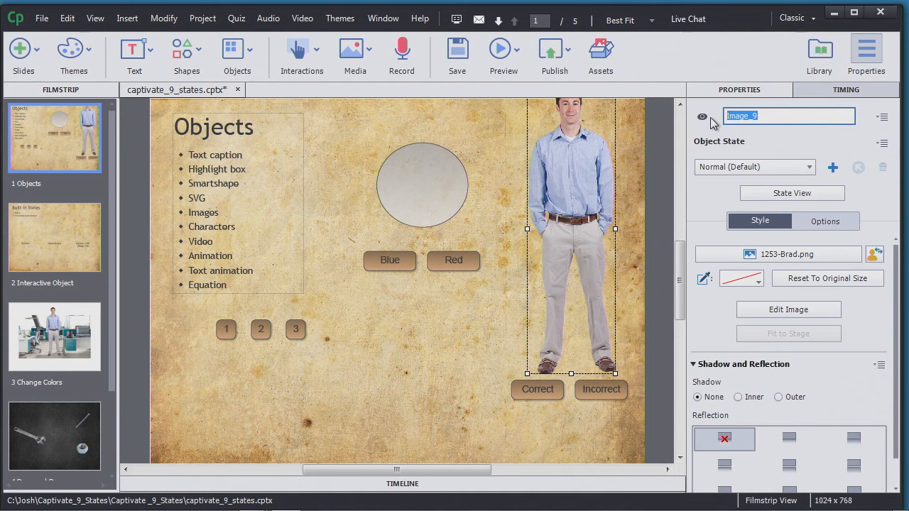
type("brad")
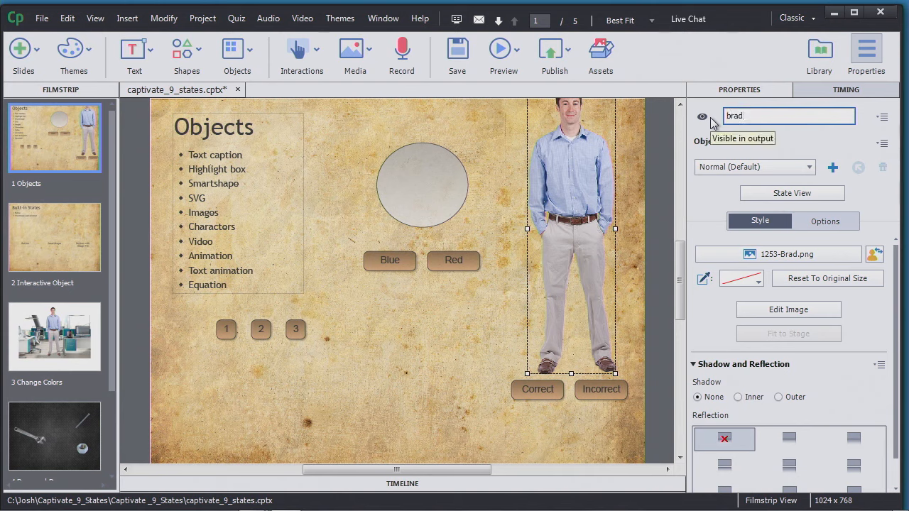
key("Return")
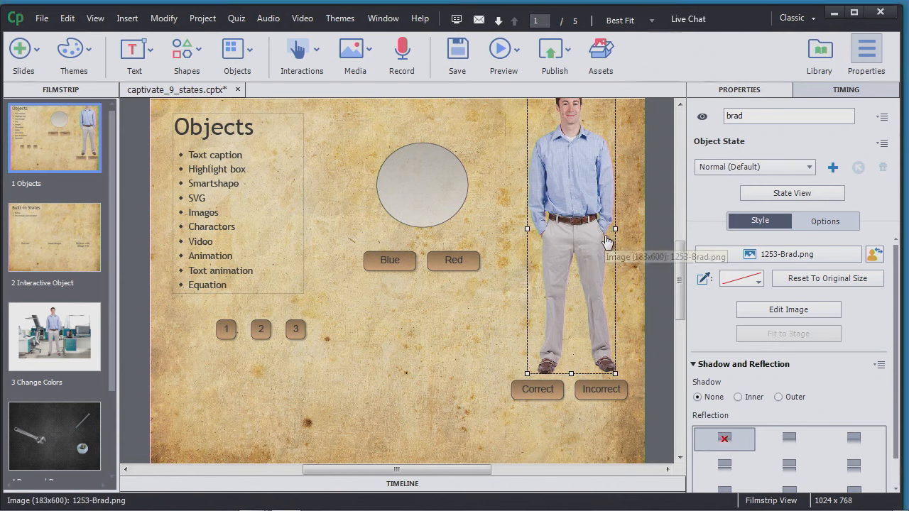
- Add a new object state named Correct to the brad character
left_click(834, 168)
left_click_drag(737, 185, 655, 198)
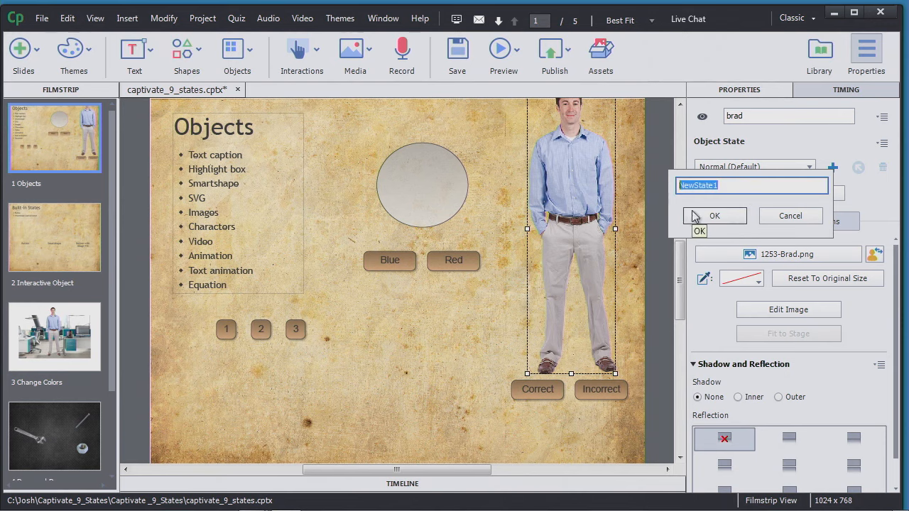
type("Correct")
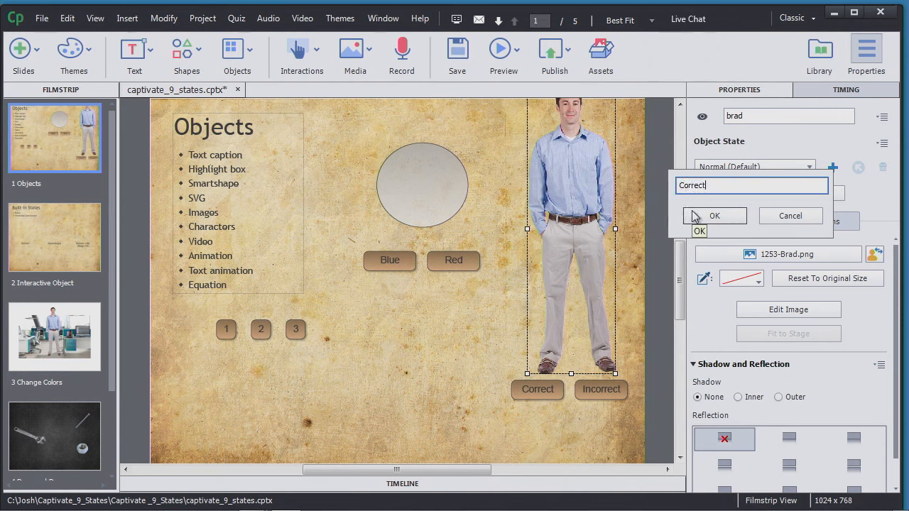
left_click(738, 216)
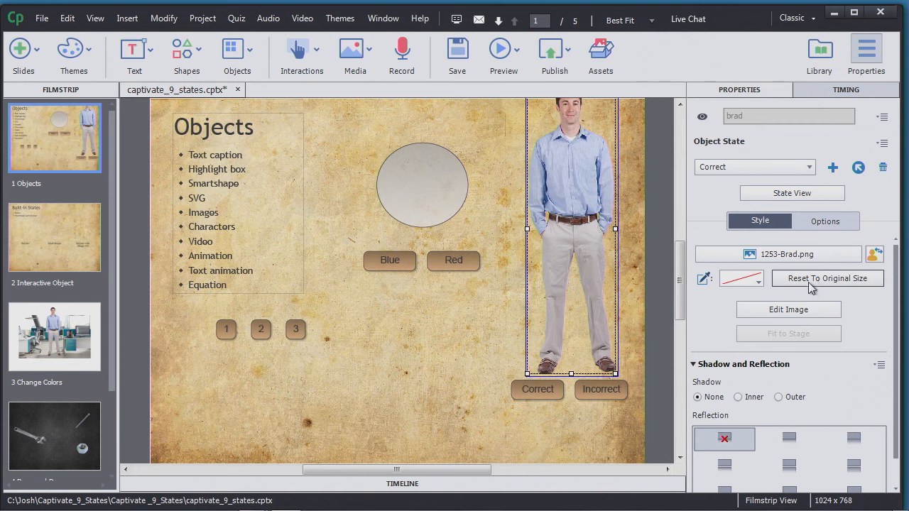
- Replace the character in brad's Correct state with the full-length Business woman standing with crossed arms
left_click(876, 256)
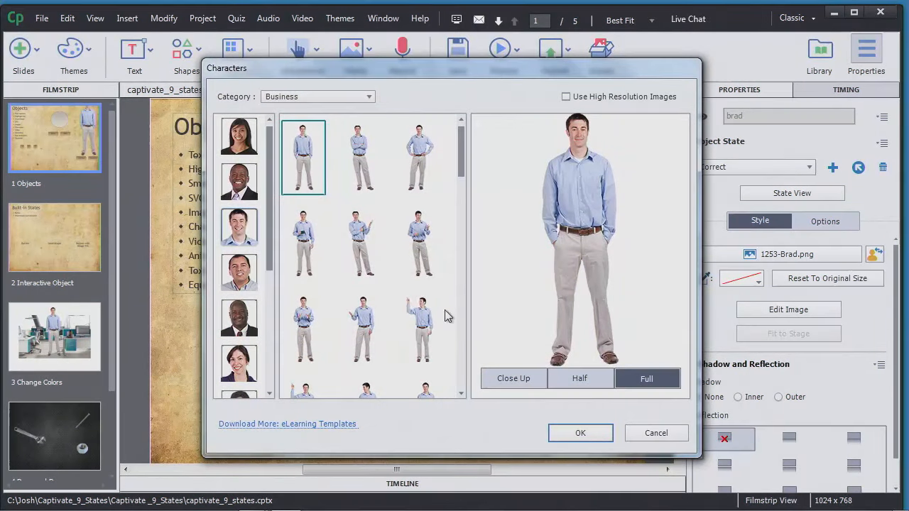
left_click(317, 245)
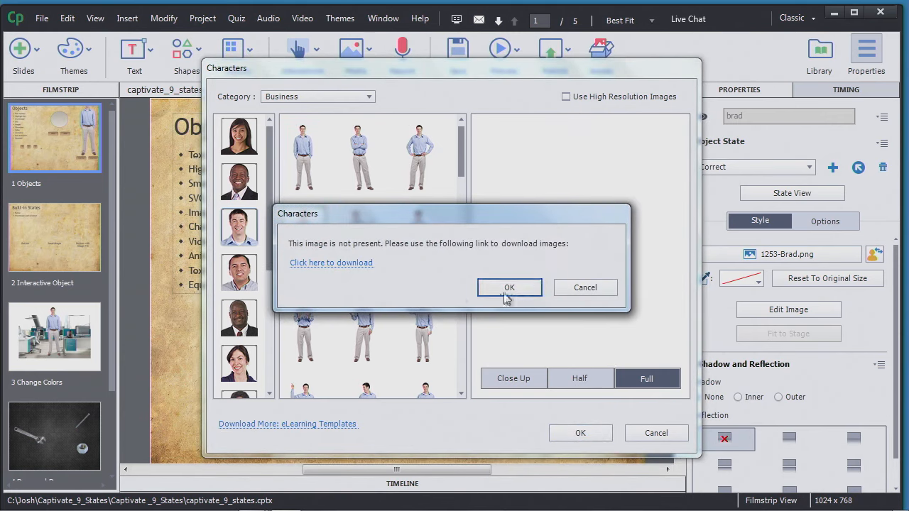
left_click(586, 287)
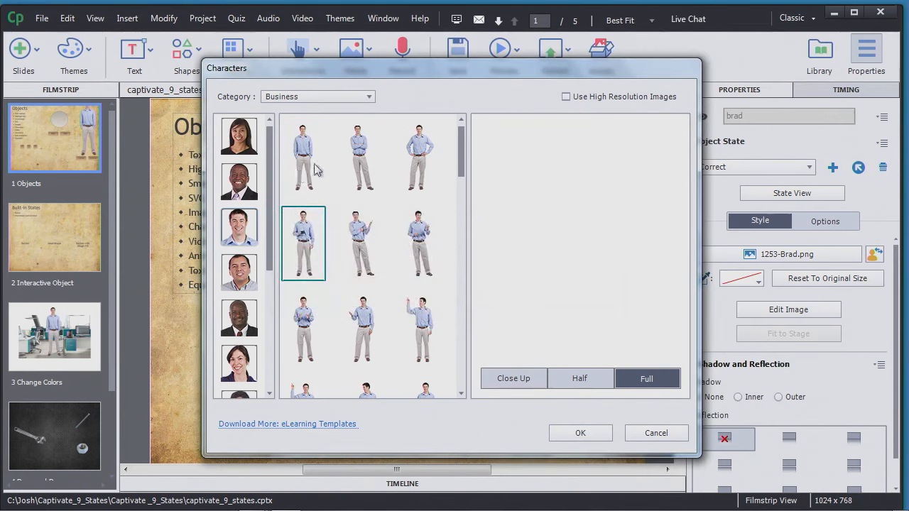
left_click(359, 162)
left_click(307, 149)
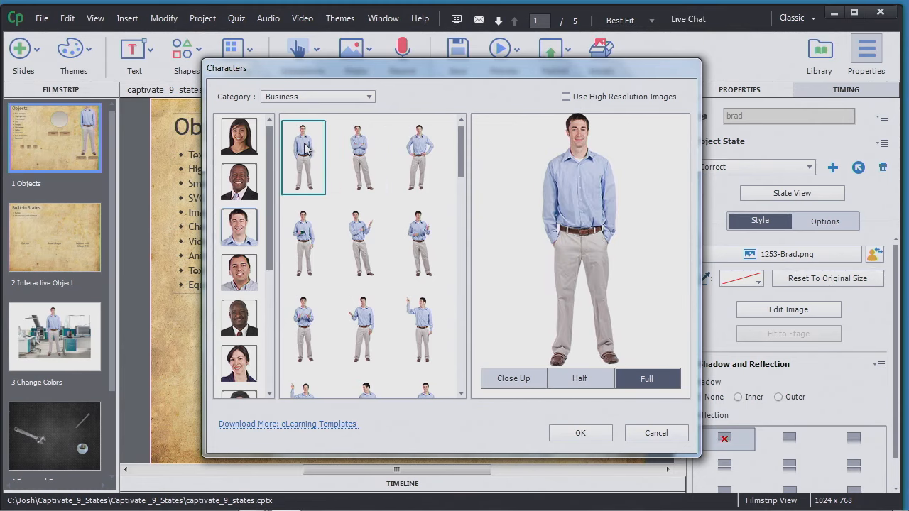
left_click(244, 181)
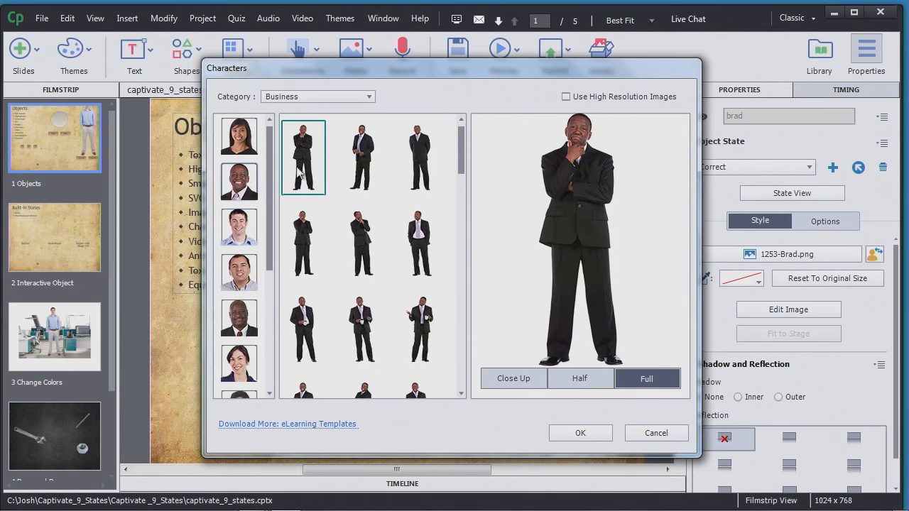
left_click(238, 142)
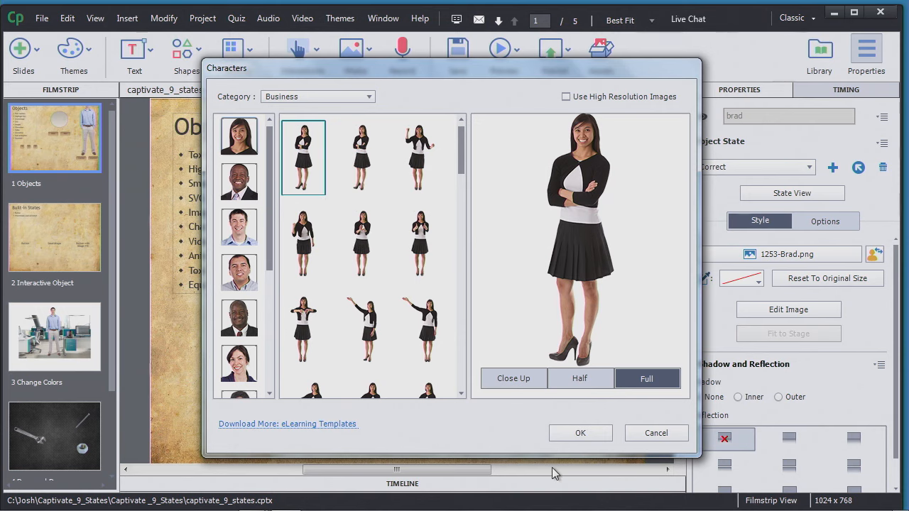
left_click(579, 433)
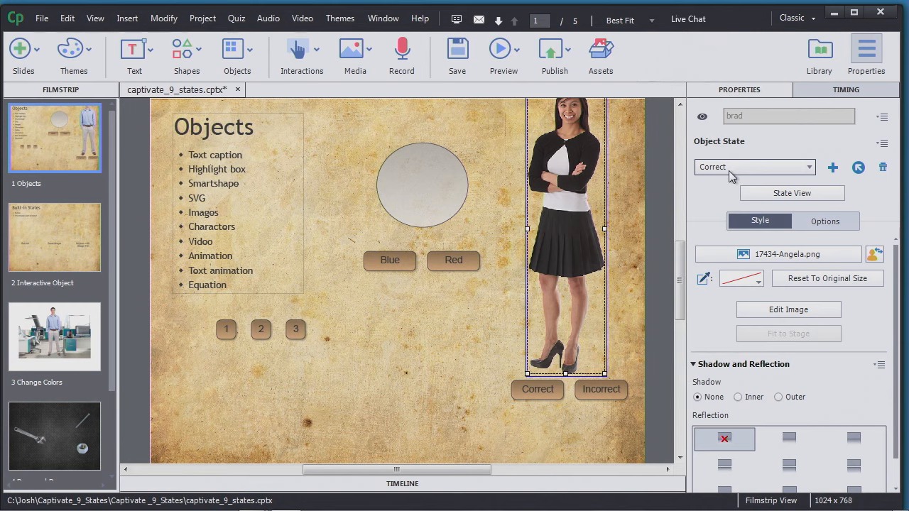
- Duplicate brad's Correct state in State View and name the copy Incorrect
left_click(781, 198)
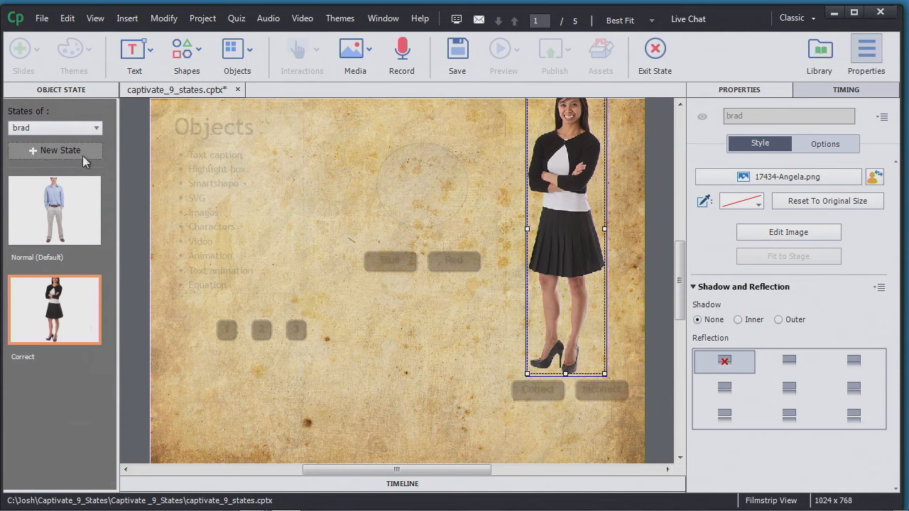
right_click(76, 302)
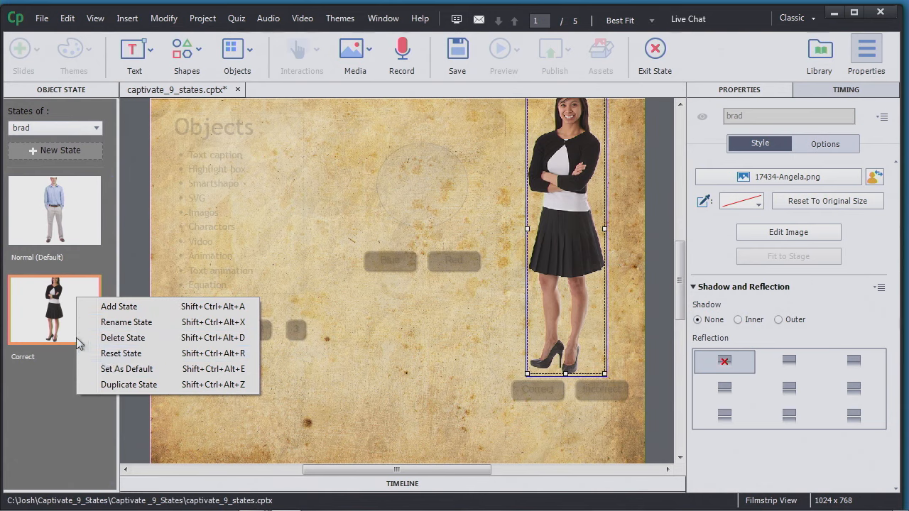
left_click(150, 385)
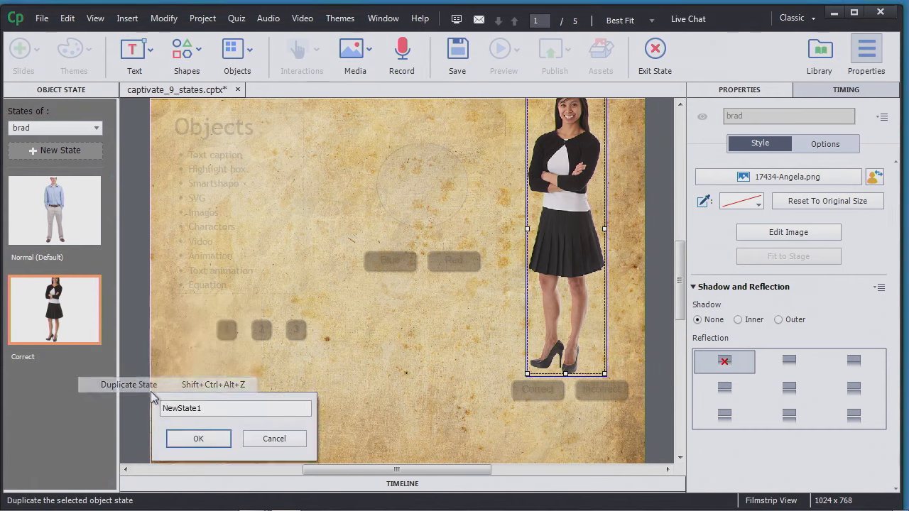
double_click(211, 404)
type("Incorrect")
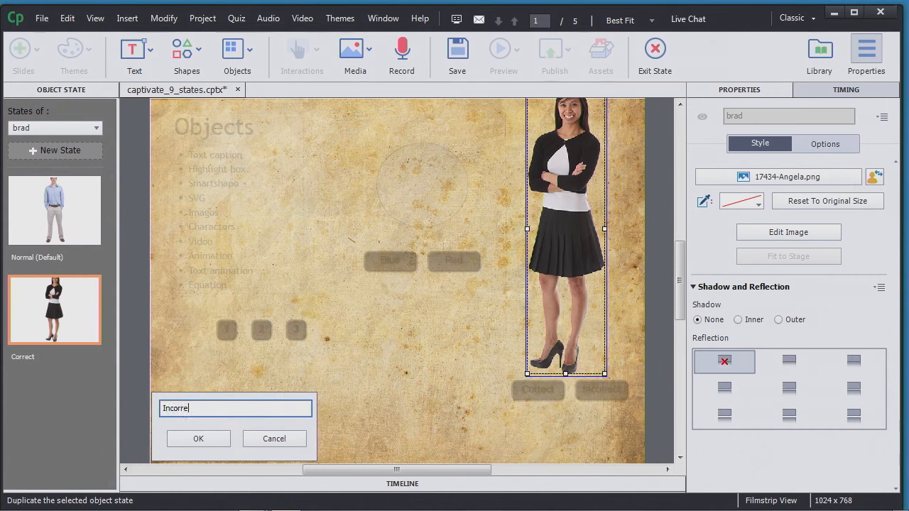
left_click(211, 436)
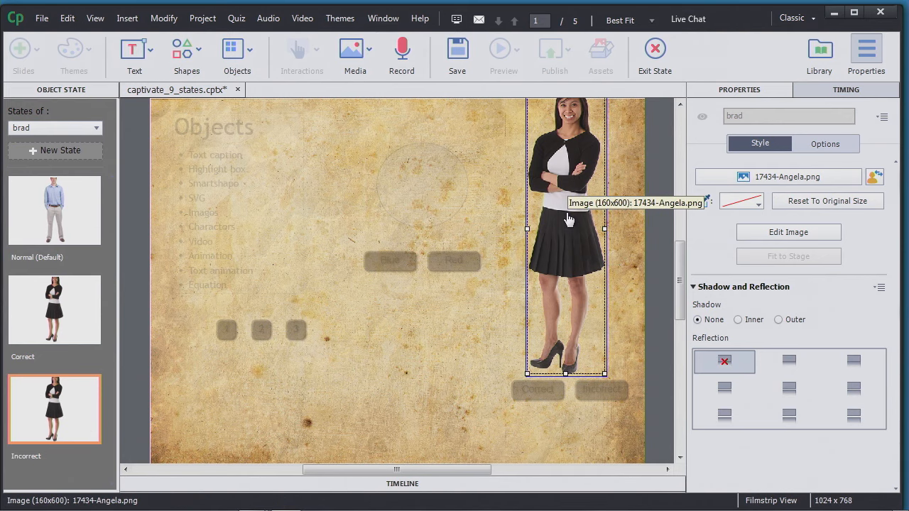
- Replace the Incorrect state's character with the full-length Business man in a black suit holding his chin, and exit State View
left_click(876, 178)
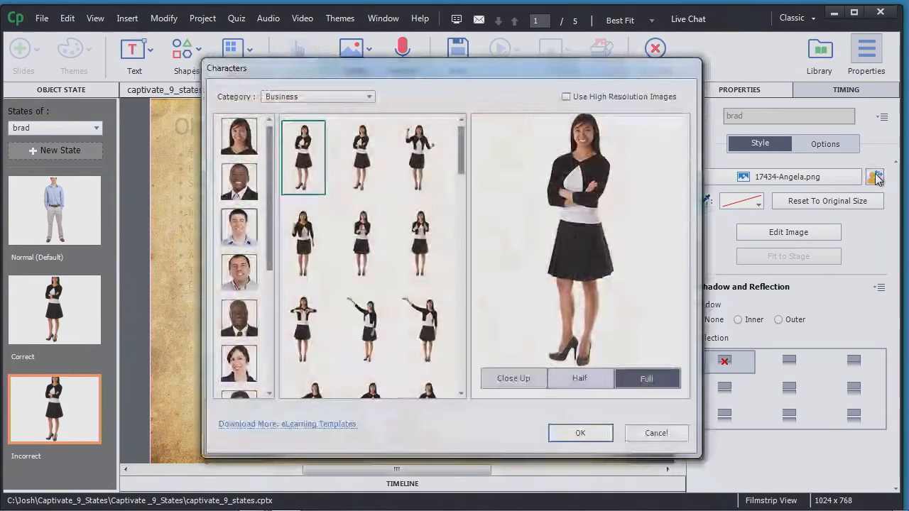
left_click(238, 185)
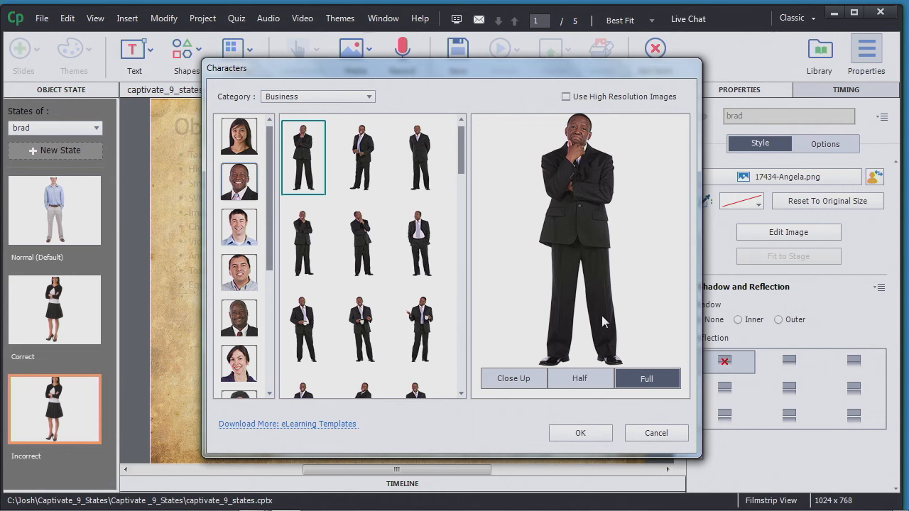
left_click(587, 433)
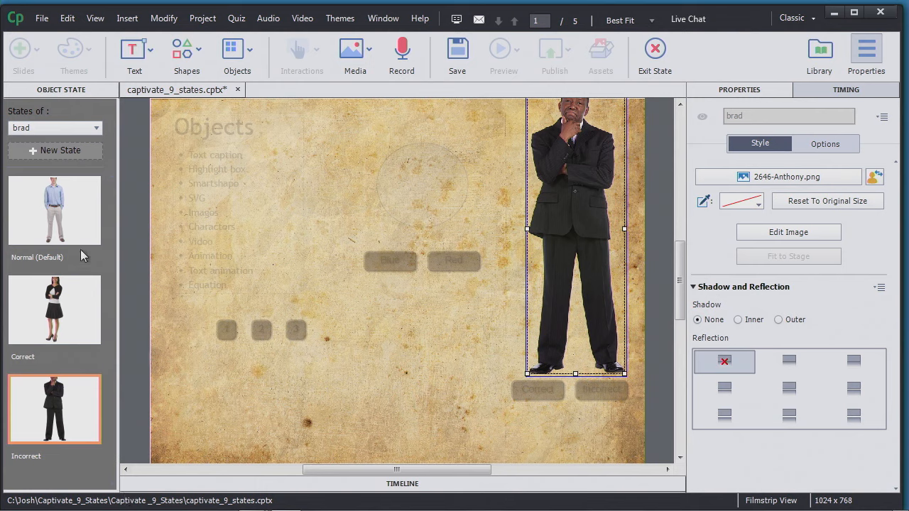
left_click(655, 49)
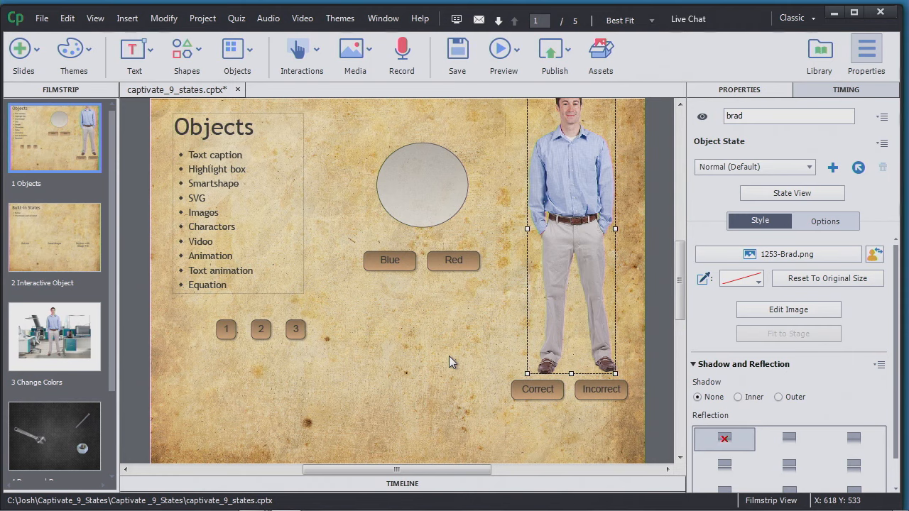
- Set the Correct button's action to Change State of brad to Correct
left_click(538, 391)
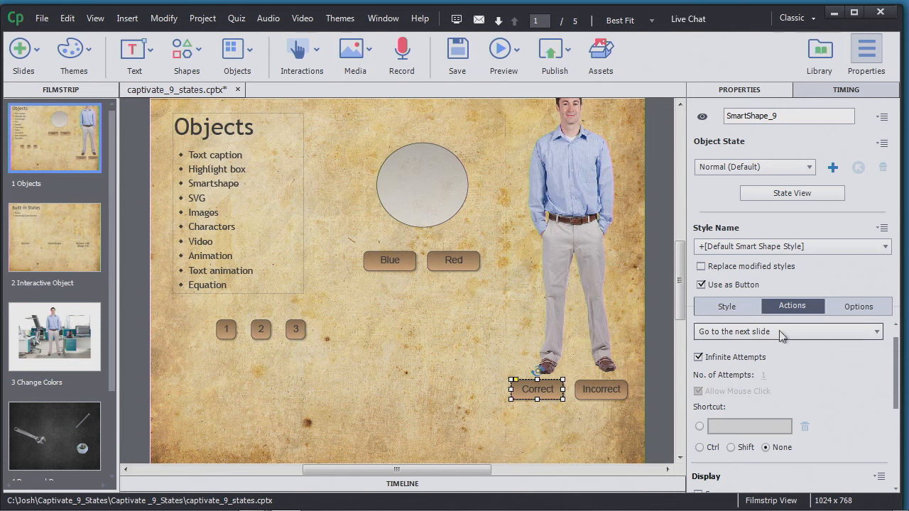
left_click(879, 332)
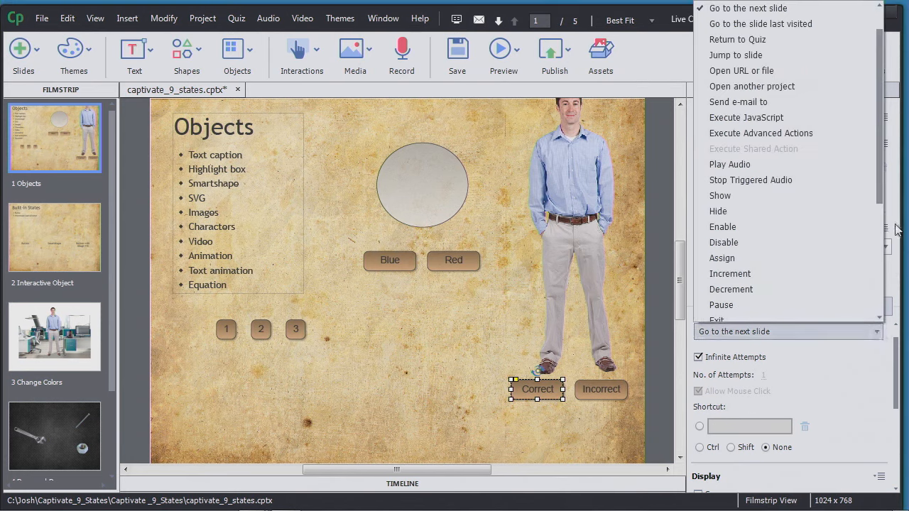
left_click_drag(880, 192, 874, 301)
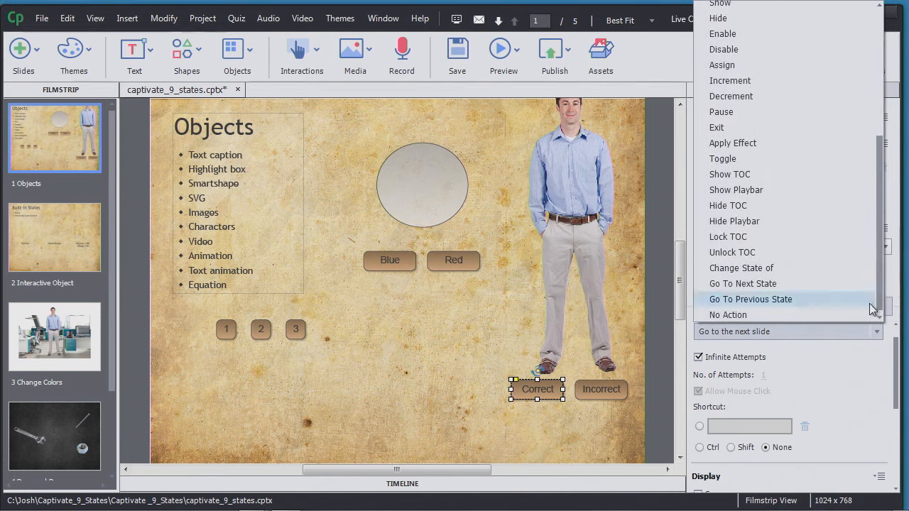
left_click(771, 270)
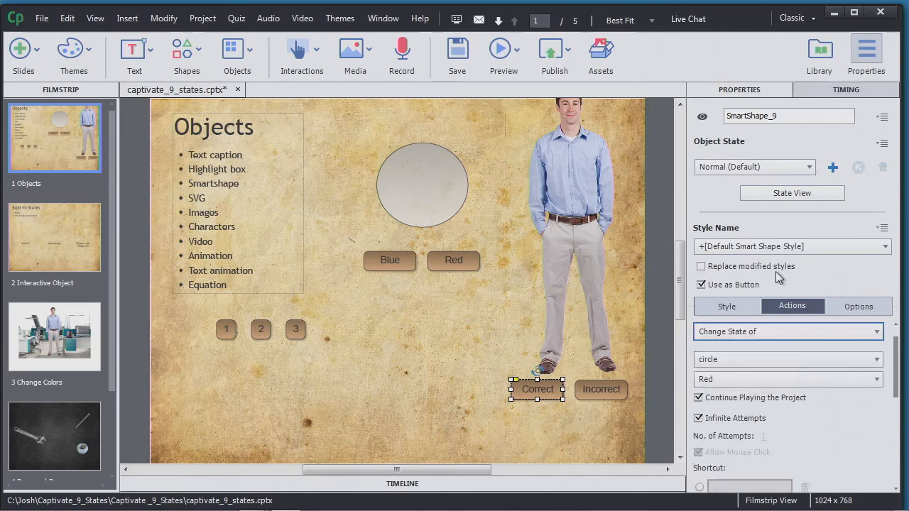
left_click(744, 359)
left_click(741, 391)
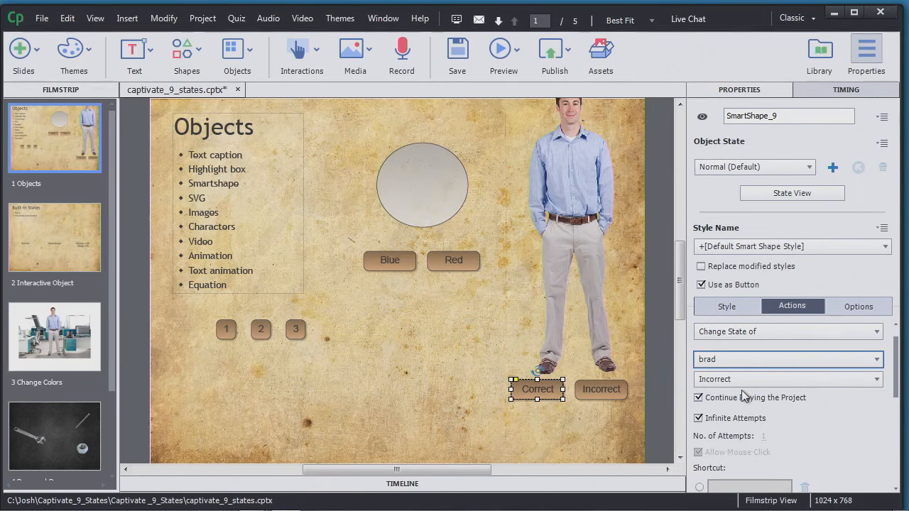
left_click(745, 378)
left_click(748, 413)
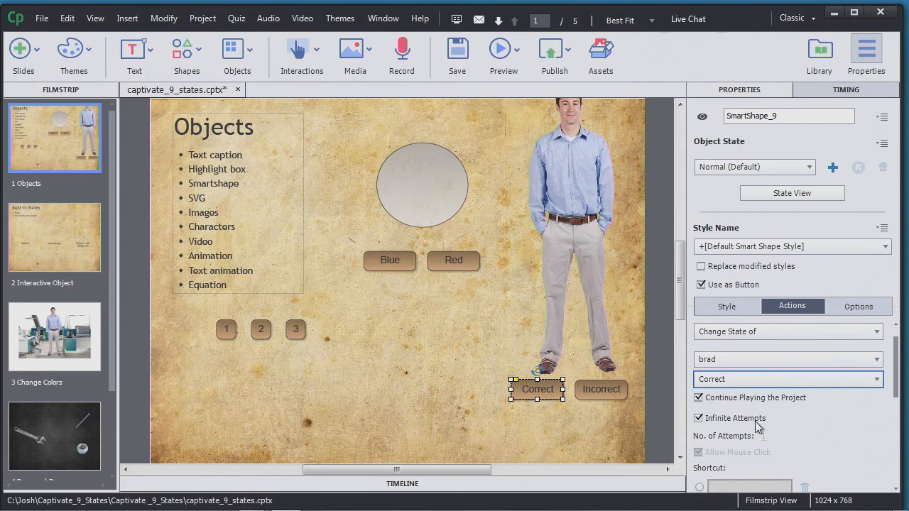
- Set the Incorrect button's action to Change State of brad to Incorrect
left_click(613, 400)
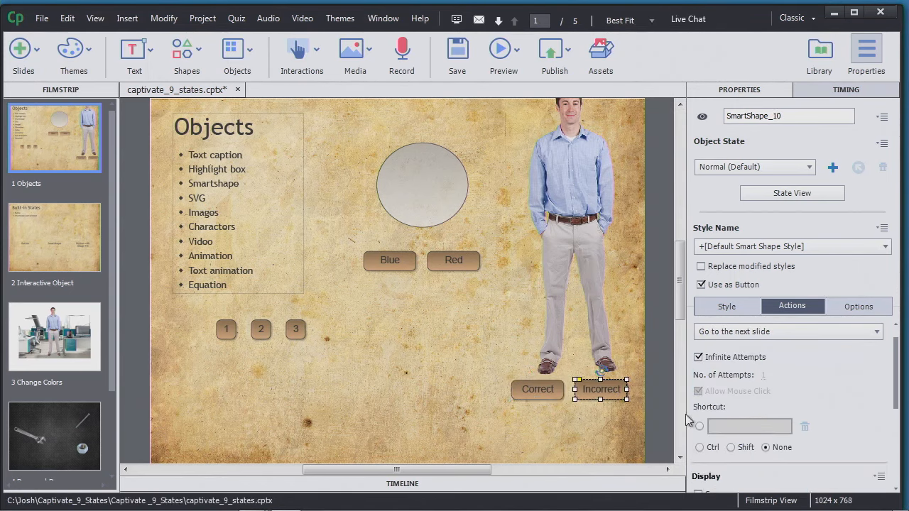
left_click(869, 332)
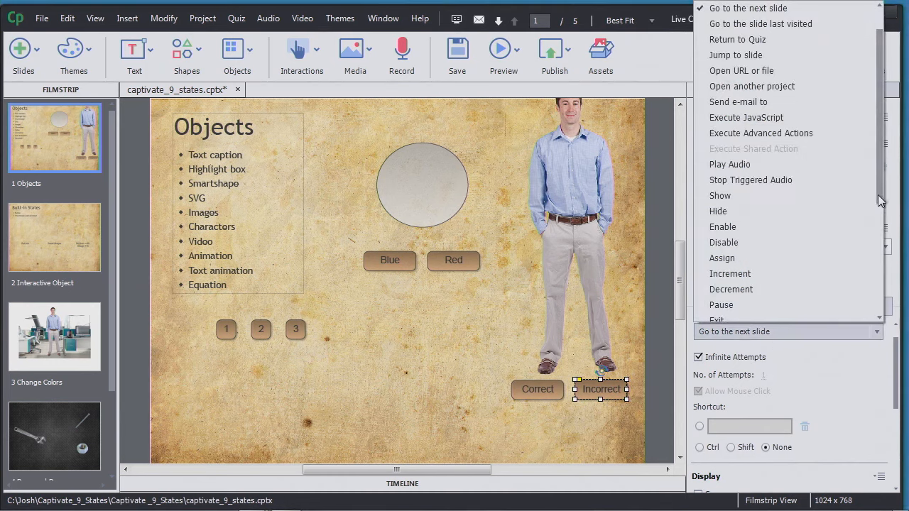
scroll(878, 195, "down", 5)
left_click(782, 267)
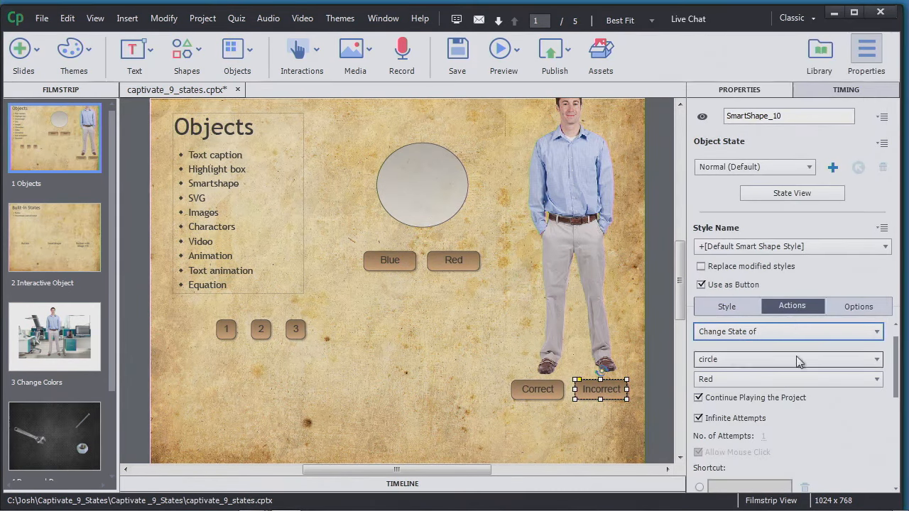
left_click(810, 334)
left_click(794, 365)
left_click(795, 361)
left_click(762, 392)
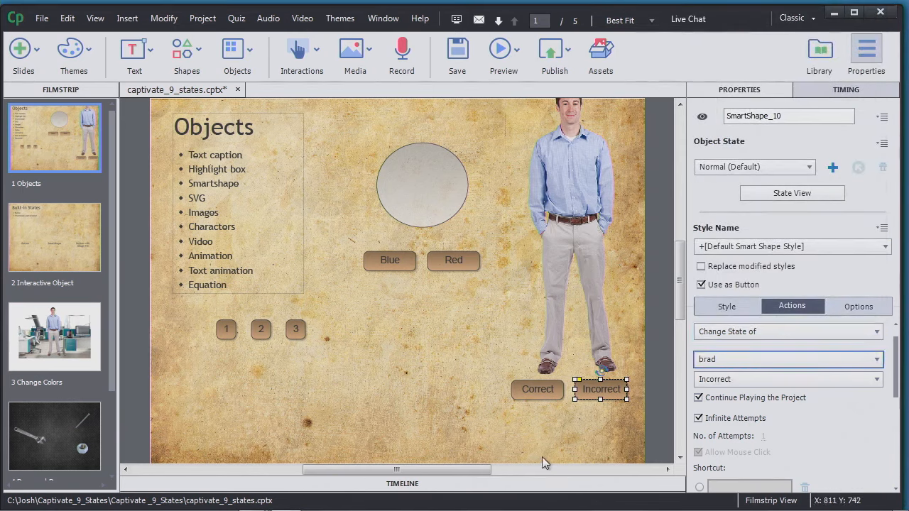
left_click(540, 395)
left_click(600, 403)
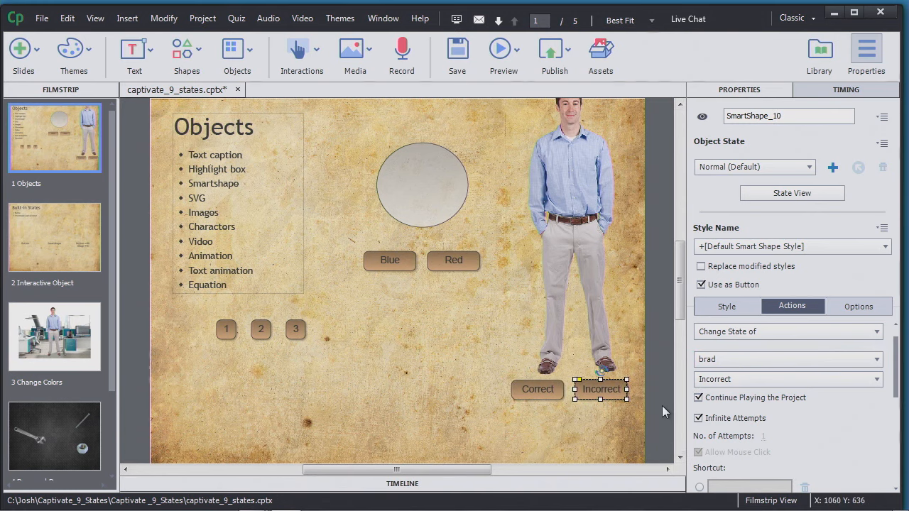
- Preview the project, test the Correct and Incorrect buttons on the Objects slide, and close the preview
left_click(509, 65)
left_click(519, 174)
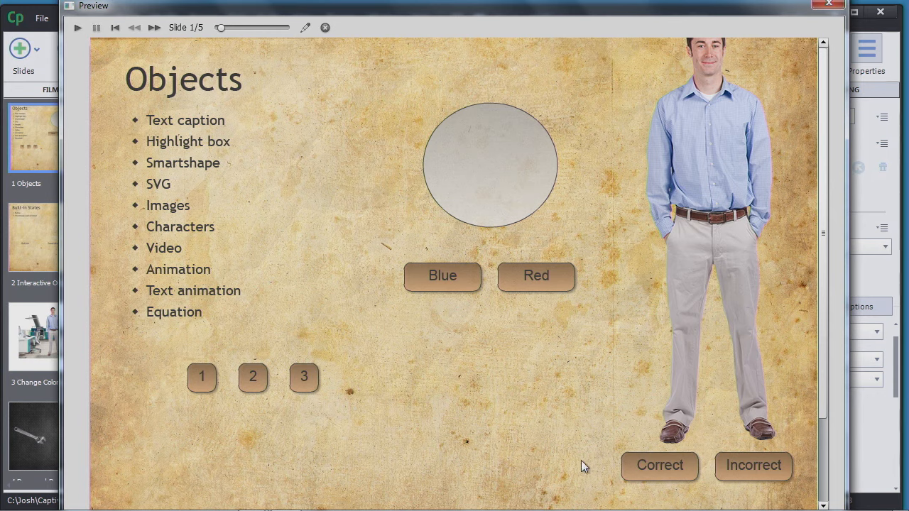
left_click(645, 472)
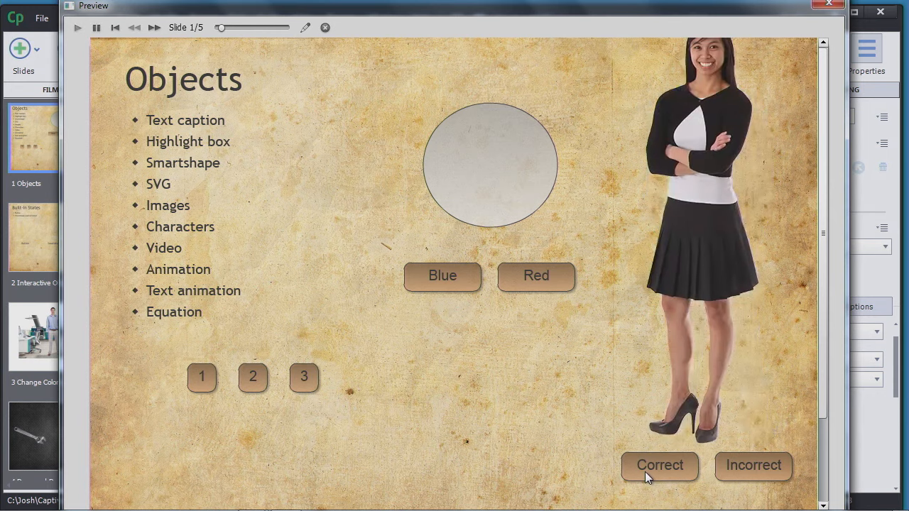
left_click(728, 464)
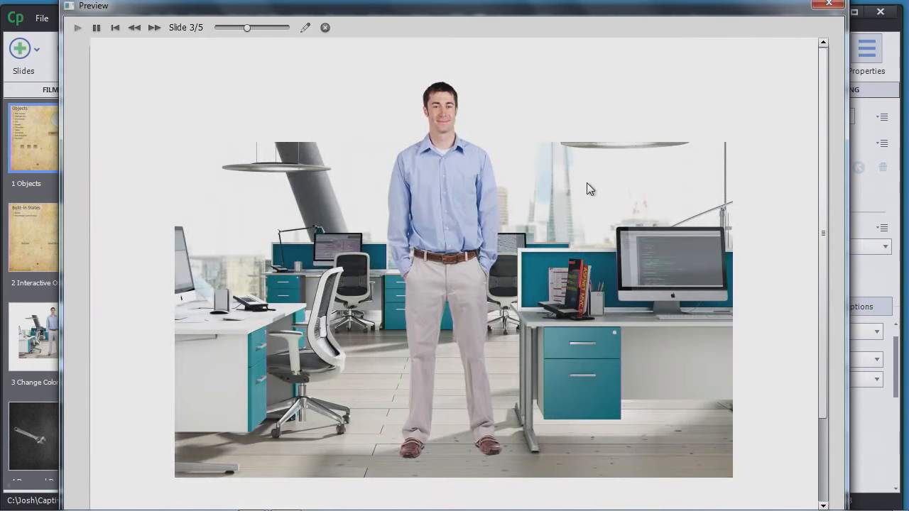
left_click(831, 7)
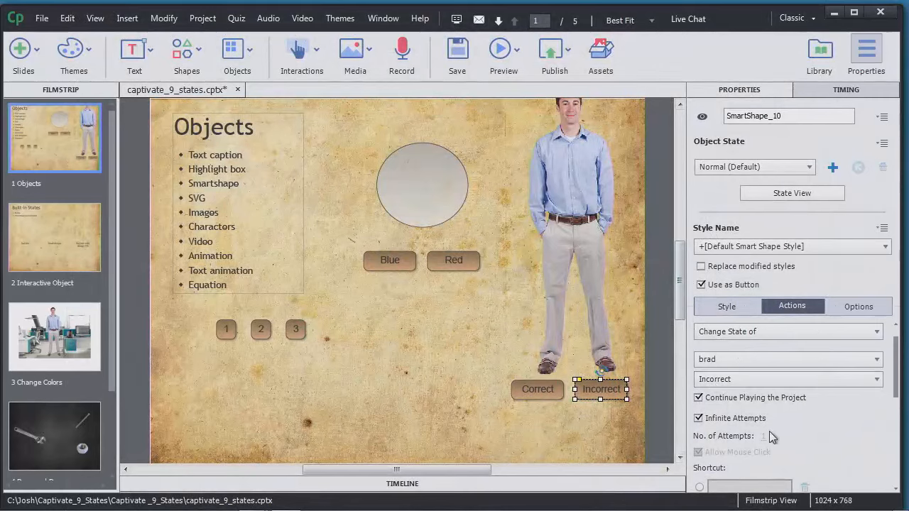
- Turn off Continue Playing the Project for the Incorrect and Correct buttons
left_click(698, 398)
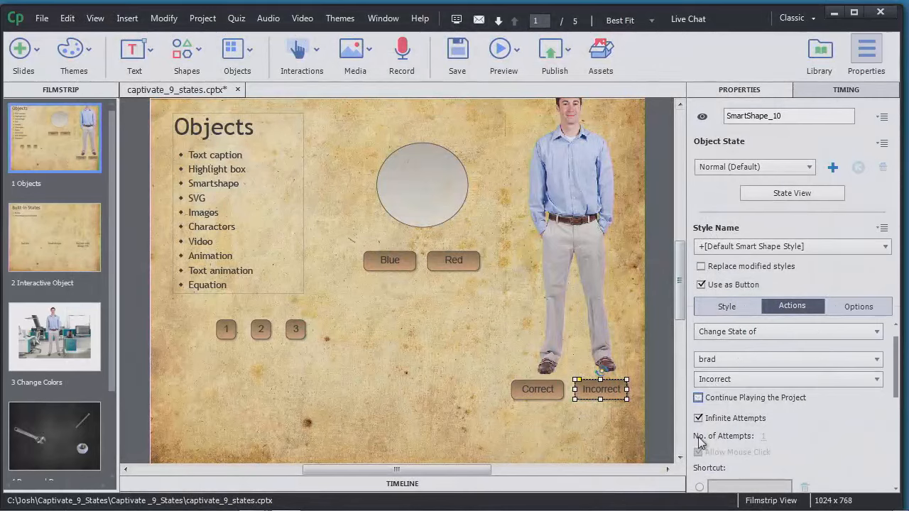
left_click(555, 395)
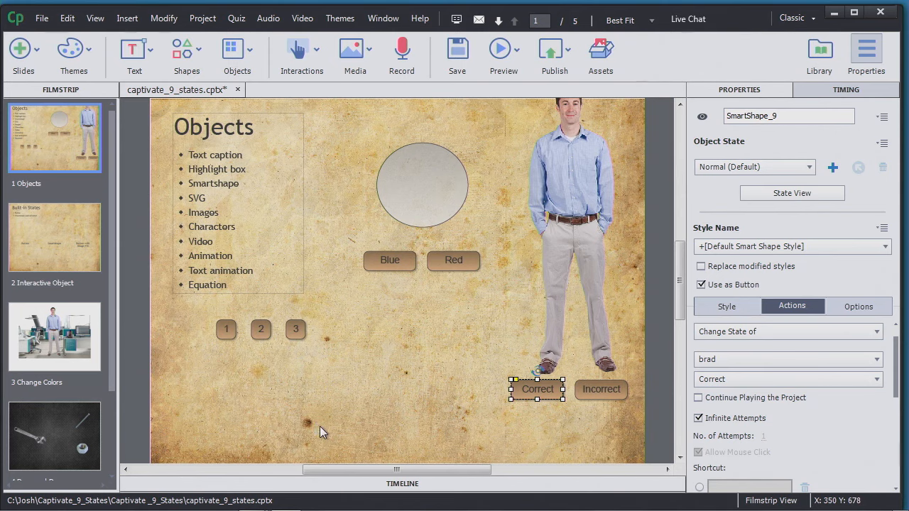
- Switch to Windows Explorer, examine the video files in the Video folder inside Captivate _9_States, and close the window
key("super+e")
left_click(265, 144)
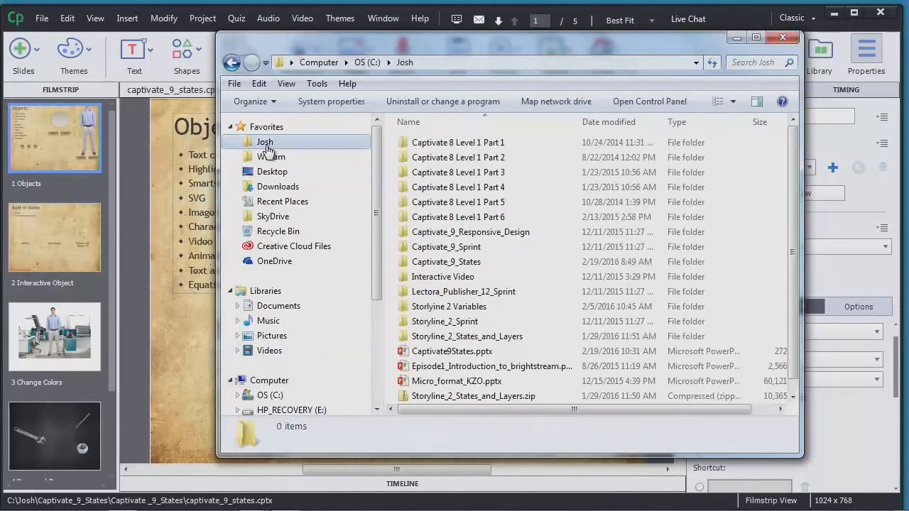
double_click(456, 260)
left_click(459, 144)
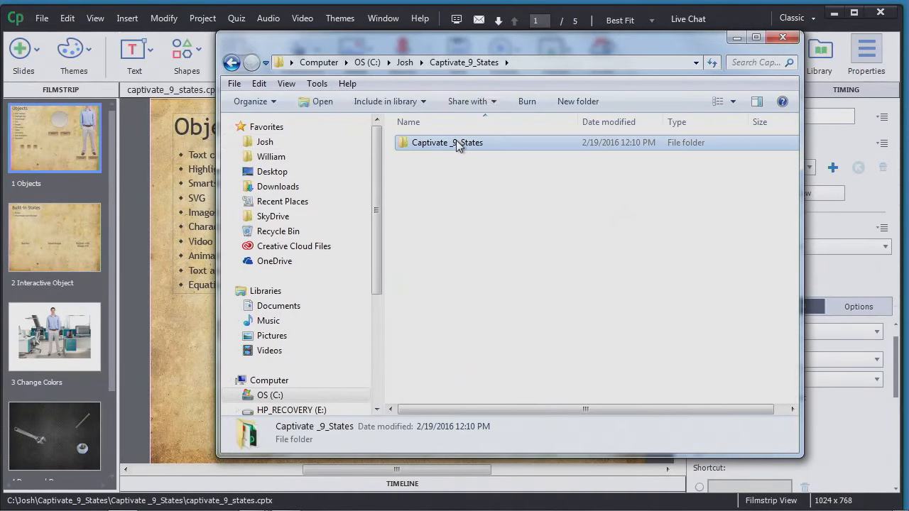
double_click(457, 143)
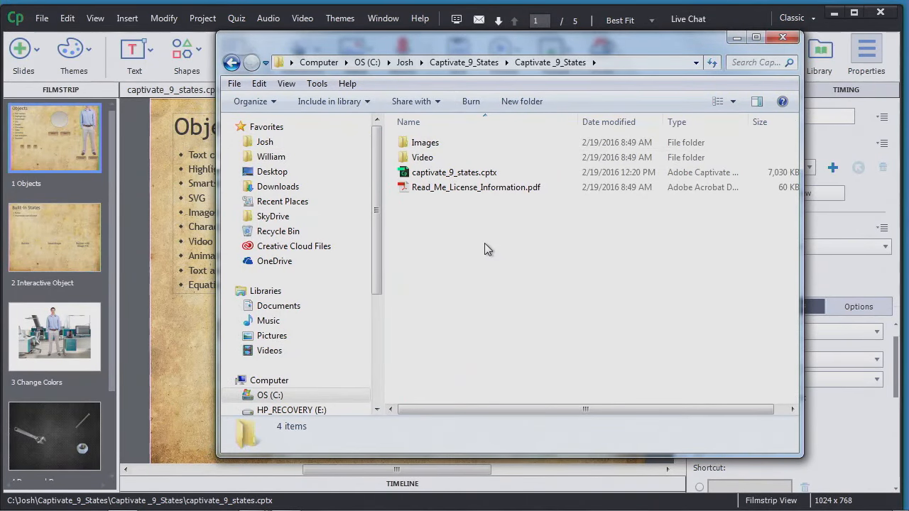
double_click(425, 157)
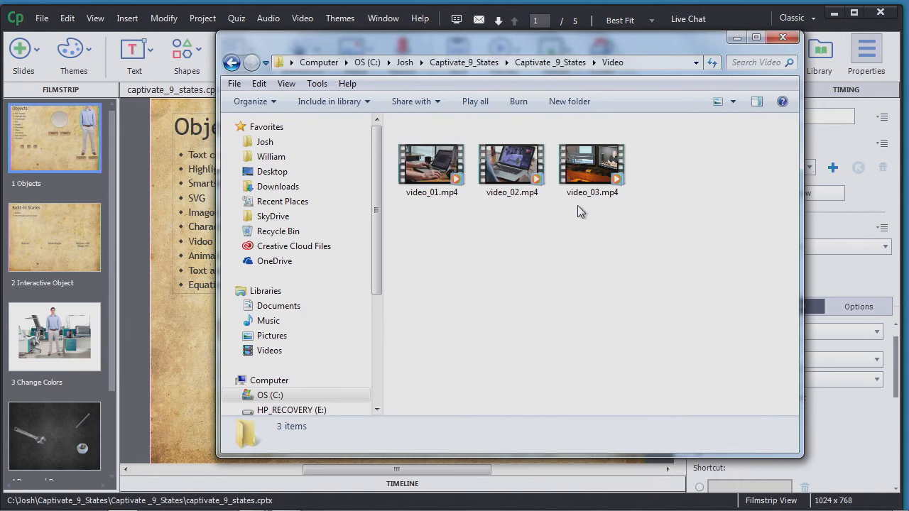
left_click(783, 37)
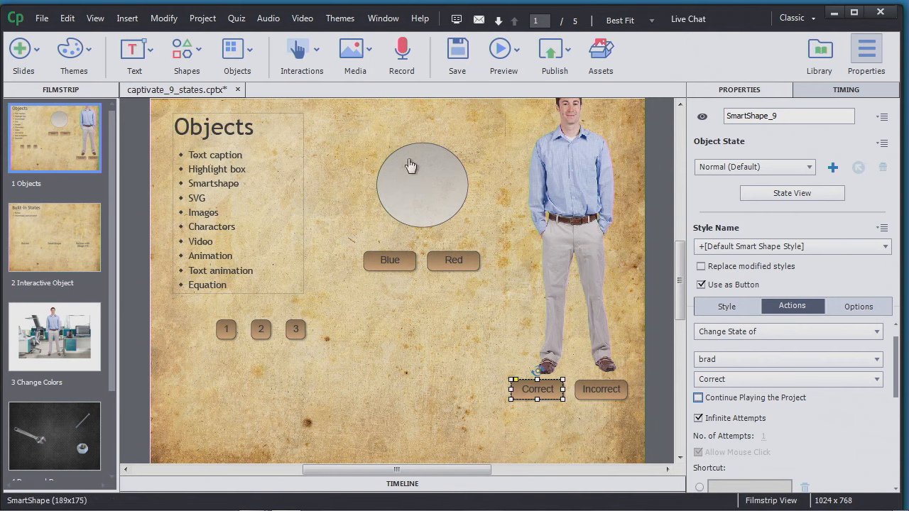
- Insert video_01.mp4 from the project's Video folder as an event video and place it just below the 1, 2 and 3 buttons
left_click(359, 57)
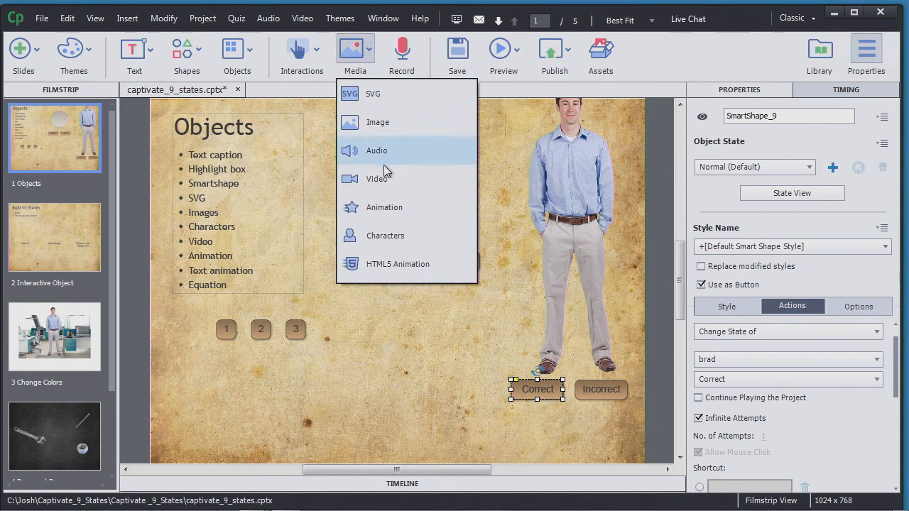
left_click(382, 179)
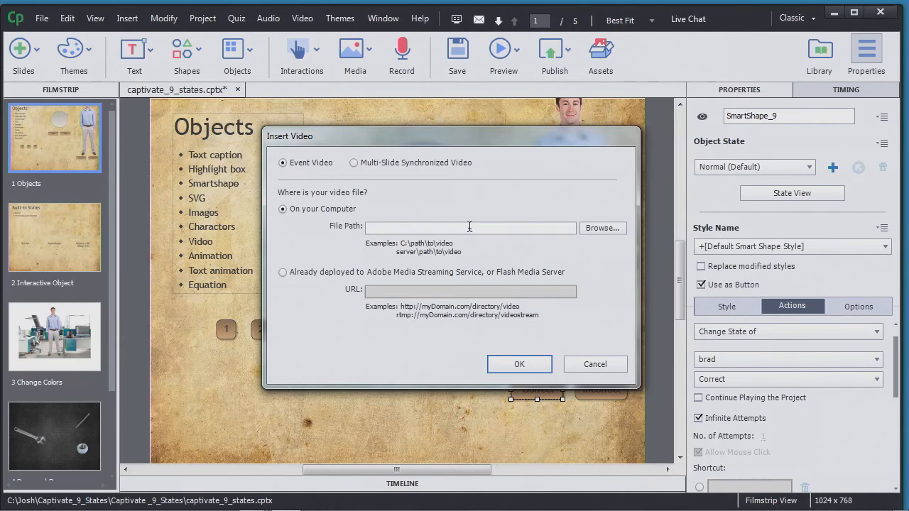
left_click(600, 228)
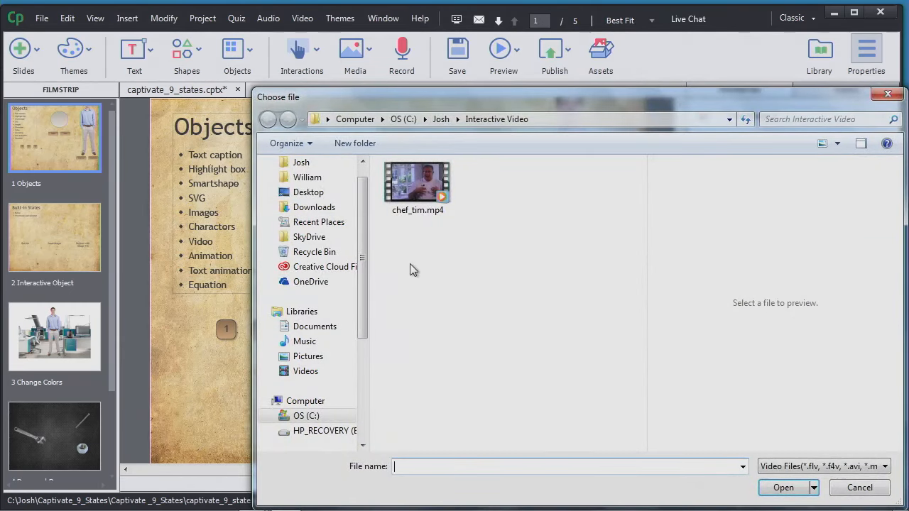
left_click(301, 162)
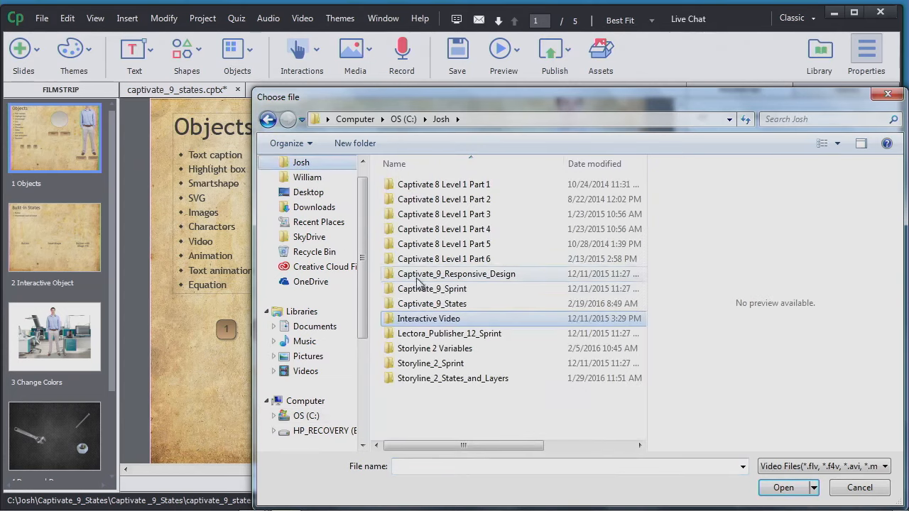
double_click(462, 304)
double_click(427, 189)
double_click(421, 199)
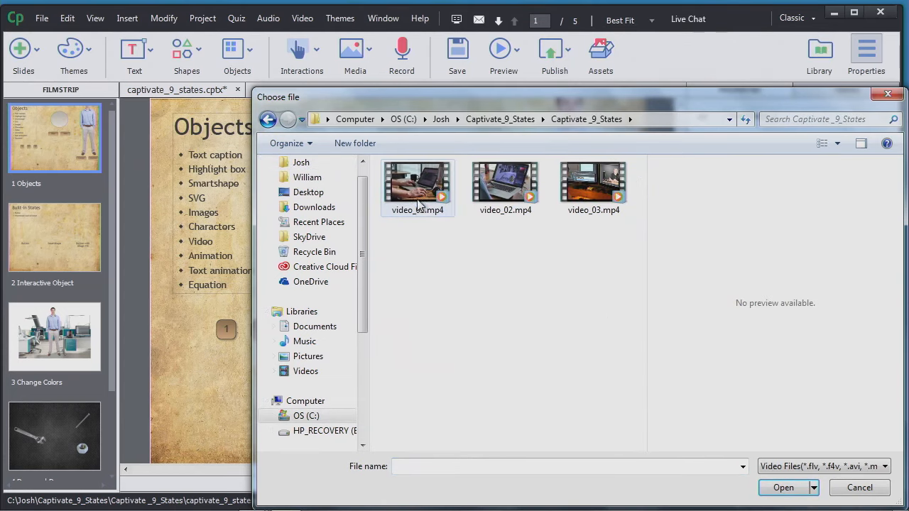
left_click(421, 206)
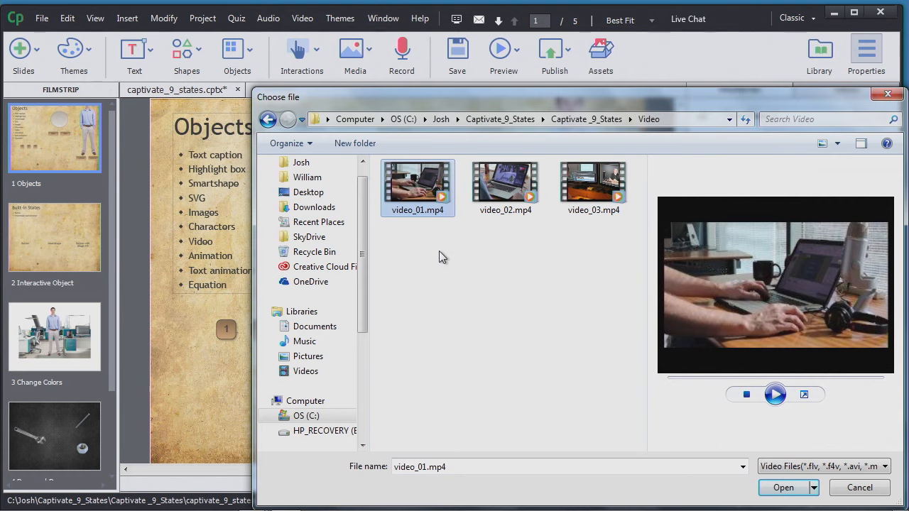
left_click(783, 489)
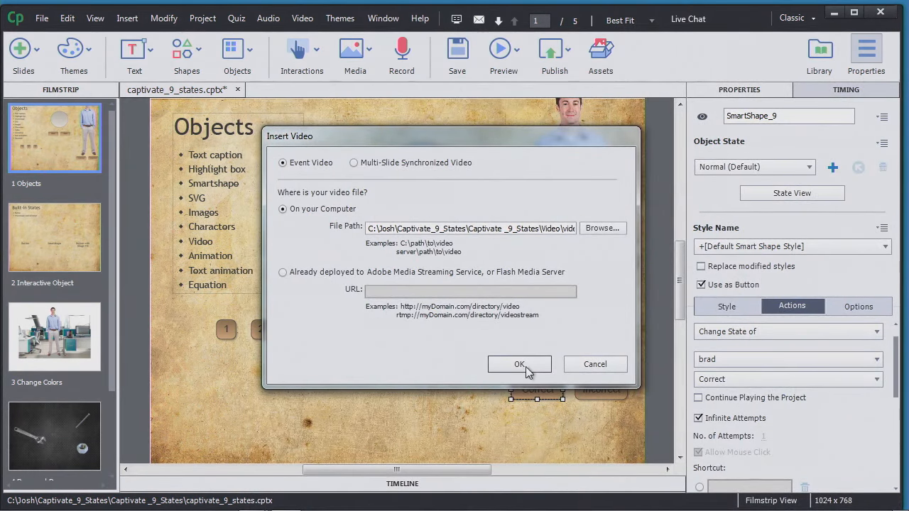
left_click(520, 365)
left_click_drag(426, 309, 324, 425)
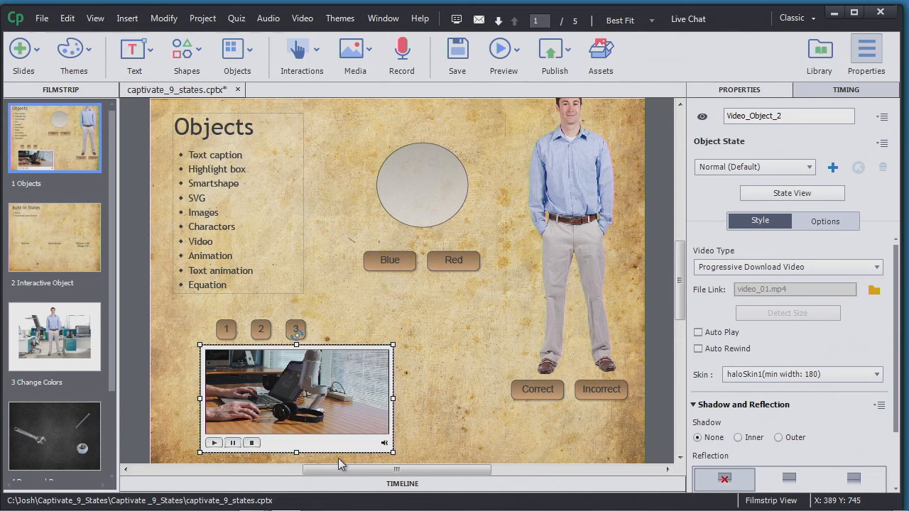
left_click_drag(364, 404, 342, 403)
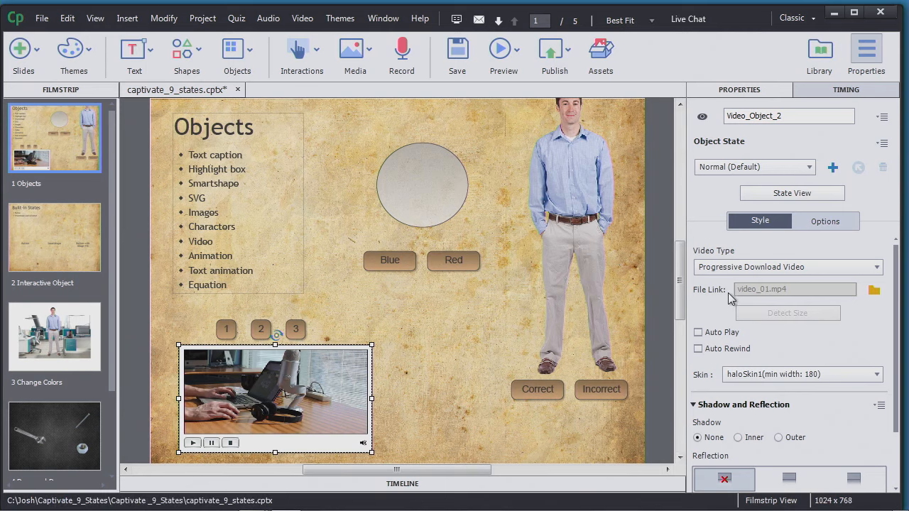
- Enable Auto Play for the inserted video and set its skin to None
left_click(699, 332)
left_click(803, 374)
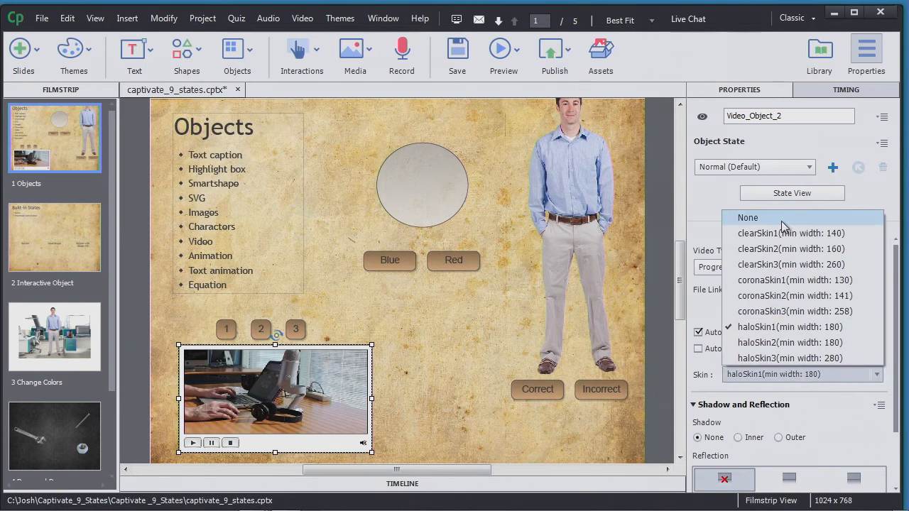
left_click(748, 218)
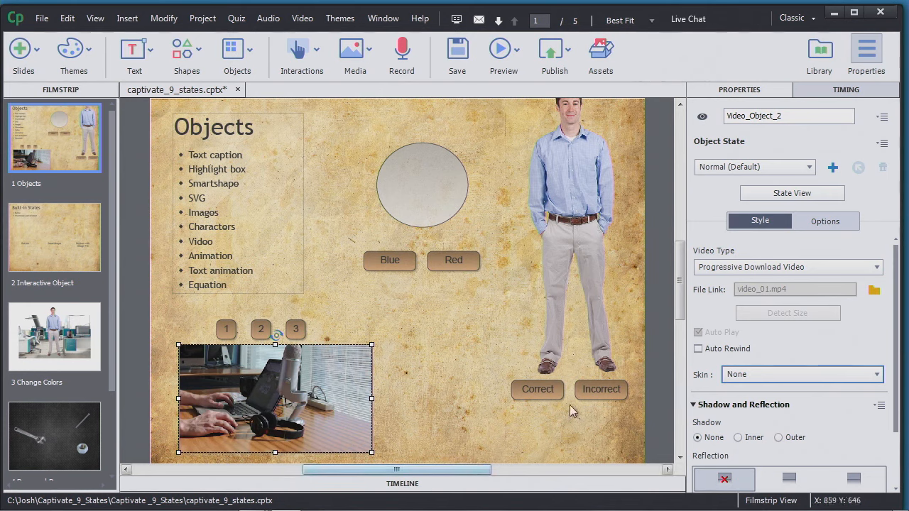
- Try to rename the inserted video object as Video
left_click_drag(793, 116, 741, 152)
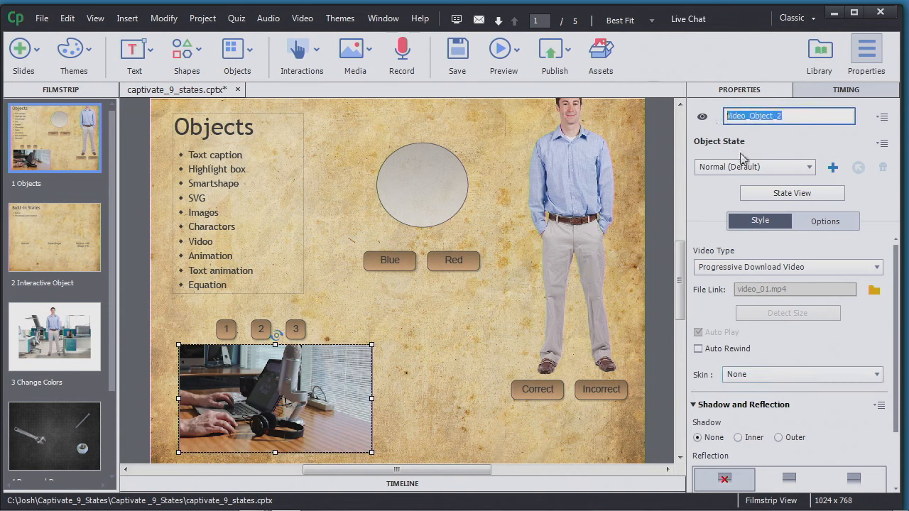
type("Video")
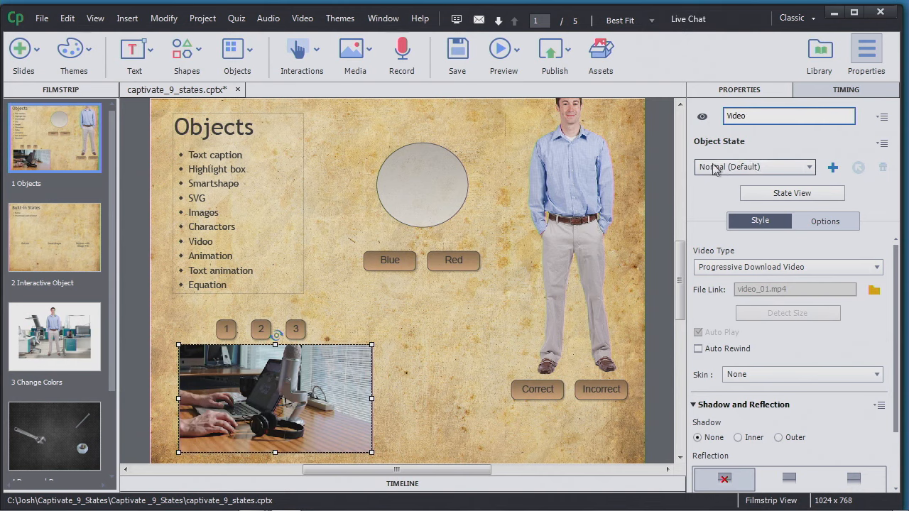
- Enter State View for the video object and add a new state named video2
left_click(812, 197)
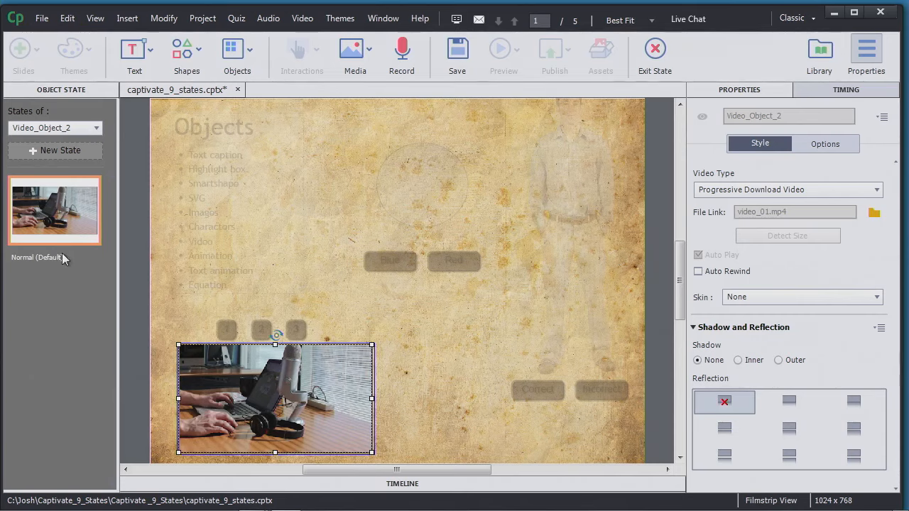
left_click(71, 151)
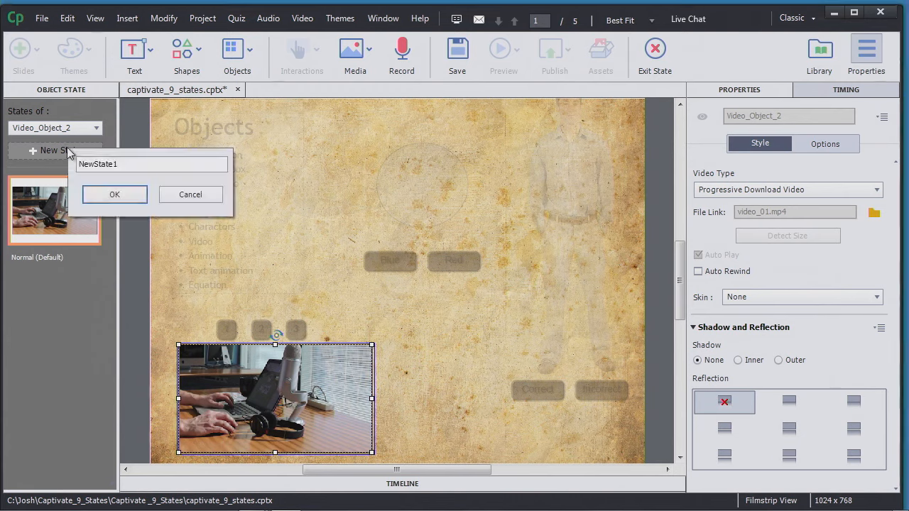
double_click(125, 163)
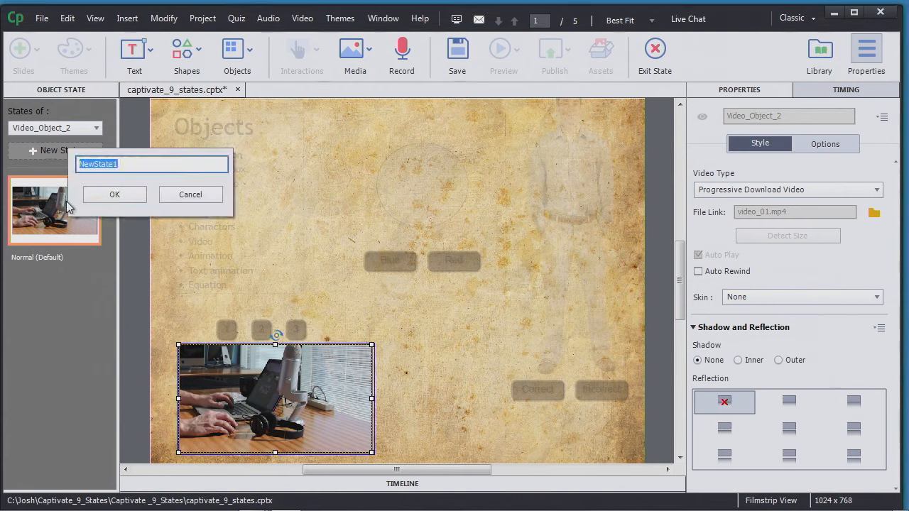
type("video2")
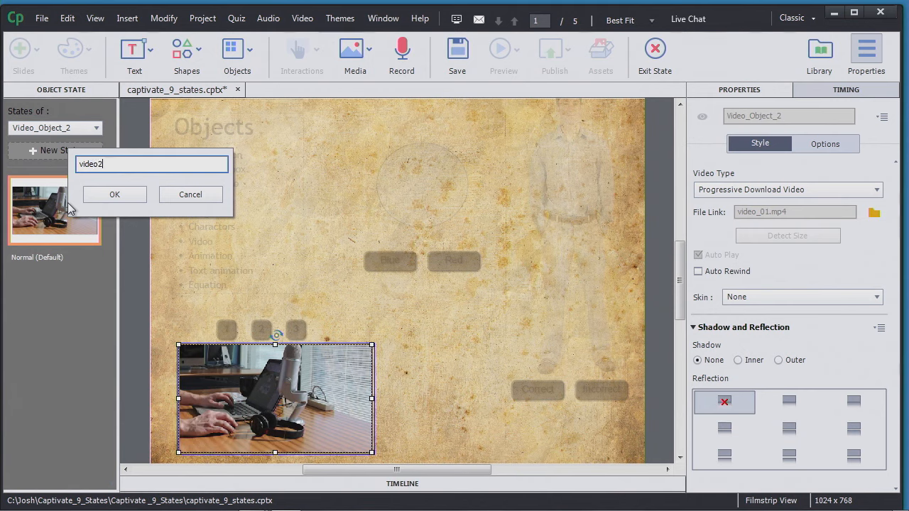
left_click(135, 195)
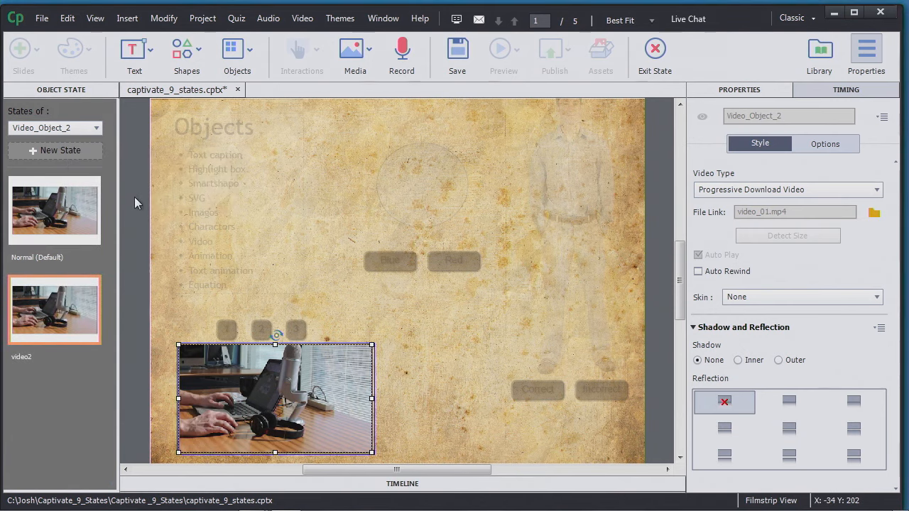
- Duplicate the video object's video2 state and name the copy video3
right_click(70, 305)
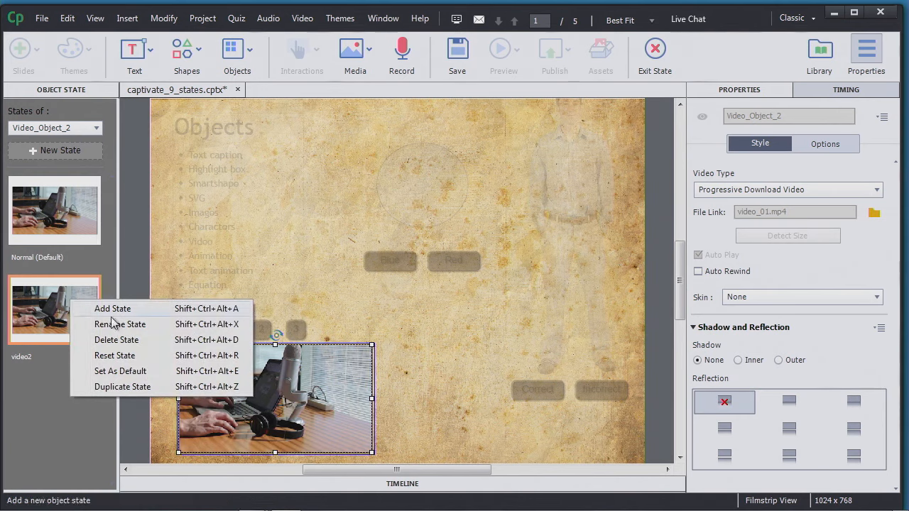
left_click(126, 384)
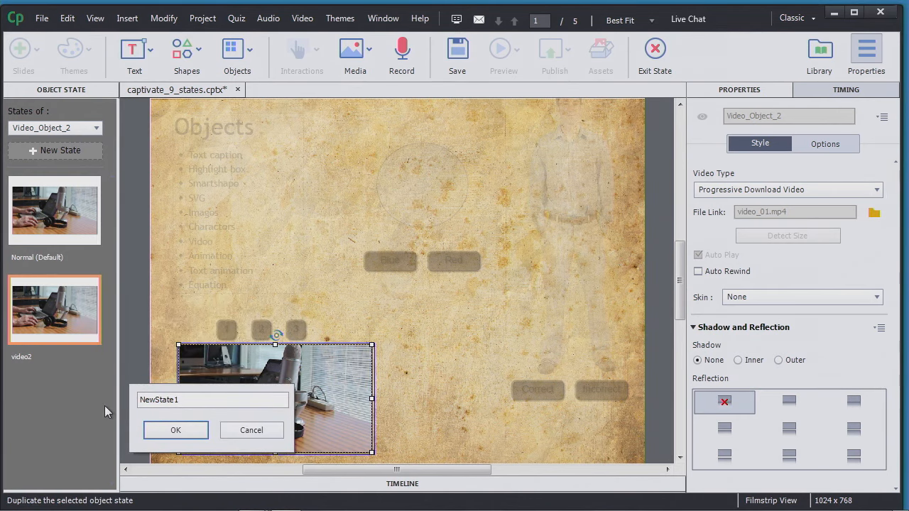
double_click(187, 395)
type("v")
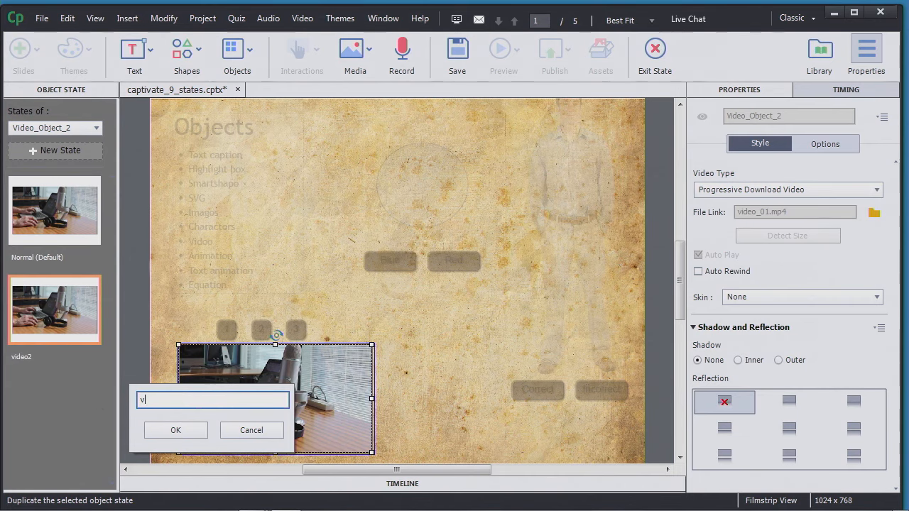
type("ideo3")
left_click(175, 430)
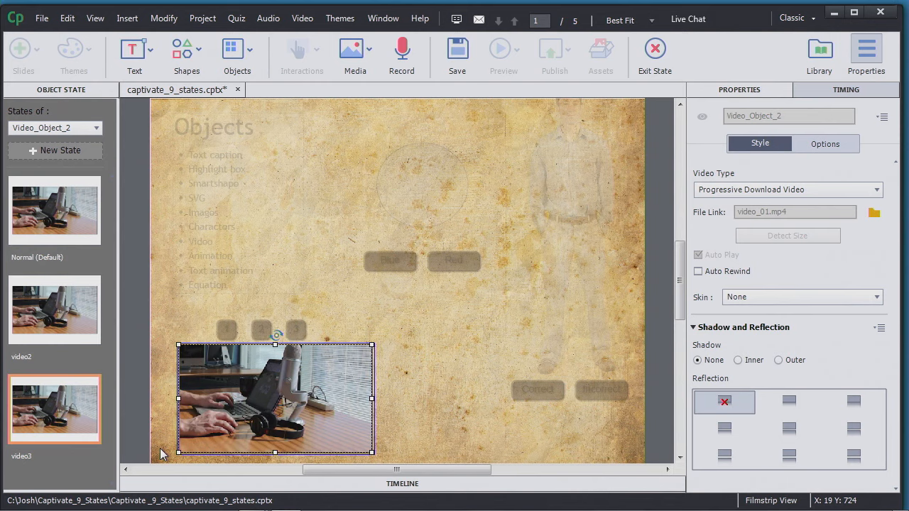
- Relink the video2 state to video_02.mp4, imported from the Captivate_9_States project's Video folder
left_click(53, 307)
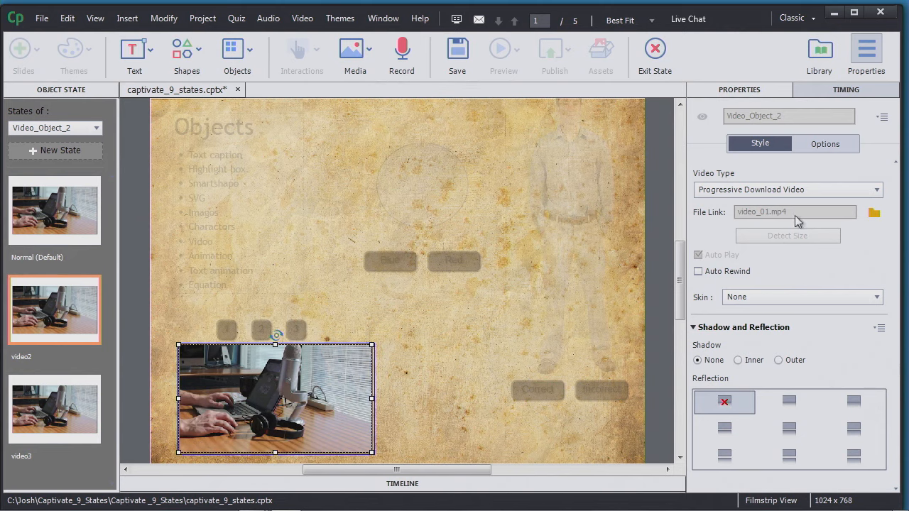
left_click(874, 215)
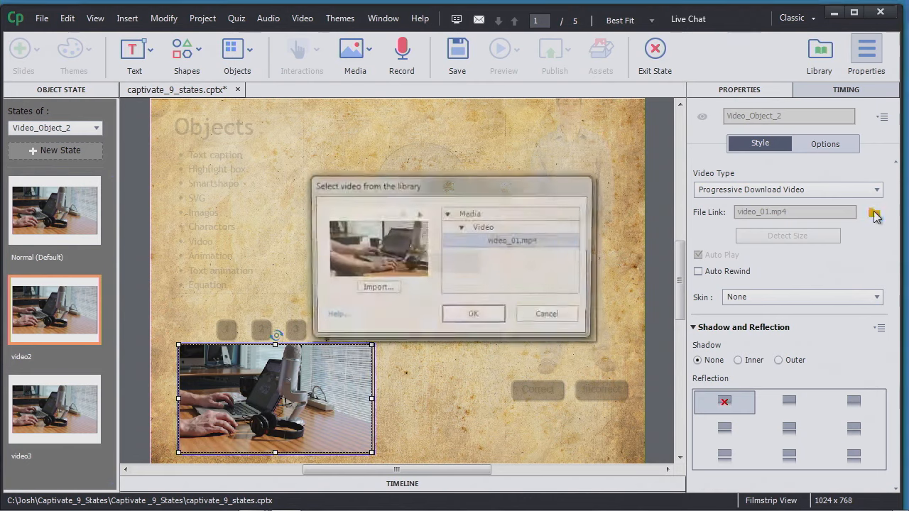
left_click(386, 289)
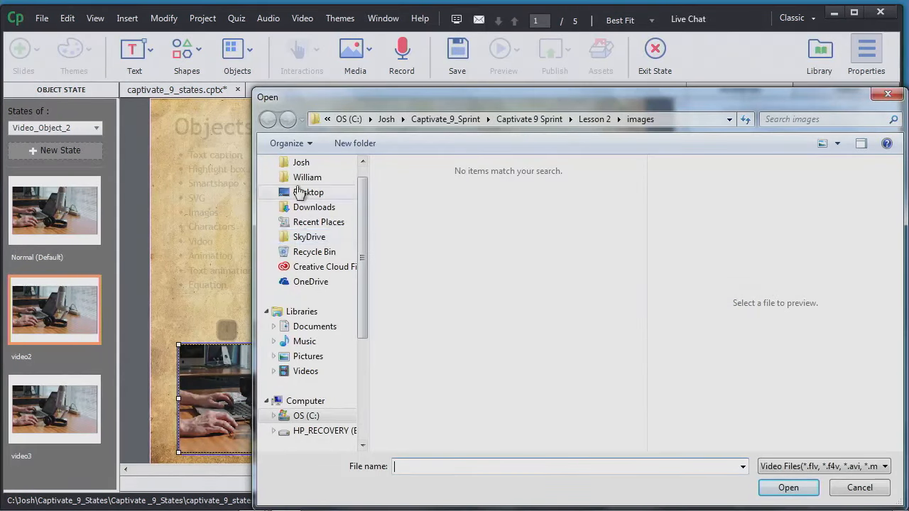
left_click(312, 165)
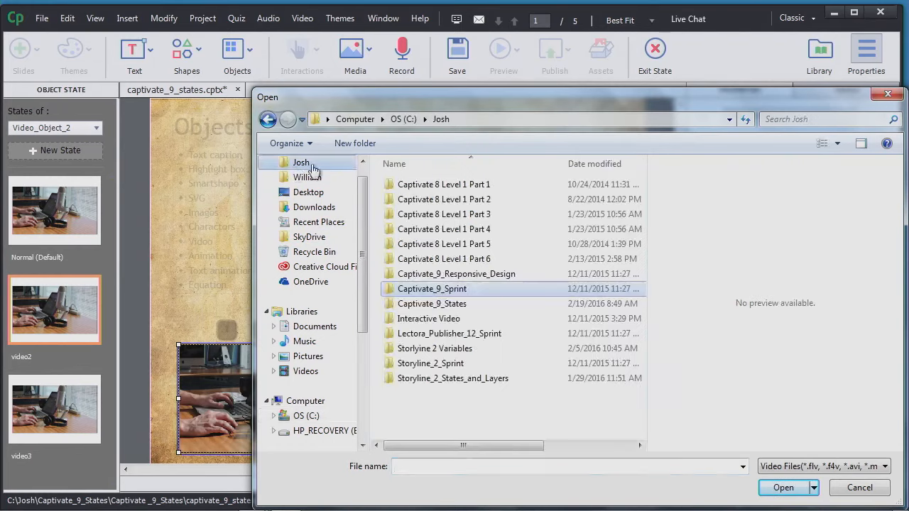
double_click(447, 303)
double_click(412, 184)
double_click(409, 201)
left_click(504, 184)
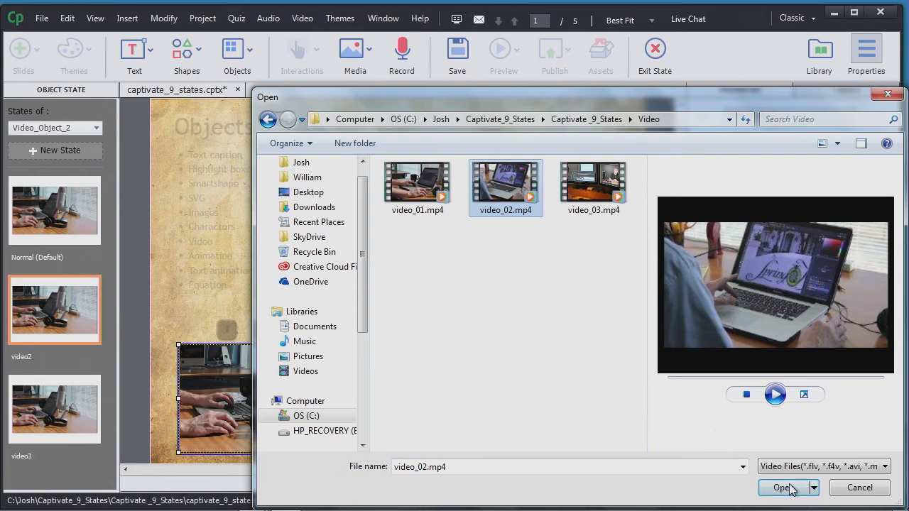
left_click(785, 488)
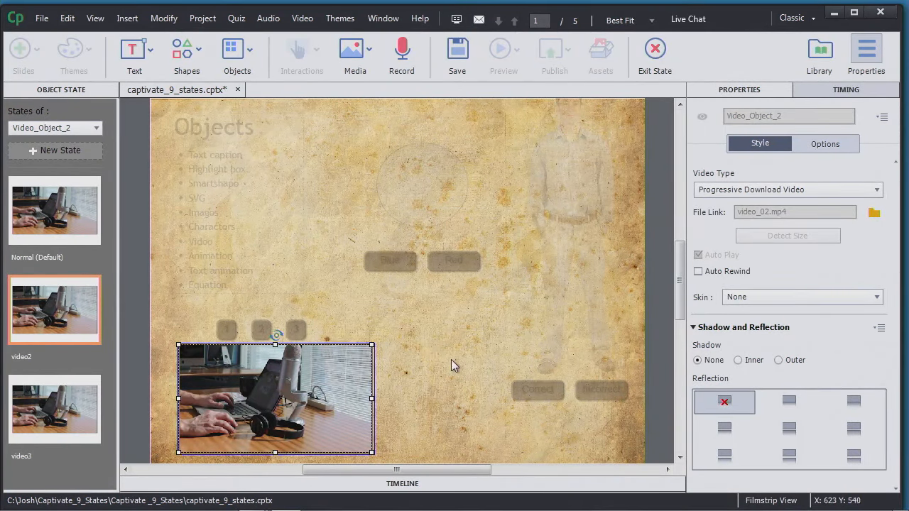
left_click(48, 392)
left_click(59, 316)
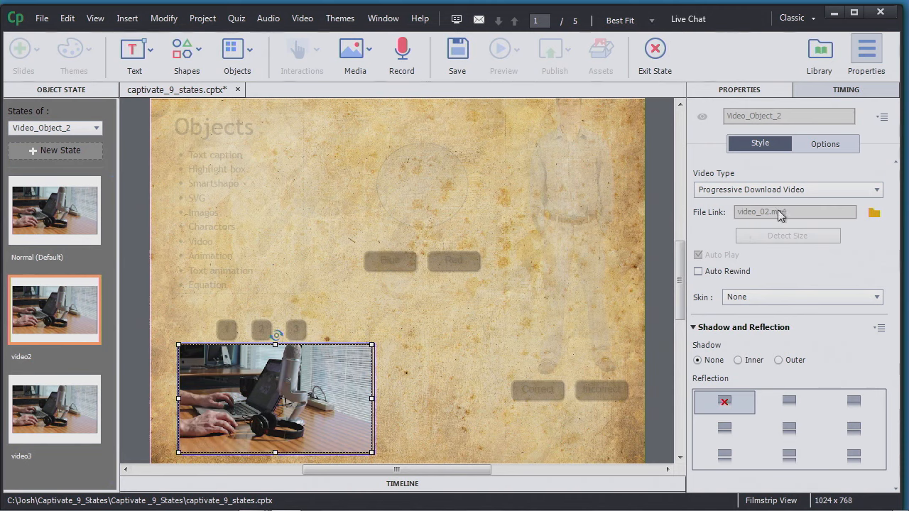
- Relink the video3 state to video_03.mp4 from the Video folder, check the other states' files, and exit State View
left_click(58, 403)
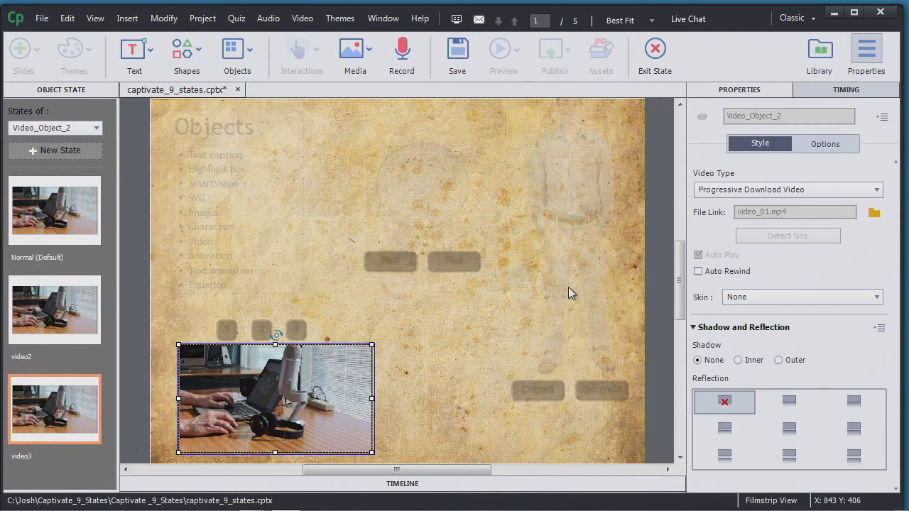
left_click(874, 214)
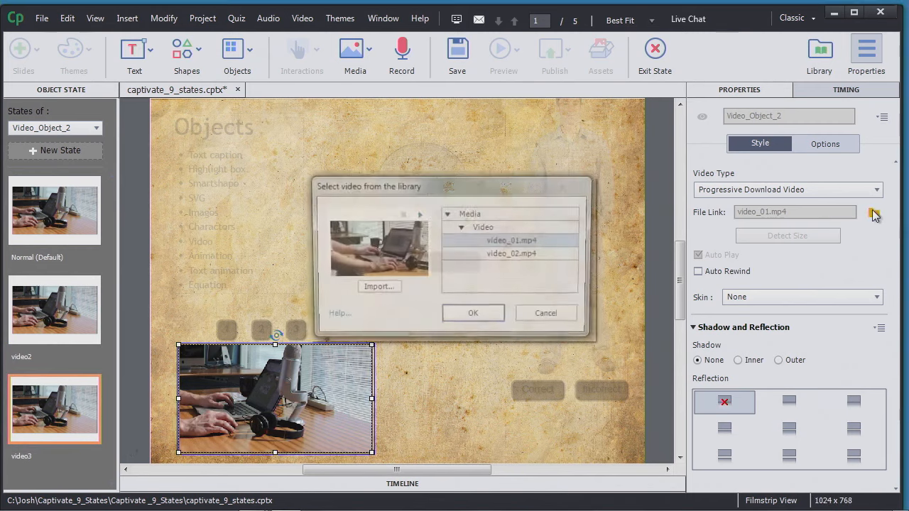
left_click(377, 289)
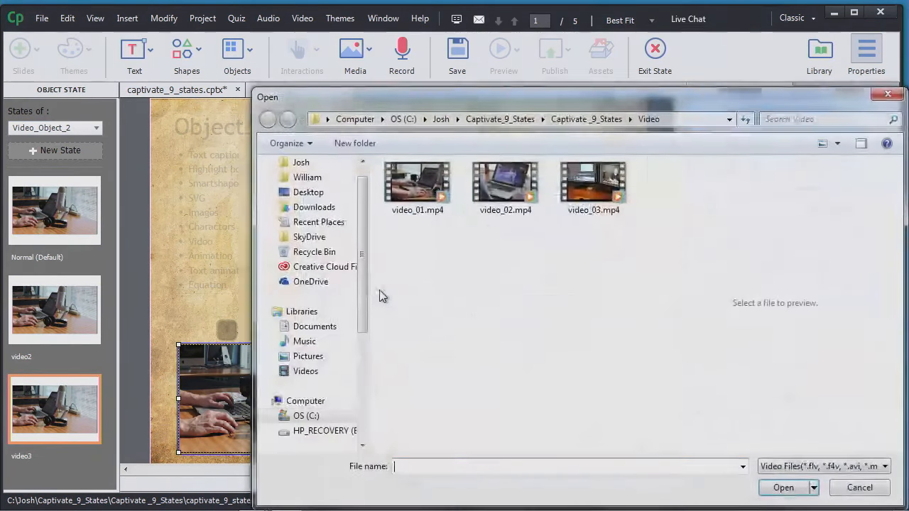
left_click(594, 186)
left_click(771, 484)
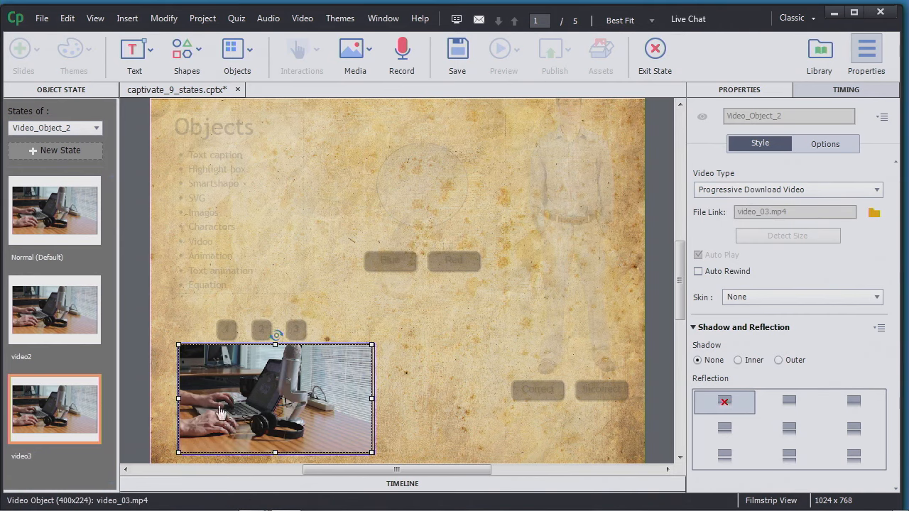
left_click(57, 304)
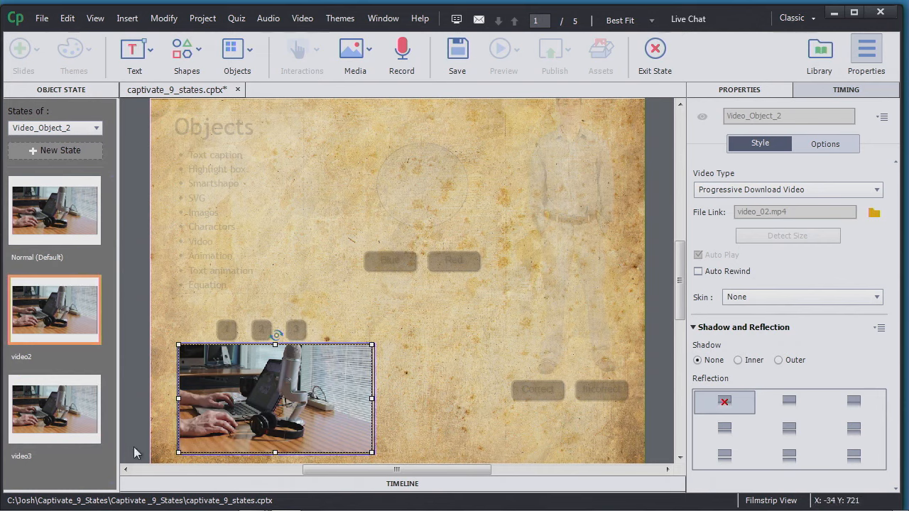
left_click(74, 224)
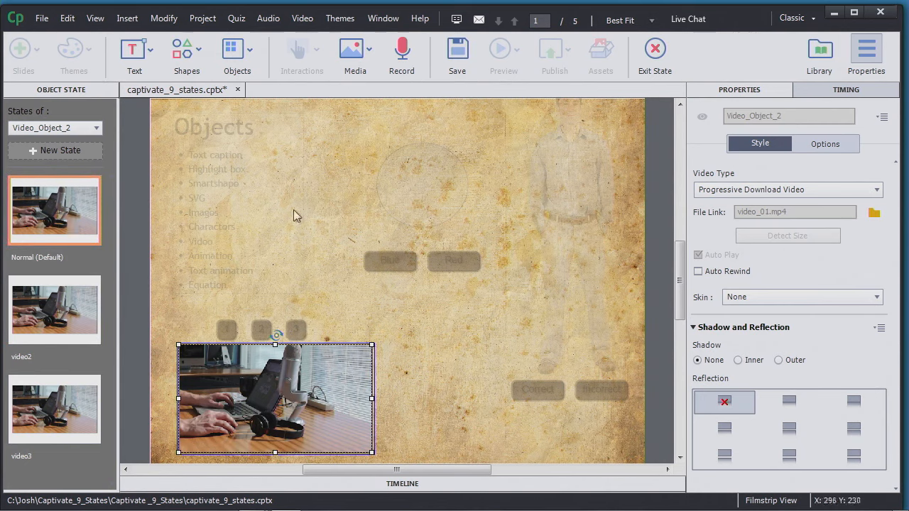
left_click(657, 50)
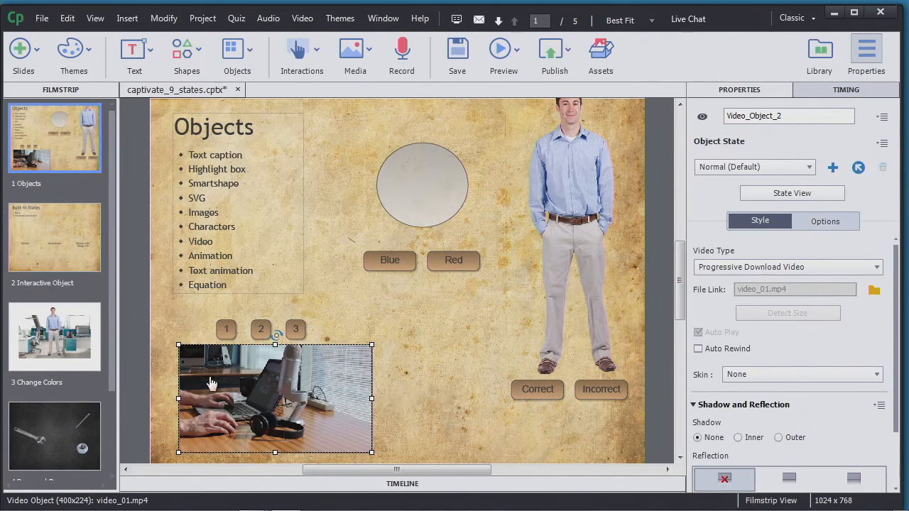
- Set button 1's action to Change State of Video_Object_2 to Normal
left_click(226, 334)
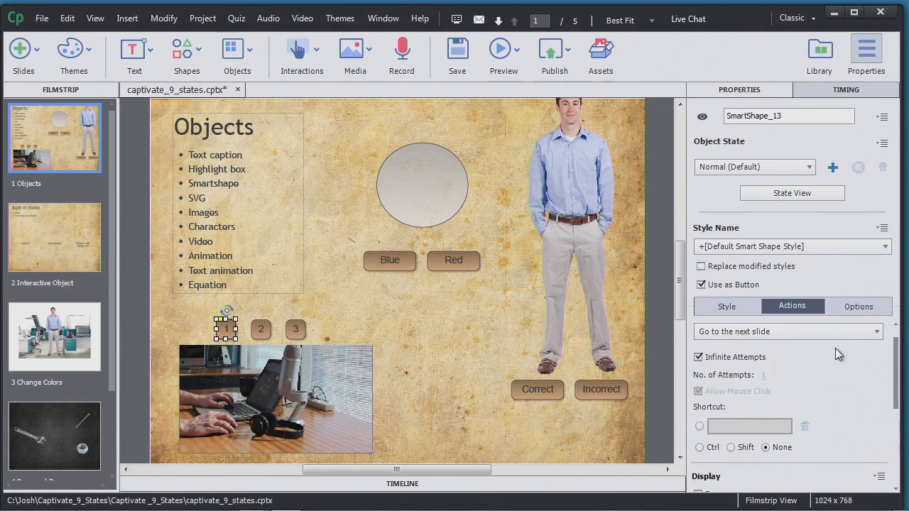
left_click(851, 332)
scroll(879, 206, "down", 4)
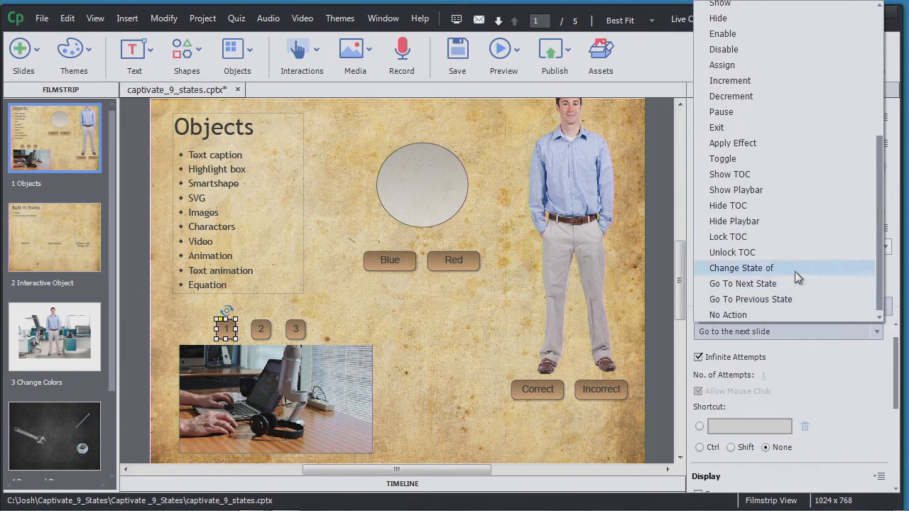
left_click(795, 271)
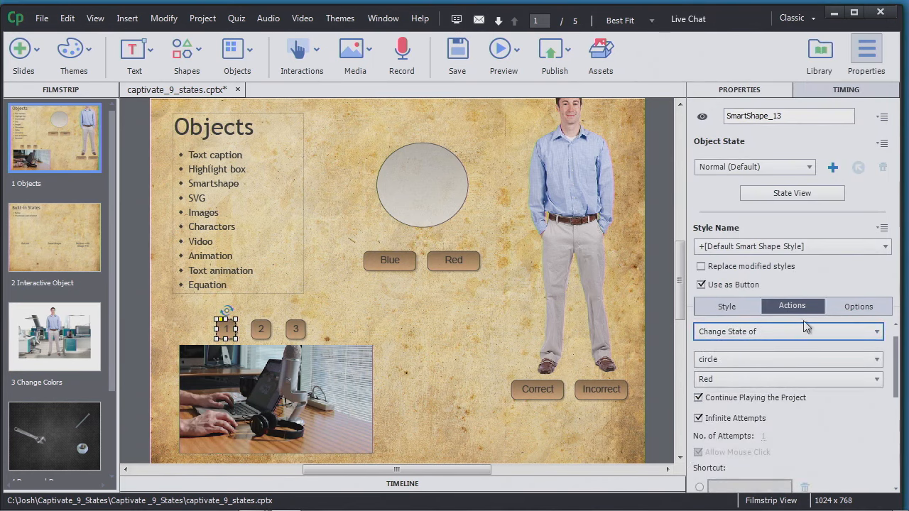
left_click(833, 367)
left_click(763, 404)
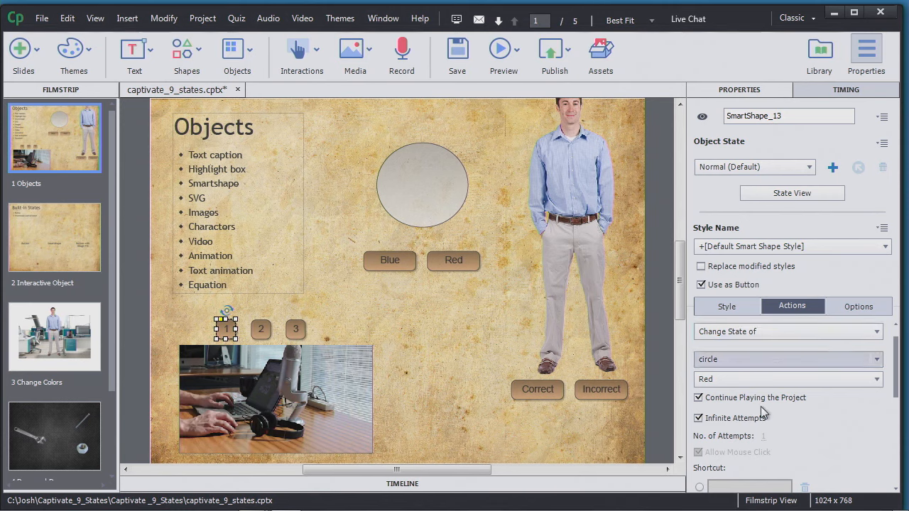
left_click(854, 380)
left_click(810, 395)
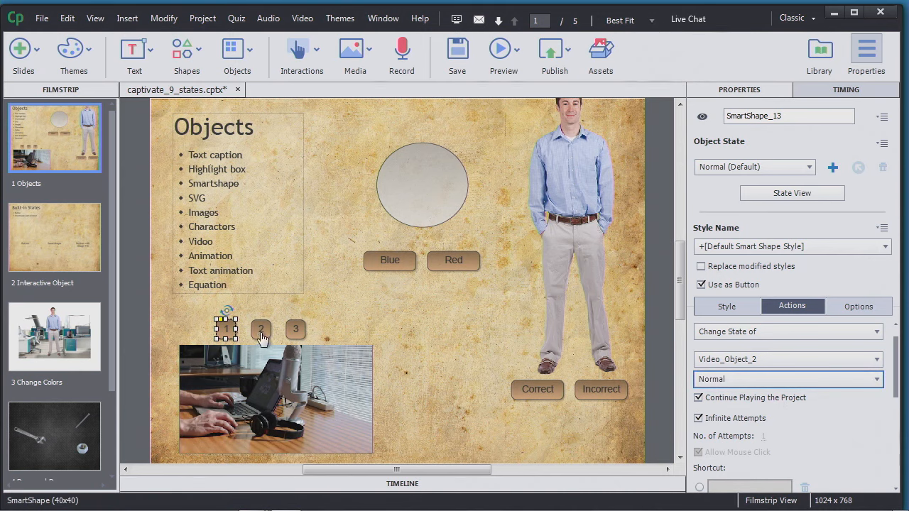
- Set button 2's action to Change State of Video_Object_2 to video2
left_click(261, 333)
left_click(866, 332)
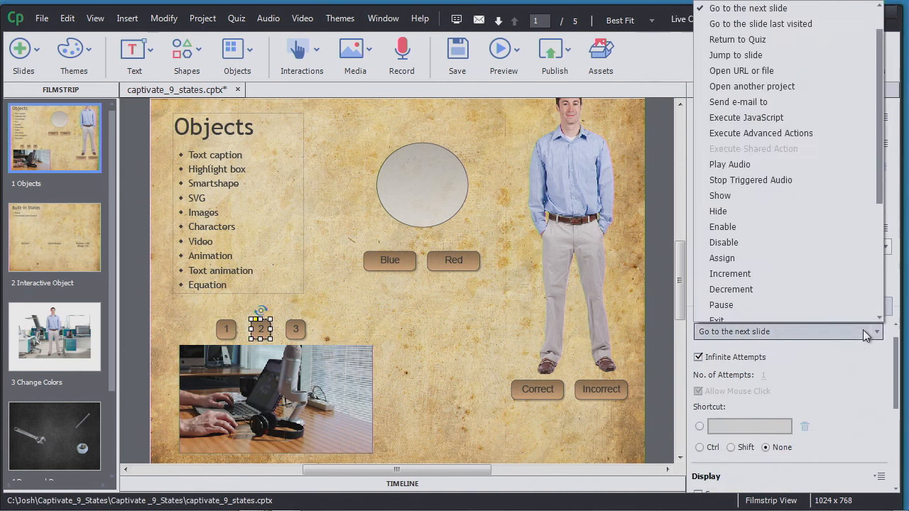
scroll(885, 196, "down", 4)
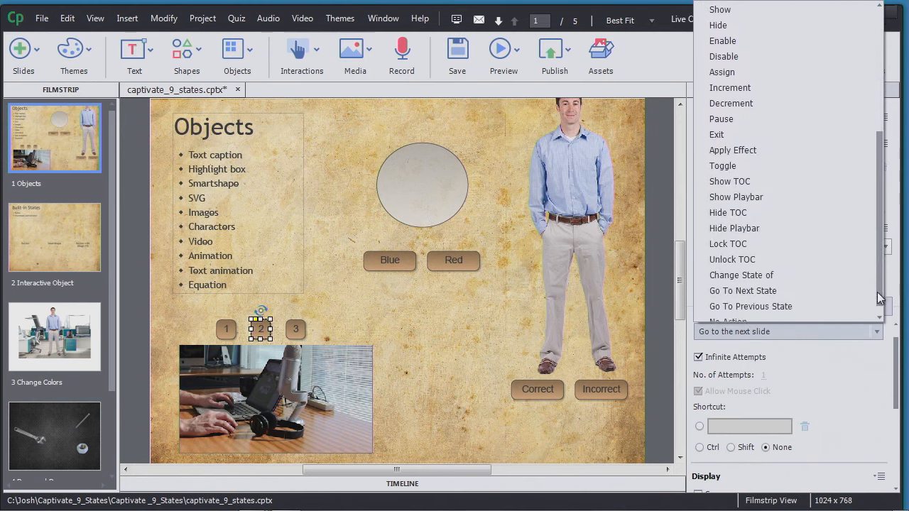
left_click(794, 267)
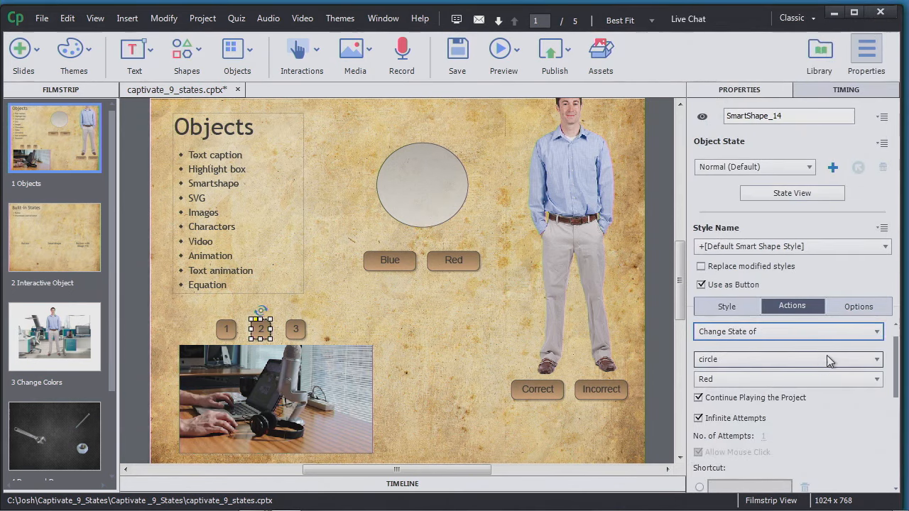
left_click(862, 360)
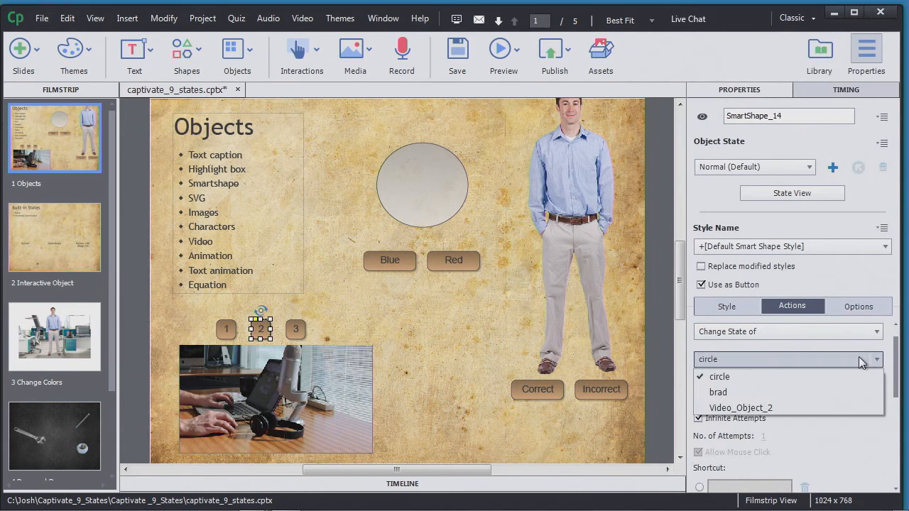
left_click(768, 406)
left_click(751, 382)
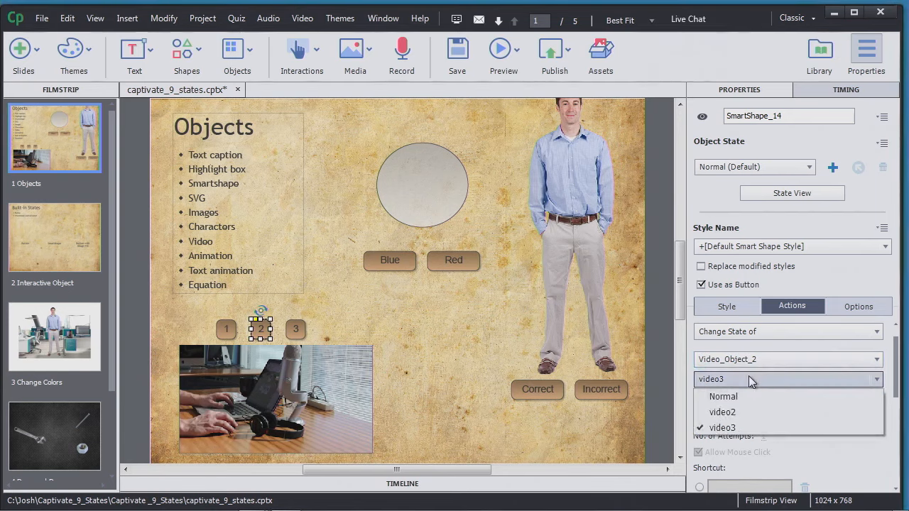
left_click(749, 413)
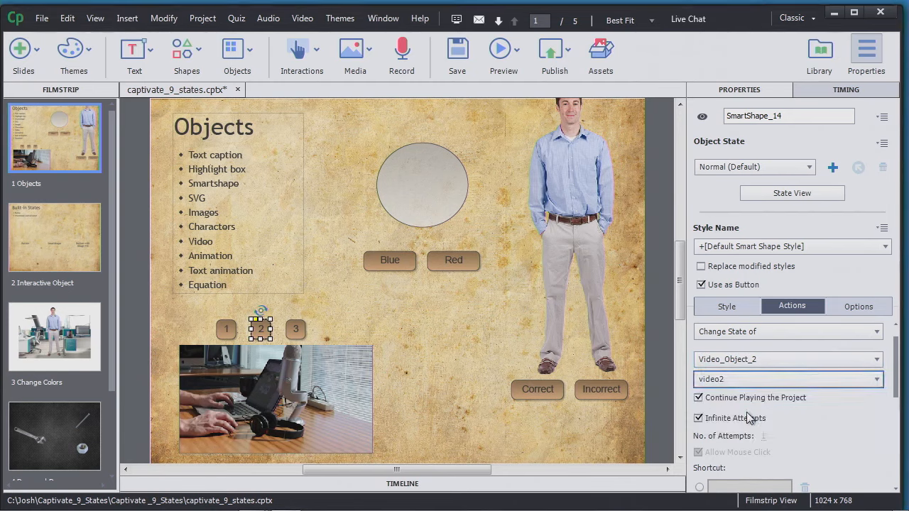
- Set button 3's action to Change State of Video_Object_2 to video3
left_click(300, 337)
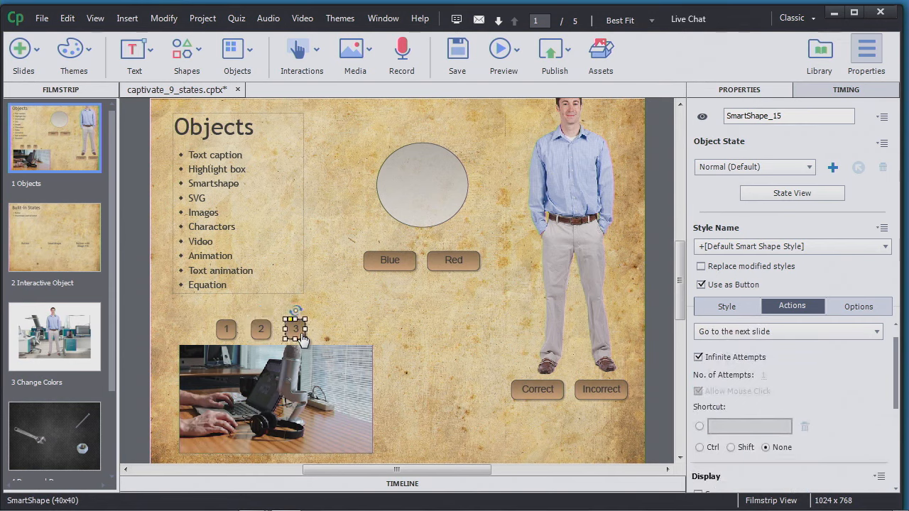
left_click(782, 331)
scroll(837, 304, "down", 5)
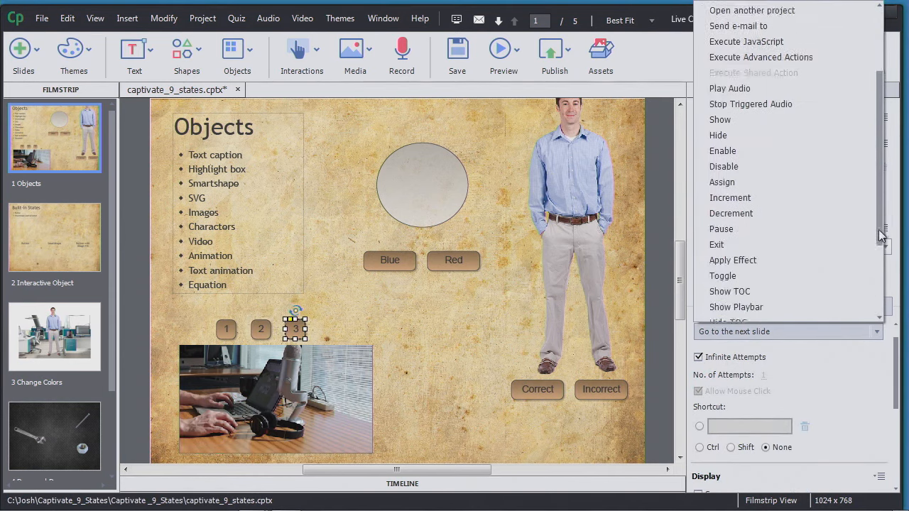
left_click(774, 267)
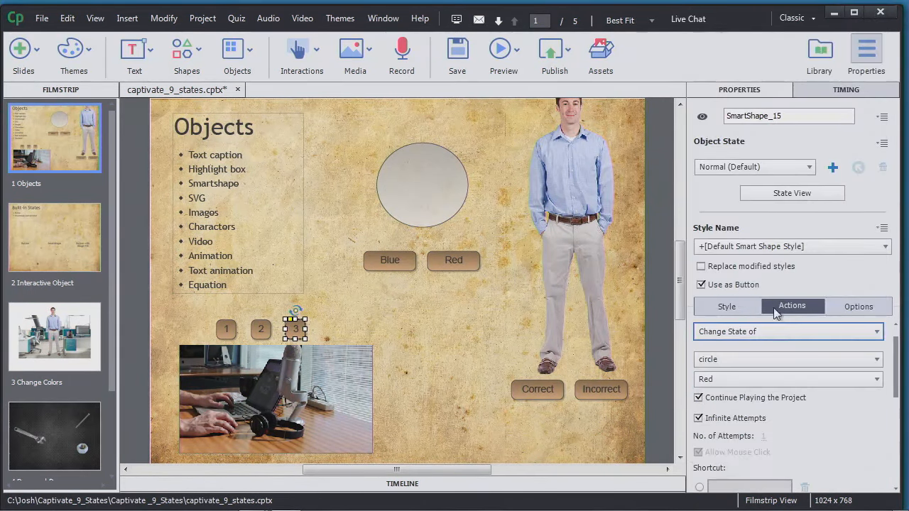
left_click(764, 358)
left_click(750, 404)
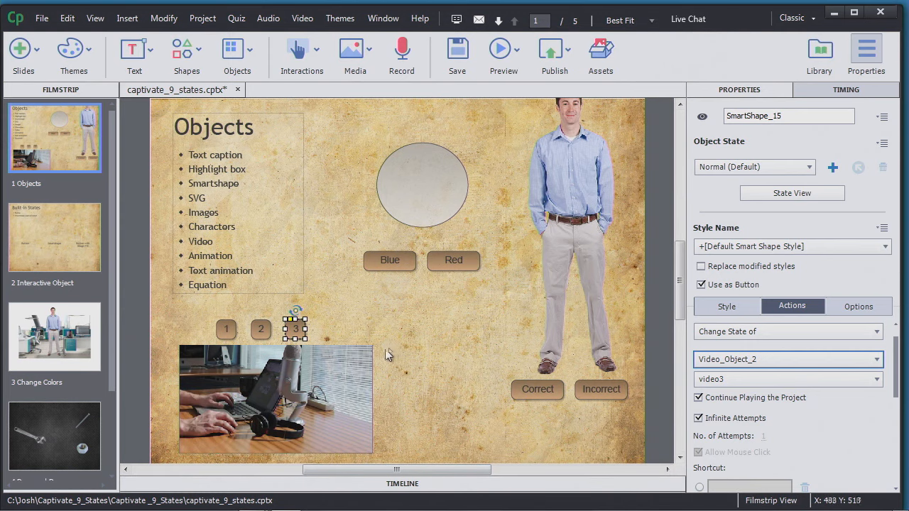
- Rename the video object below the numbered buttons as video
left_click(314, 396)
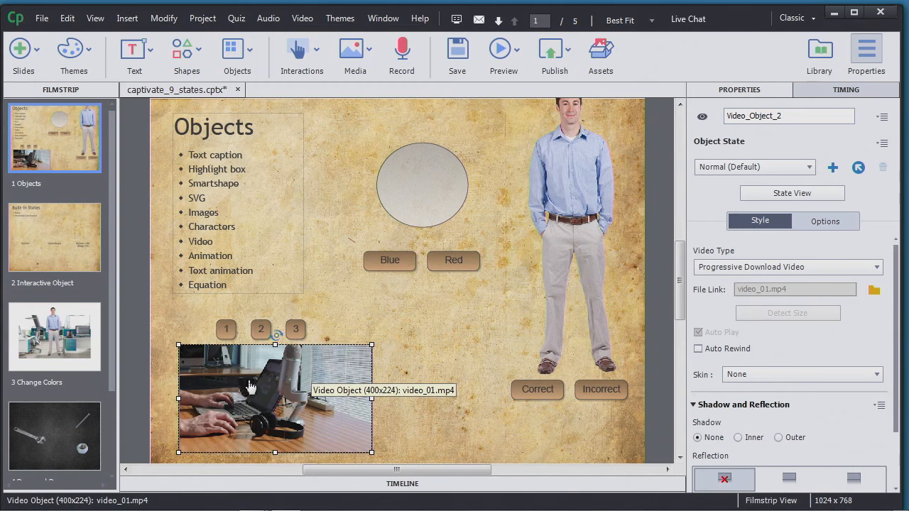
left_click(788, 115)
key("ctrl+a")
type("vi")
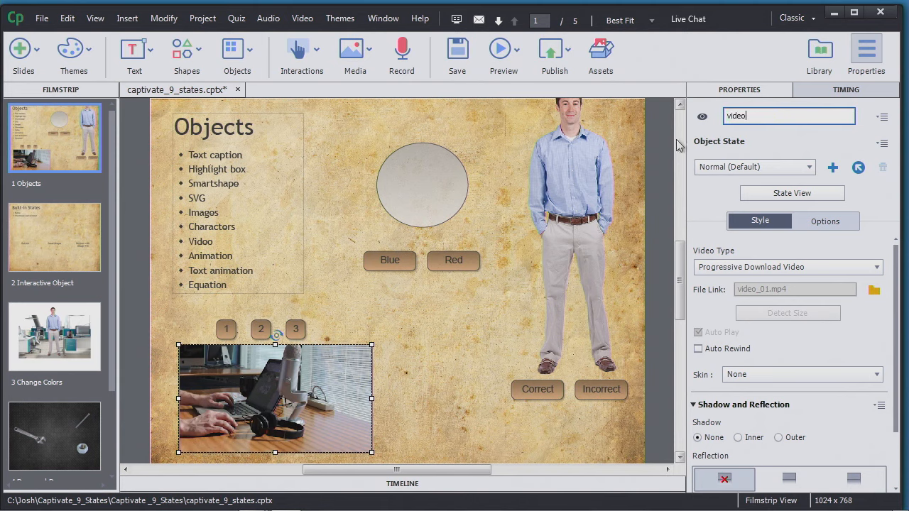
- Apply the name video to the video object and select button 1 to check its Change State action
key("Return")
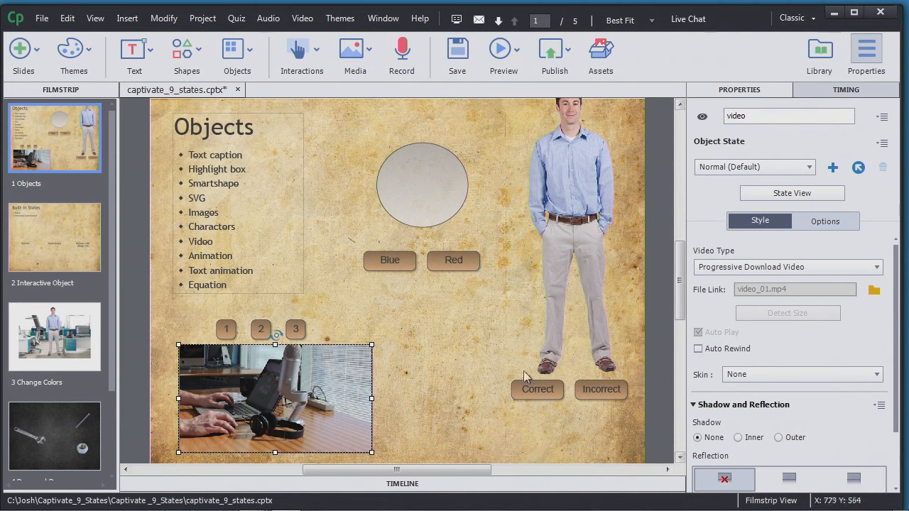
left_click(227, 329)
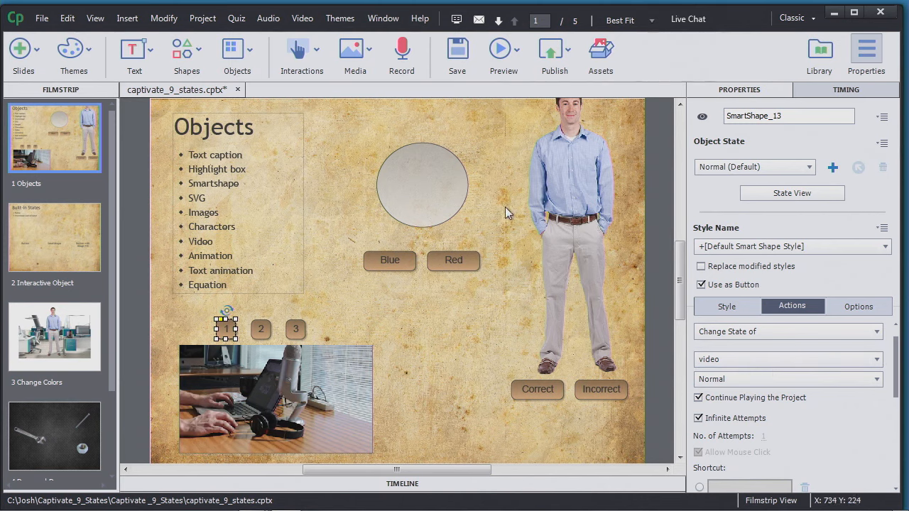
- Preview the next five slides, test button 3 above the video on the Objects slide, and close the preview
left_click(516, 55)
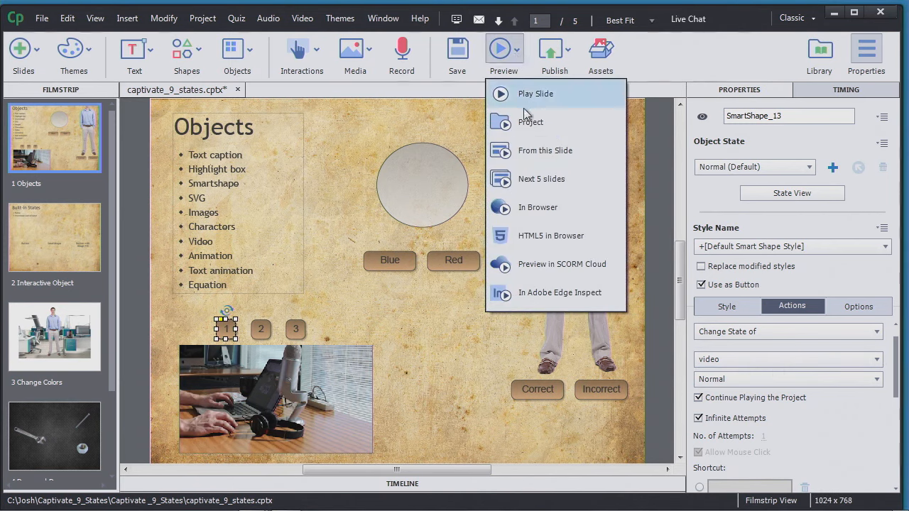
left_click(529, 179)
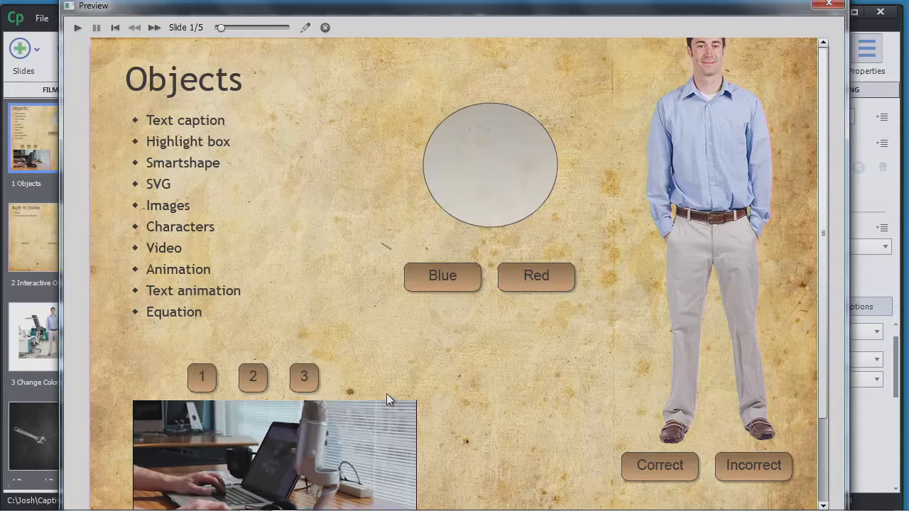
scroll(405, 368, "down", 1)
scroll(480, 362, "down", 3)
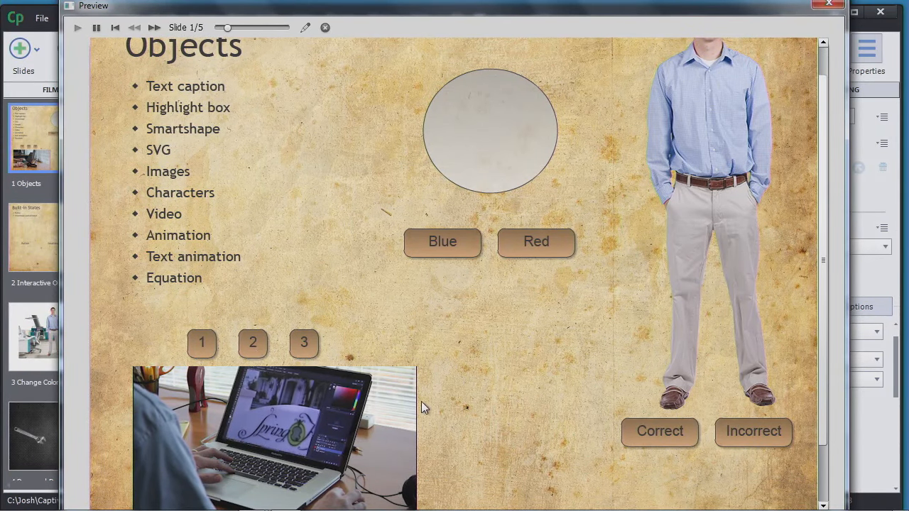
left_click(308, 352)
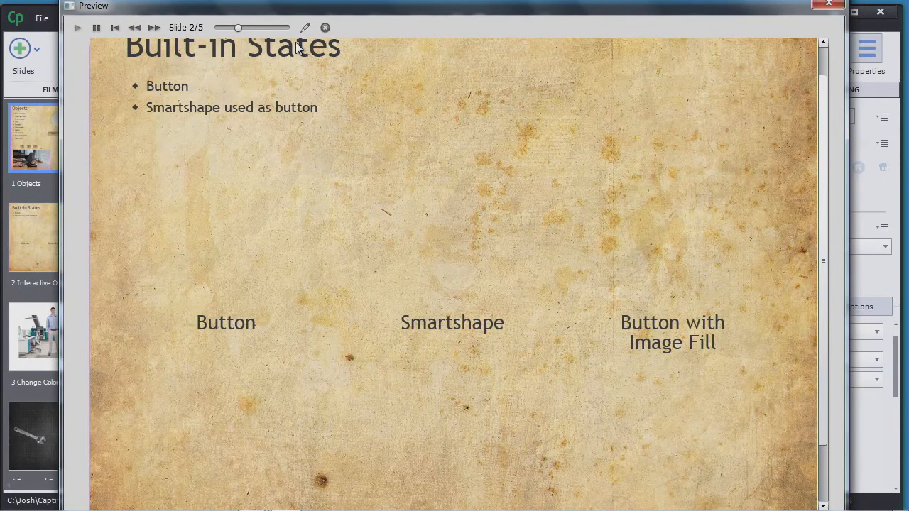
left_click(135, 28)
left_click(827, 6)
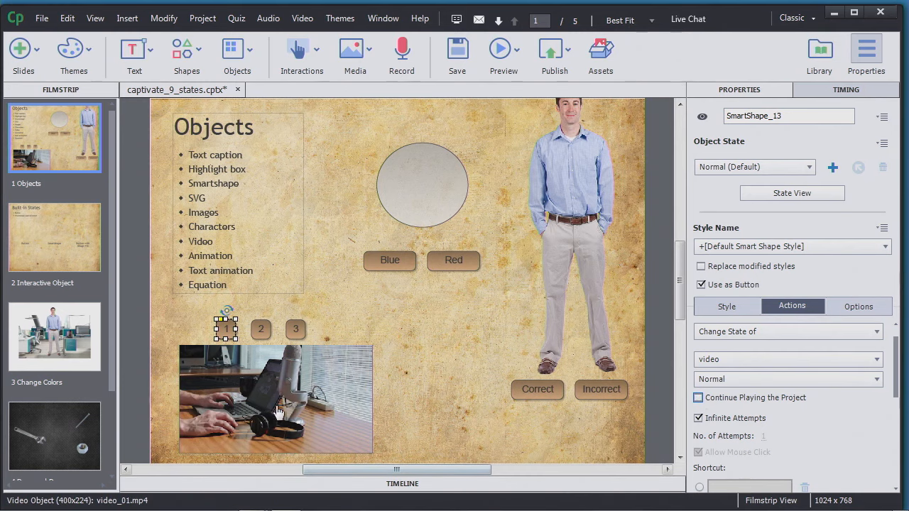
- Turn off Continue Playing the Project for the numbered buttons 1, 2 and 3
left_click(261, 329)
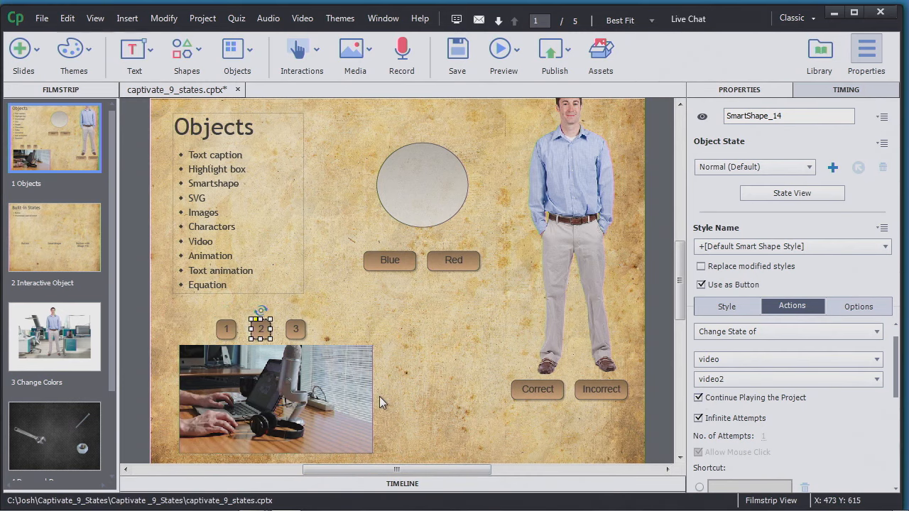
left_click(296, 329)
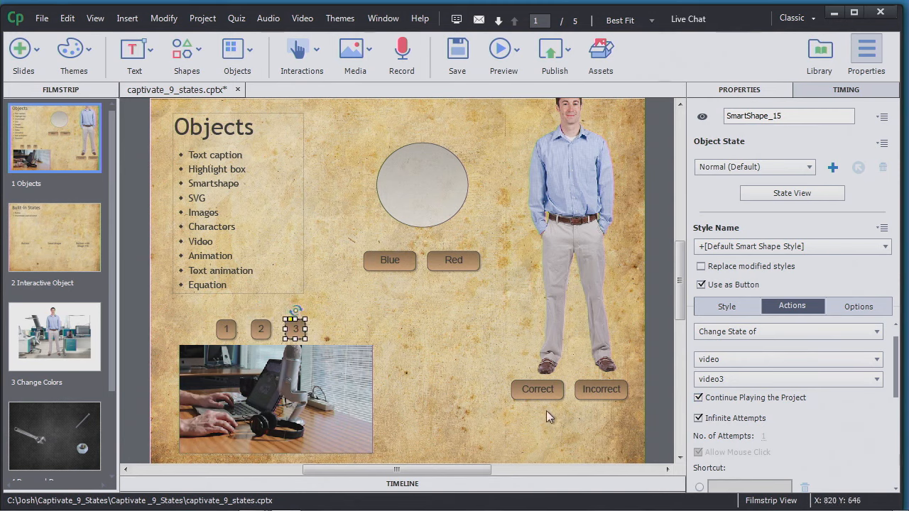
left_click(698, 398)
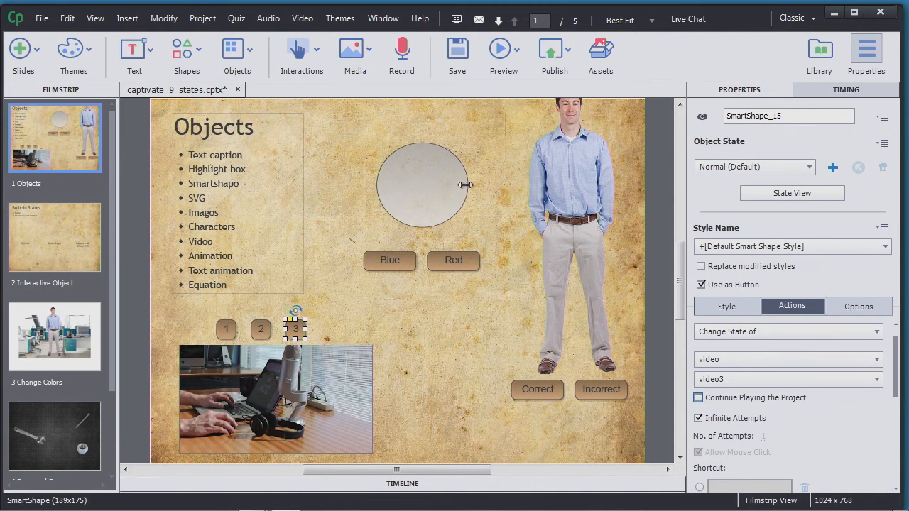
- Preview the next five slides again and test switching the video with buttons 3, 2 and 1
left_click(516, 59)
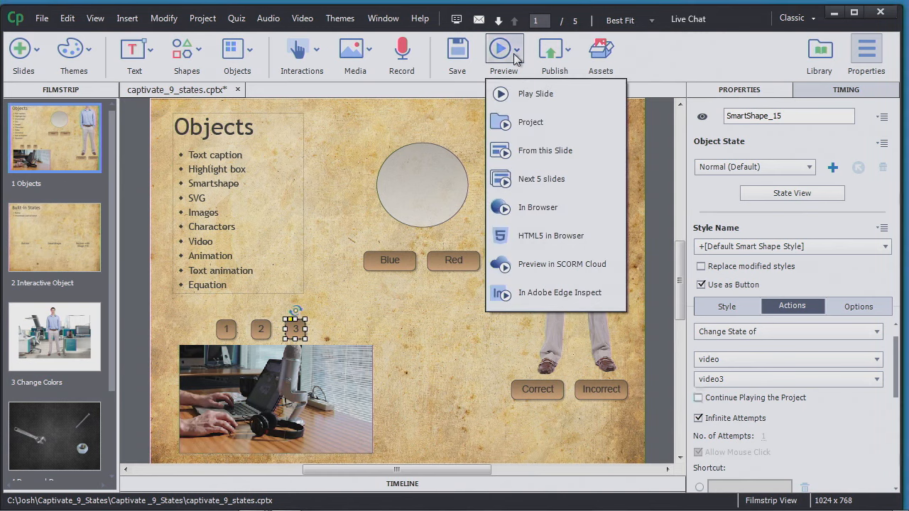
left_click(523, 178)
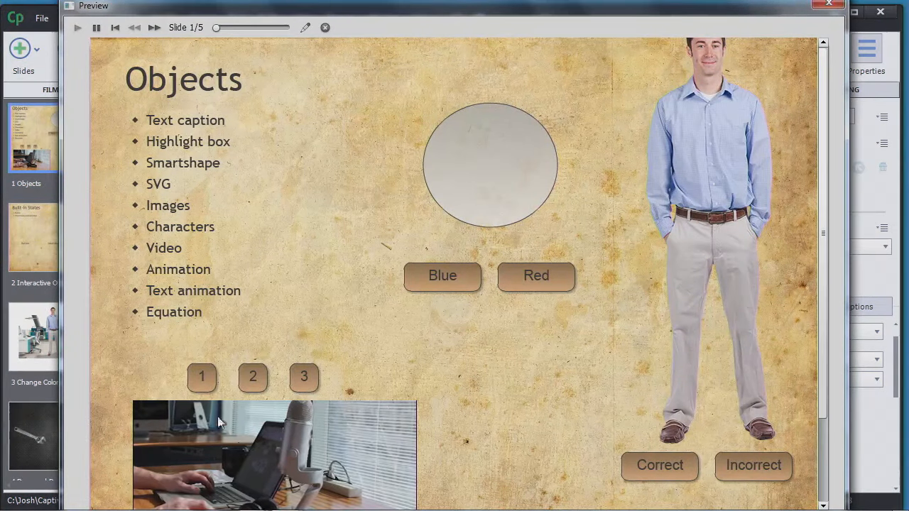
scroll(632, 313, "down", 2)
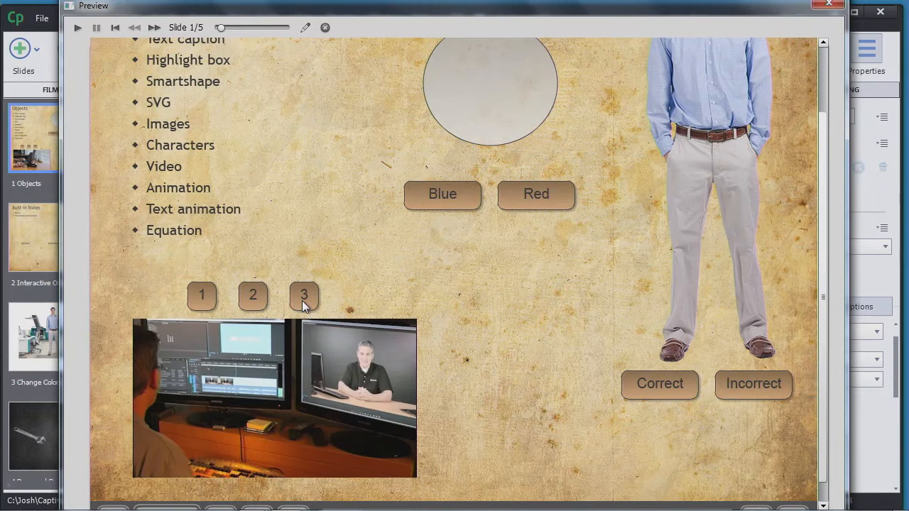
left_click(257, 301)
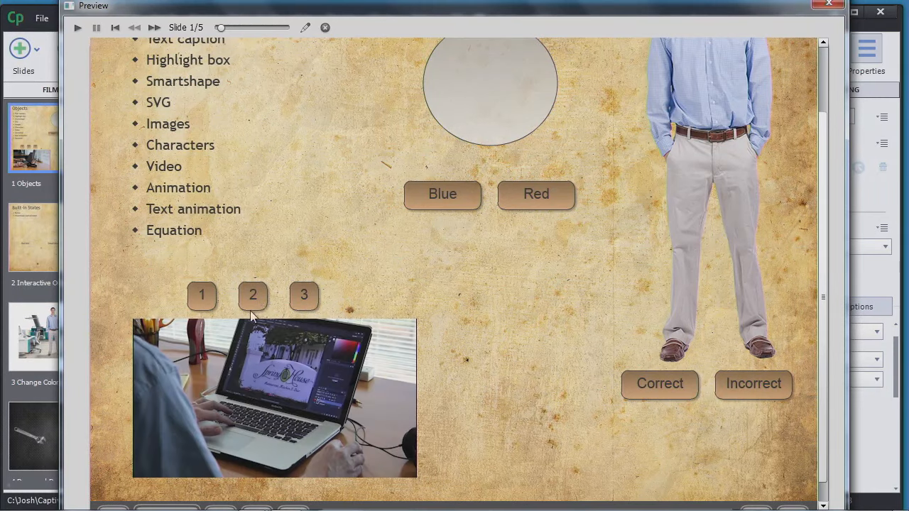
left_click(206, 294)
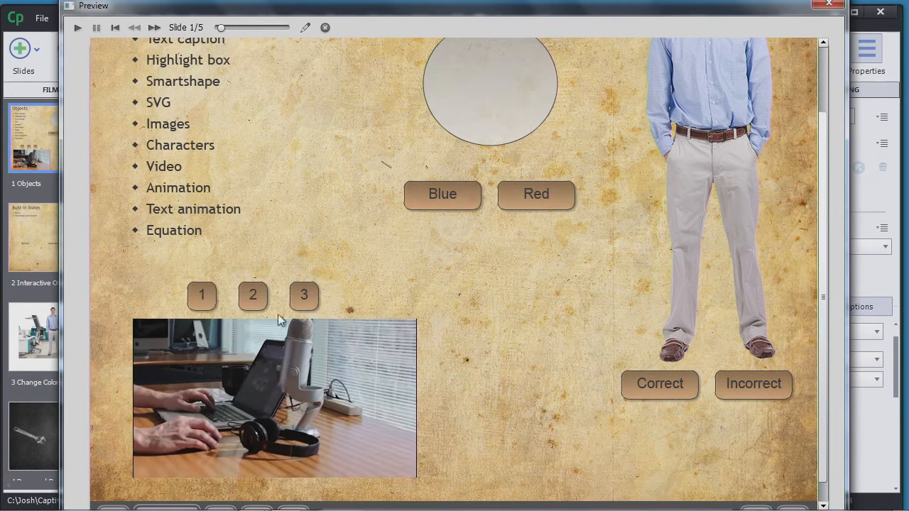
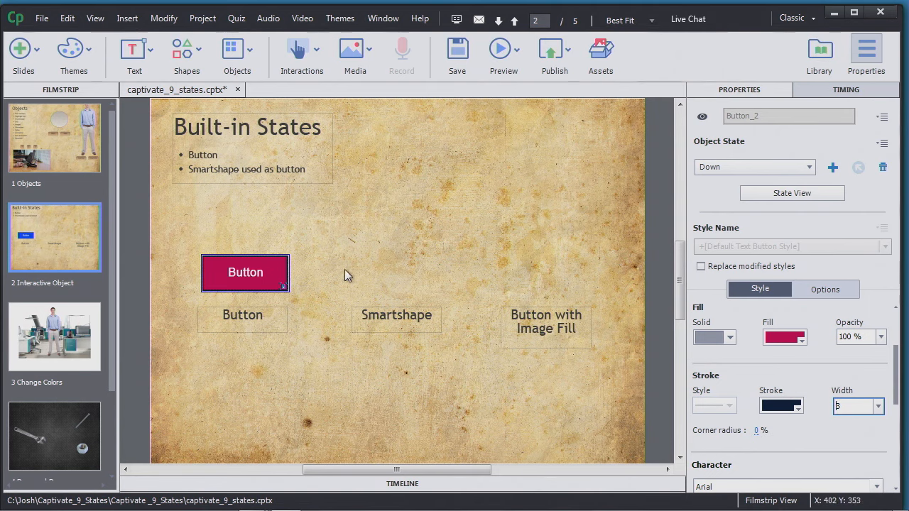
- Preview from the Built-in States slide, test the button's rollover and down states, and close the preview
left_click(503, 48)
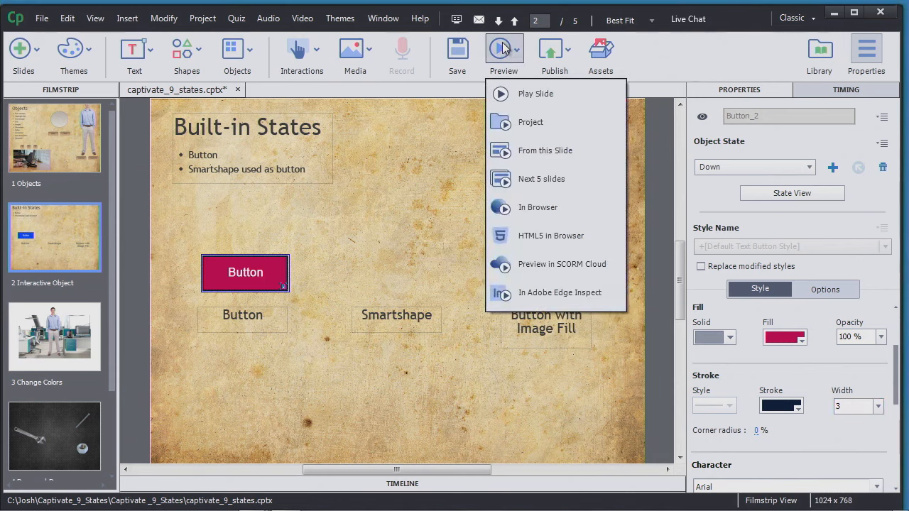
left_click(539, 179)
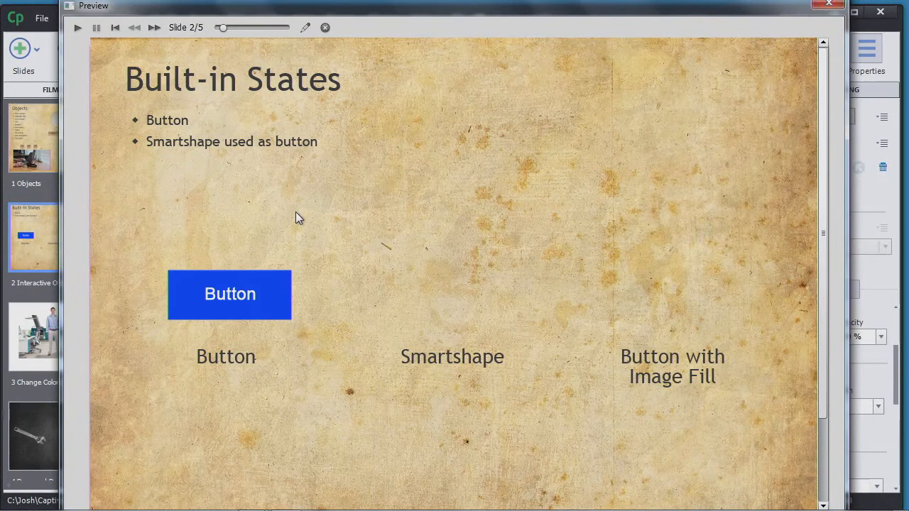
left_click(244, 293)
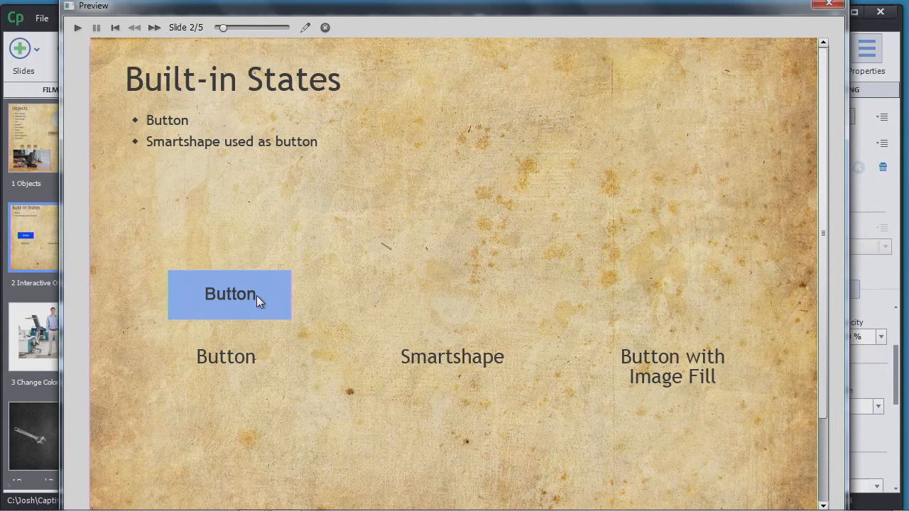
left_click(256, 296)
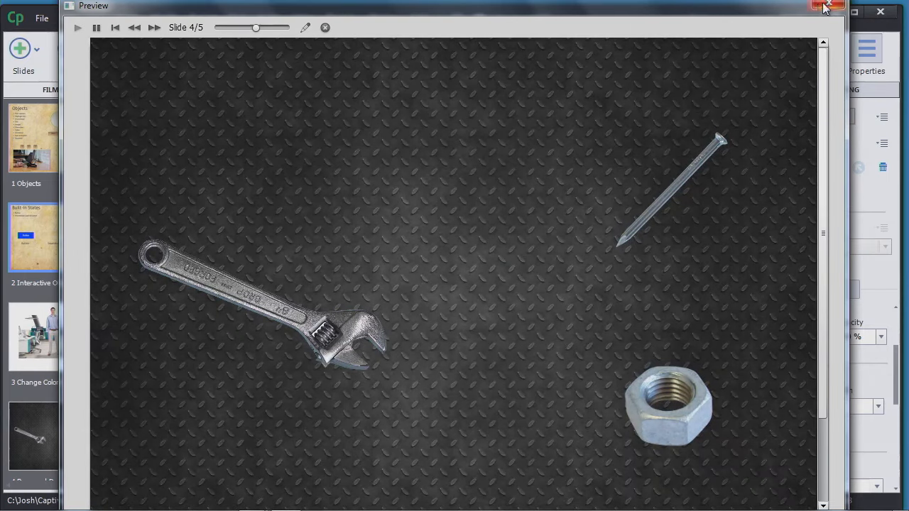
left_click(828, 4)
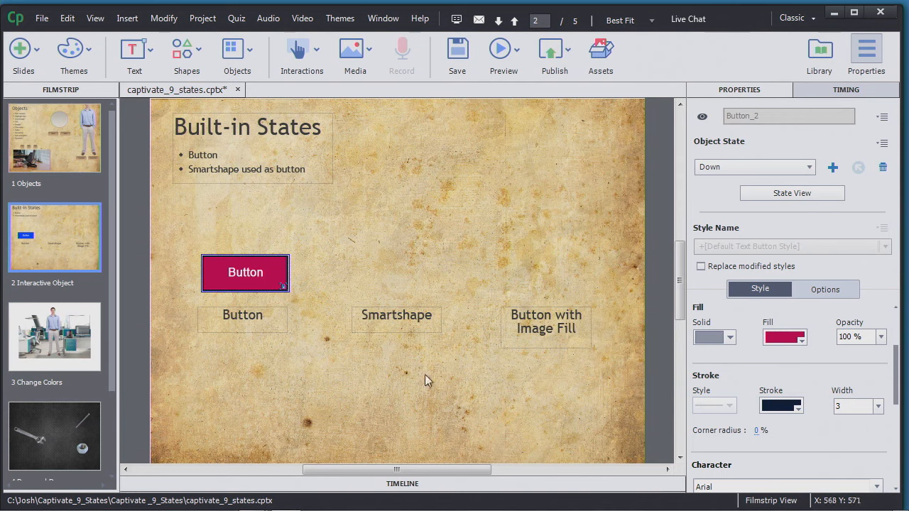
- Draw a rounded rectangle about 200 x 73 px above the Smartshape label and enable Use as Button for it
left_click(195, 58)
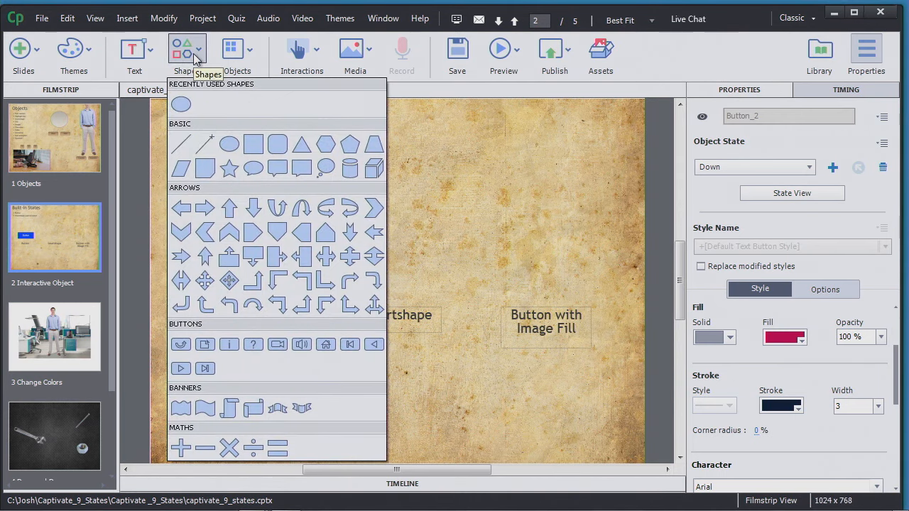
left_click(278, 145)
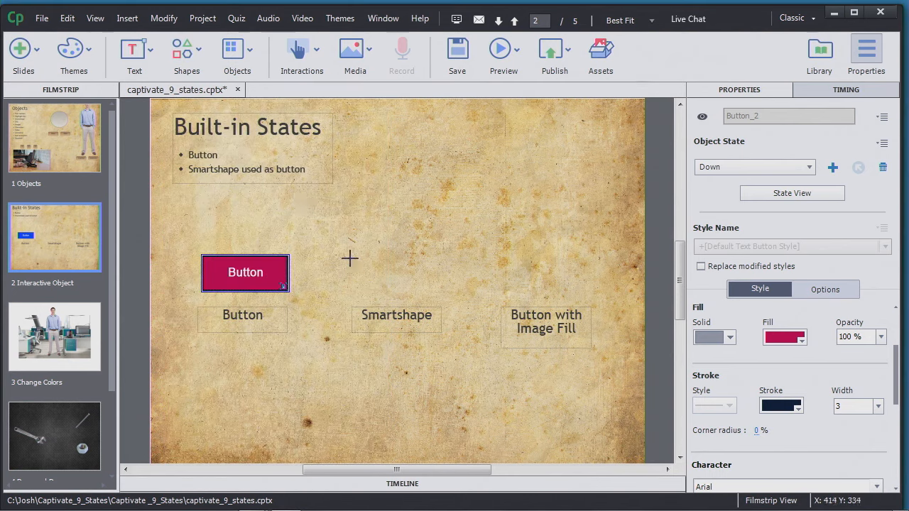
left_click_drag(347, 253, 442, 287)
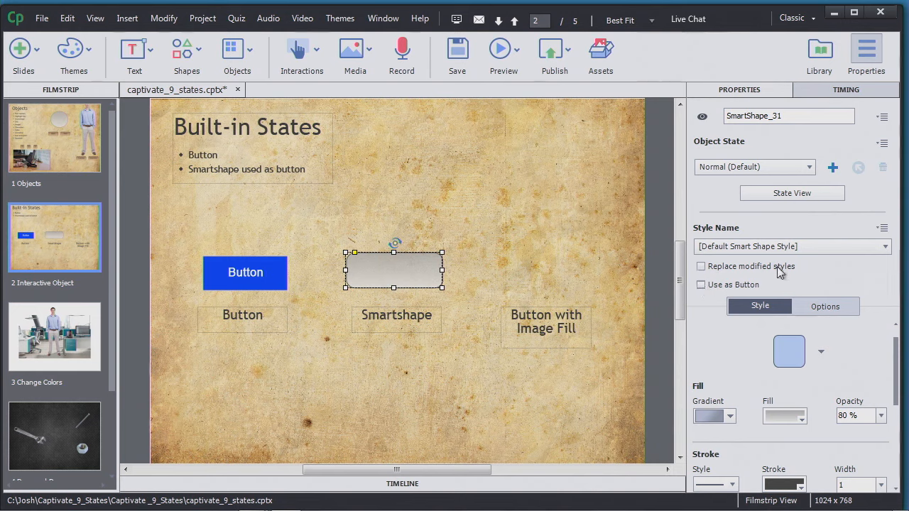
left_click(806, 167)
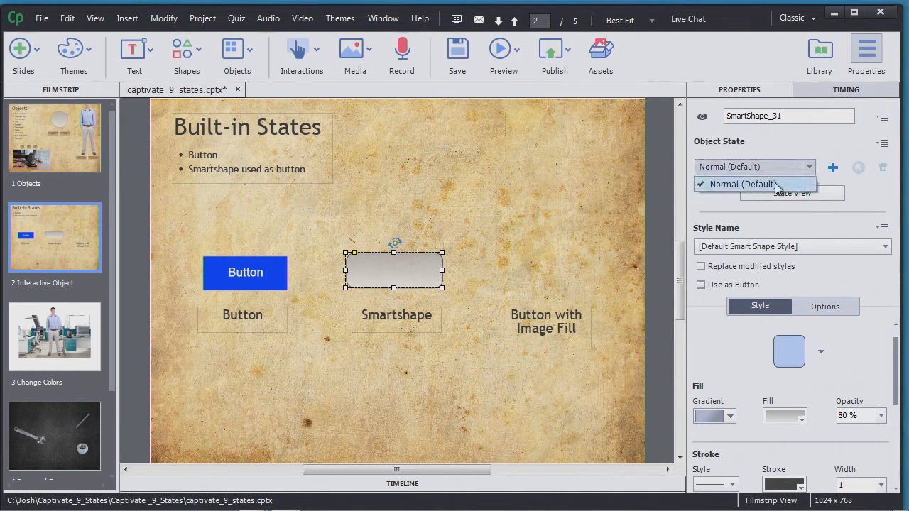
left_click(702, 286)
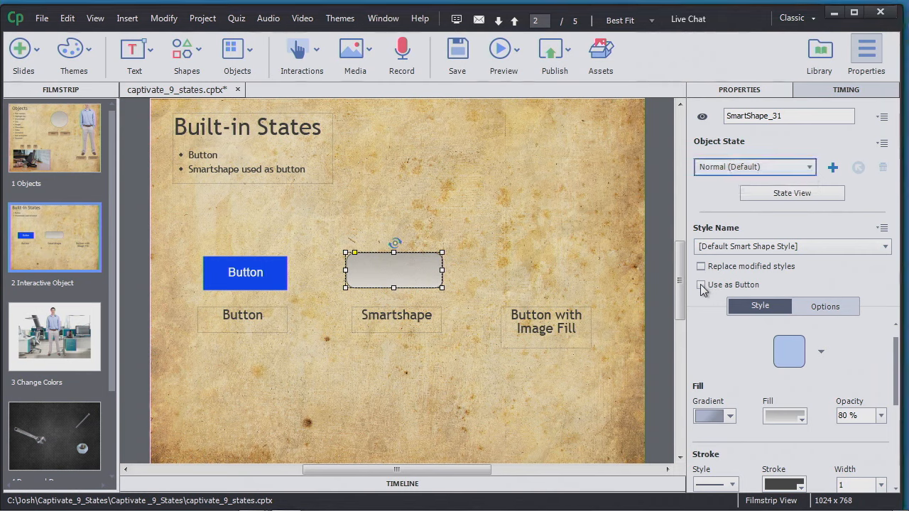
left_click(702, 286)
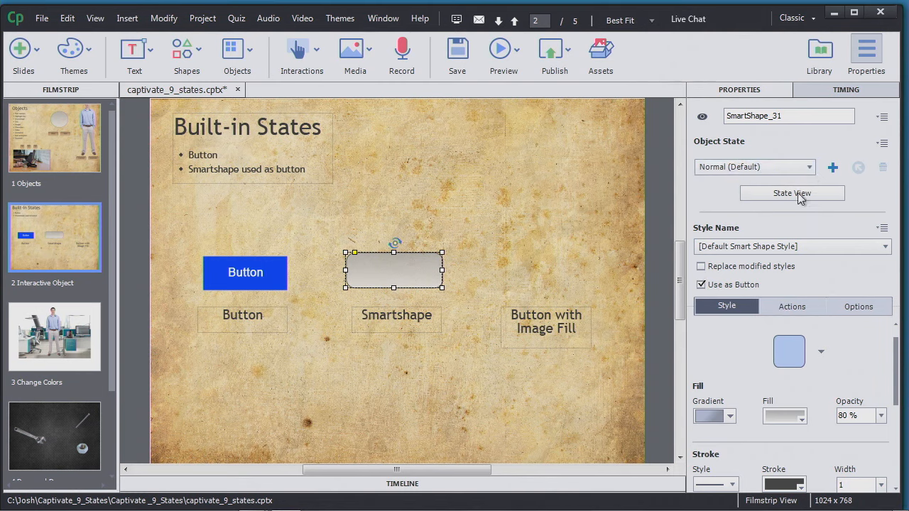
- Give the rounded rectangle's RollOver state the purple gradient fill
left_click(808, 167)
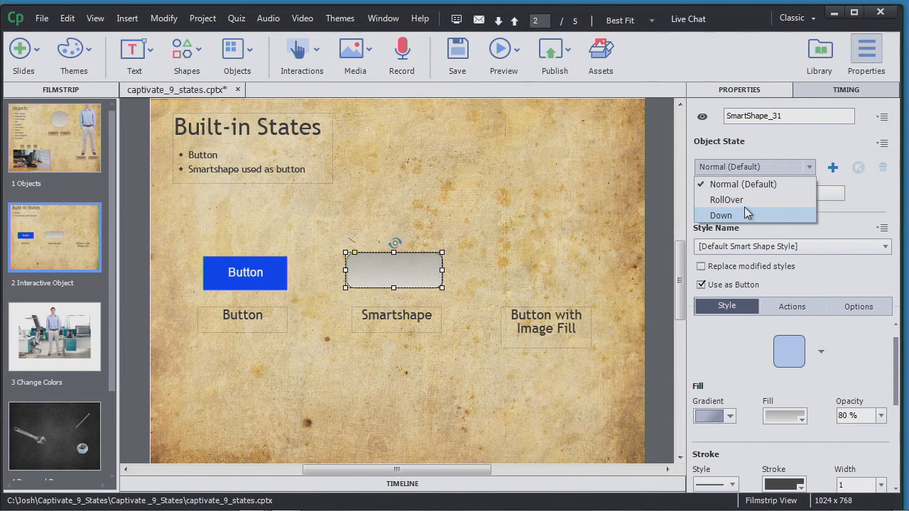
left_click(726, 201)
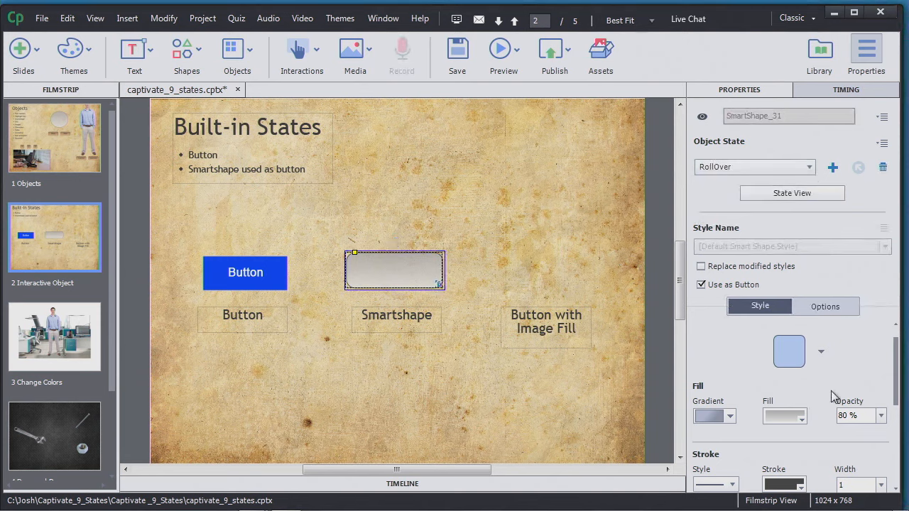
left_click(802, 418)
left_click(678, 240)
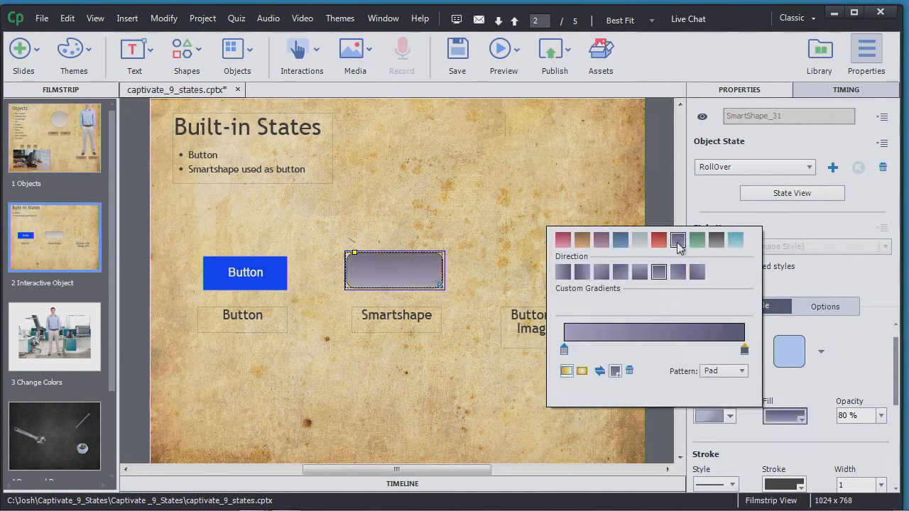
left_click(760, 218)
- Give the rounded rectangle's Down state the blue gradient fill
left_click(753, 167)
left_click(739, 211)
left_click(795, 417)
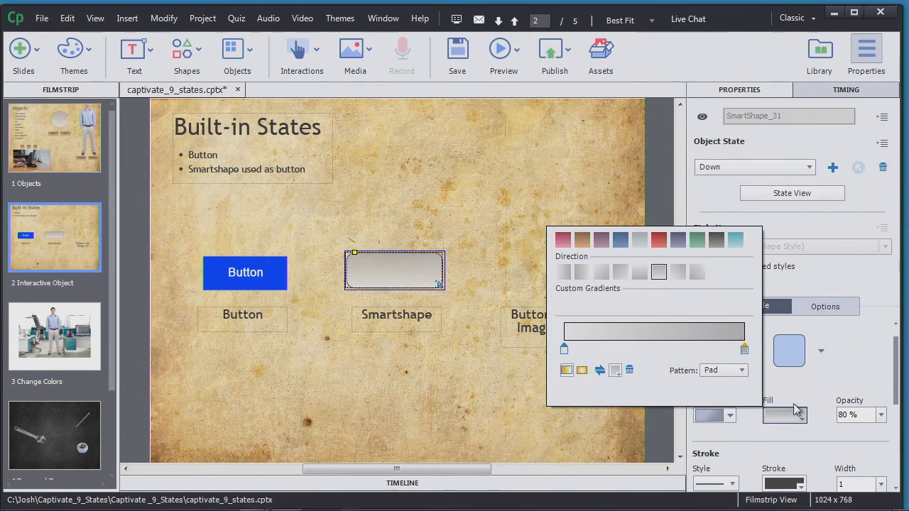
left_click(621, 241)
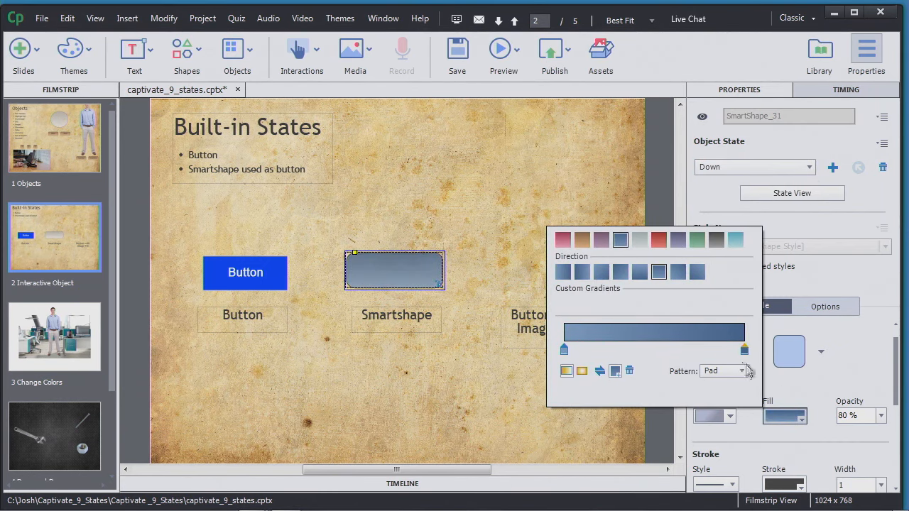
left_click(797, 274)
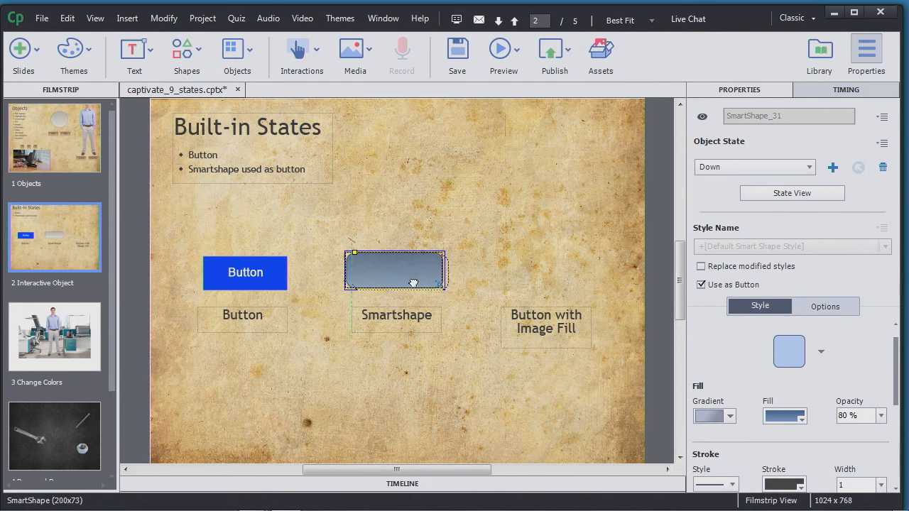
- Preview the next five slides from Built-in States and test the smart shape button's rollover and down states
left_click(518, 50)
left_click(536, 176)
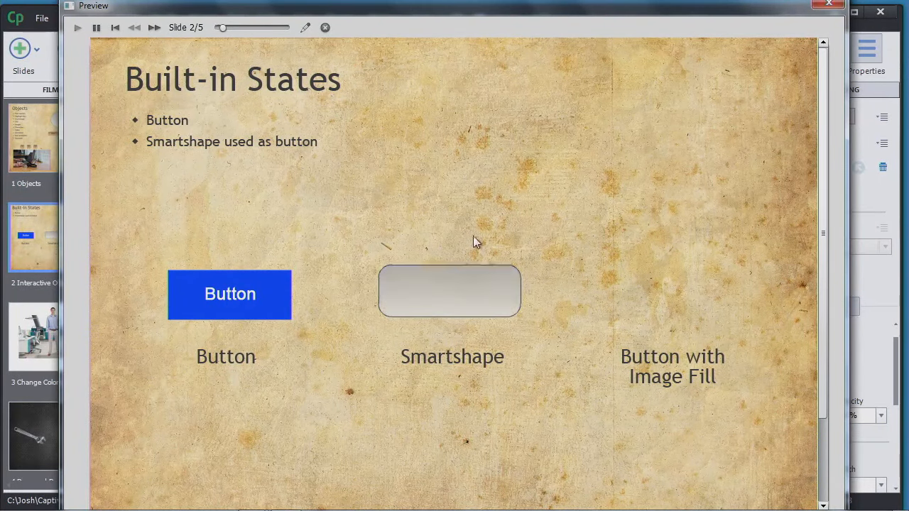
left_click(438, 290)
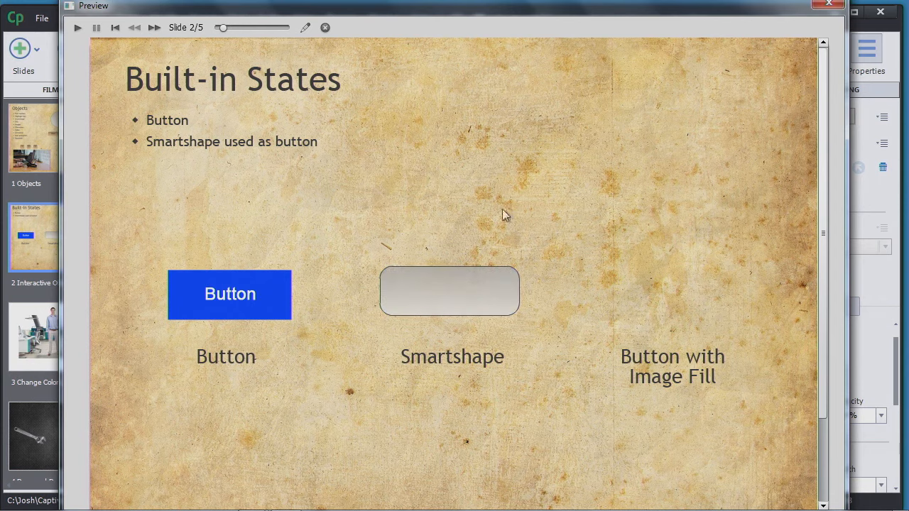
- Trigger the smart shape button in the running preview, and close the preview
left_click(450, 292)
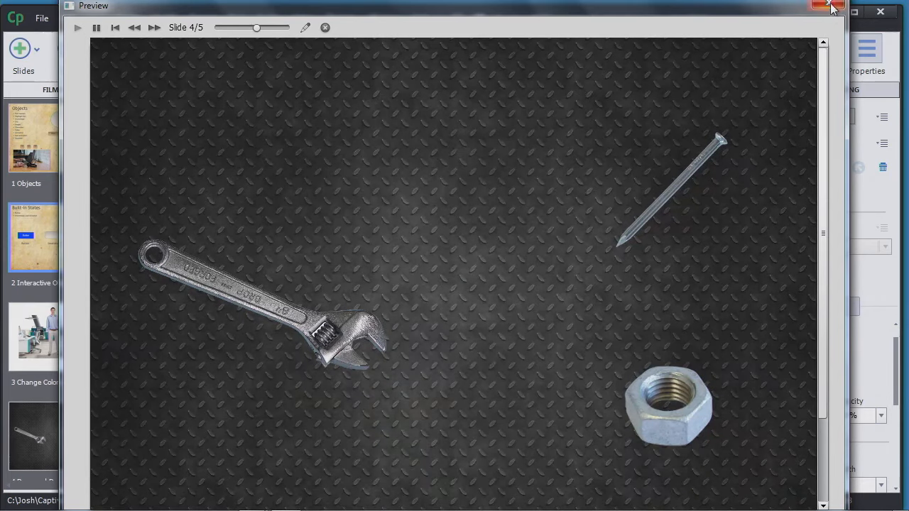
left_click(833, 7)
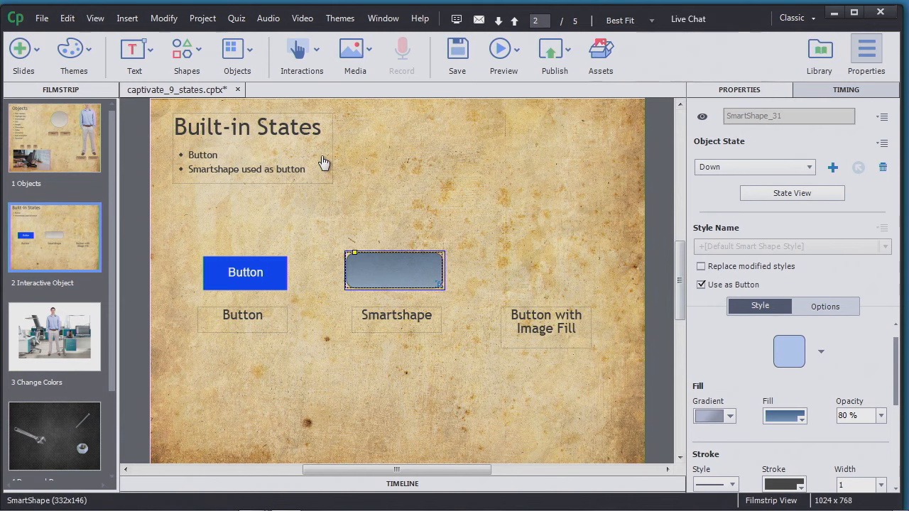
- Draw a rectangle about 95 x 174 px above the Button with Image Fill label and enable Use as Button for it
left_click(186, 53)
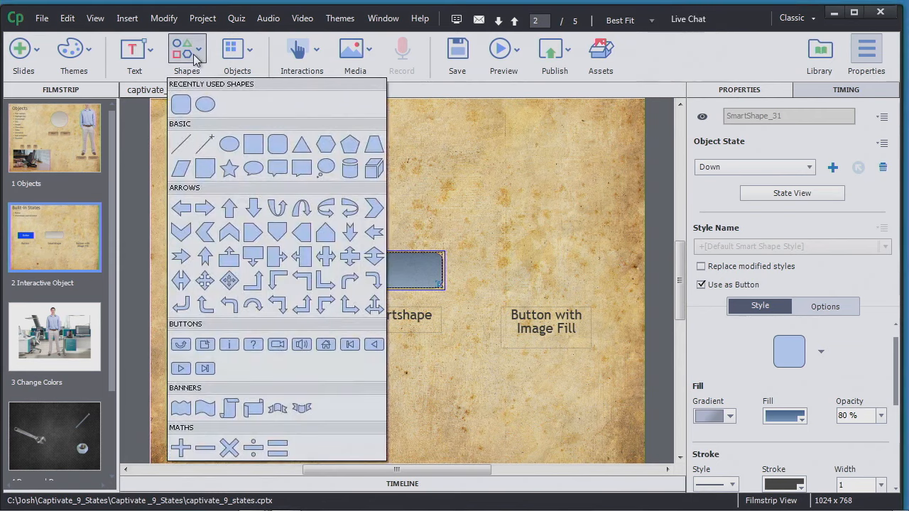
left_click(252, 145)
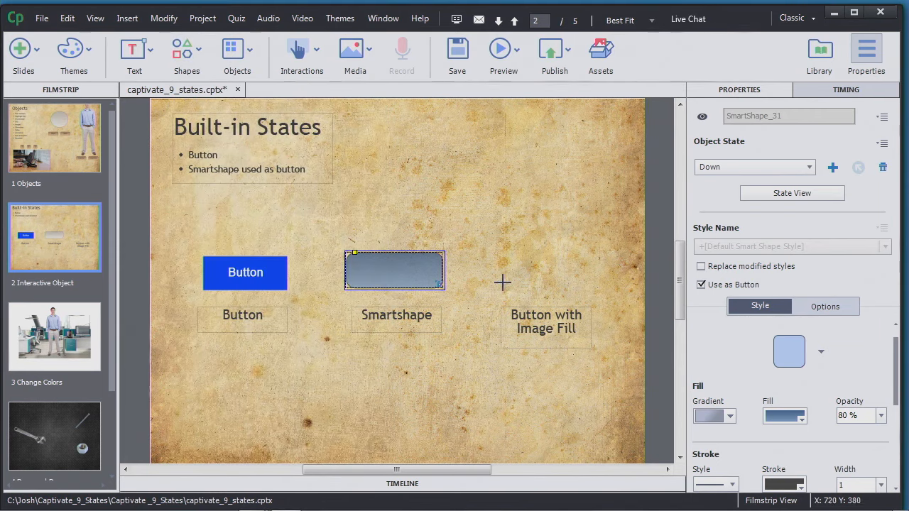
mouse_move(528, 201)
left_mouse_down()
mouse_move(540, 243)
mouse_move(576, 290)
mouse_move(544, 264)
left_mouse_up()
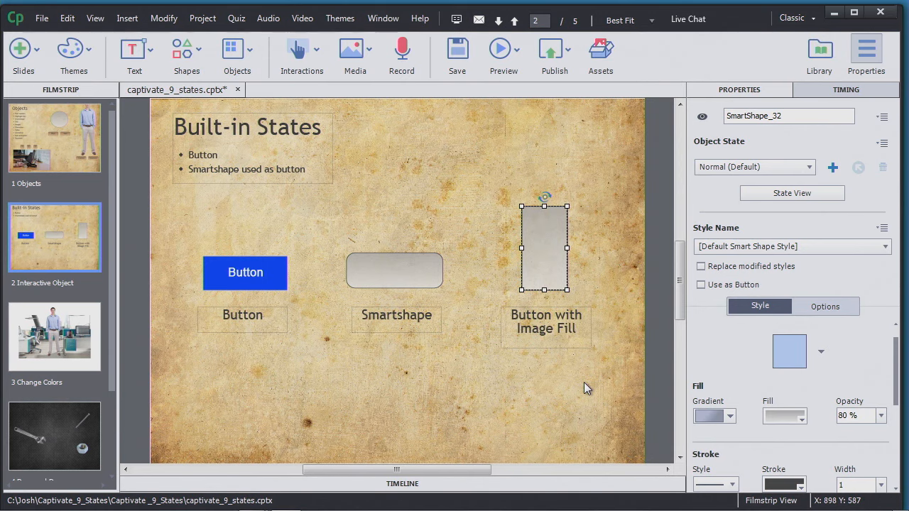
left_click(702, 285)
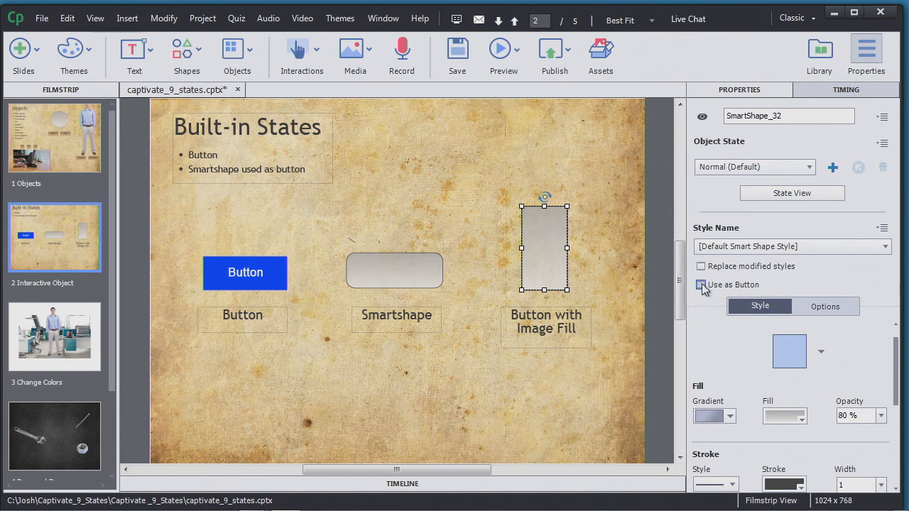
left_click(808, 169)
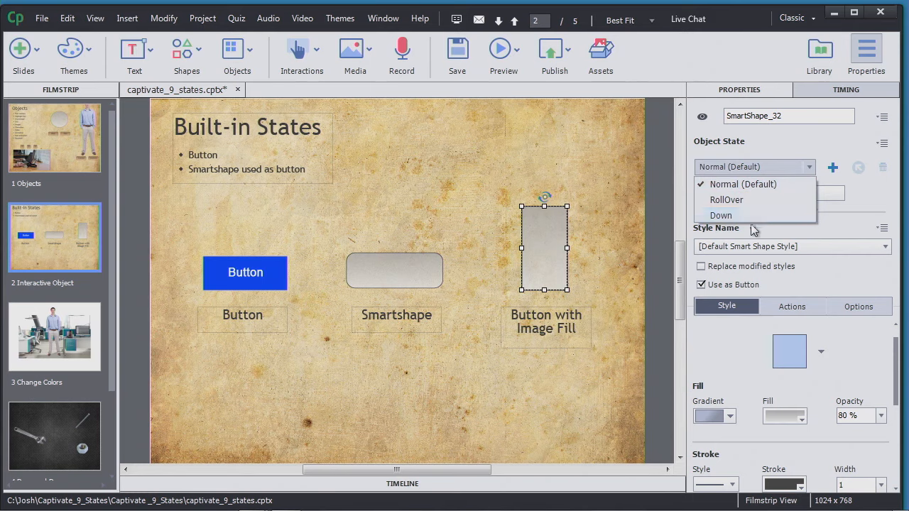
left_click(594, 186)
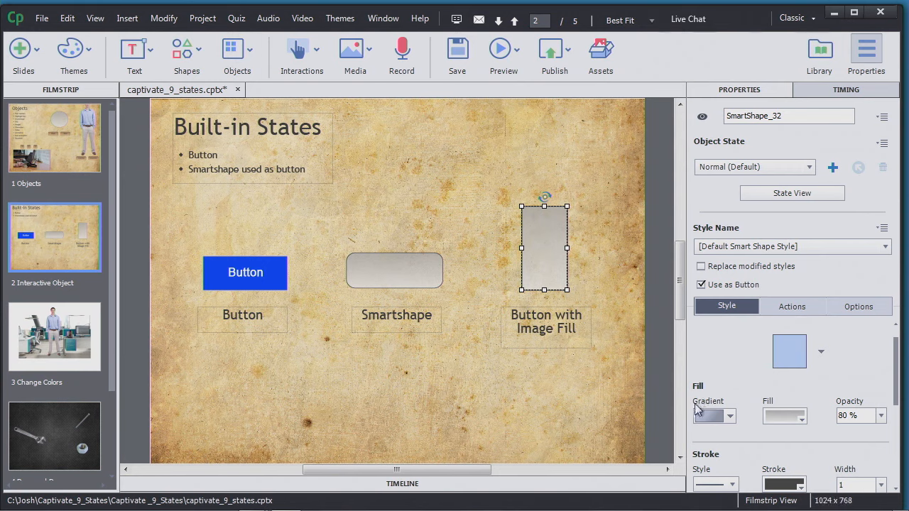
- Give the rectangle's Normal state an image fill using off.png, imported from the project's Images folder and fitted to the stage
left_click(729, 419)
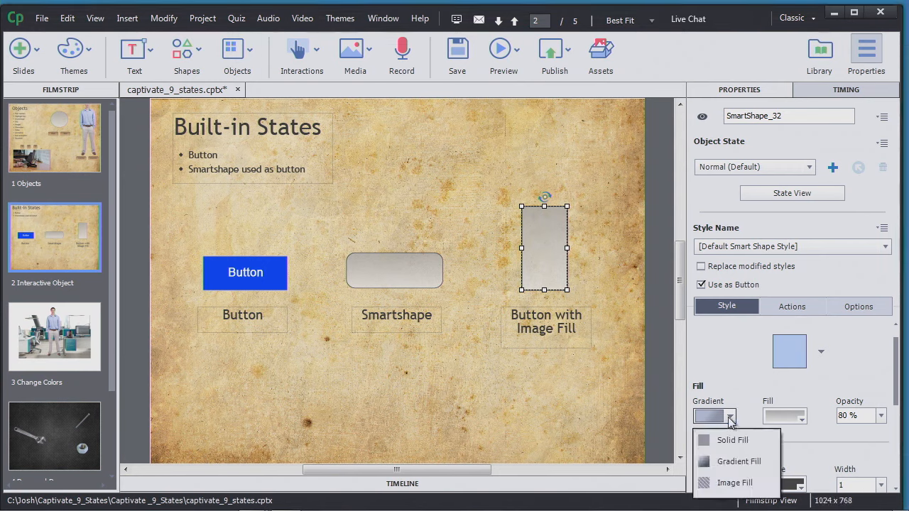
left_click(736, 484)
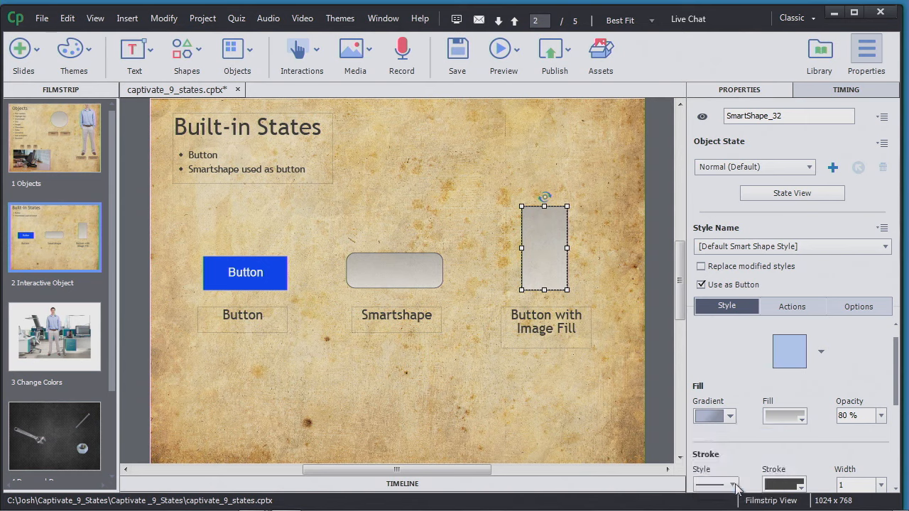
left_click(803, 419)
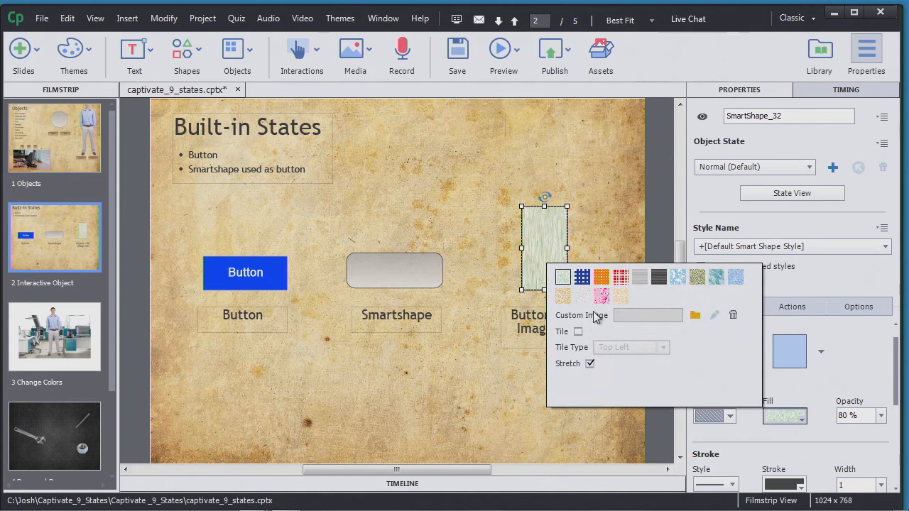
left_click(695, 316)
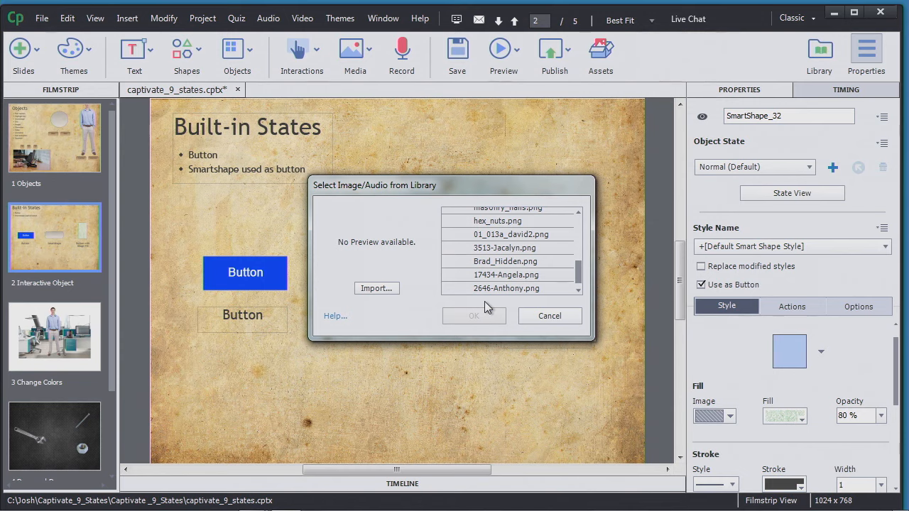
left_click(374, 290)
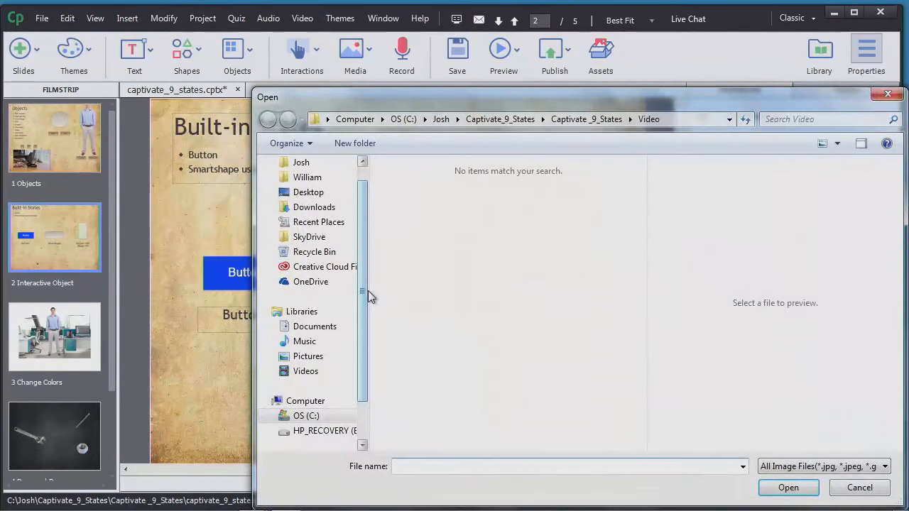
left_click(312, 164)
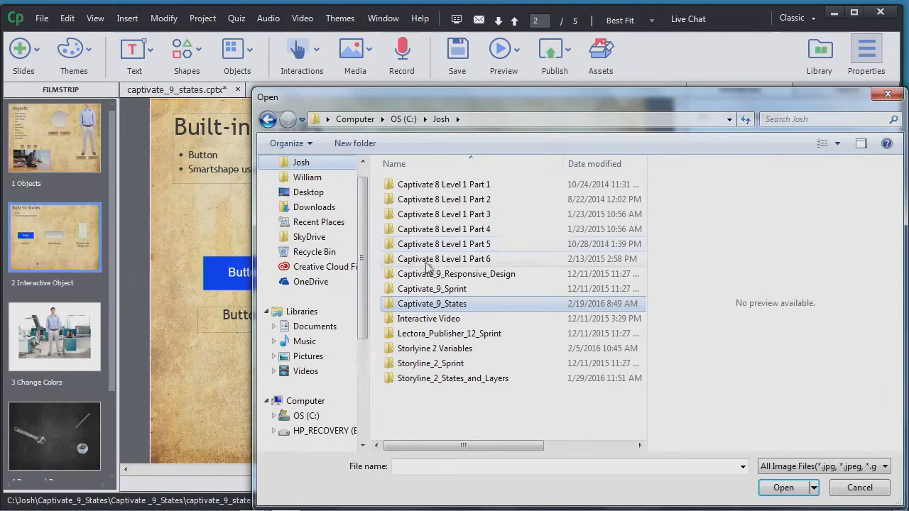
double_click(442, 306)
double_click(419, 185)
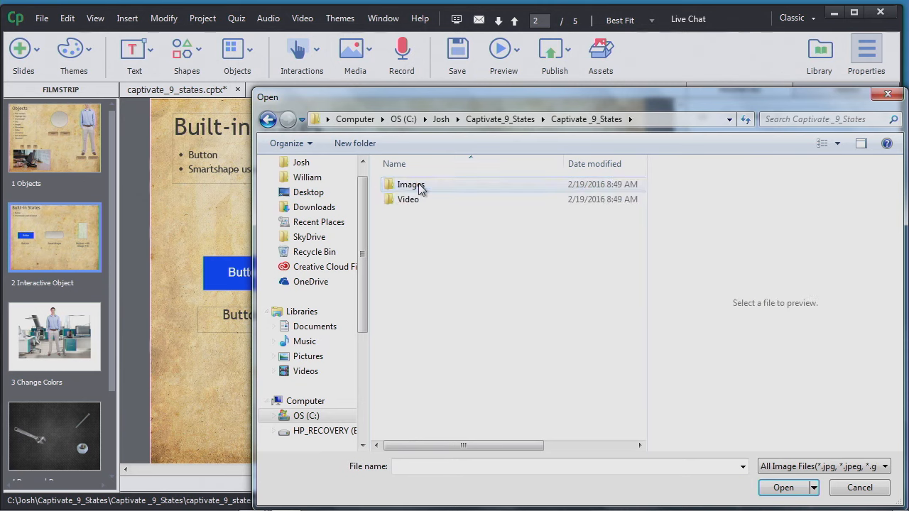
double_click(418, 185)
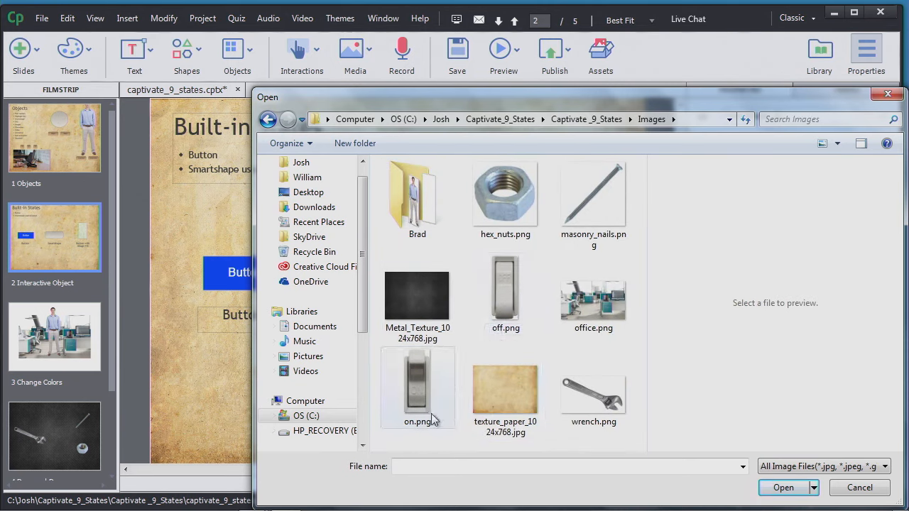
left_click(515, 321)
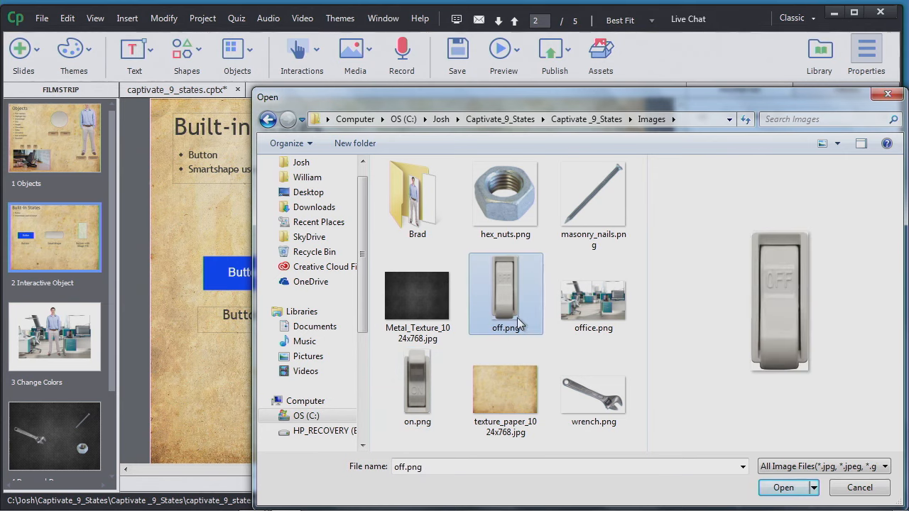
left_click(784, 487)
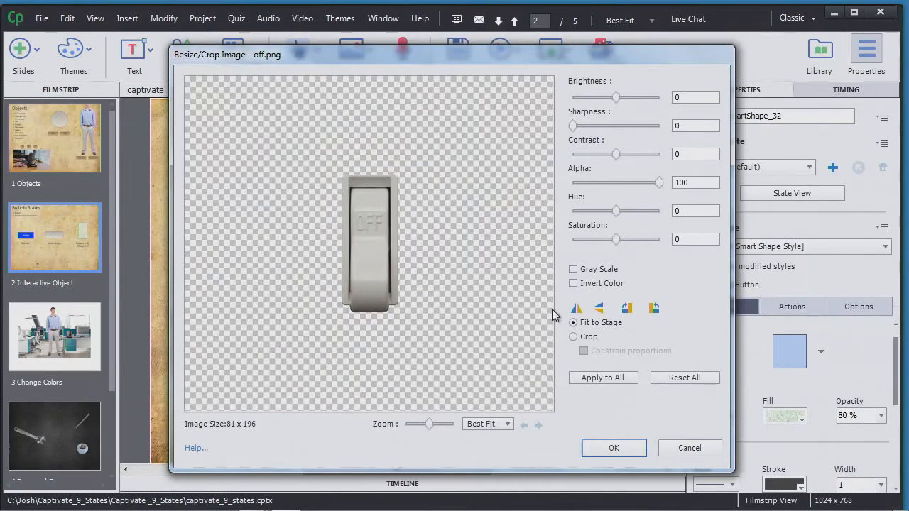
left_click(615, 448)
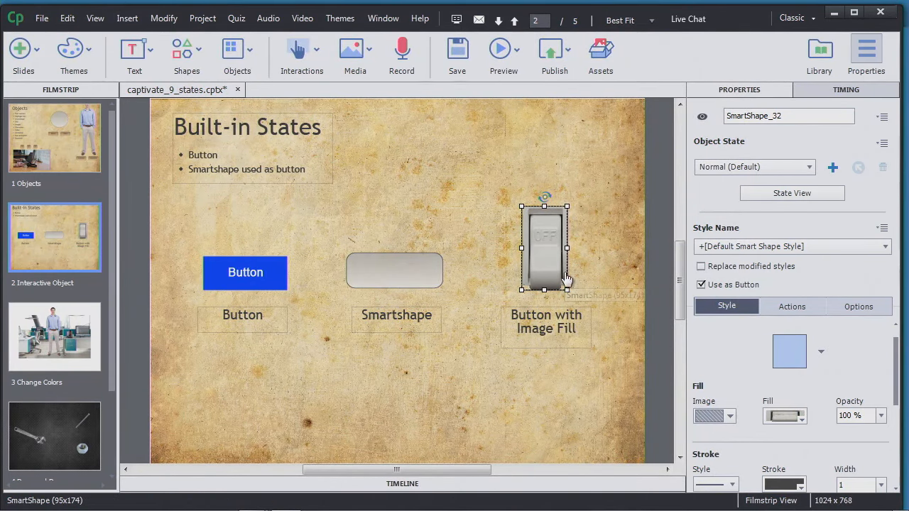
- Narrow the switch button to about 78 px wide and recentre it above its label
left_click_drag(567, 250, 560, 250)
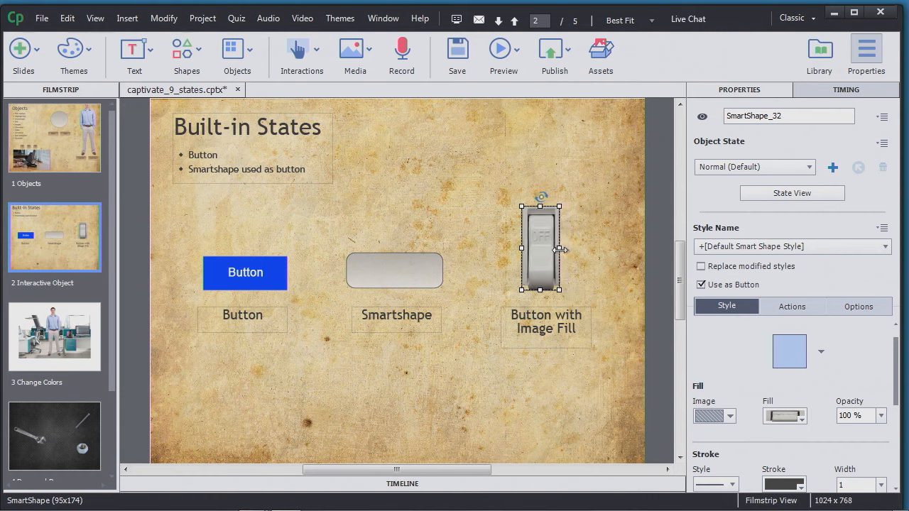
left_click_drag(544, 264, 560, 263)
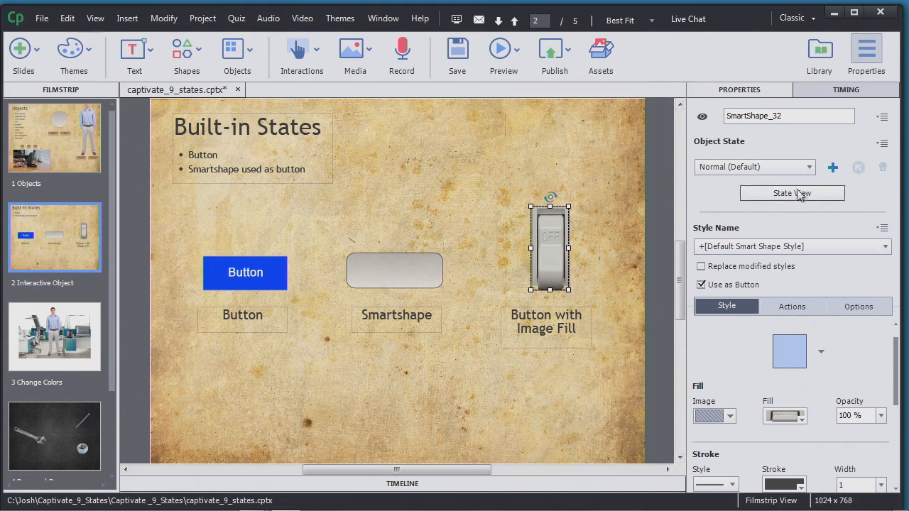
- Set the Down state's image fill of the switch button to on.png, imported from the Images folder
left_click(756, 167)
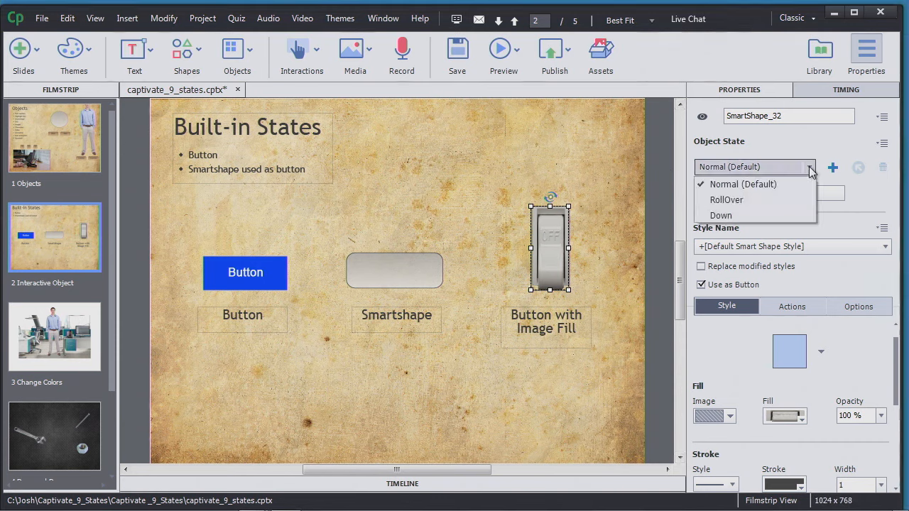
left_click(749, 214)
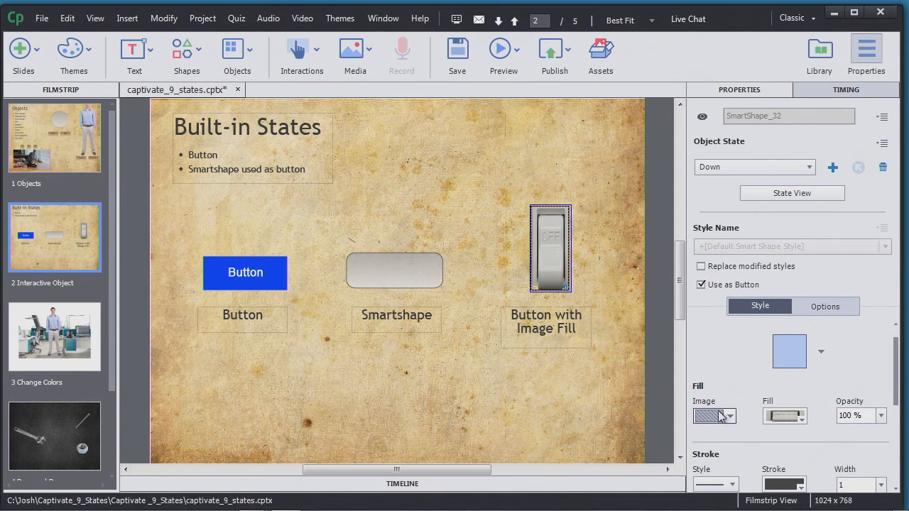
left_click(799, 419)
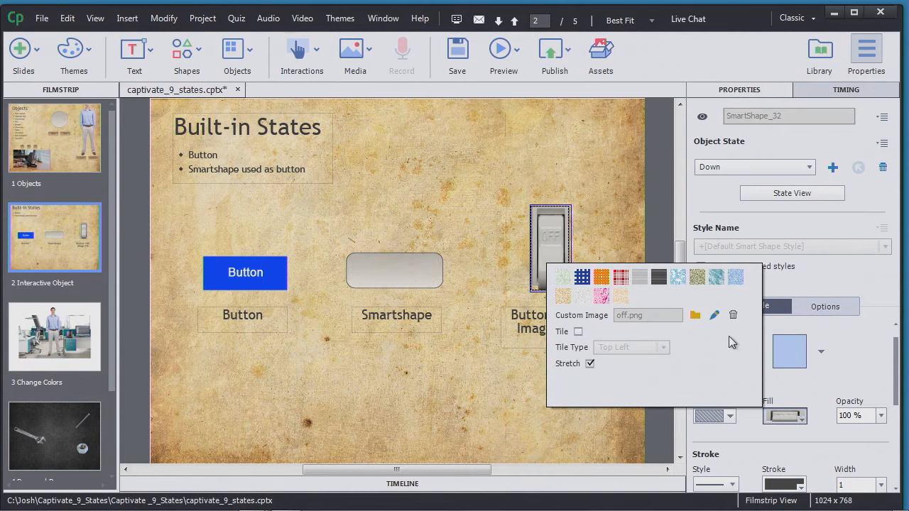
left_click(695, 315)
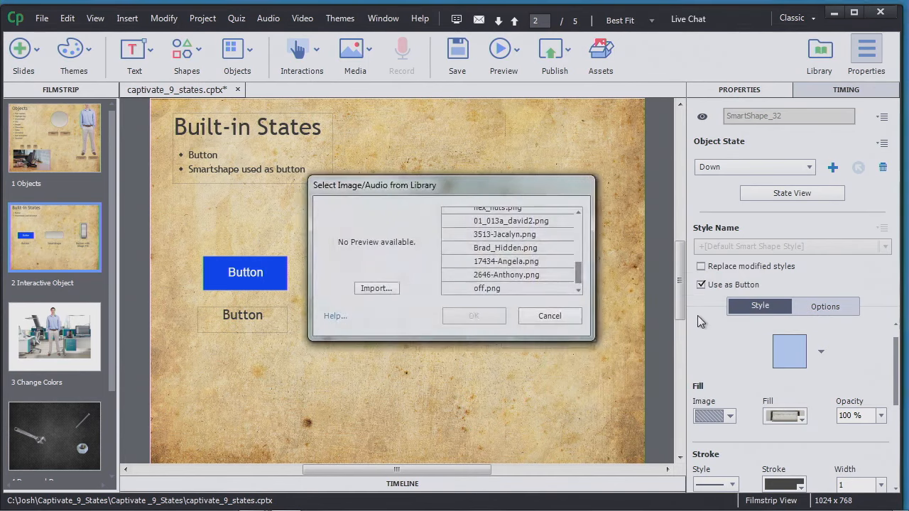
left_click(385, 290)
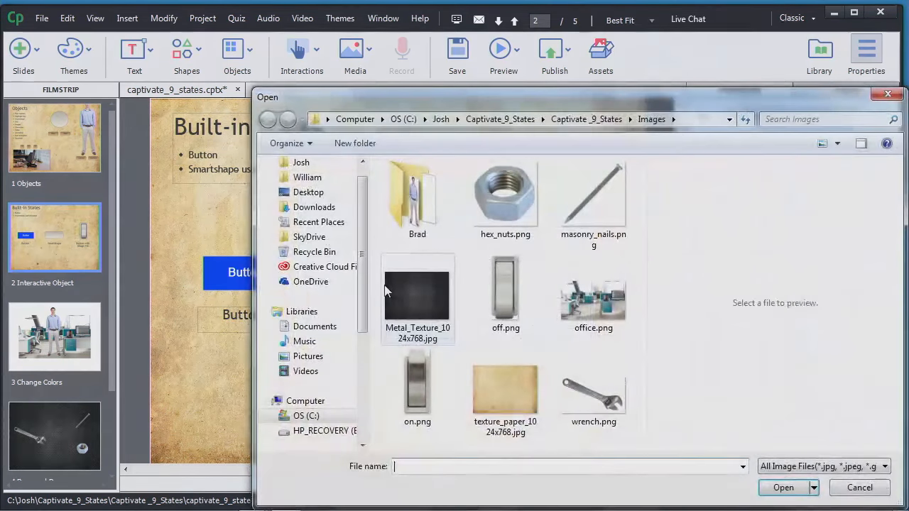
left_click(412, 398)
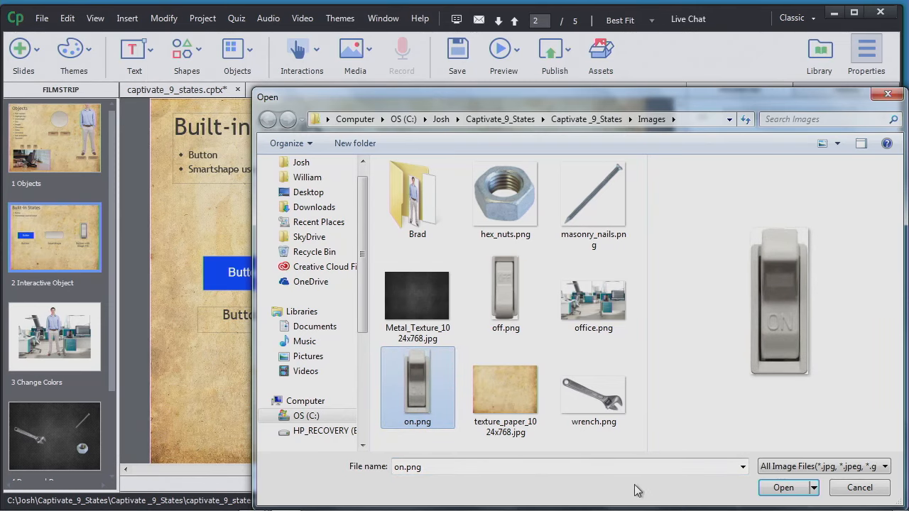
left_click(778, 488)
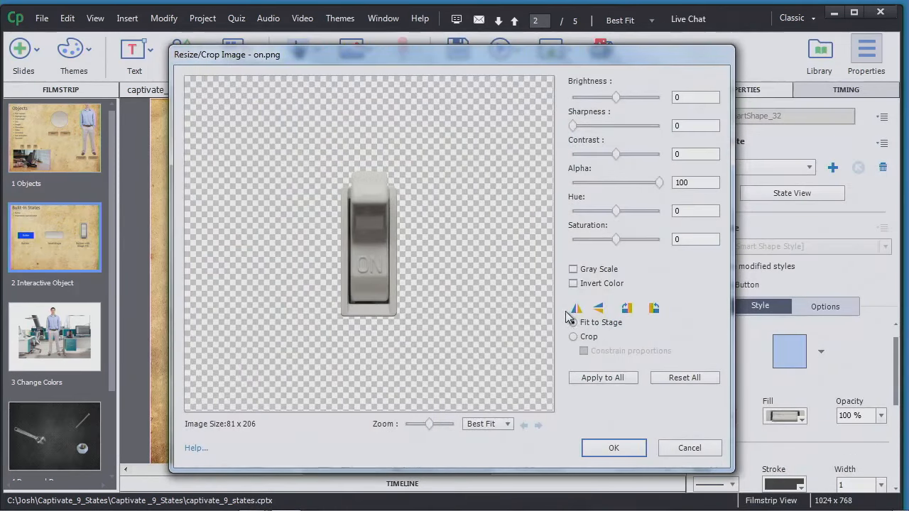
left_click(633, 447)
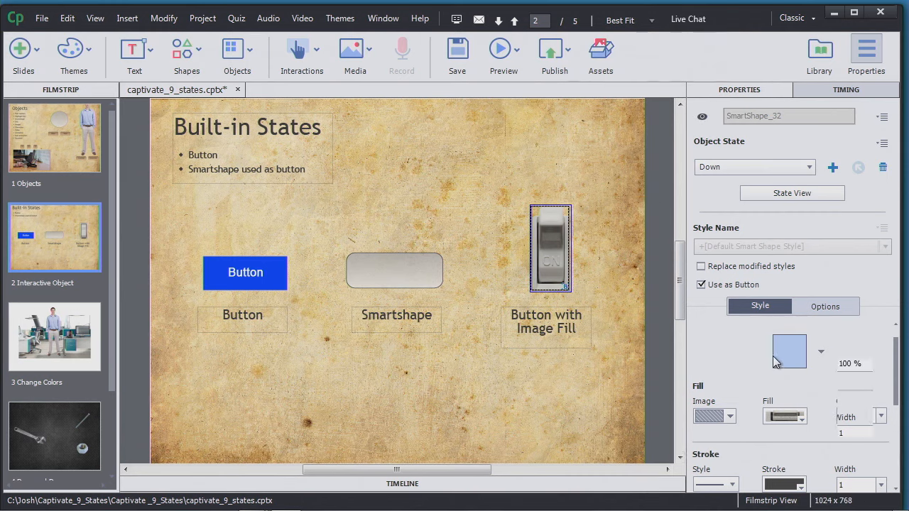
- Examine the switch button's Down state stroke and shadow settings, and its On Success action in the Normal state
scroll(776, 362, "down", 2)
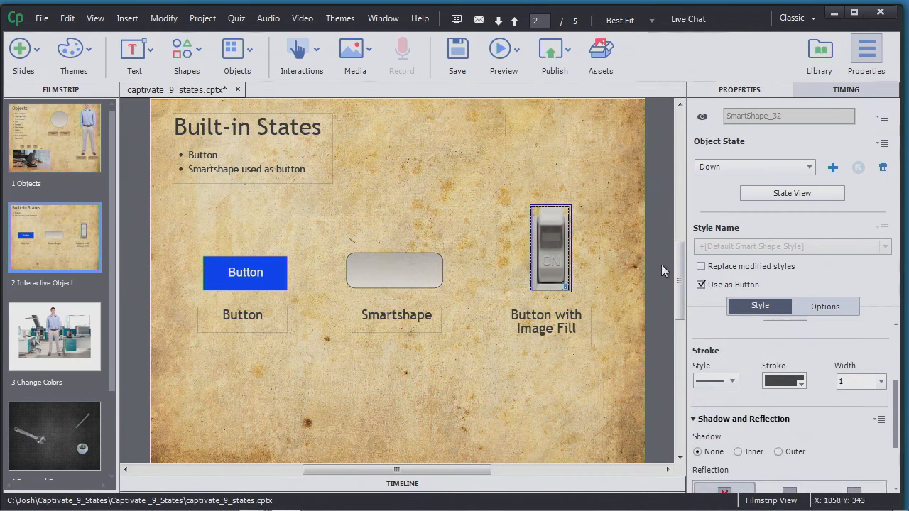
left_click_drag(899, 389, 901, 307)
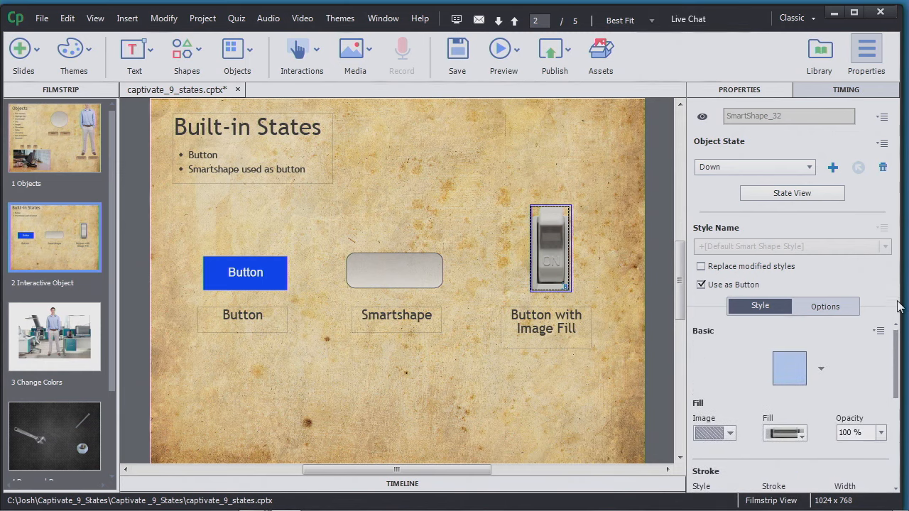
left_click(605, 268)
left_click(554, 252)
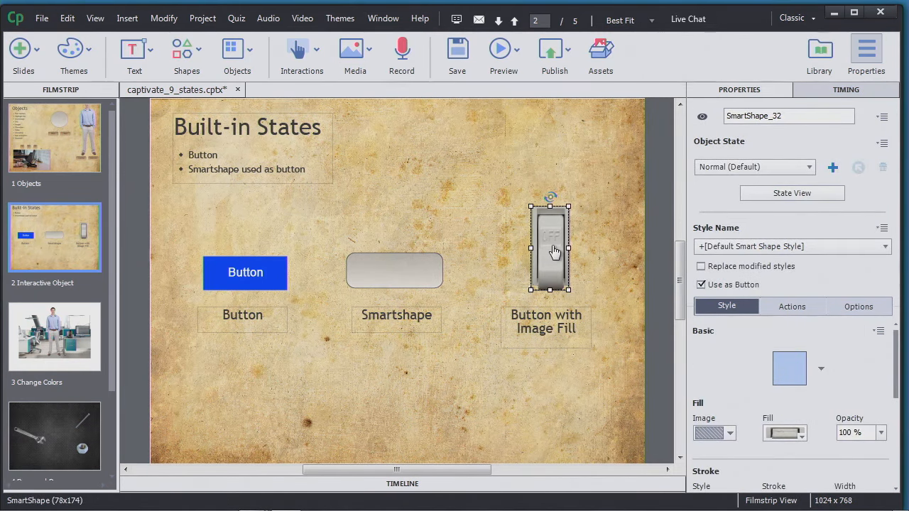
left_click(792, 307)
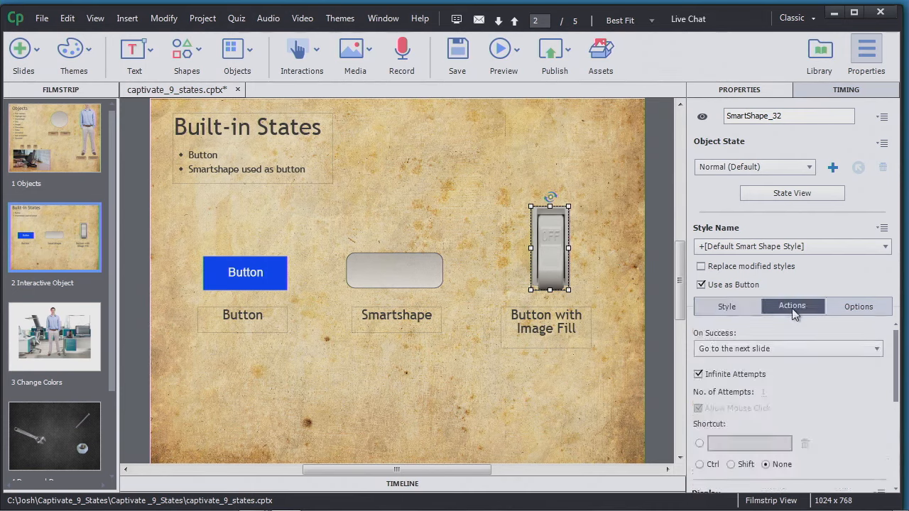
left_click(726, 307)
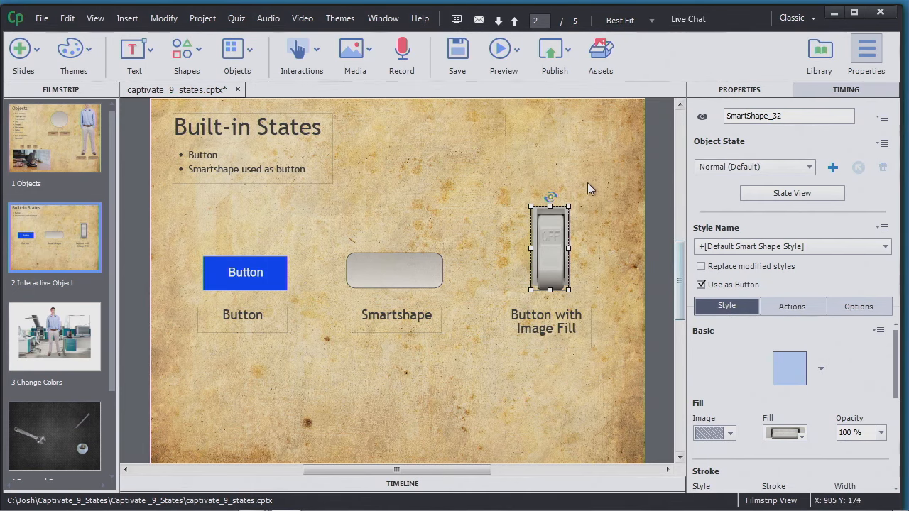
- Preview the next 5 slides, test the image-filled switch button on the Built-in States slide, and close the preview
left_click(508, 66)
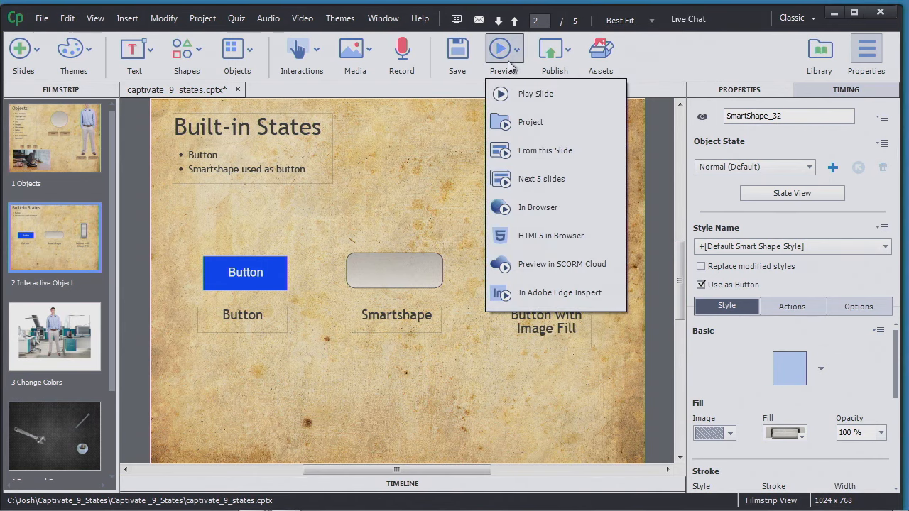
left_click(543, 180)
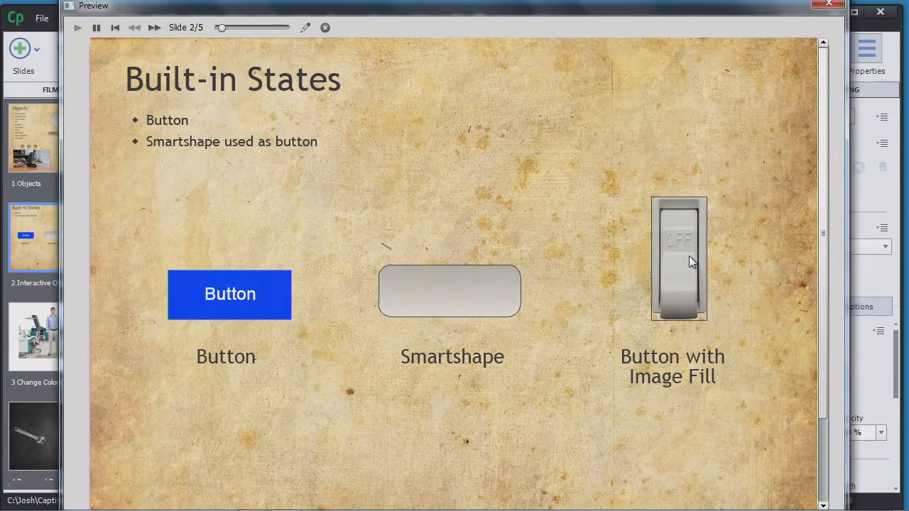
left_click(690, 259)
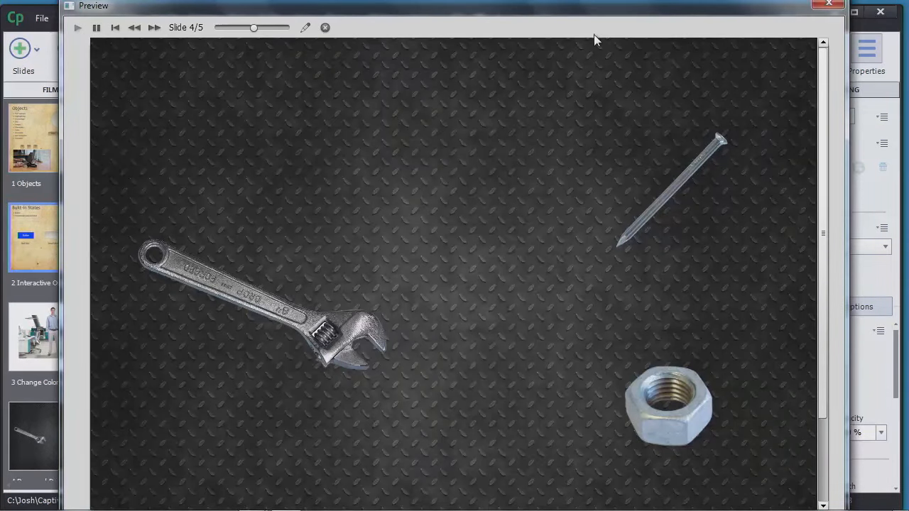
left_click(829, 5)
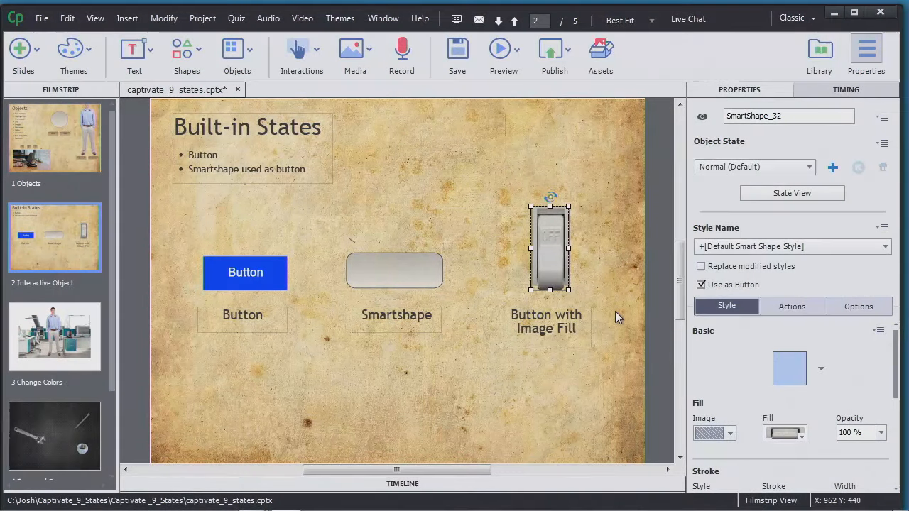
- Set the switch button's On Success action to No Action
left_click(793, 306)
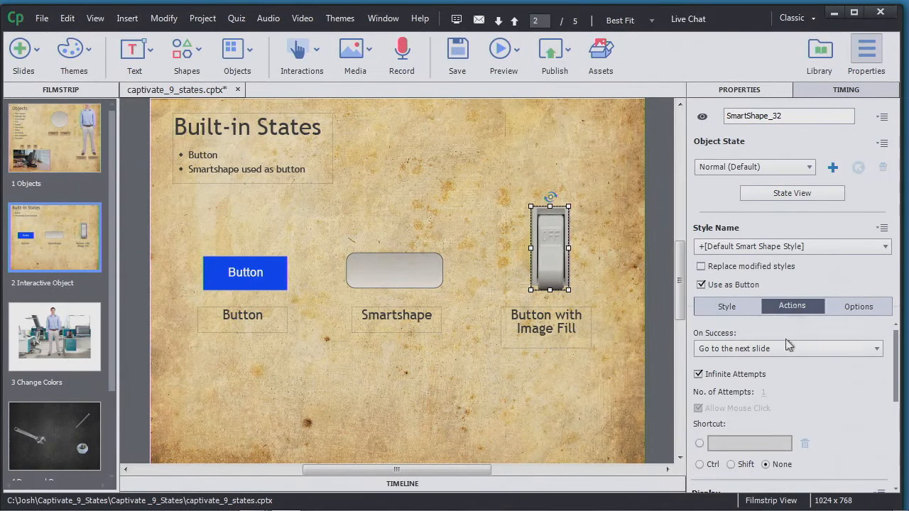
left_click(872, 353)
scroll(881, 313, "down", 5)
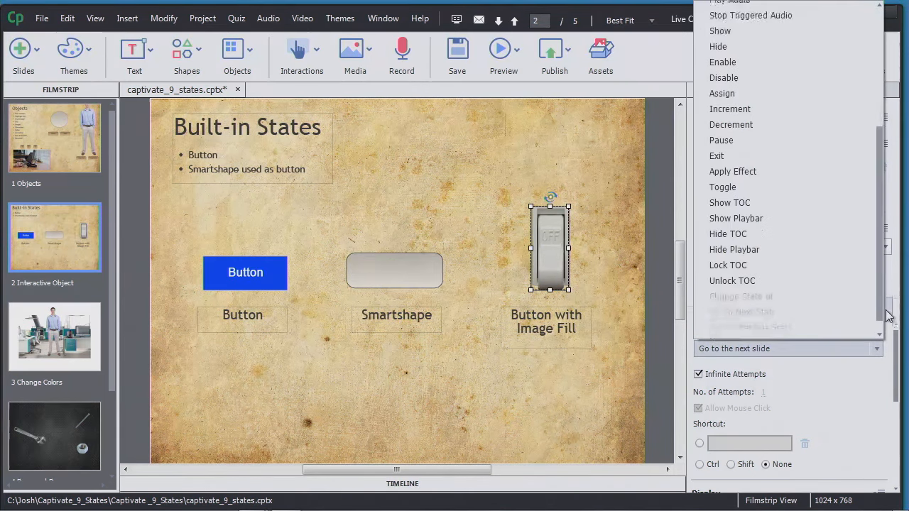
left_click(791, 332)
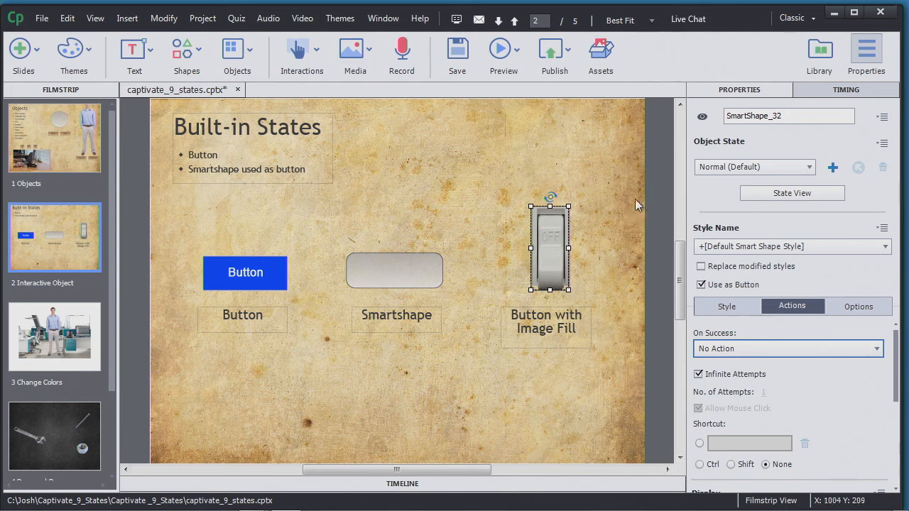
- Preview the next 5 slides again to check the switch button's states with its changed action, and close the preview
left_click(504, 50)
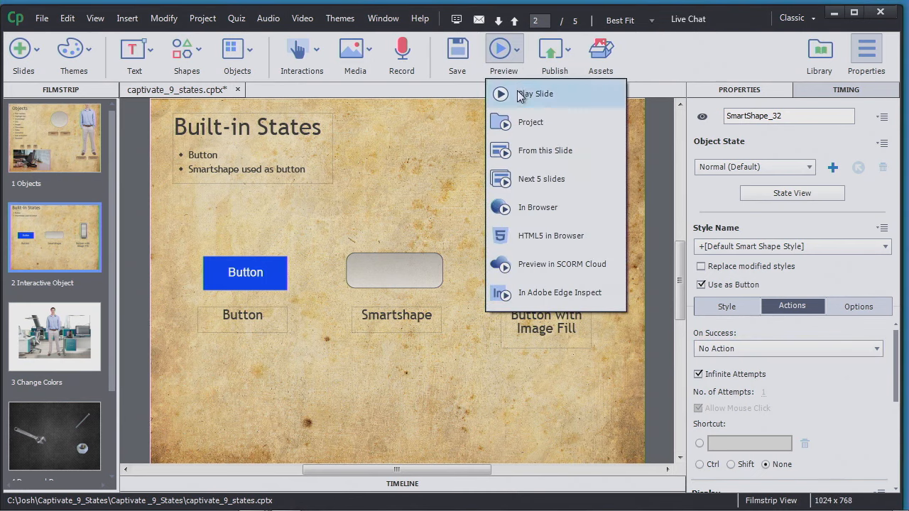
left_click(532, 179)
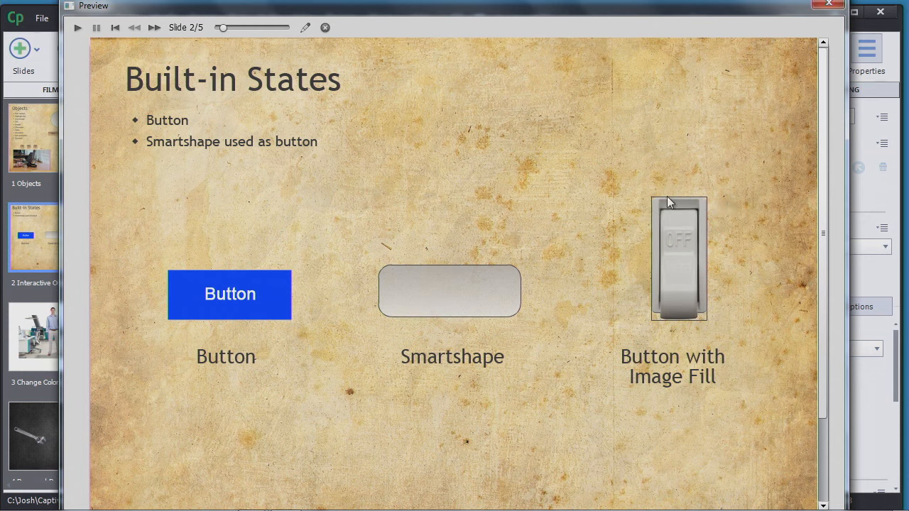
left_click(830, 6)
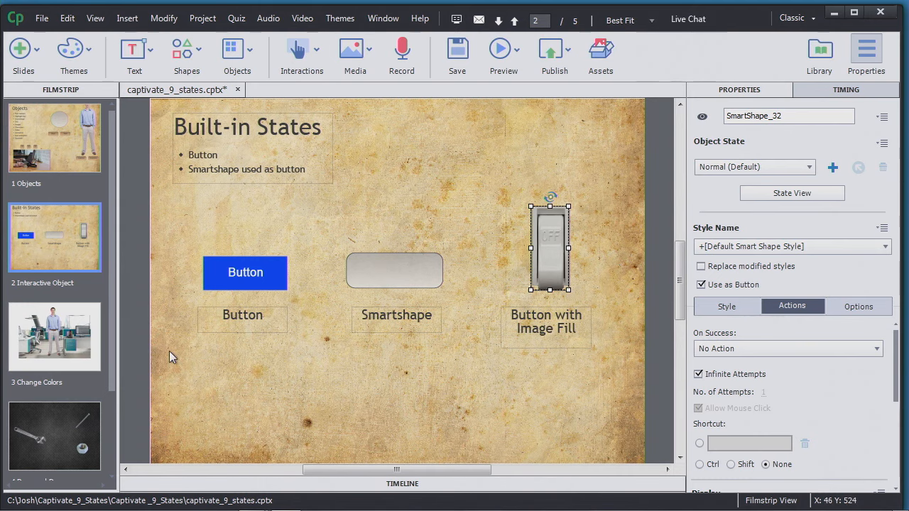
- On the Change Colors slide, select the standing man's image and list its object states
left_click(66, 342)
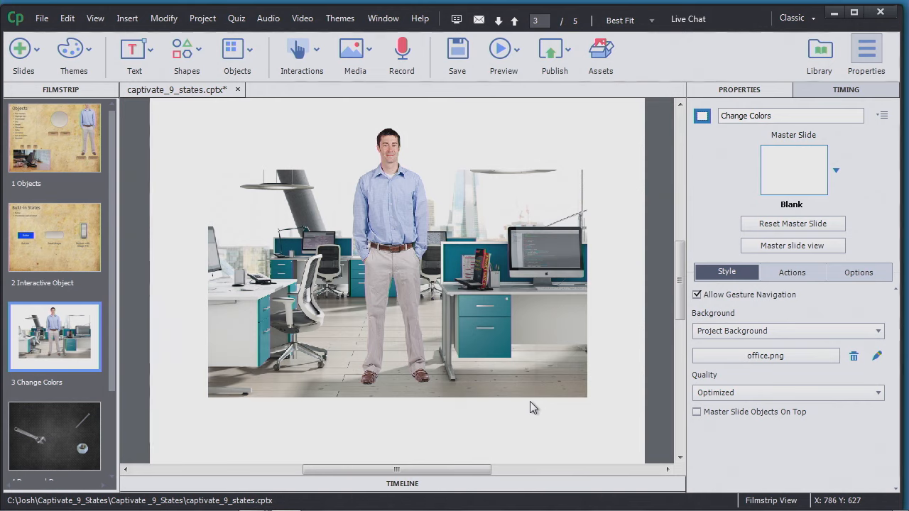
left_click(410, 202)
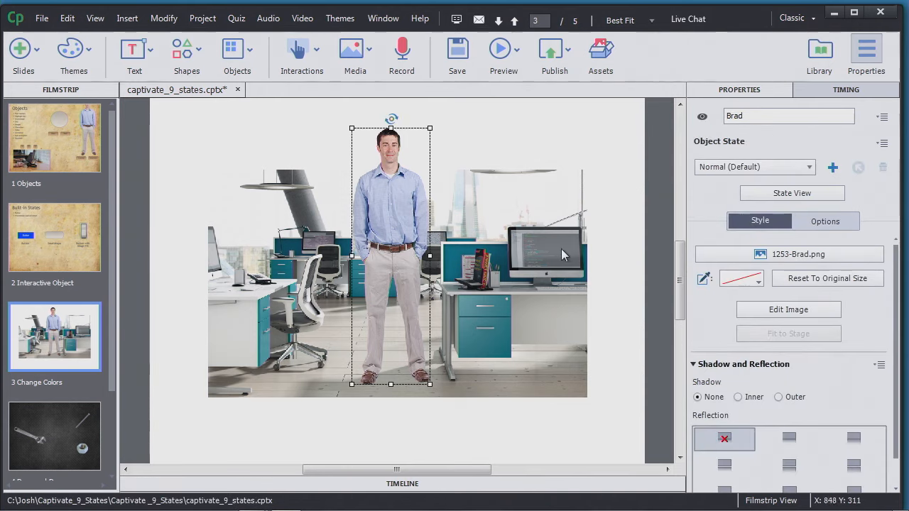
left_click(808, 167)
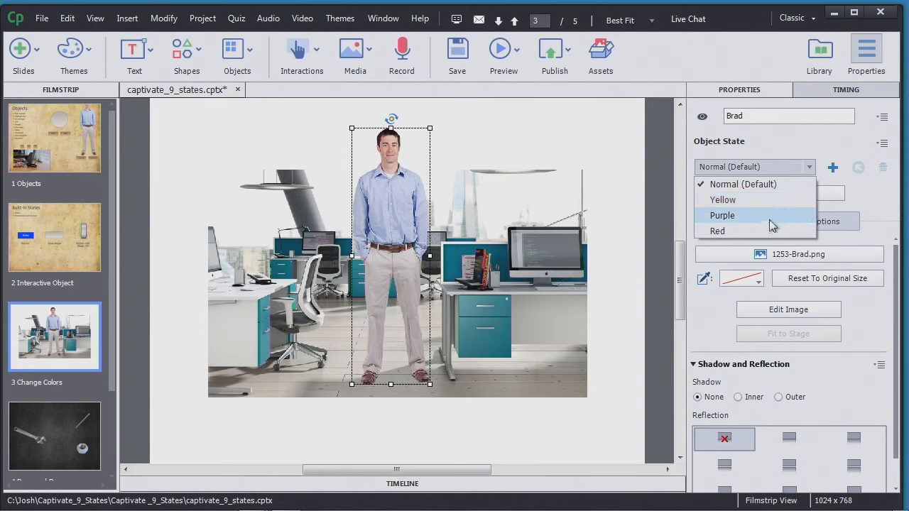
- Open the state view of the standing man's image and preview its Yellow, Purple and Red states
left_click(864, 180)
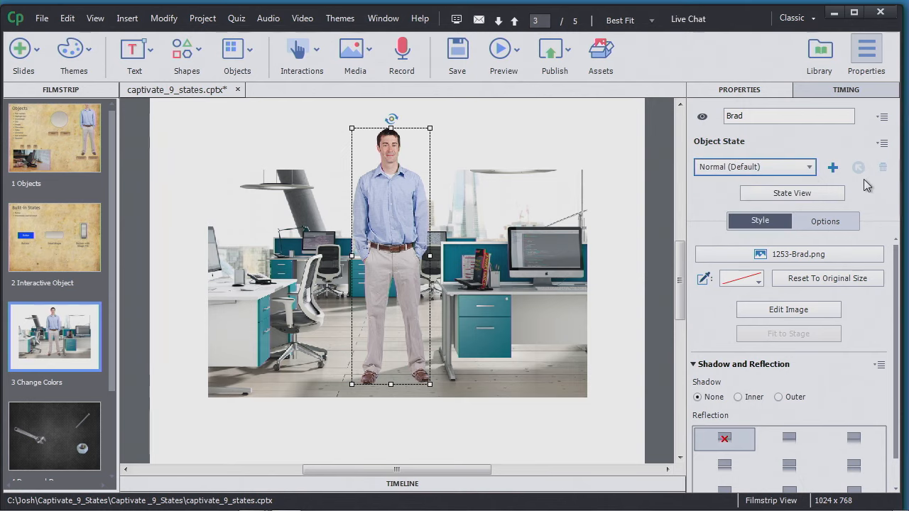
left_click(810, 193)
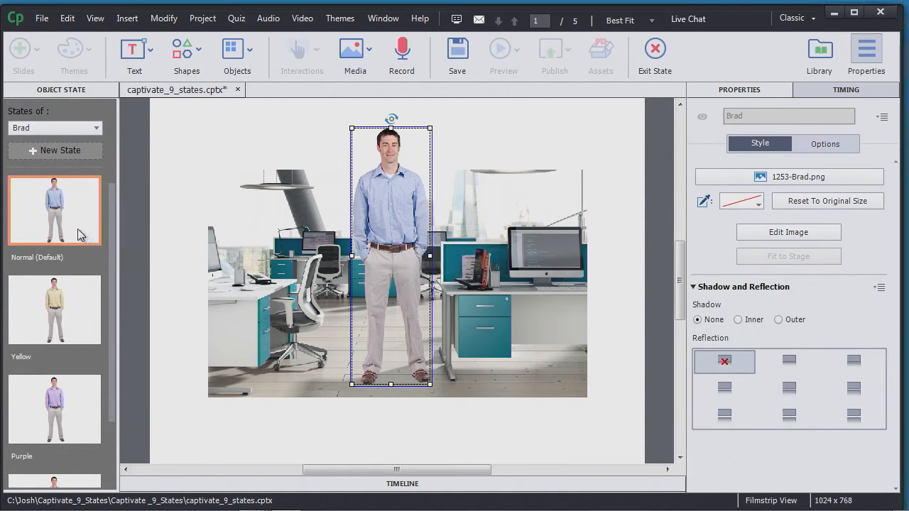
left_click_drag(112, 292, 106, 352)
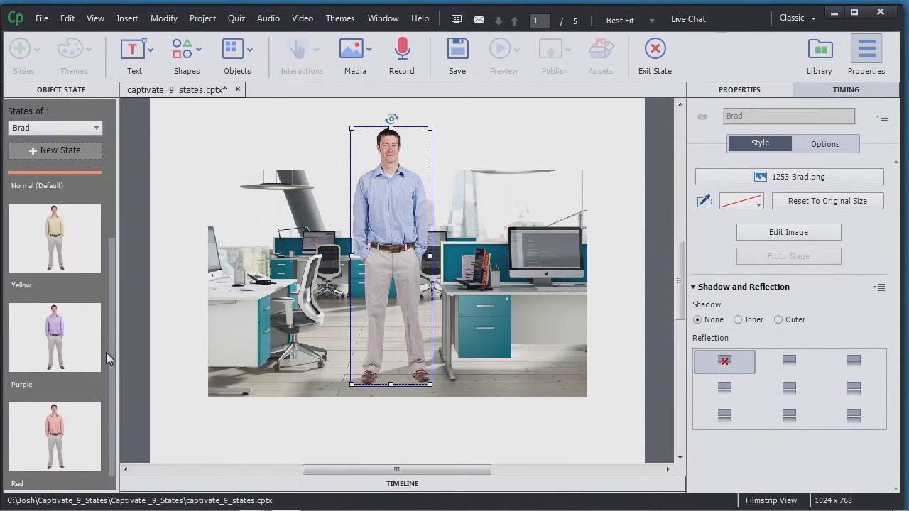
left_click(62, 256)
left_click(65, 334)
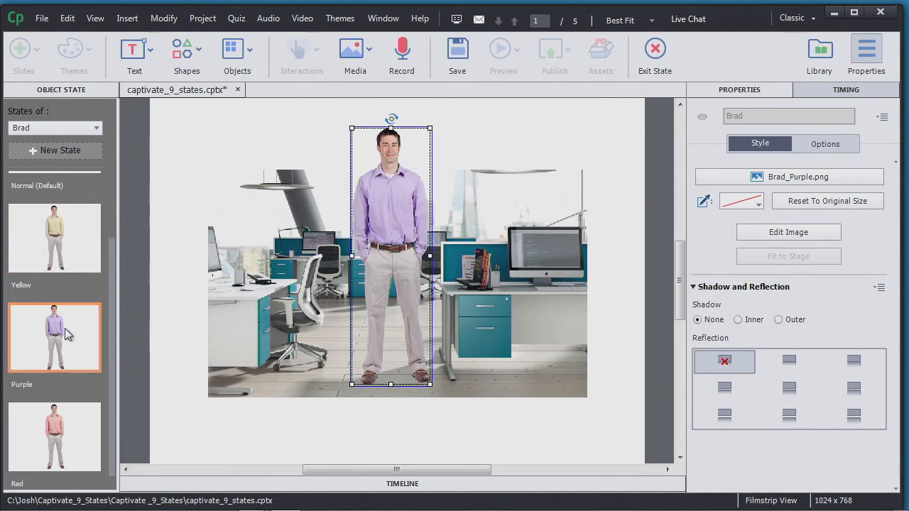
left_click(72, 432)
left_click(71, 341)
left_click(66, 263)
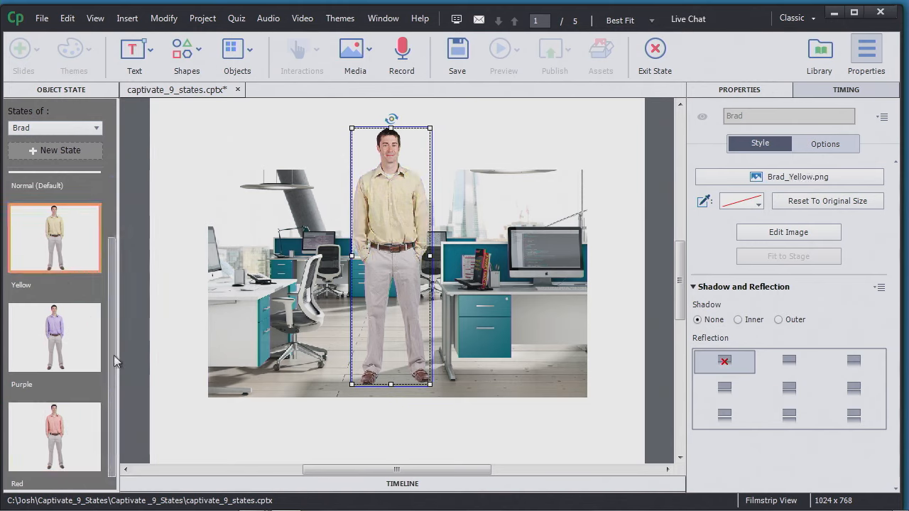
- Review the man's states again from Normal through Red, and exit the state view
left_click_drag(114, 355, 113, 292)
left_click(71, 213)
left_click(74, 287)
left_click(71, 418)
left_click(82, 481)
left_click_drag(113, 345, 111, 422)
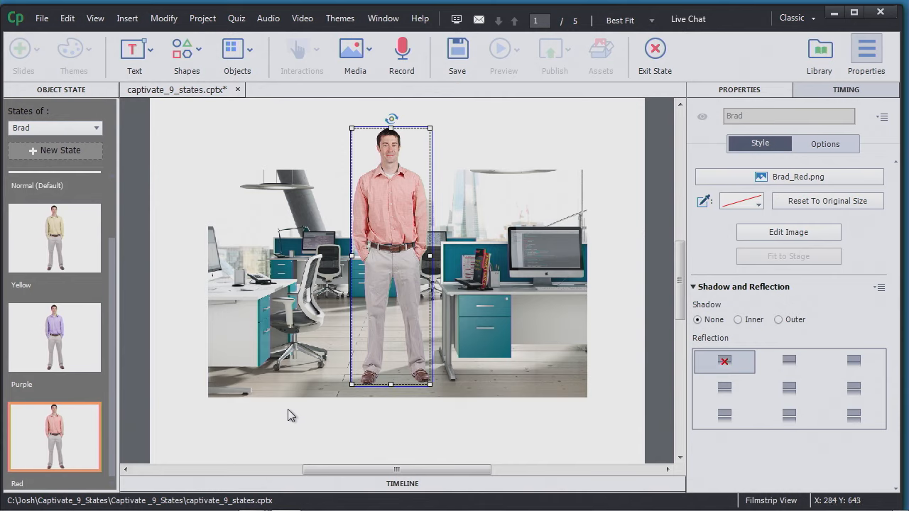
left_click(660, 53)
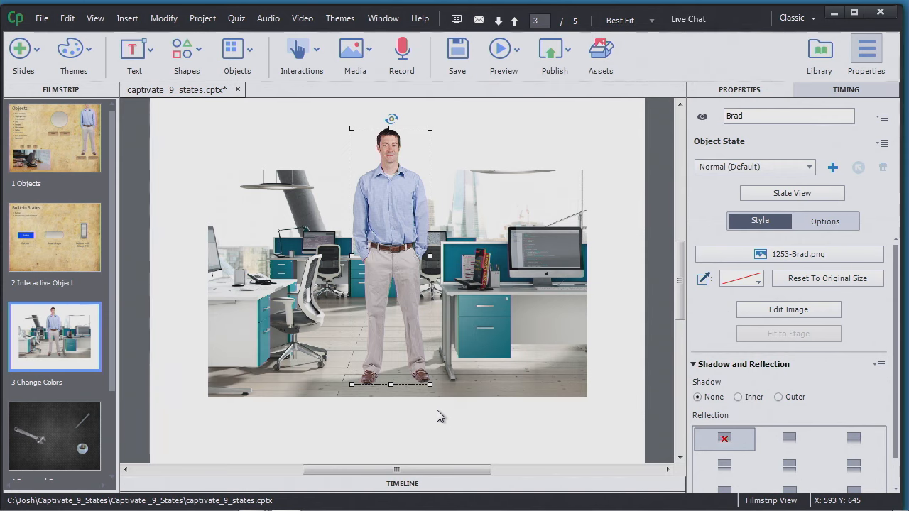
- Draw a rounded rectangle about 89 x 42 px below the office picture, left of the man
left_click(200, 56)
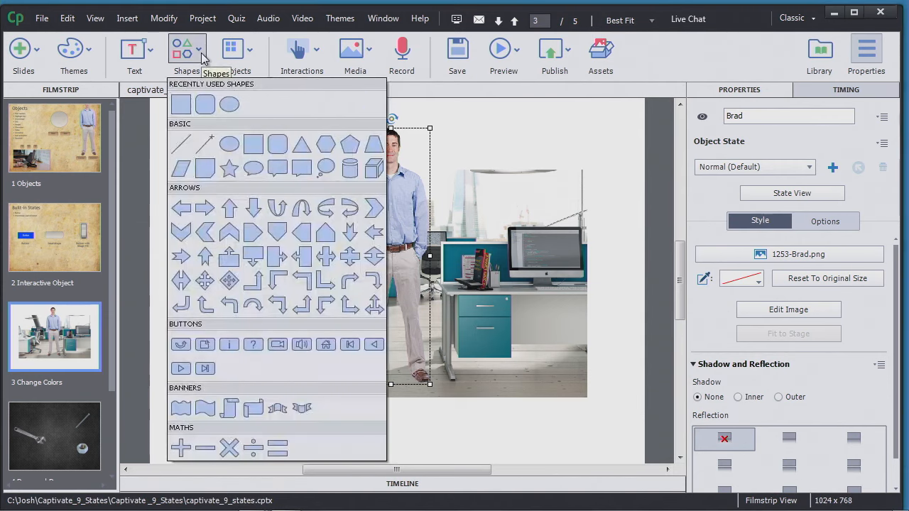
left_click(277, 144)
left_click_drag(255, 408, 299, 426)
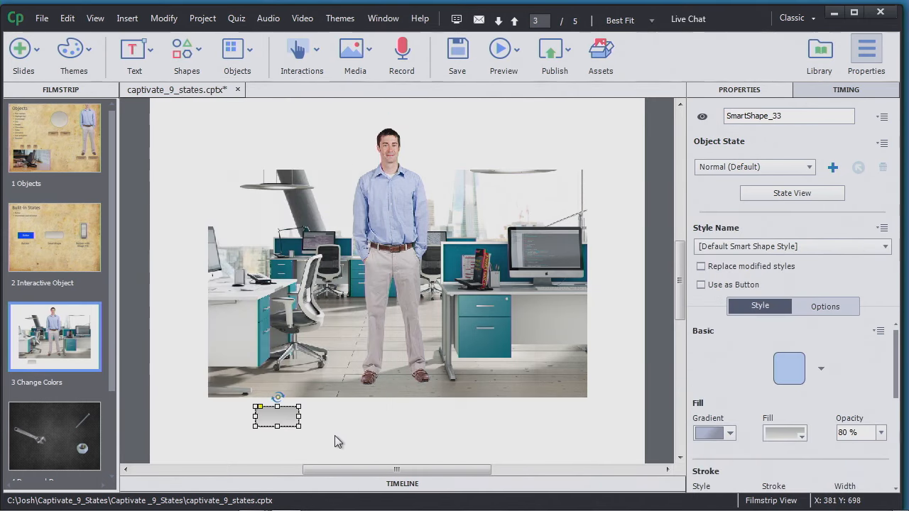
- Set the rounded rectangle to be used as a button and try to name it blue_btn
double_click(792, 116)
type("blue")
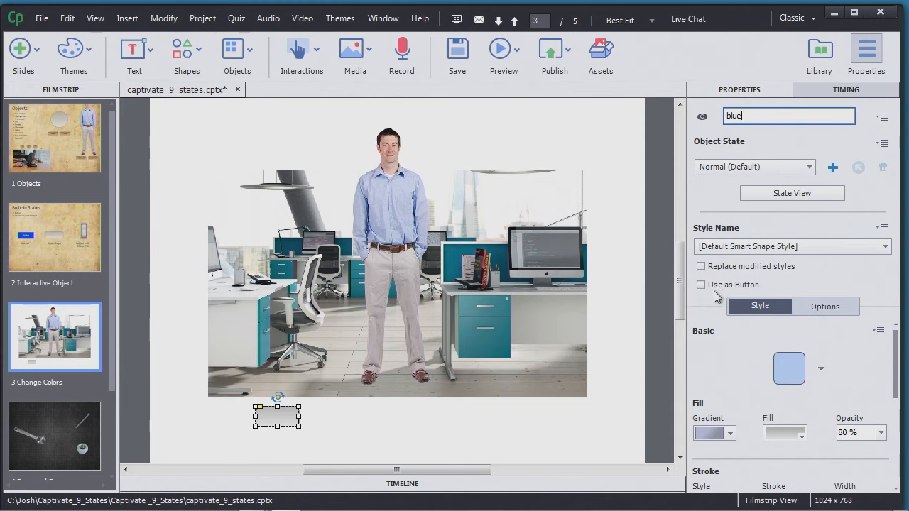
left_click(701, 286)
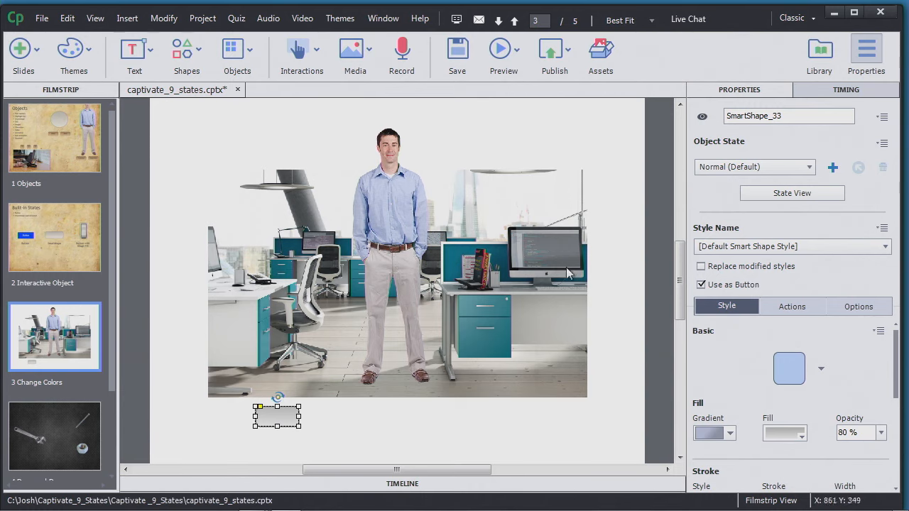
double_click(785, 117)
type("b")
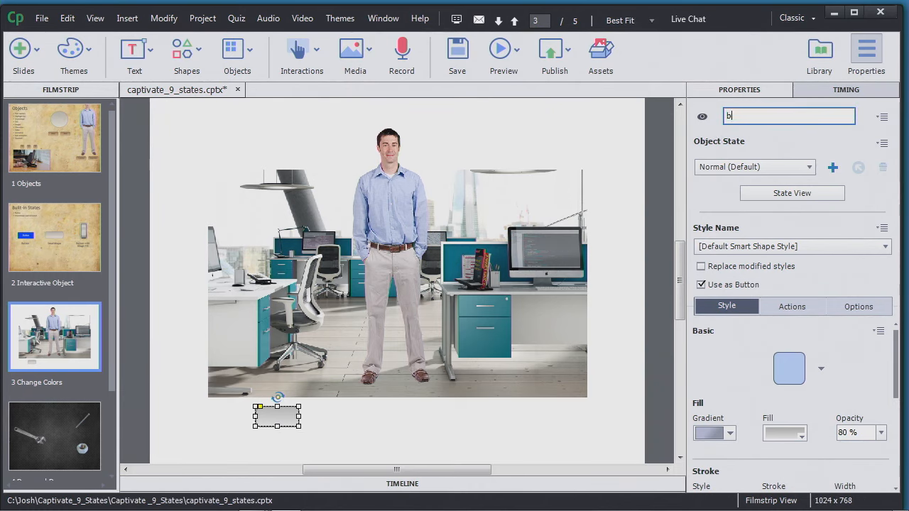
type("lue_btn")
- Fill the new button with the teal preset gradient and deselect it
left_click(785, 435)
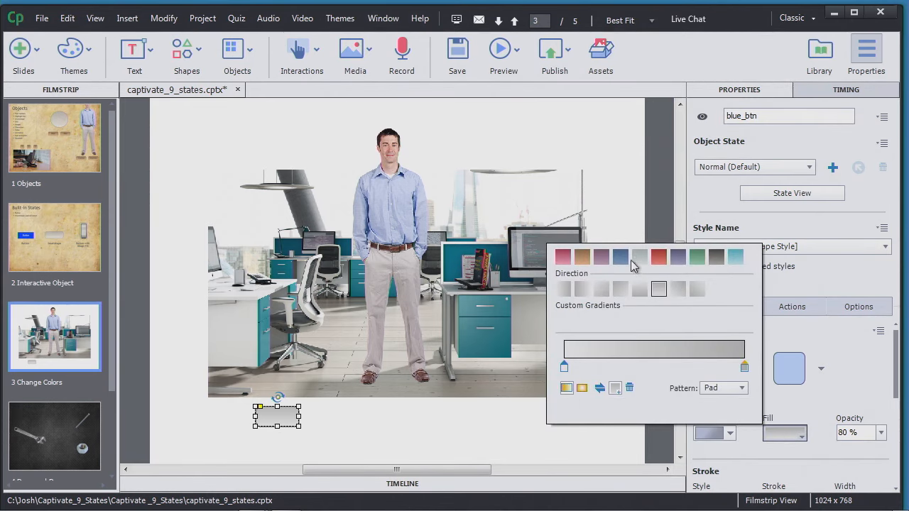
left_click(735, 259)
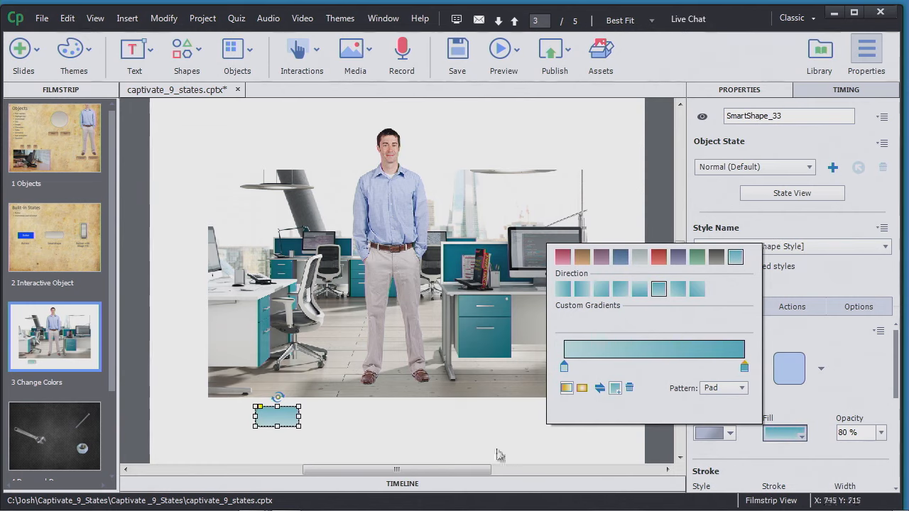
left_click(458, 438)
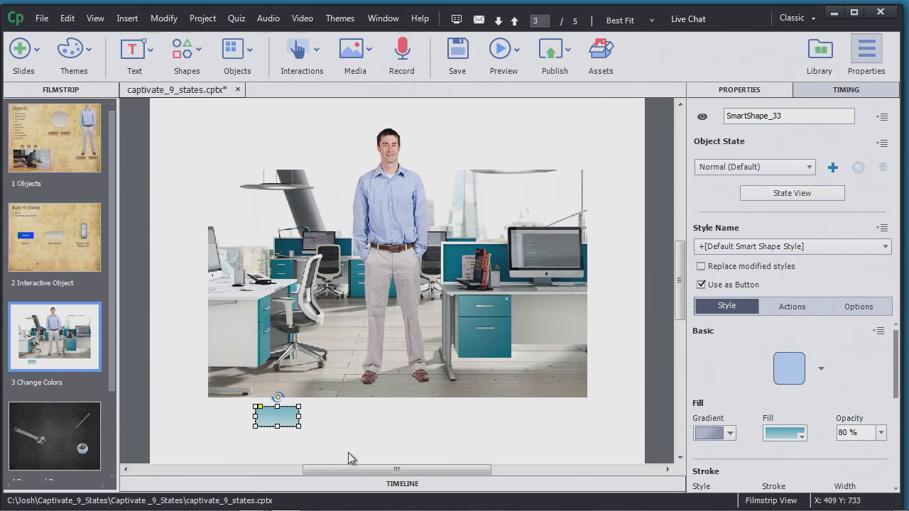
left_click(368, 429)
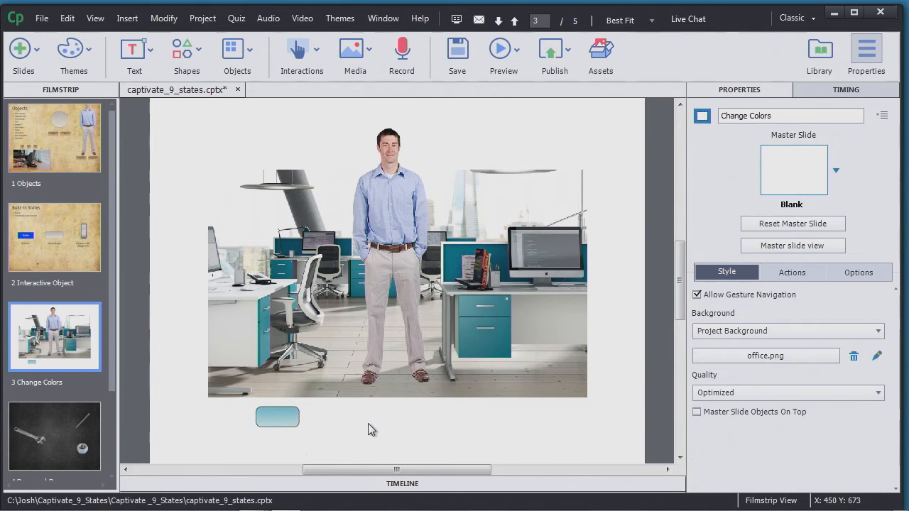
- Set the teal button's success action to change the man image's state to Normal, without continuing to play the project
left_click(286, 424)
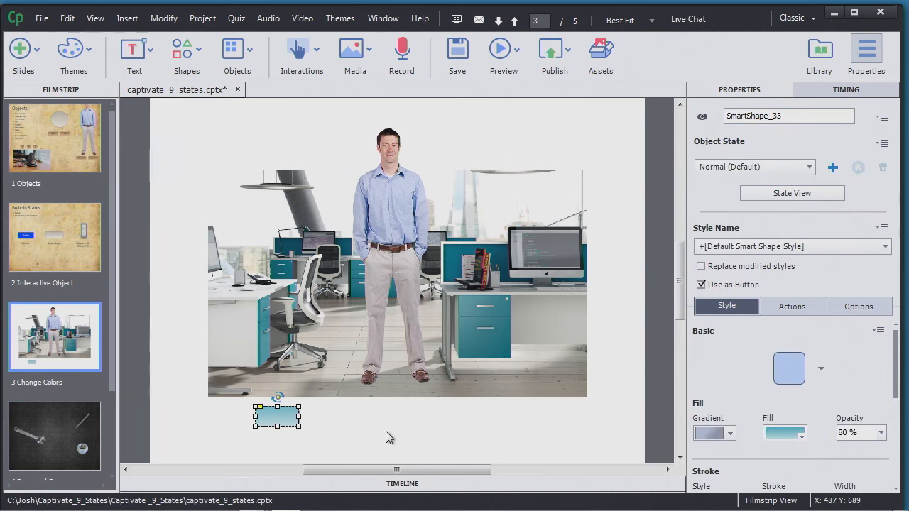
left_click(785, 305)
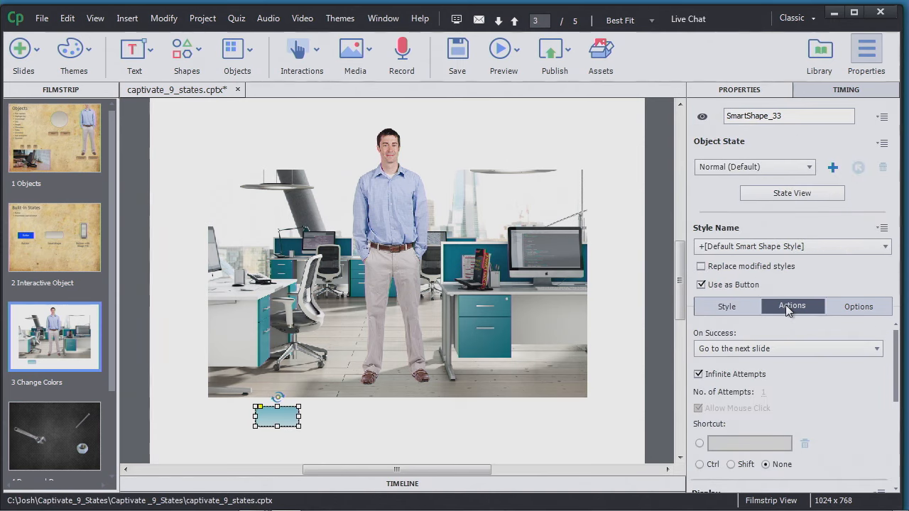
left_click(880, 349)
scroll(879, 329, "down", 5)
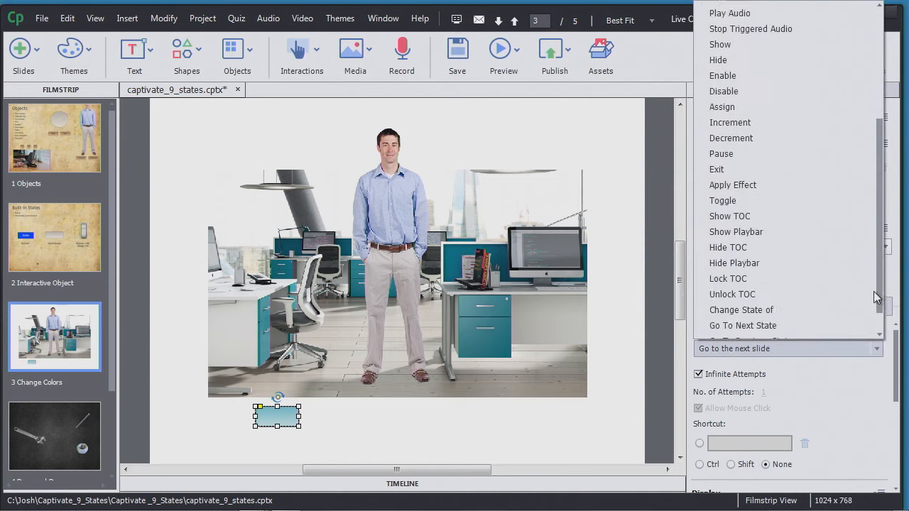
left_click(741, 285)
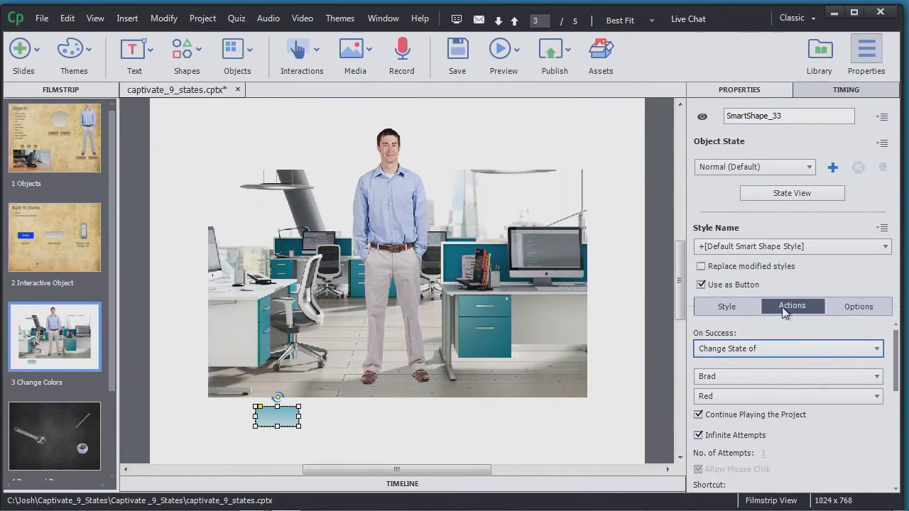
left_click(740, 398)
left_click(742, 415)
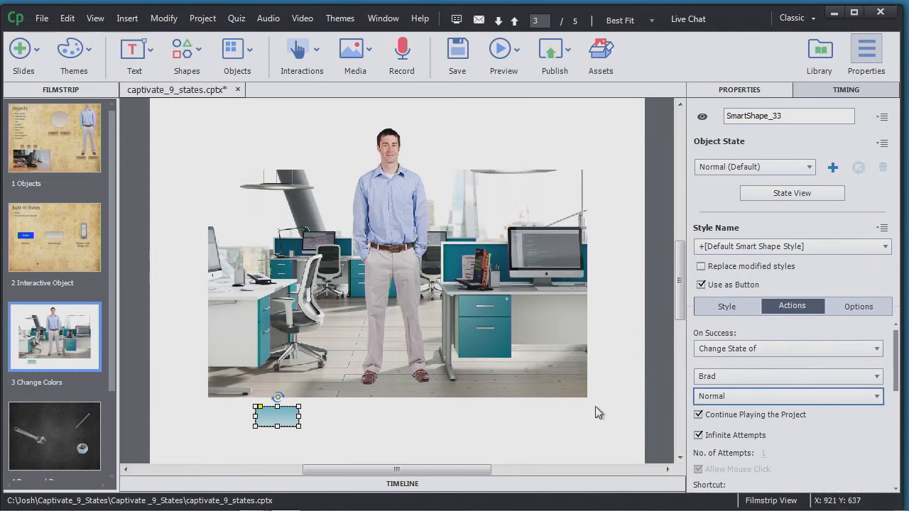
left_click(699, 415)
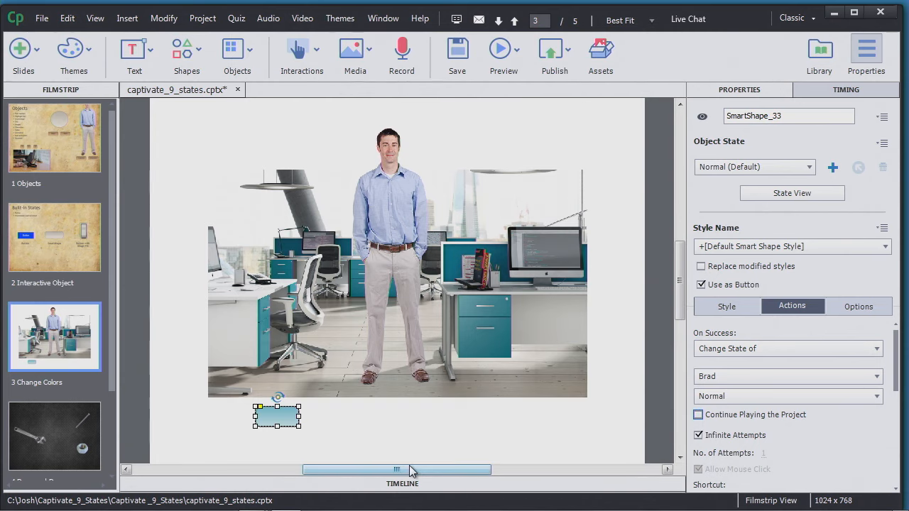
left_click(394, 434)
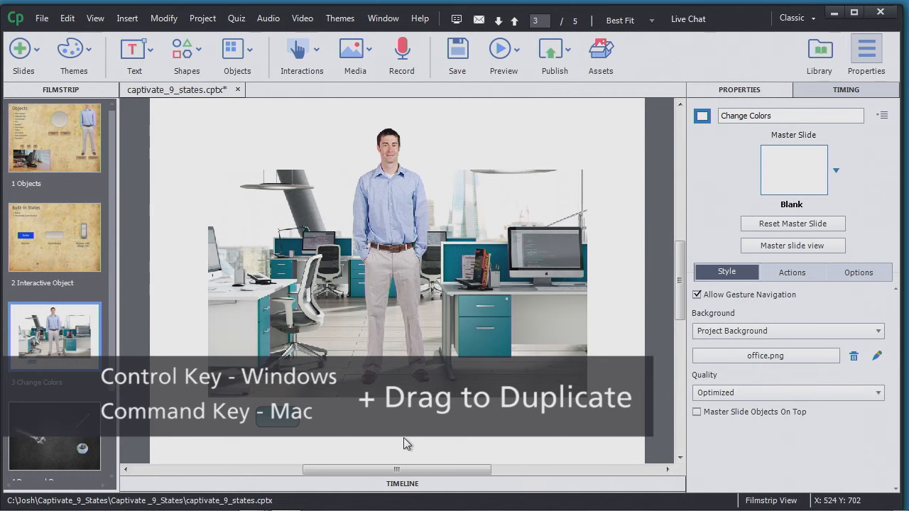
- Duplicate the teal button three times to form a row of four below the office picture
left_click(286, 422)
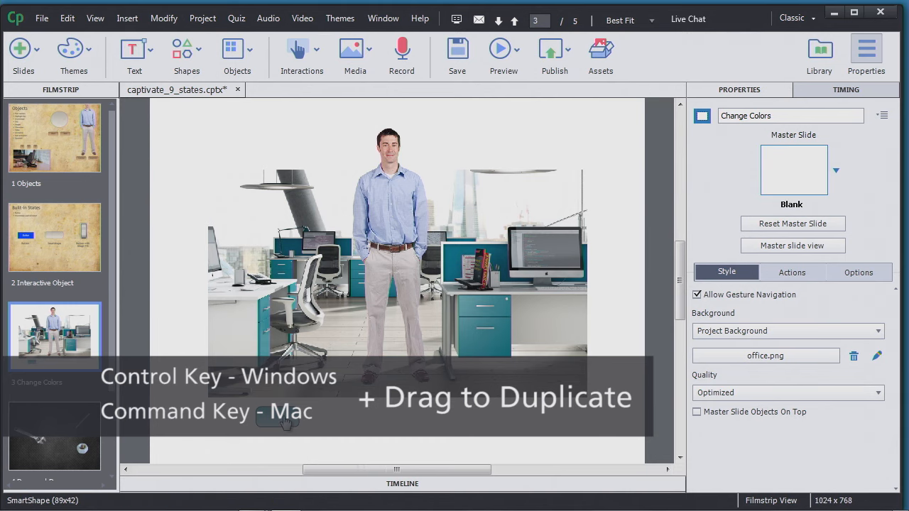
left_click(287, 424)
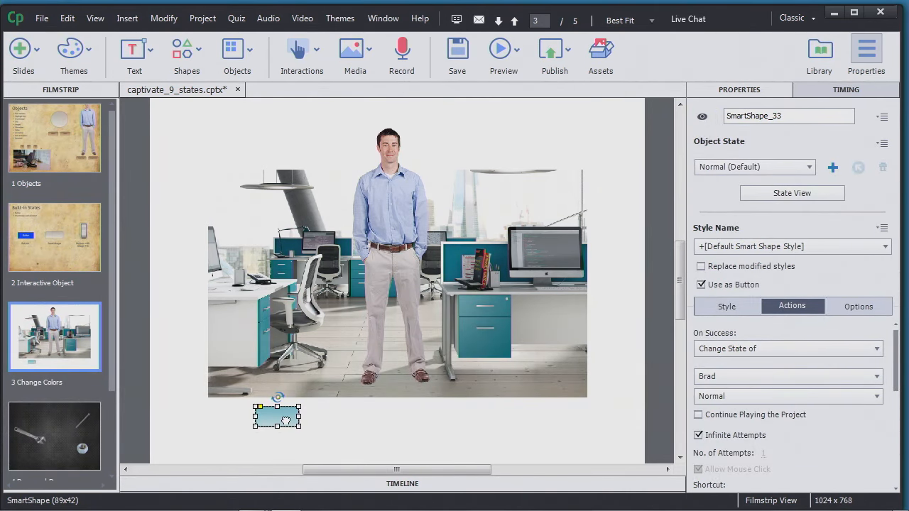
left_click_drag(285, 421, 462, 418)
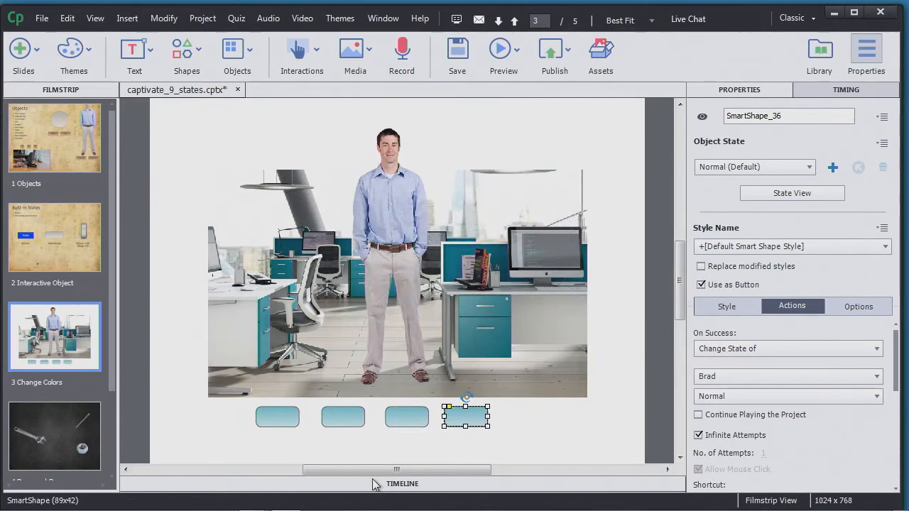
- Fill the second button in the row with the red preset gradient
left_click(351, 421)
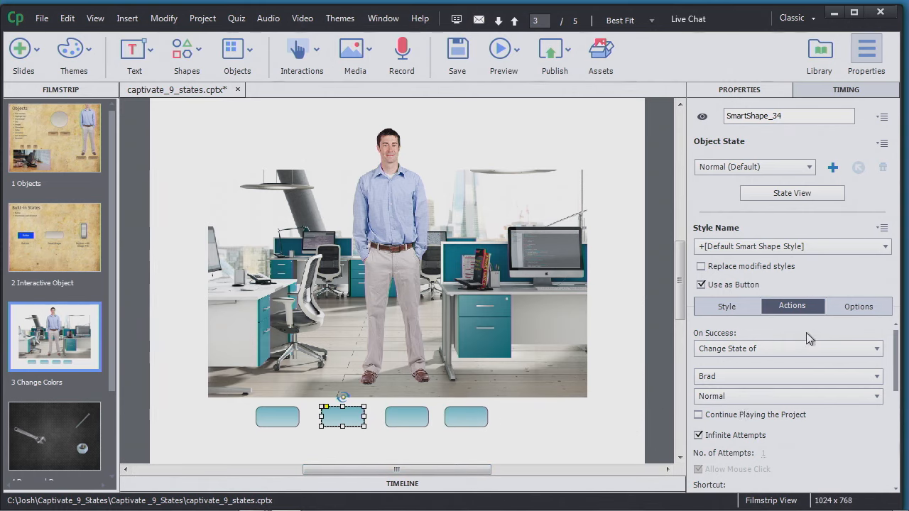
left_click(743, 311)
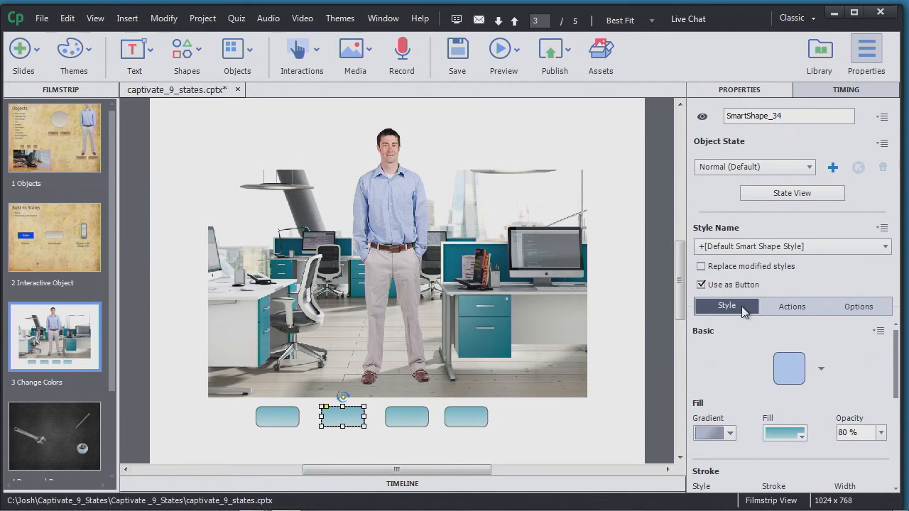
left_click(801, 434)
left_click(660, 259)
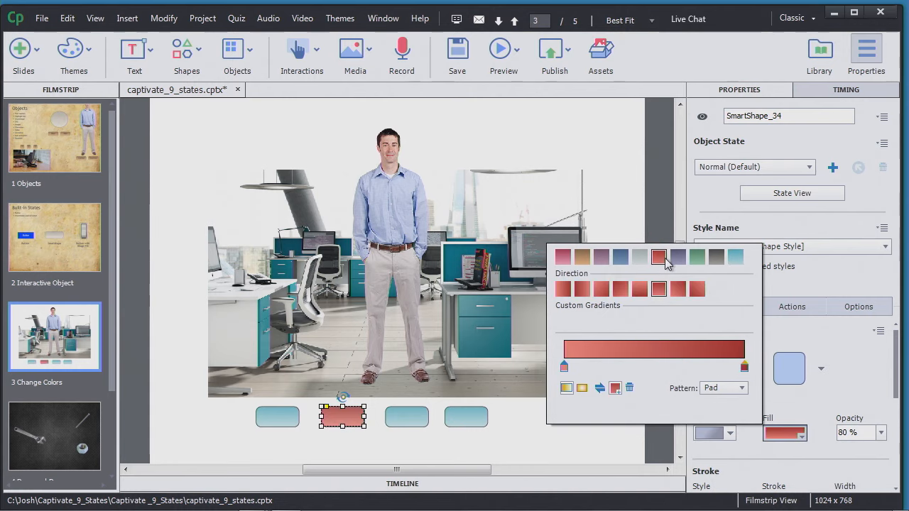
left_click(813, 338)
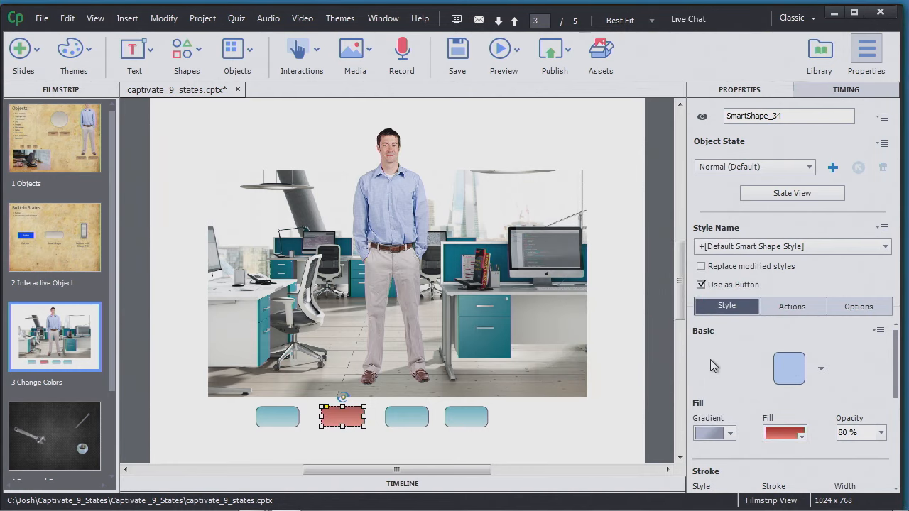
- Set the red button's success action to change the man image to its Red state
left_click(791, 307)
left_click(757, 396)
left_click(734, 462)
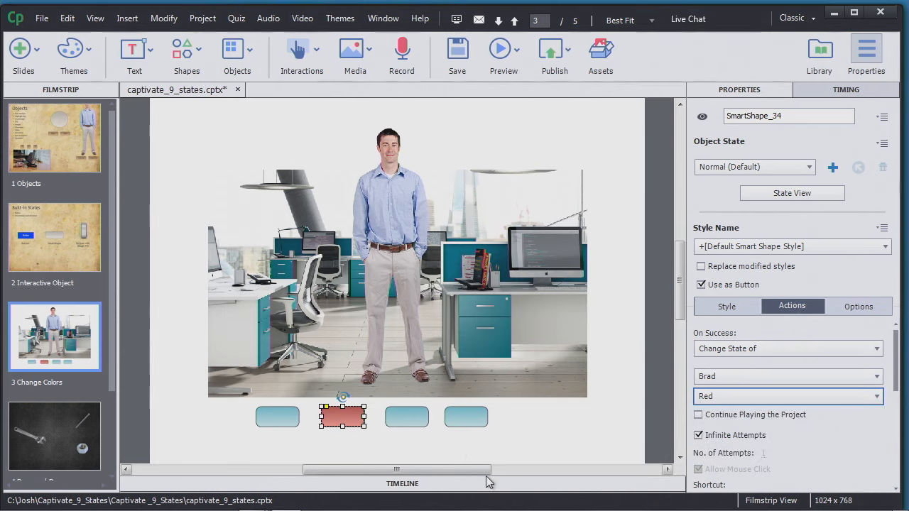
- Set the third button's success action to change the man image to its Yellow state
left_click(411, 419)
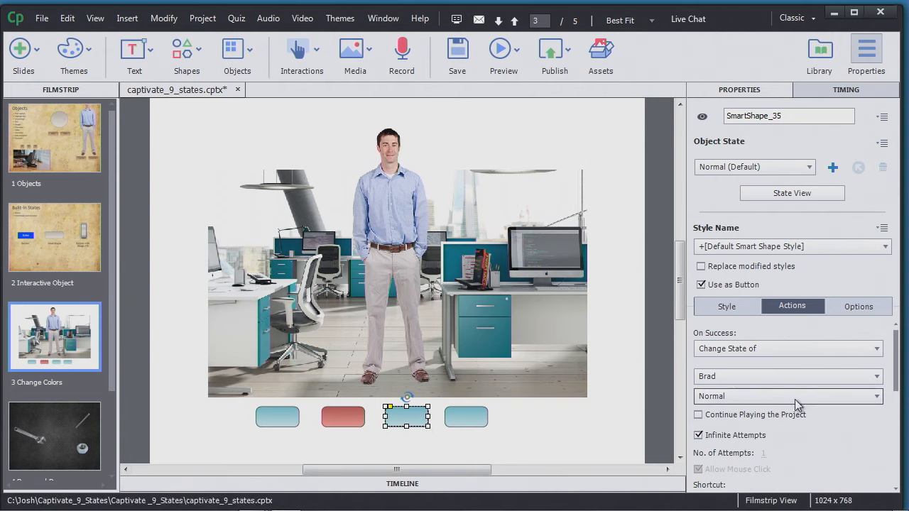
left_click(763, 397)
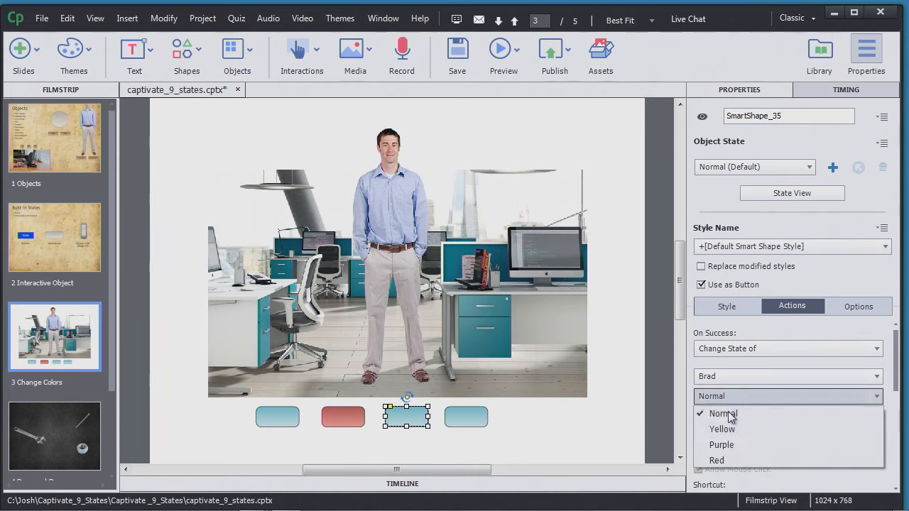
left_click(732, 430)
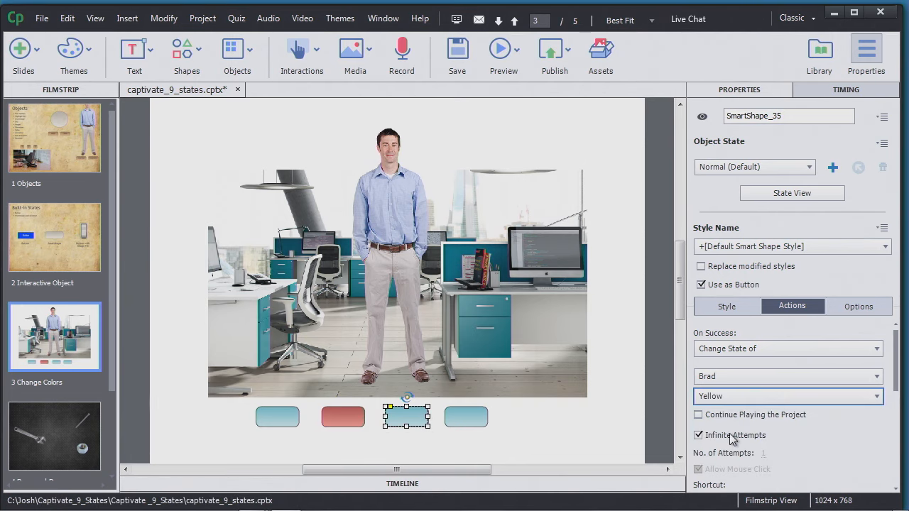
- Fill the third button in the row with the tan-brown preset gradient
left_click(725, 310)
left_click(798, 434)
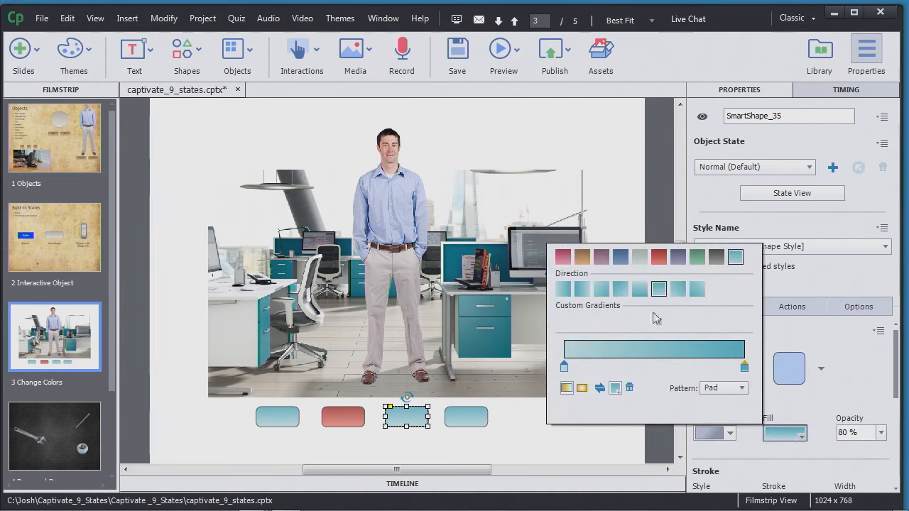
left_click(582, 256)
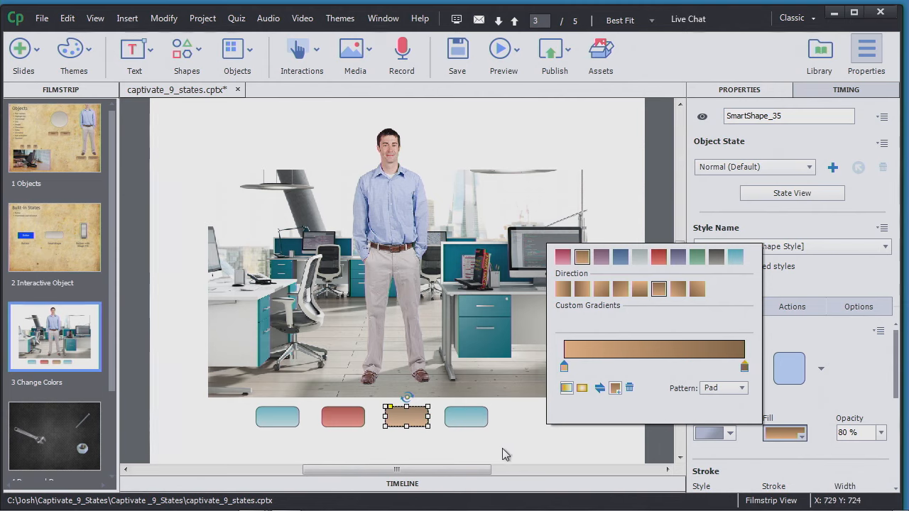
left_click(482, 430)
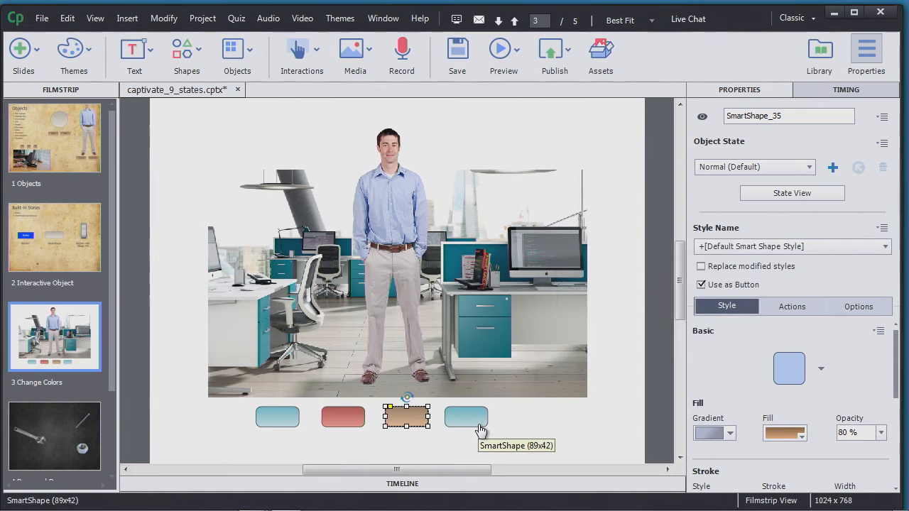
- Fill the fourth button in the row with the muted purple preset gradient
left_click(480, 425)
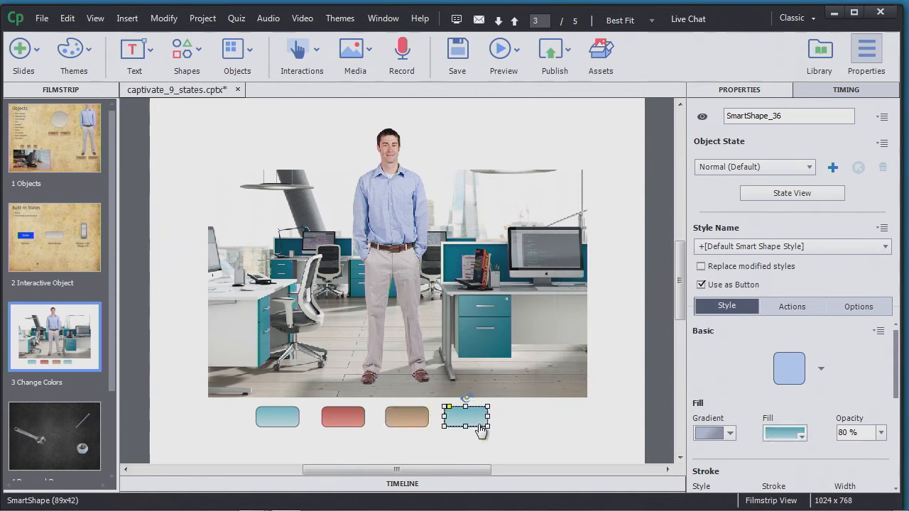
left_click(782, 441)
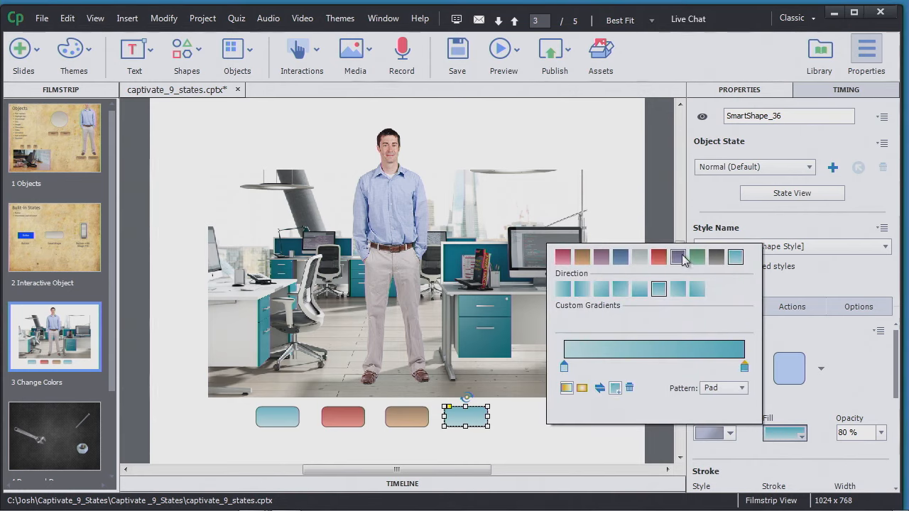
left_click(679, 257)
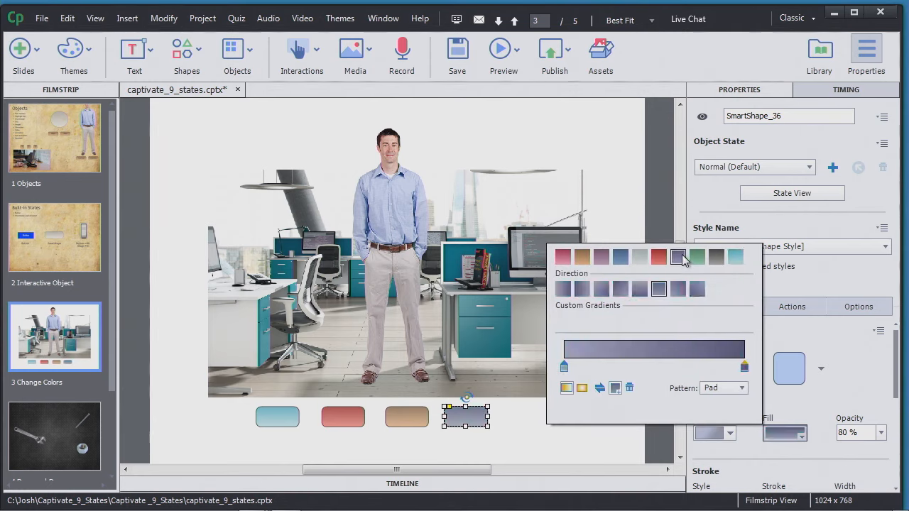
- Set the fourth button's success action to change the man image to its Purple state
left_click(800, 307)
left_click(753, 398)
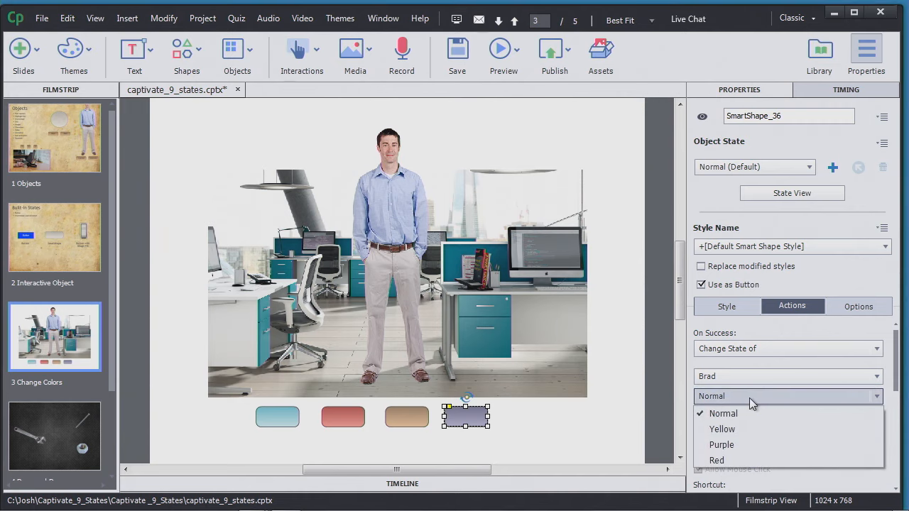
left_click(722, 445)
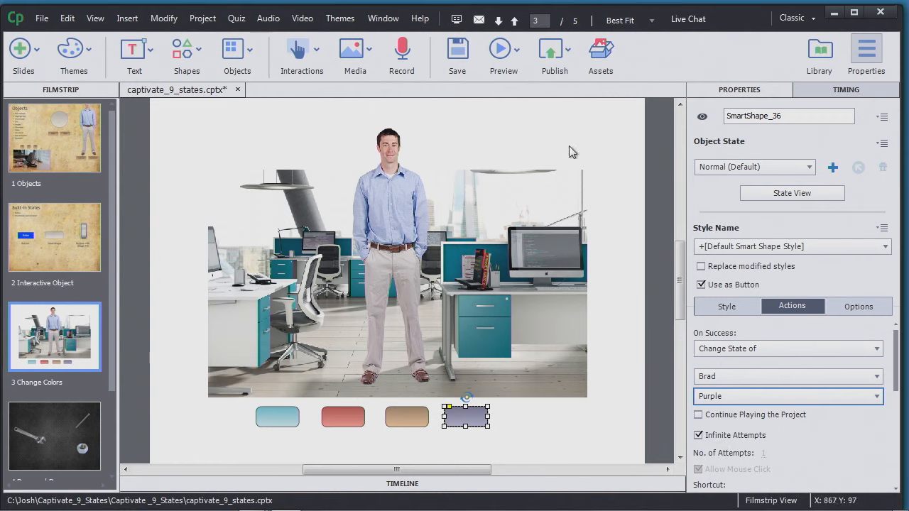
- Preview the slide, test the four coloured buttons on the man's shirt, and close the preview
left_click(510, 54)
left_click(534, 179)
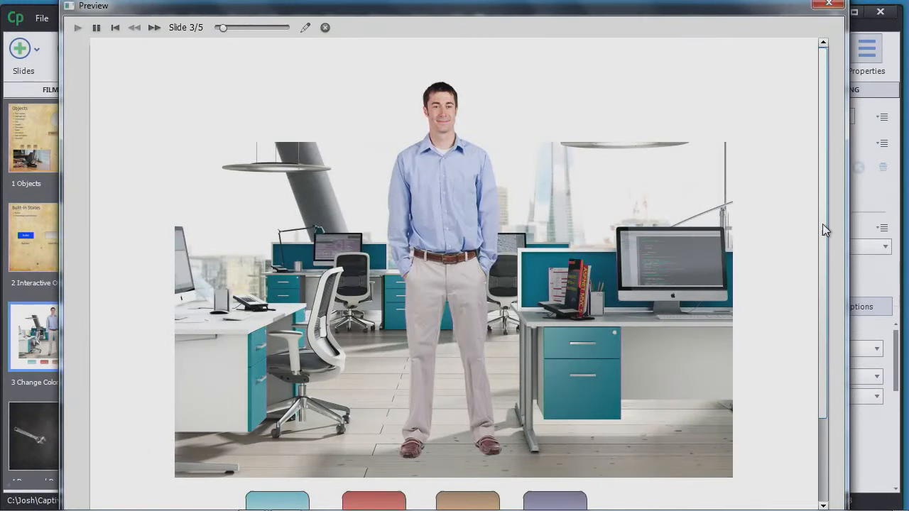
left_click_drag(824, 225, 824, 285)
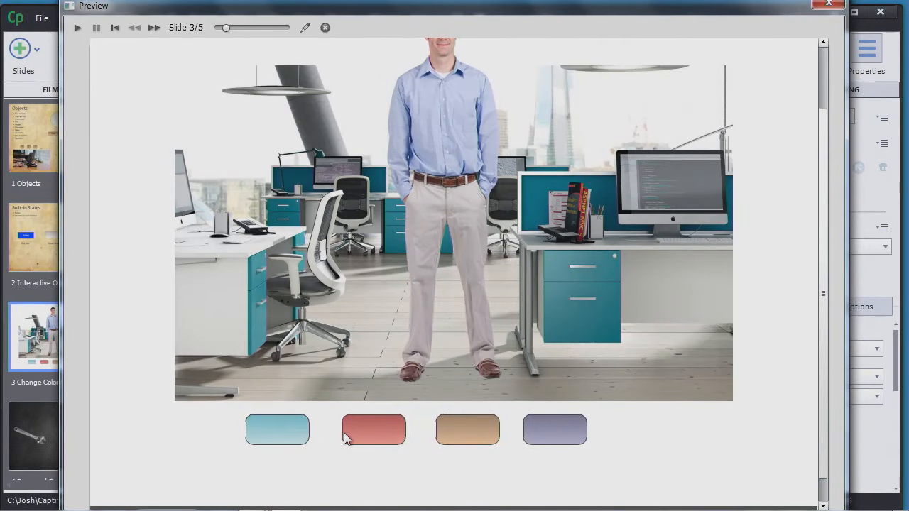
left_click(390, 433)
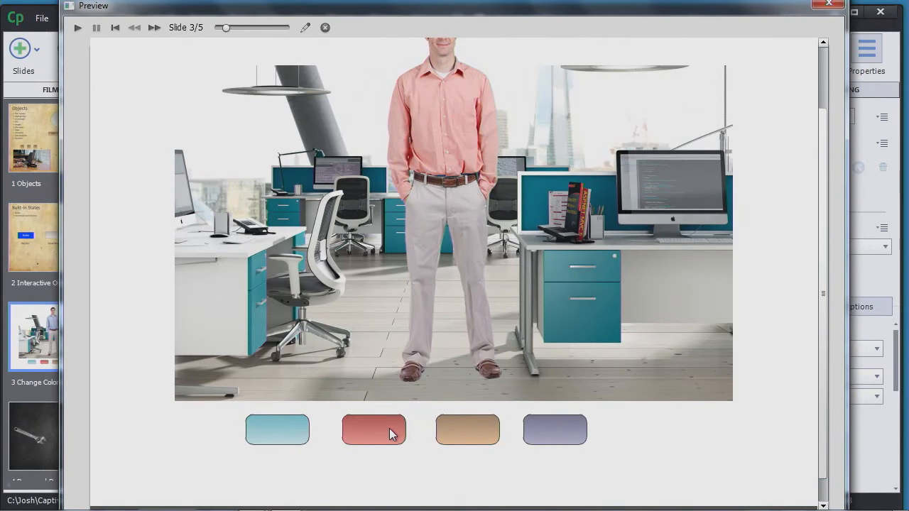
left_click(465, 426)
left_click(545, 429)
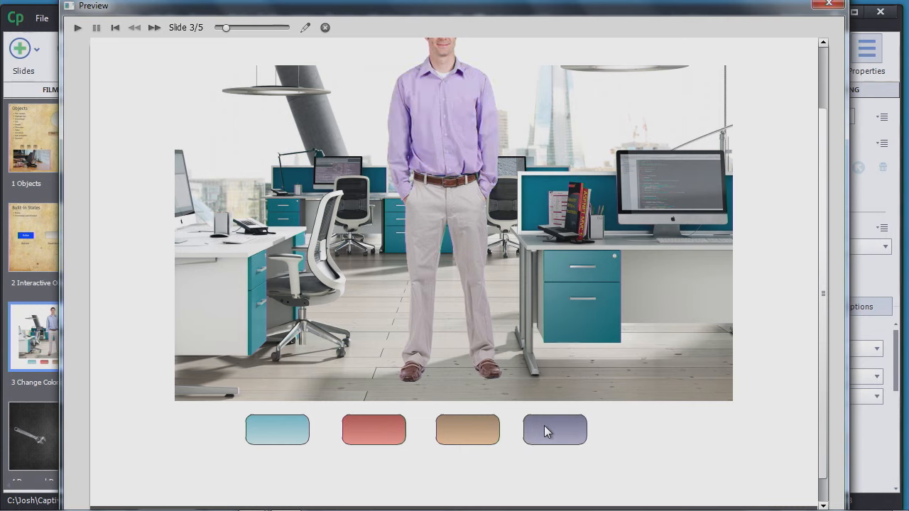
left_click(468, 429)
left_click(378, 434)
left_click(260, 424)
left_click(372, 436)
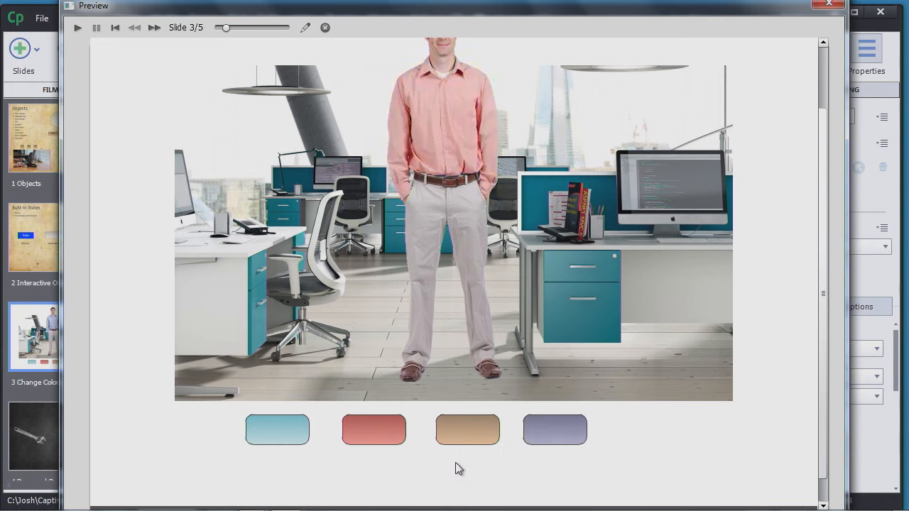
left_click(469, 440)
left_click(542, 426)
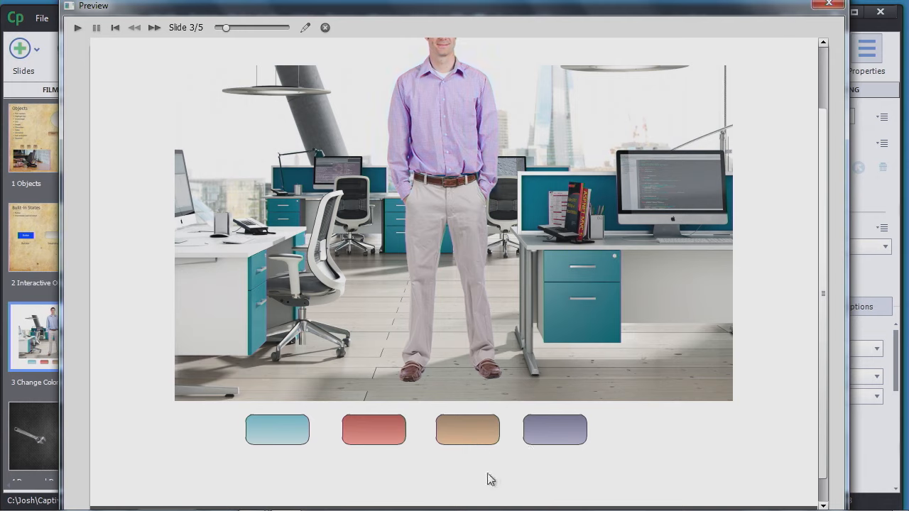
left_click(484, 433)
left_click(391, 442)
left_click(837, 5)
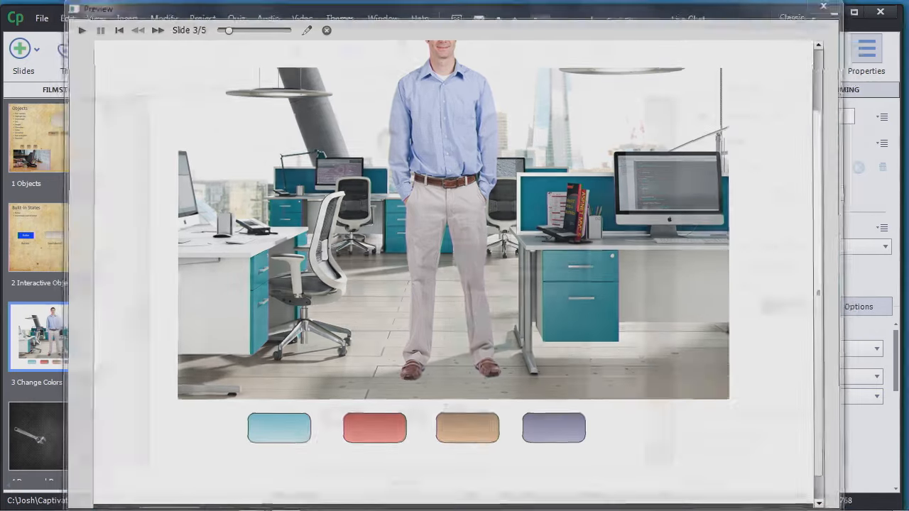
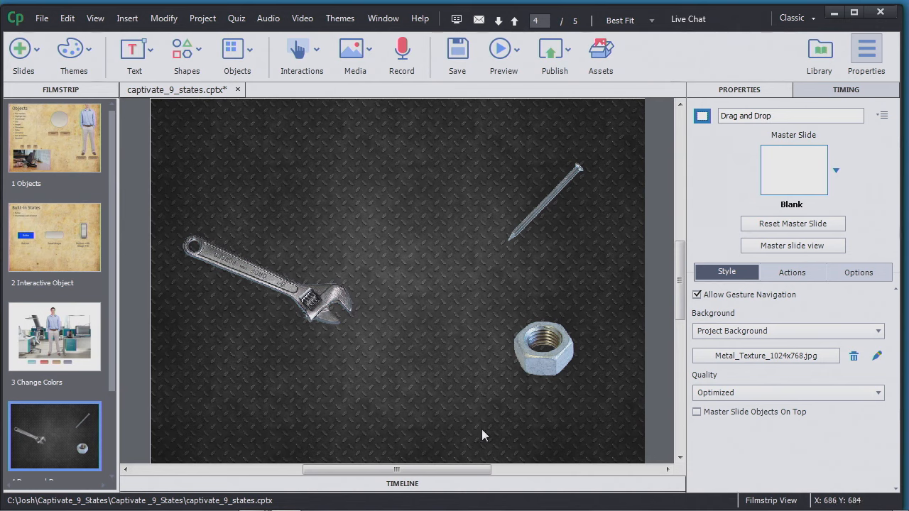
- Examine which object states are available for the wrench, nail and hex nut images on the Drag and Drop slide
left_click(324, 311)
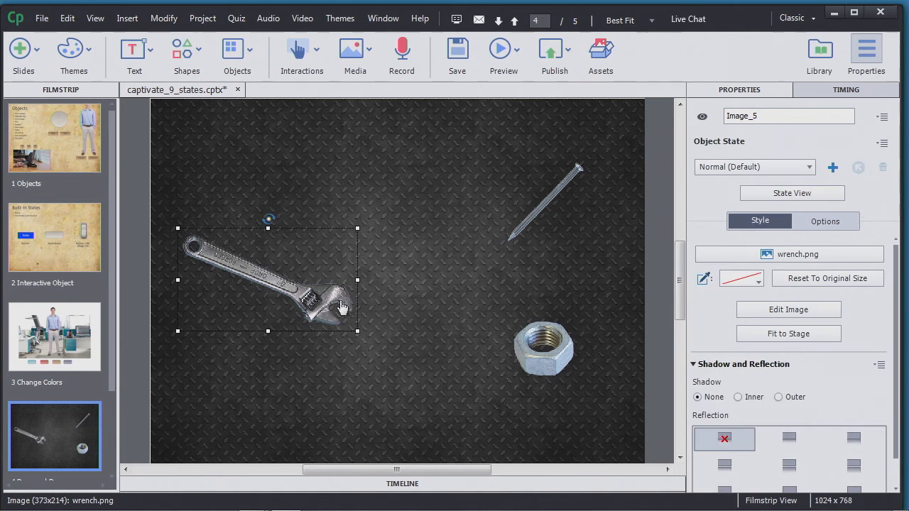
left_click(810, 167)
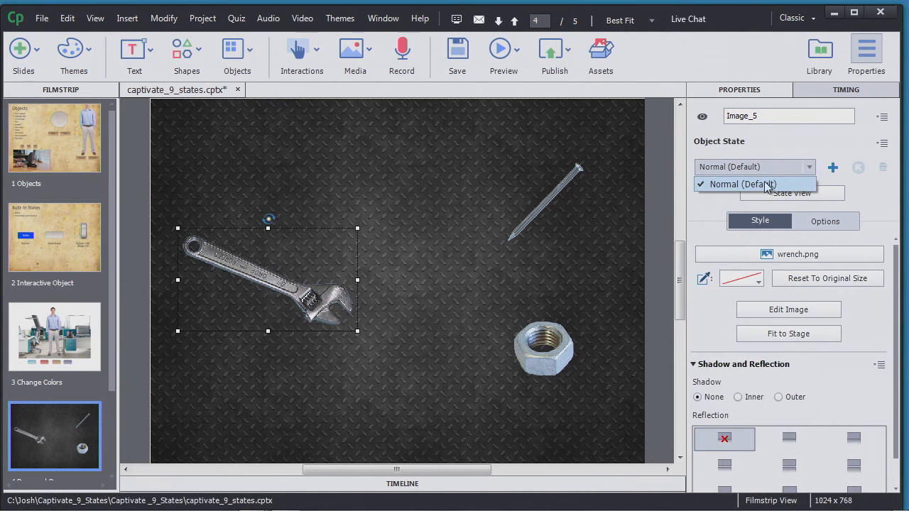
left_click(561, 193)
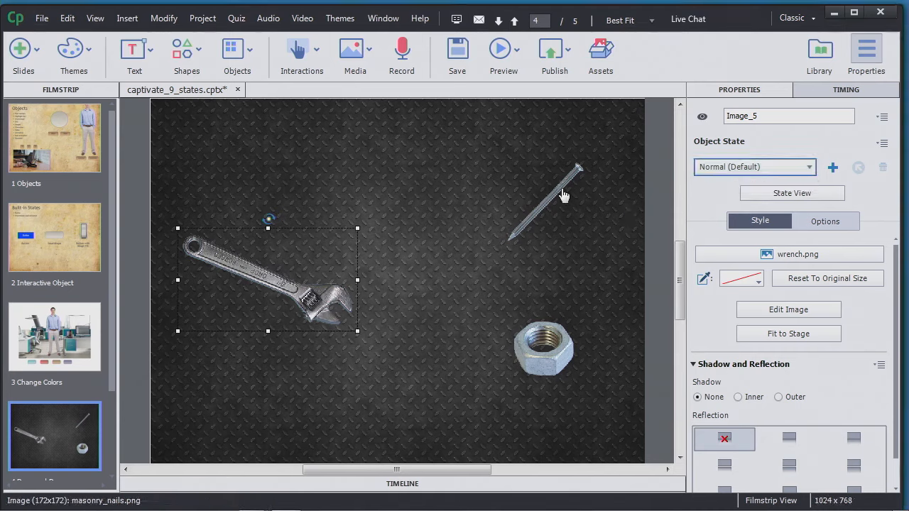
left_click(561, 193)
left_click(636, 308)
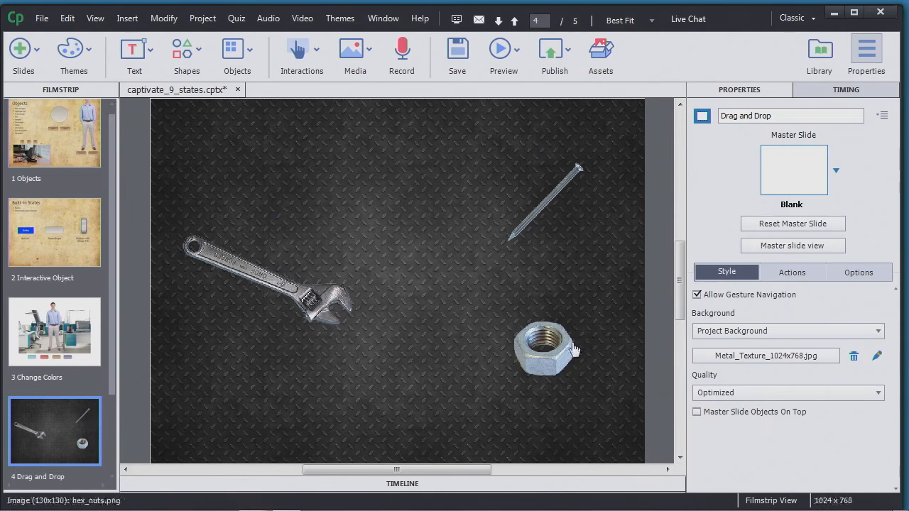
left_click(568, 348)
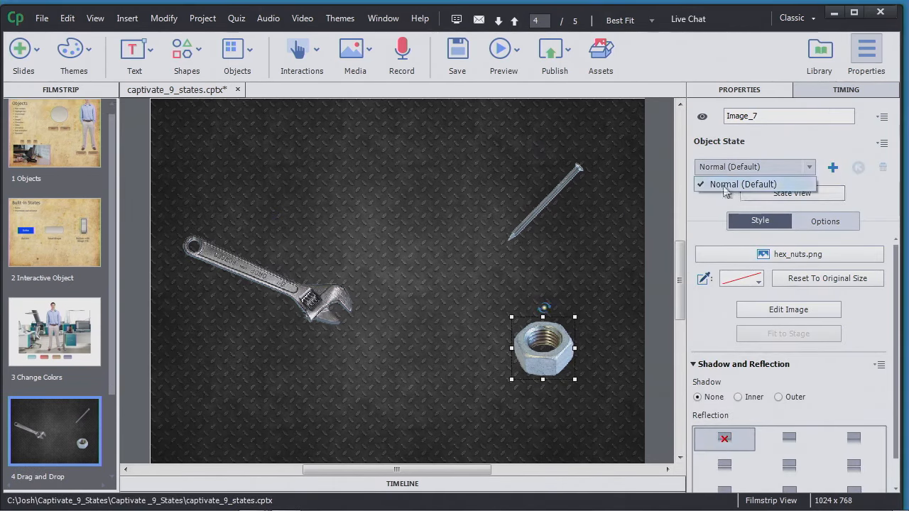
left_click(380, 286)
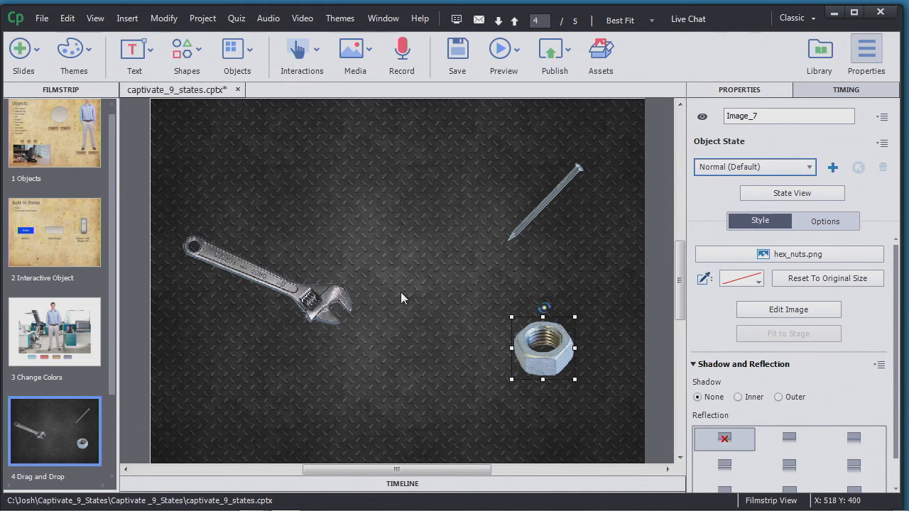
- Start a Drag and Drop interaction with the wrench image as the drag source
left_click(318, 61)
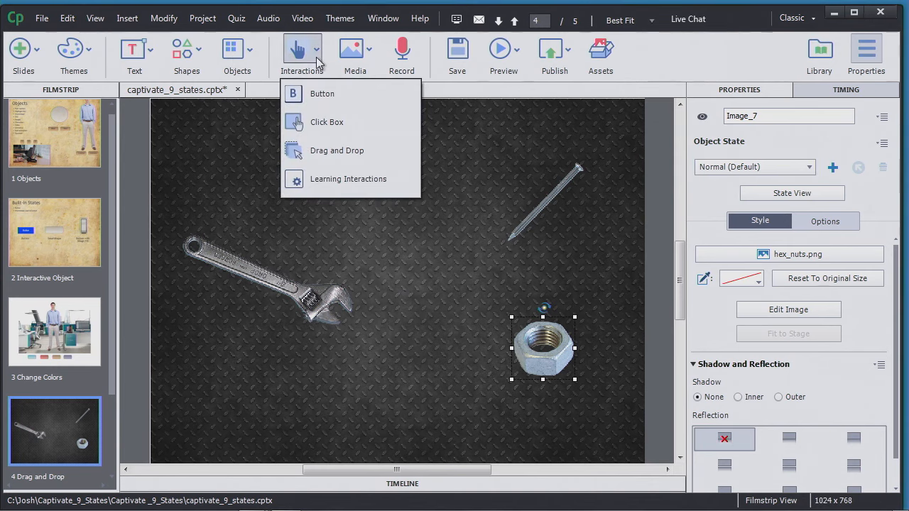
left_click(329, 154)
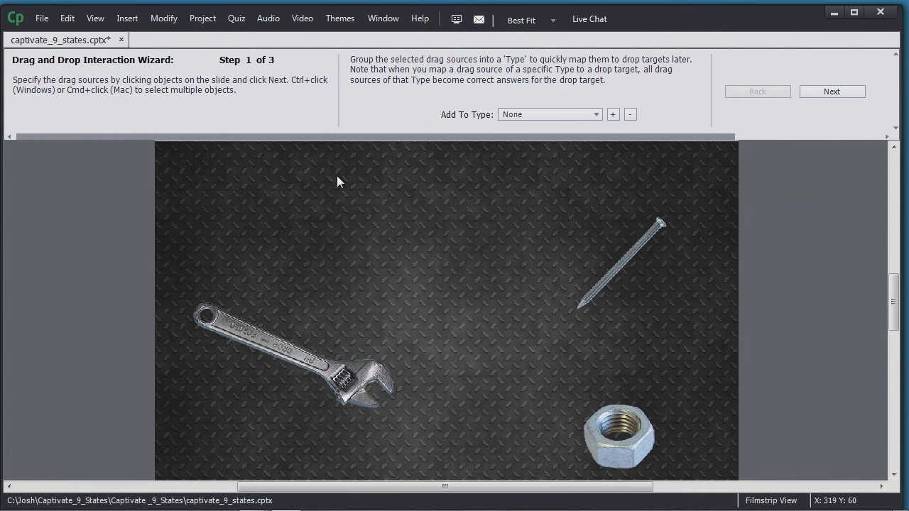
left_click(344, 377)
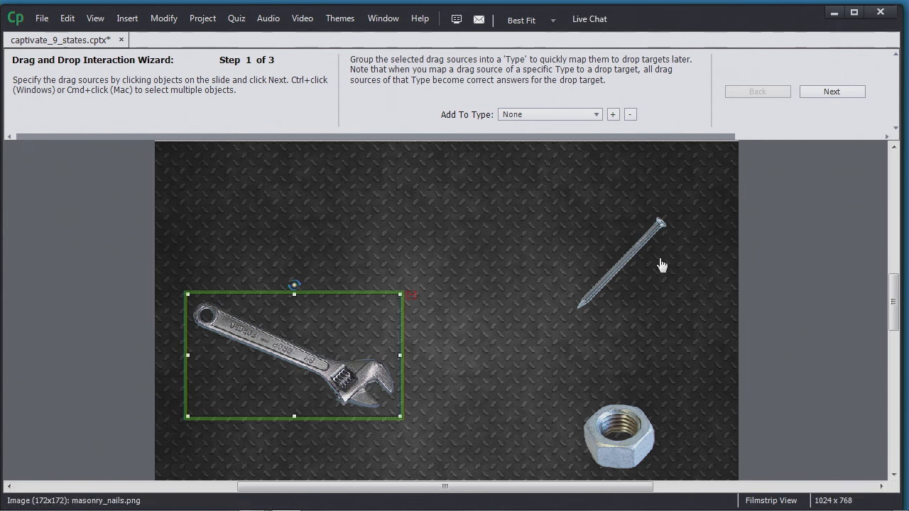
left_click(832, 93)
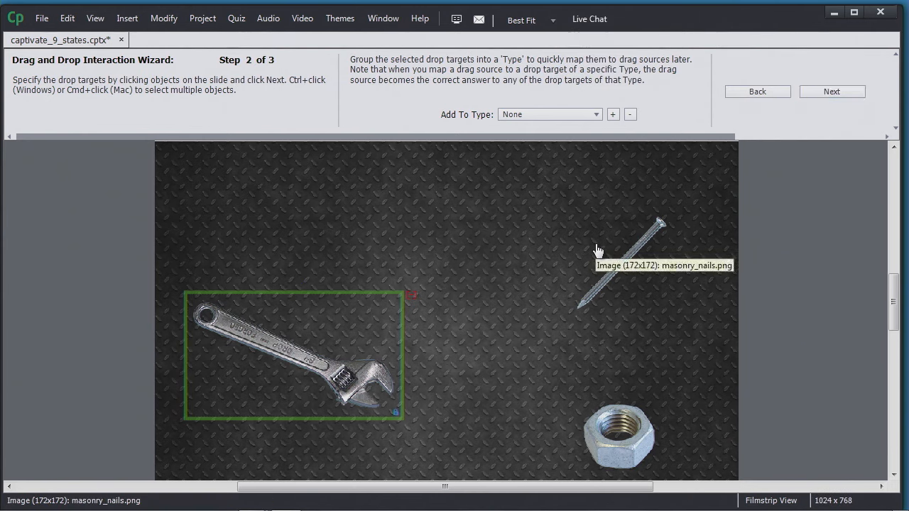
- Specify the nail and hex nut images as the drop targets
left_click(618, 274)
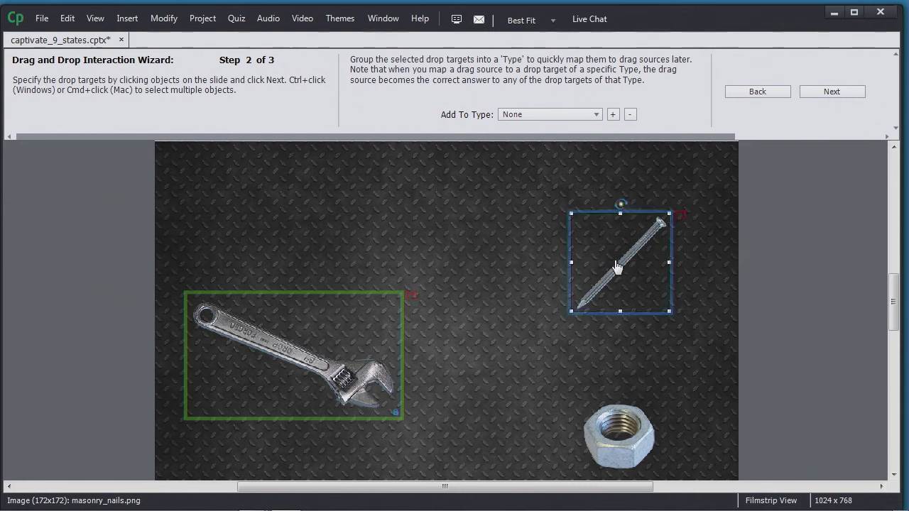
left_click(618, 435, "ctrl")
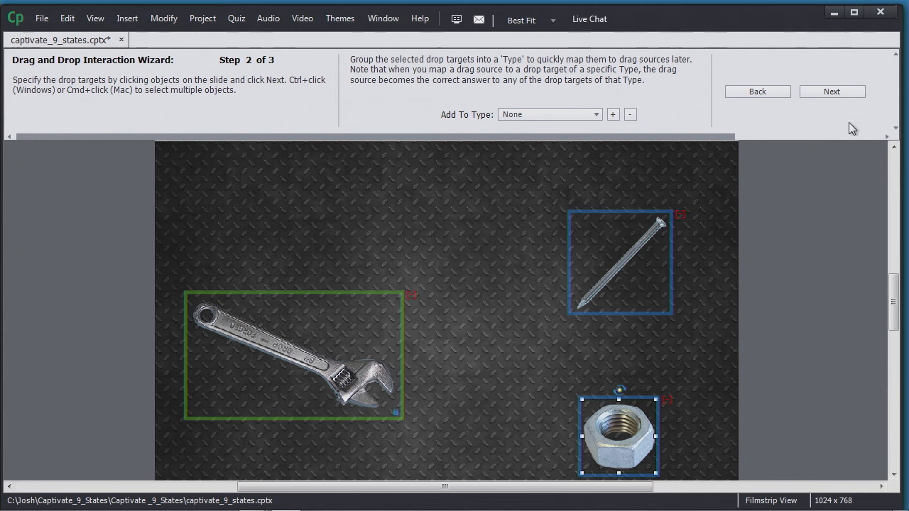
left_click(850, 96)
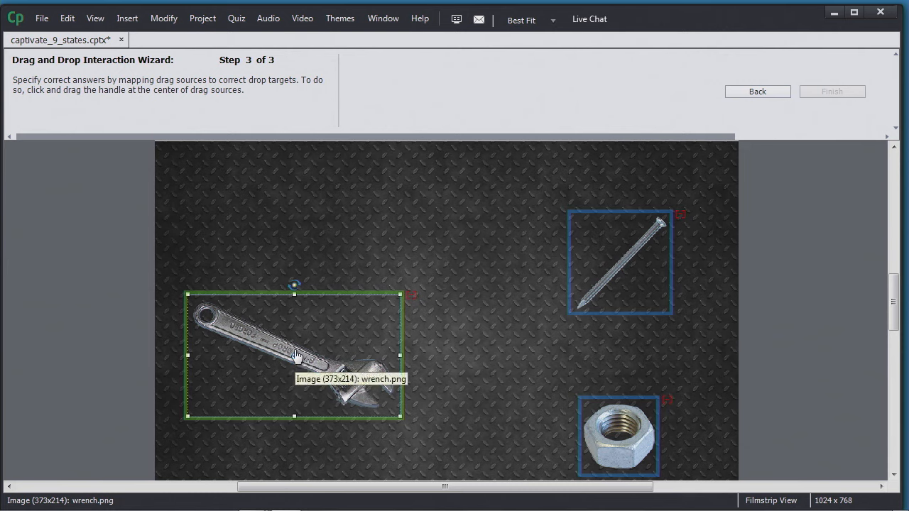
- Map the wrench to the hex nut as the correct answer and finish the Drag and Drop interaction
left_click_drag(294, 356, 623, 437)
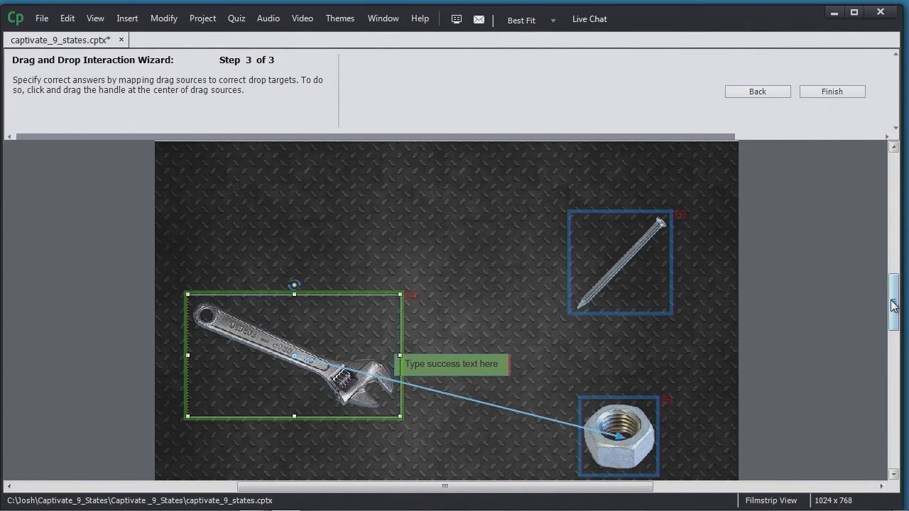
left_click_drag(894, 305, 893, 318)
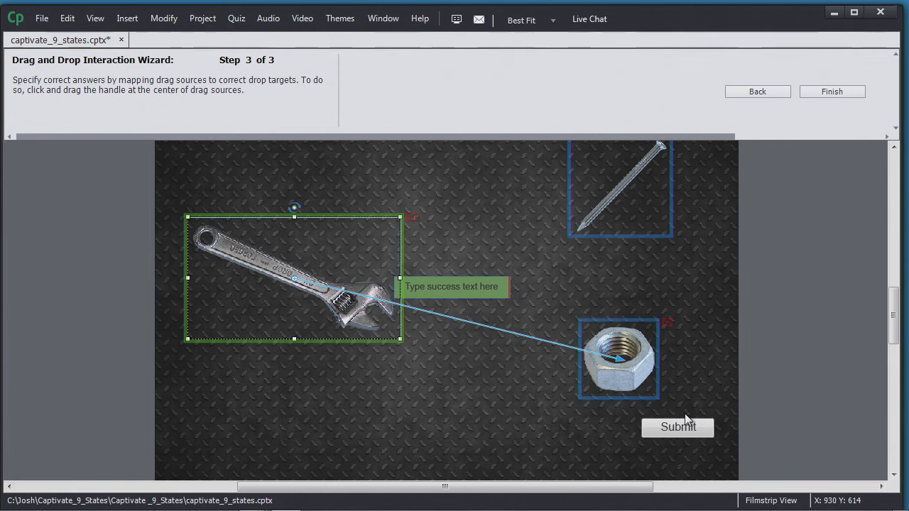
key("ctrl+s")
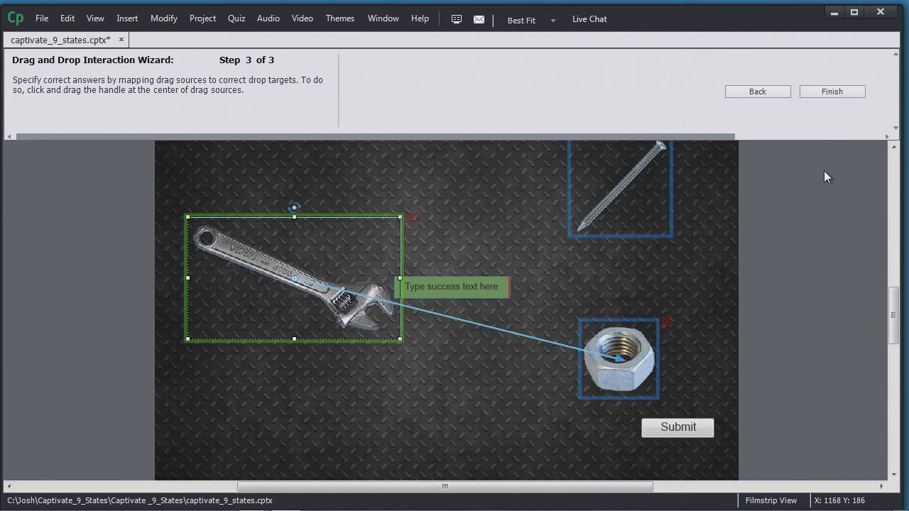
left_click(832, 91)
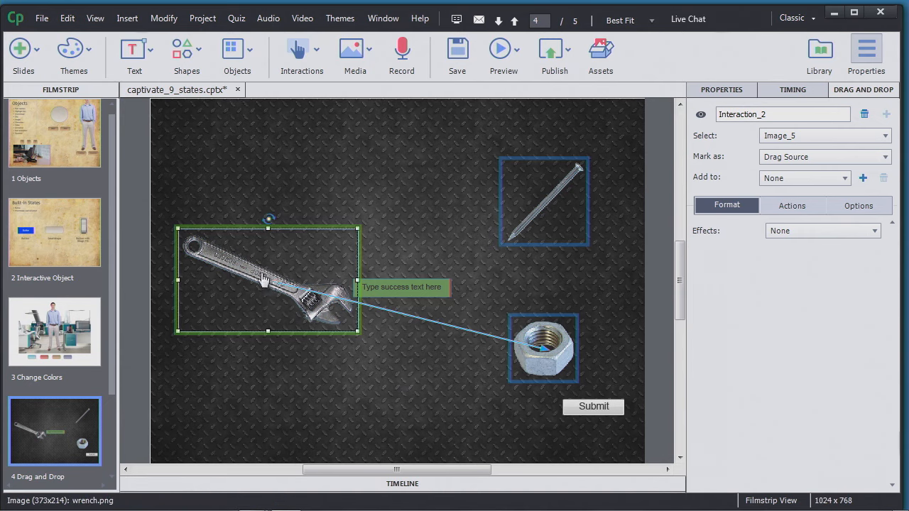
- Check the wrench image's list of object states in its properties
left_click(732, 89)
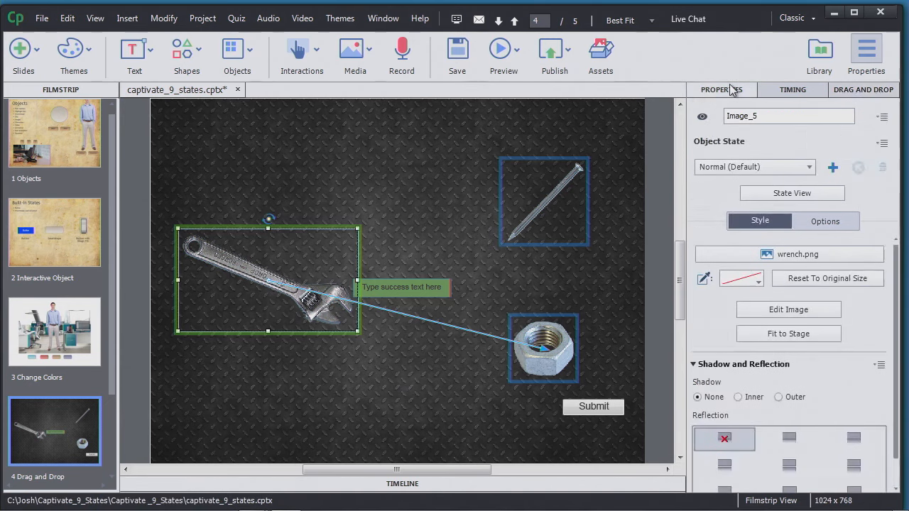
left_click(809, 167)
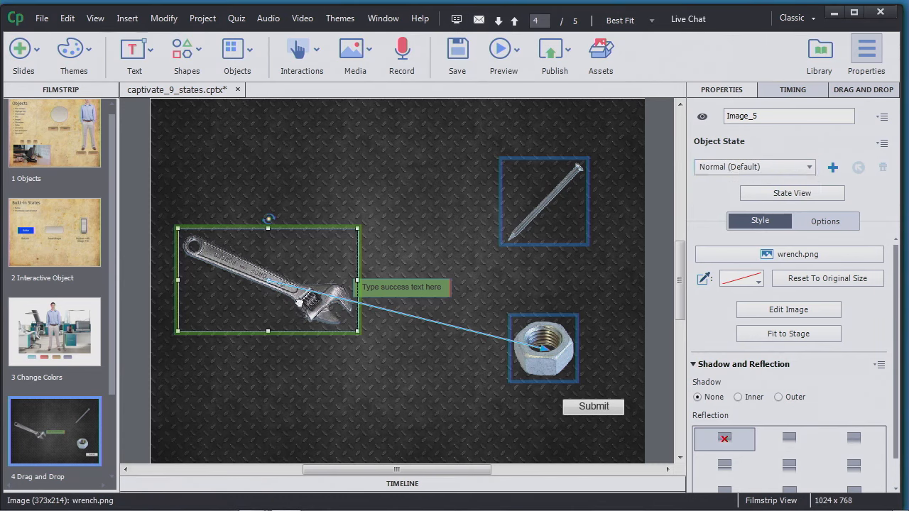
- Check which object states the hex nut image has
left_click(746, 184)
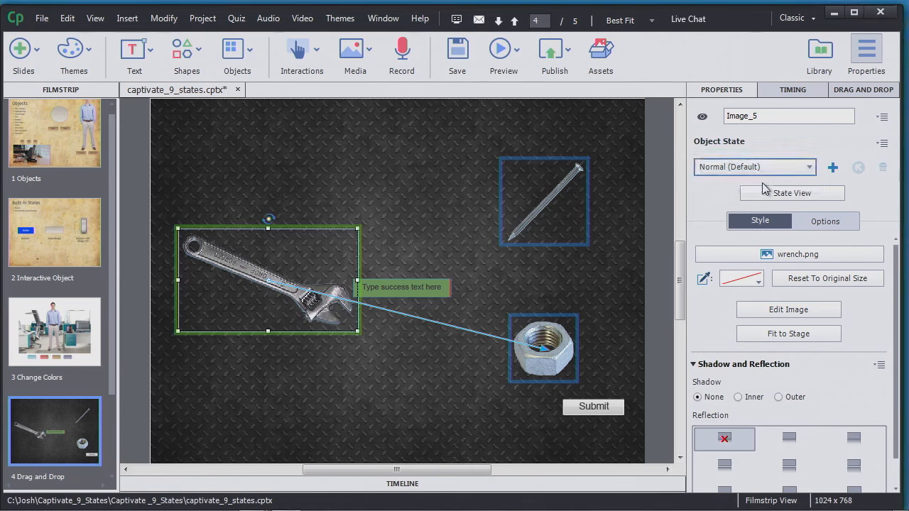
left_click(559, 358)
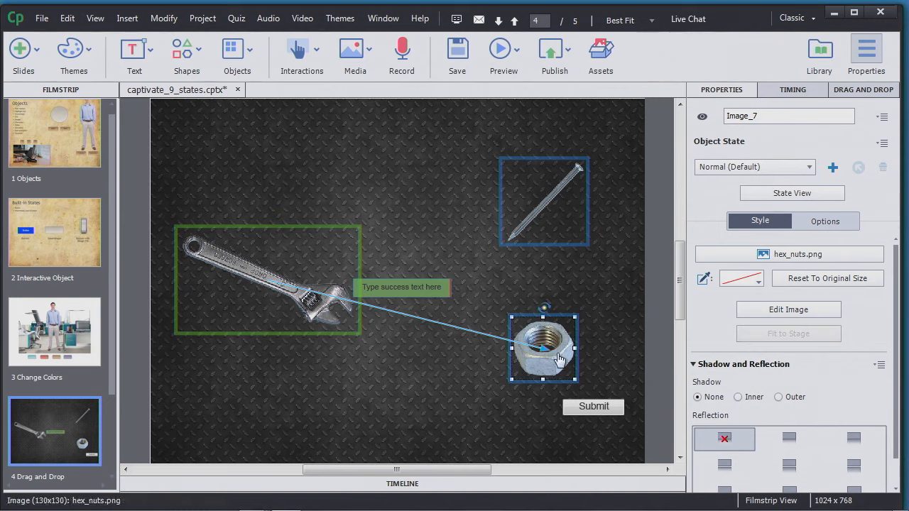
left_click(764, 169)
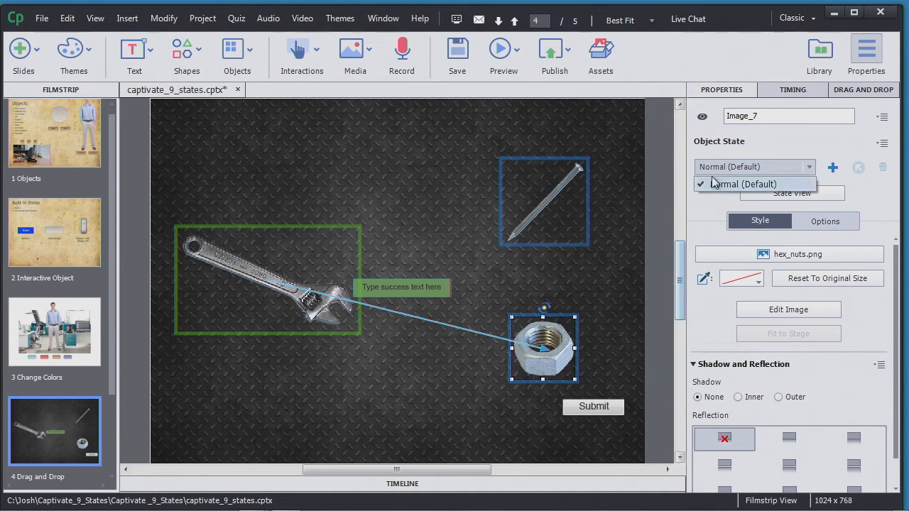
left_click(706, 201)
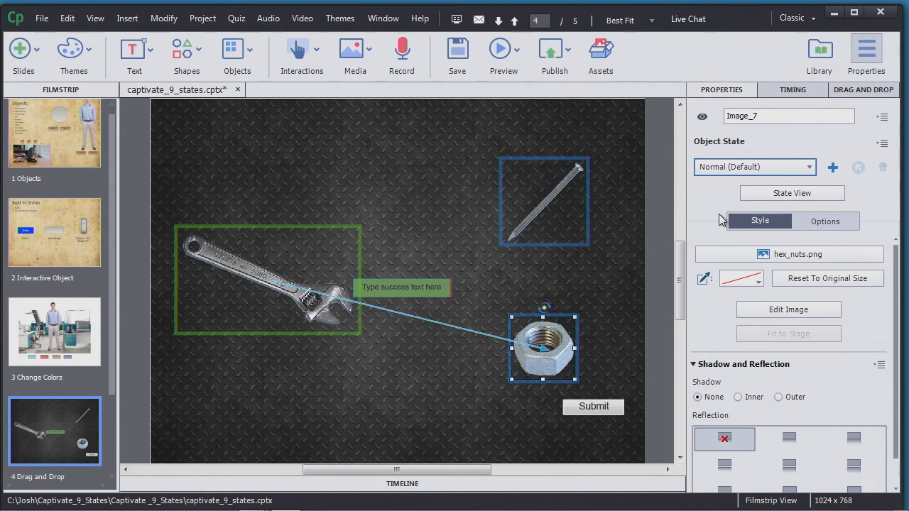
- Add the built-in DragStart state to the wrench image
left_click(263, 275)
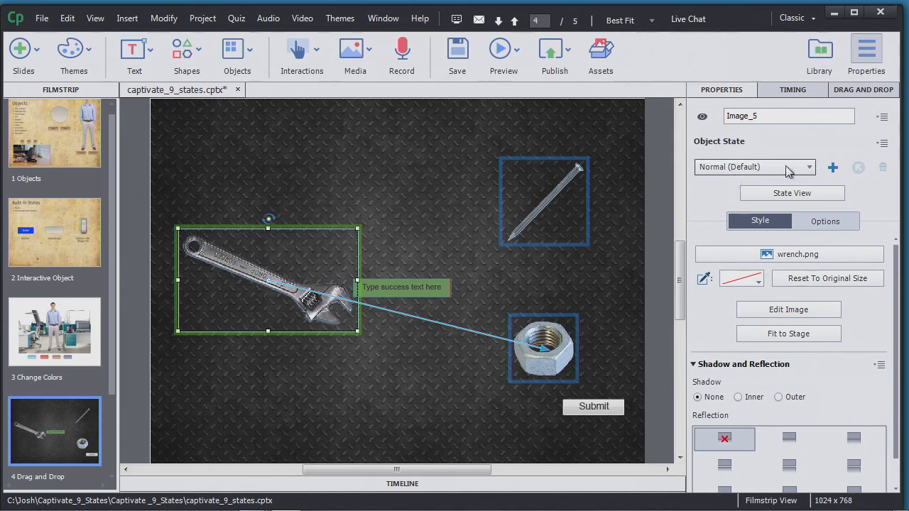
left_click(833, 167)
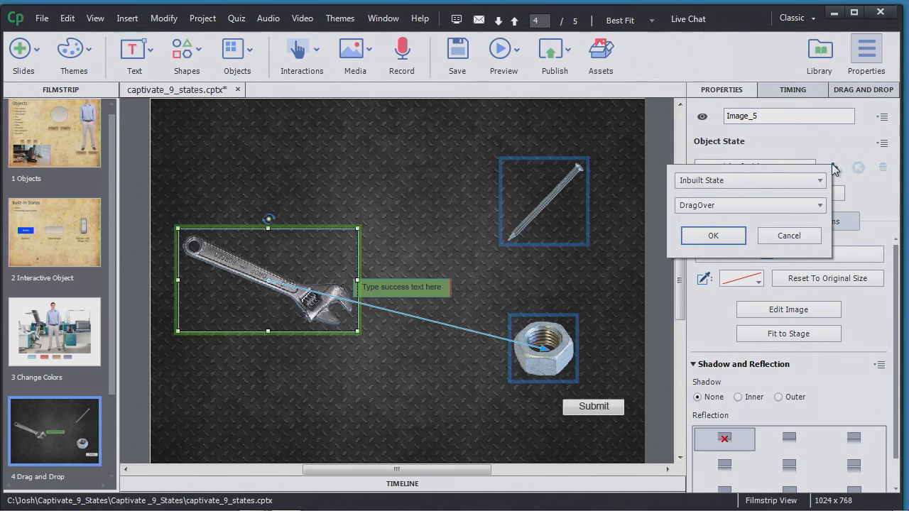
left_click(818, 183)
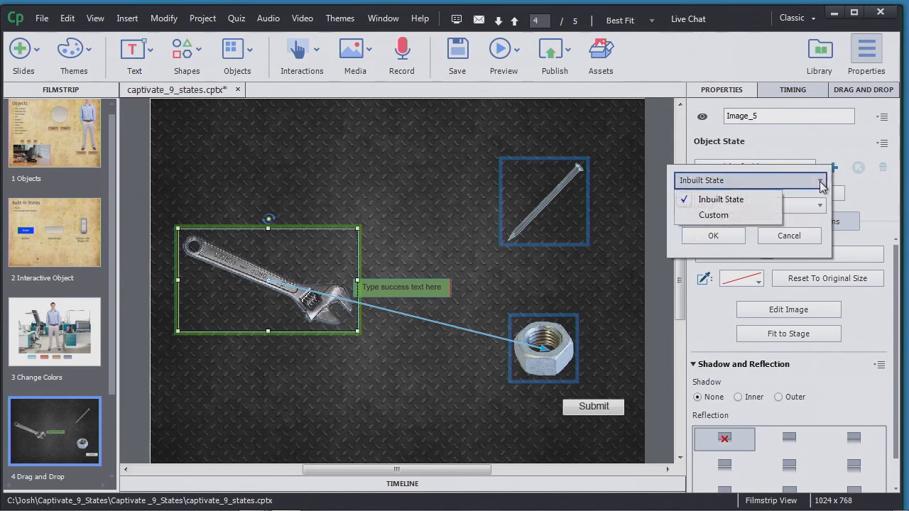
left_click(744, 197)
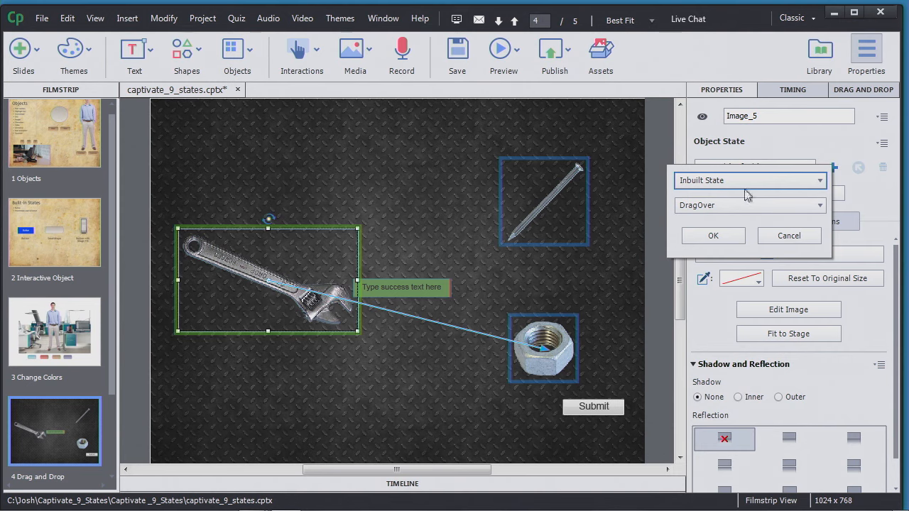
left_click(820, 205)
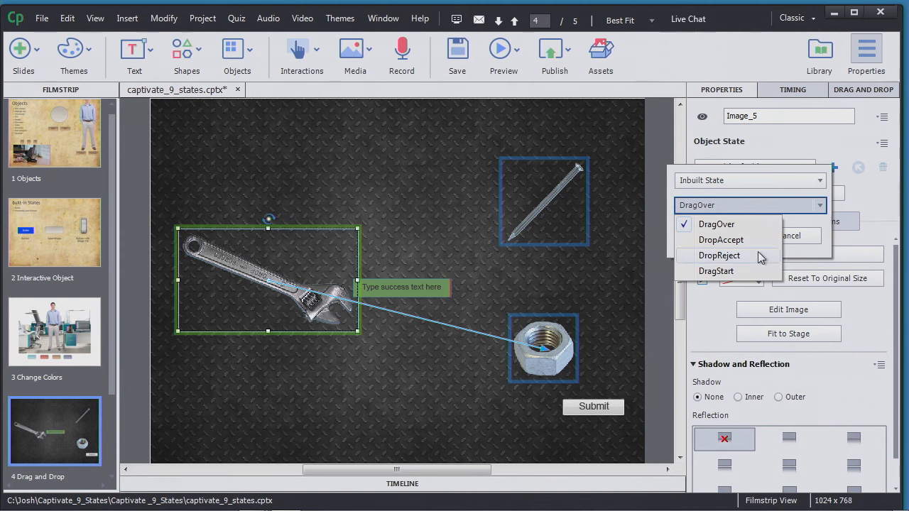
left_click(728, 274)
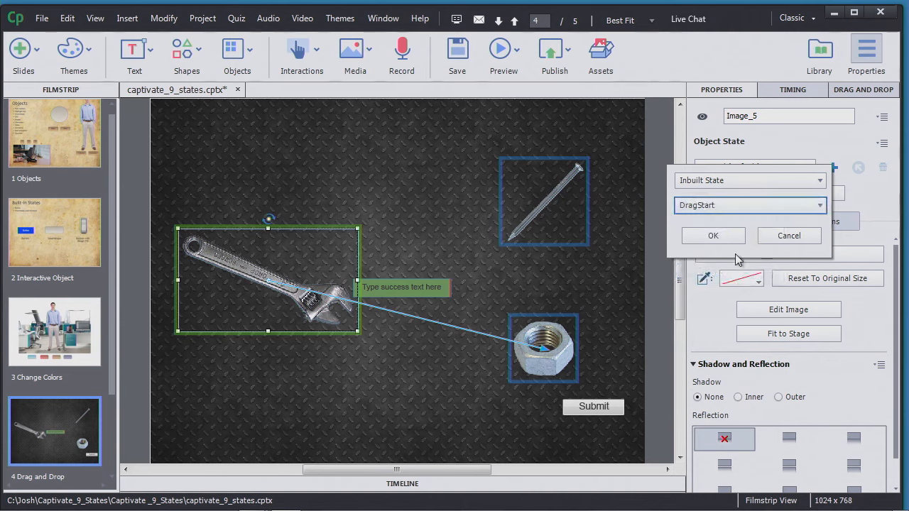
left_click(722, 237)
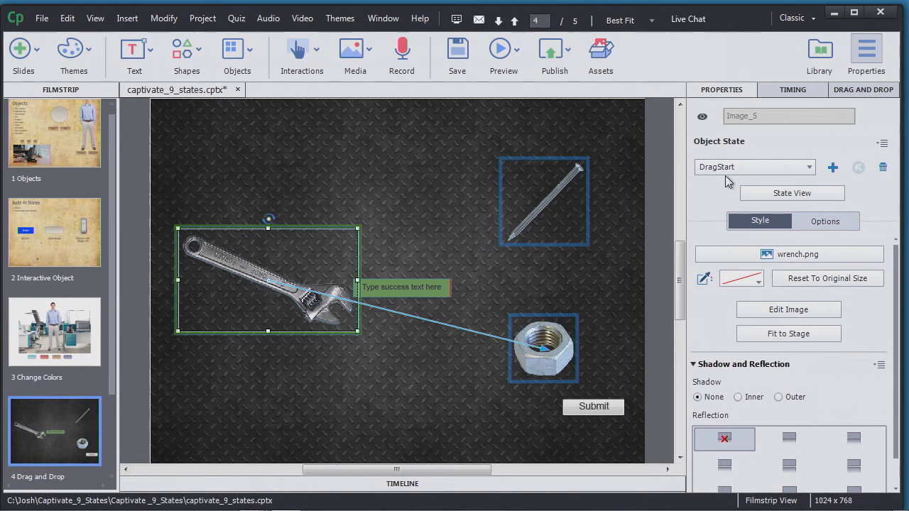
- Edit the wrench image in its DragStart state, setting Hue to 103 and Saturation to 73
left_click(789, 310)
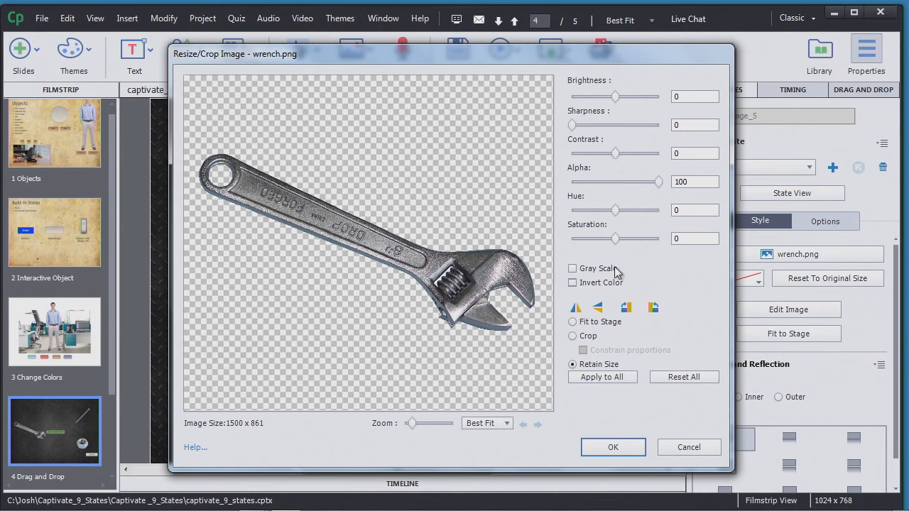
left_click_drag(616, 210, 658, 210)
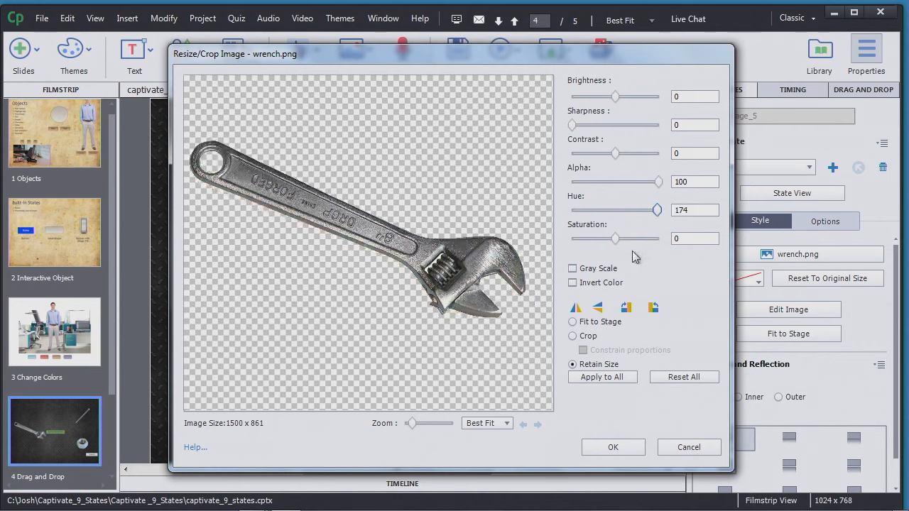
left_click_drag(616, 242, 648, 244)
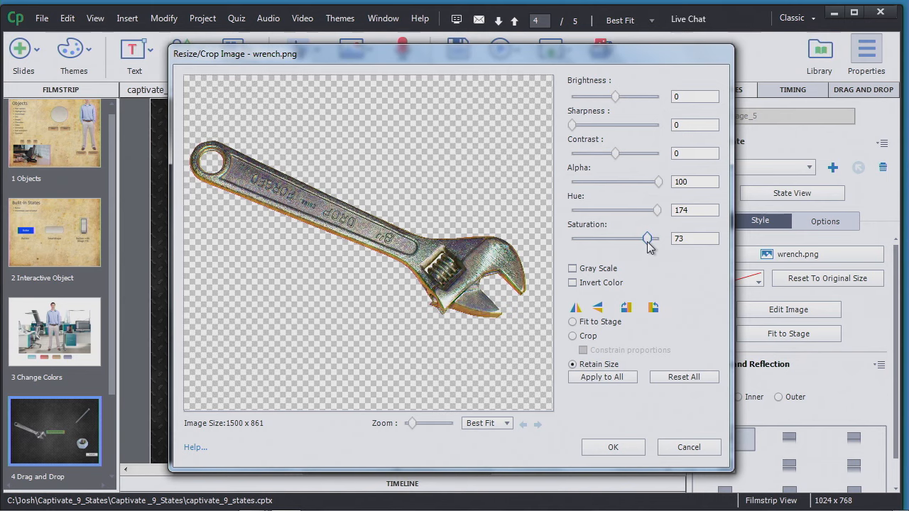
mouse_move(658, 210)
left_mouse_down()
mouse_move(577, 215)
mouse_move(645, 220)
left_mouse_up()
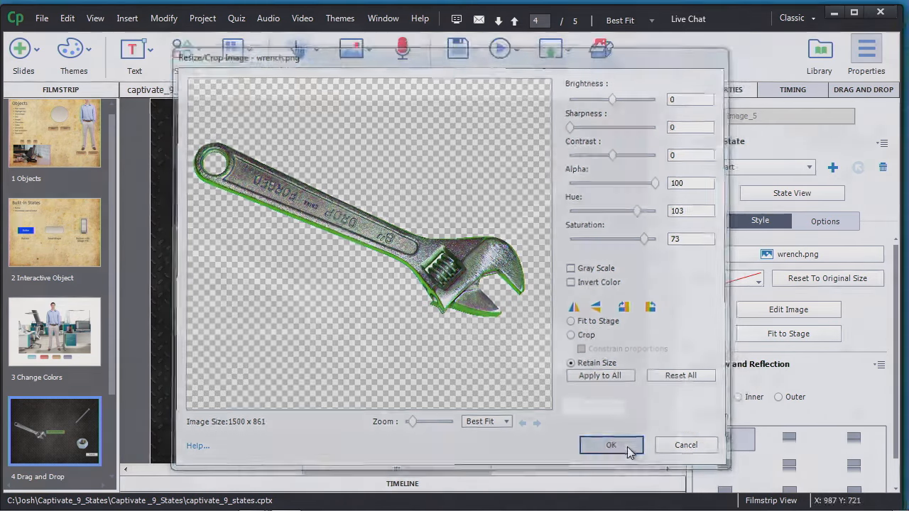
left_click(628, 447)
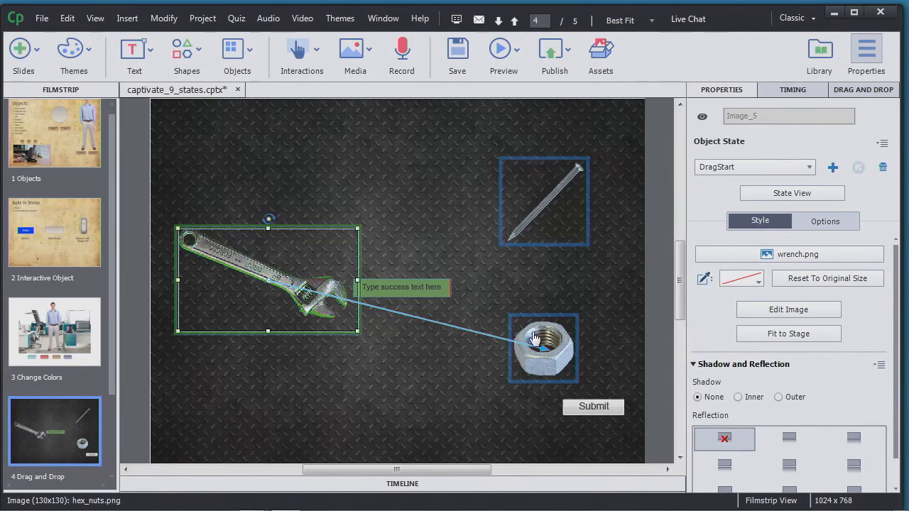
- Add the built-in DropAccept state to the hex nut image
left_click(564, 360)
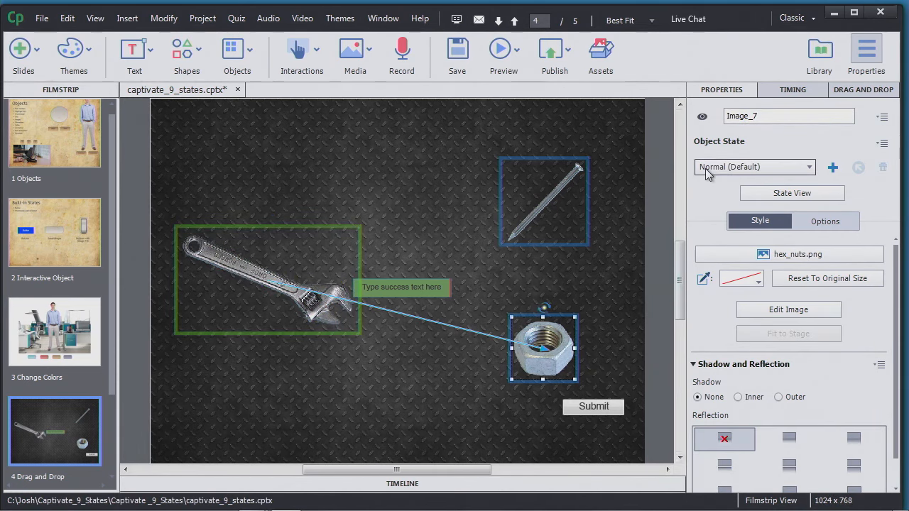
left_click(813, 167)
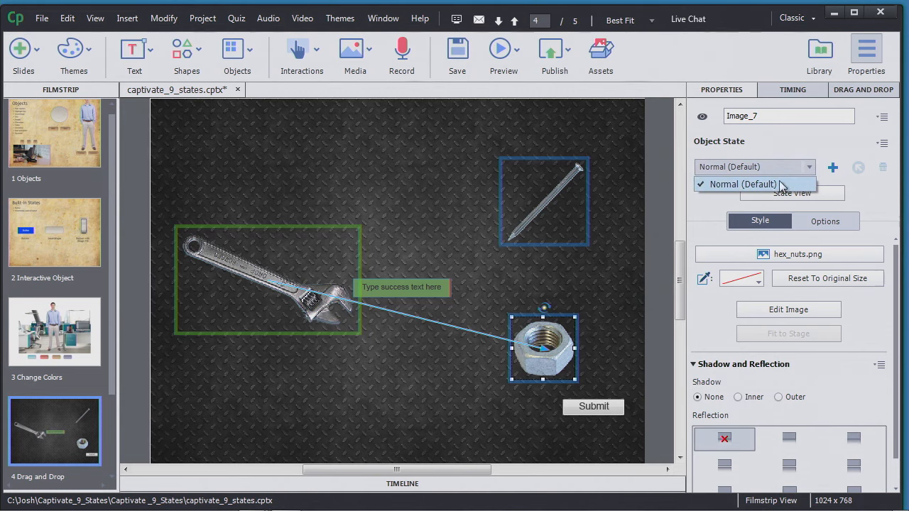
left_click(834, 168)
left_click(834, 169)
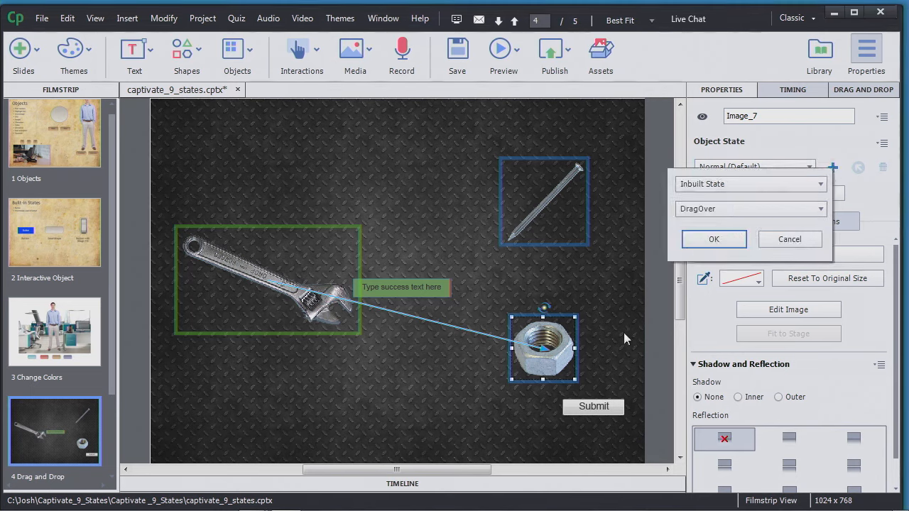
left_click(822, 209)
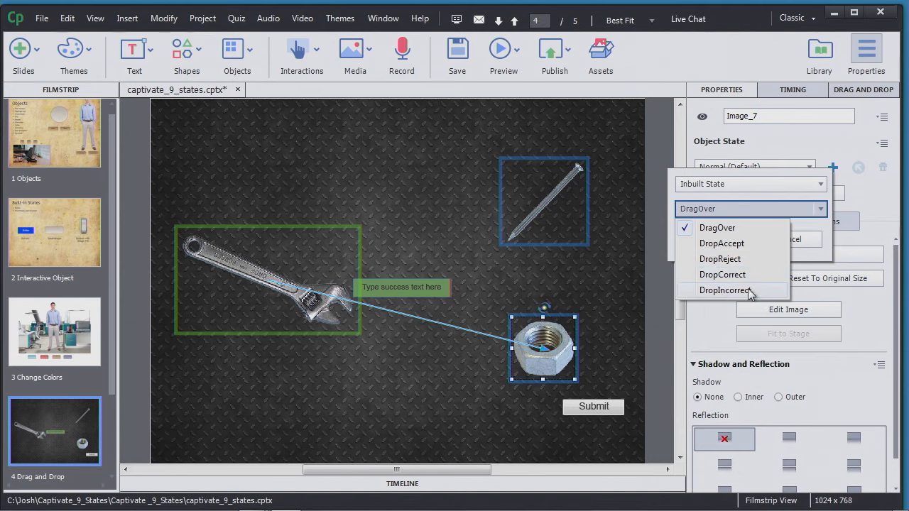
left_click(752, 243)
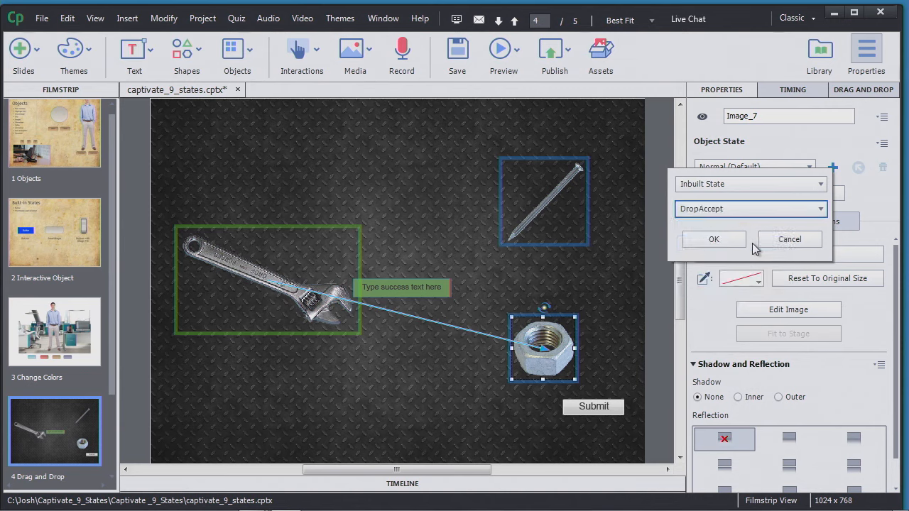
left_click(715, 238)
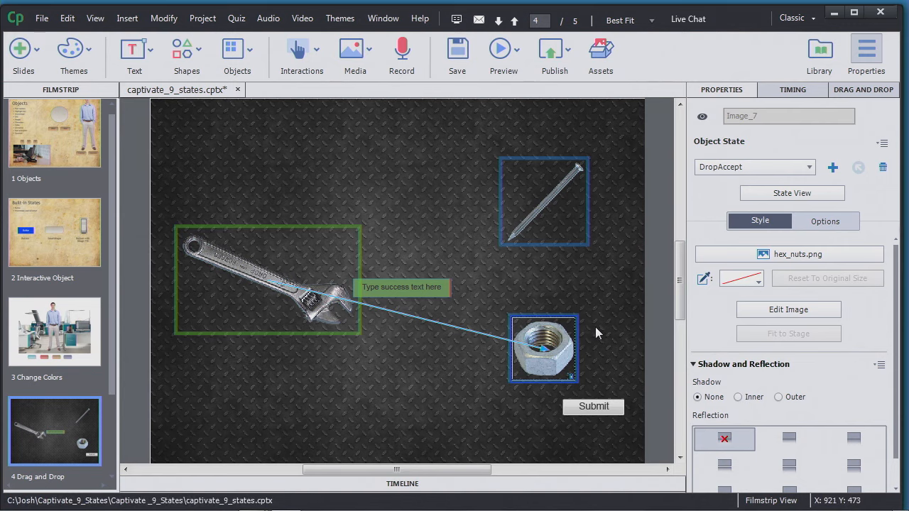
- Draw a star shape about 93 x 74 pixels beside the hex nut, directly on the slide
left_click(201, 52)
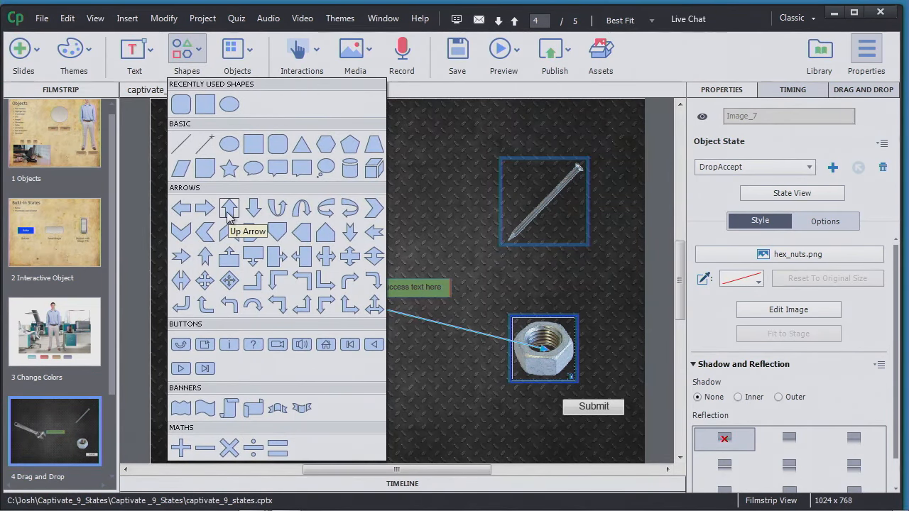
left_click(233, 169)
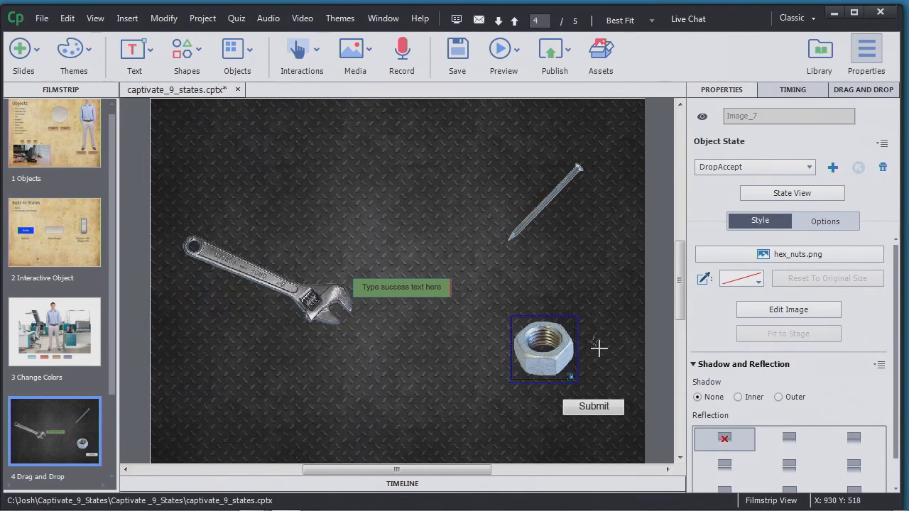
mouse_move(624, 369)
left_mouse_down()
mouse_move(579, 331)
mouse_move(612, 346)
left_mouse_up()
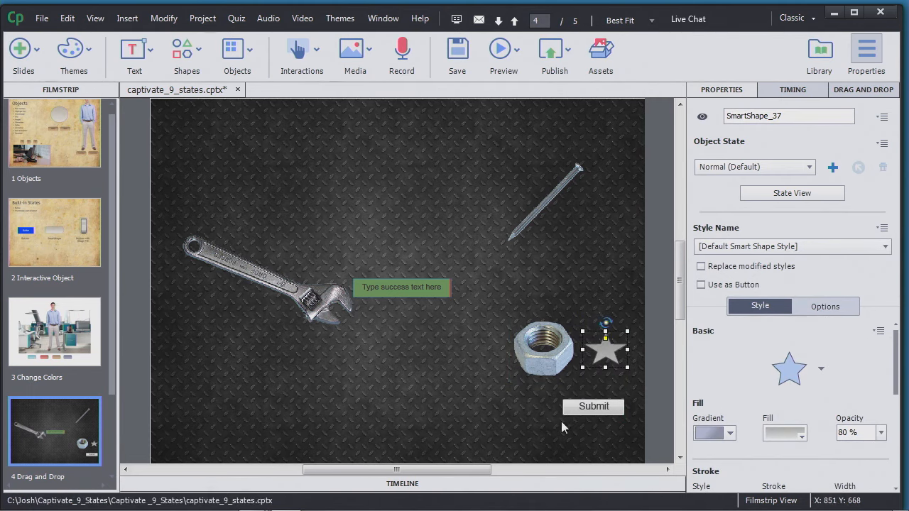
- Add a small star shape beside the hex nut within its DropAccept state, using State View, and exit the state
left_click(568, 374)
left_click(757, 167)
left_click(763, 200)
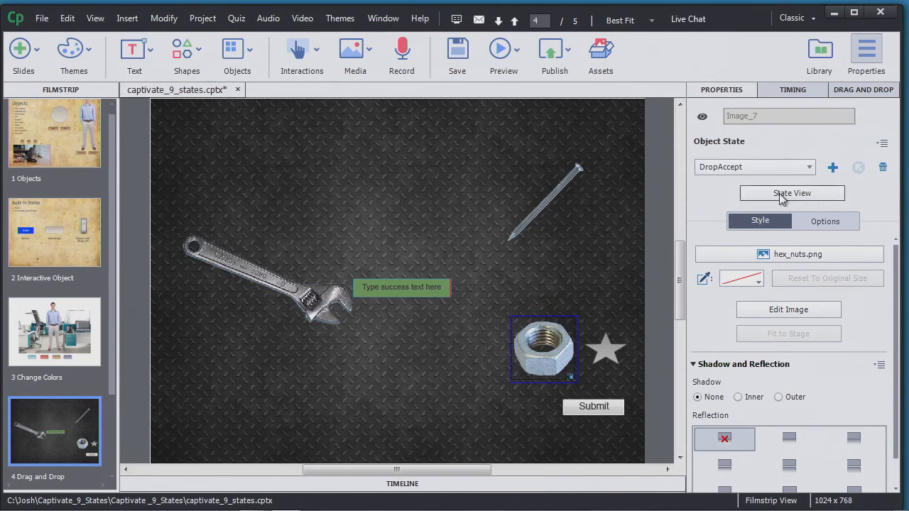
left_click(788, 195)
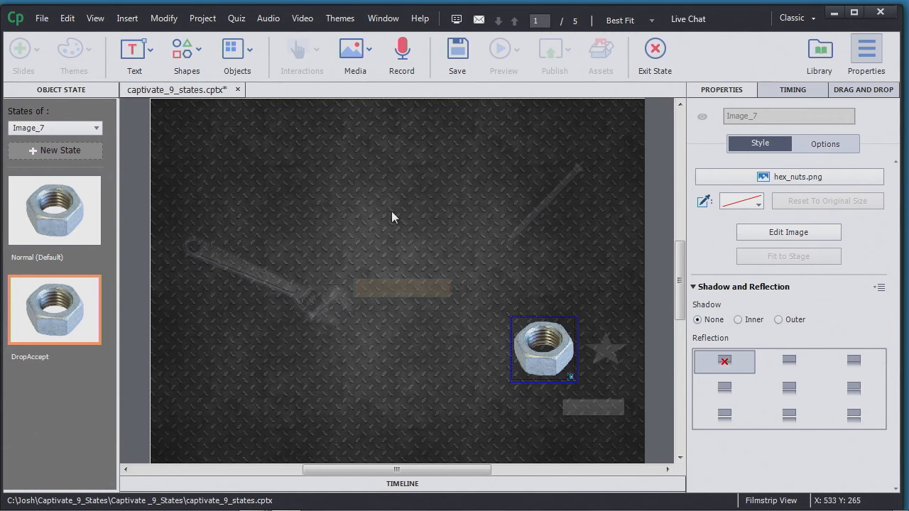
left_click(186, 52)
left_click(184, 103)
left_click_drag(590, 332, 630, 368)
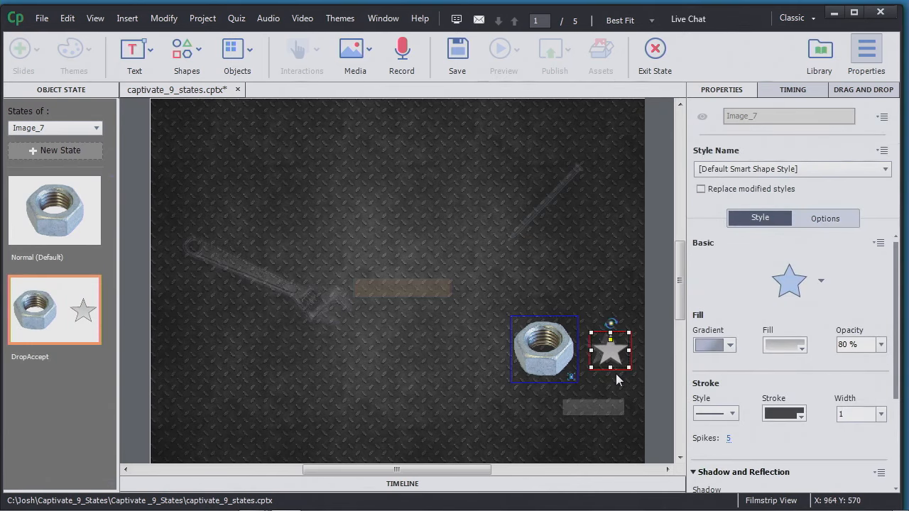
left_click_drag(619, 350, 614, 348)
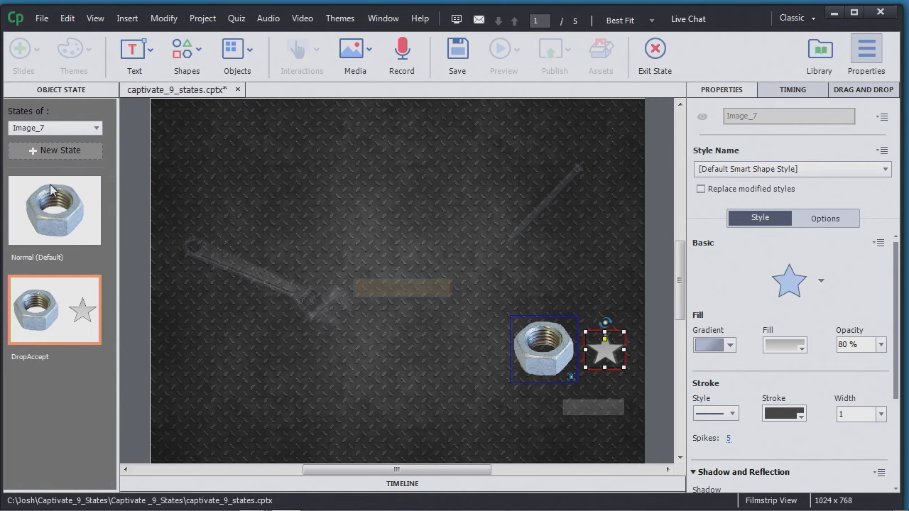
left_click(664, 44)
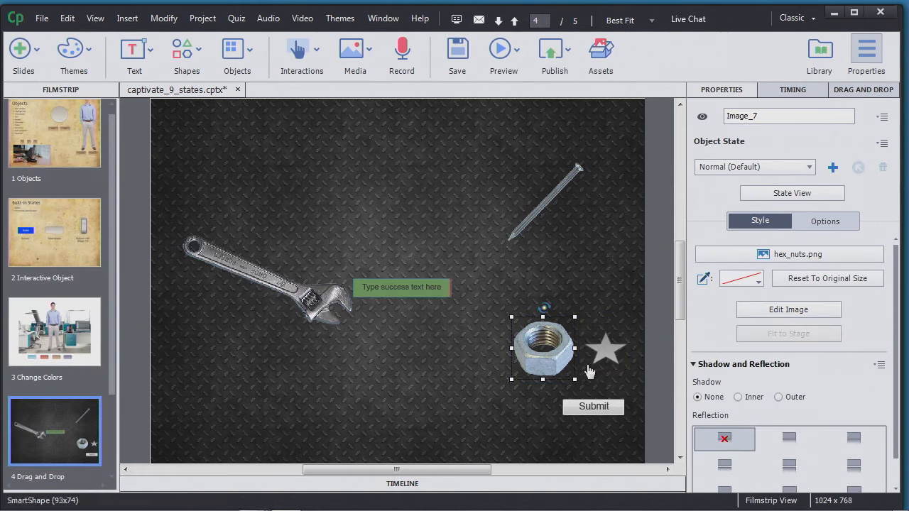
- Delete the star shape placed directly on the slide beside the hex nut
left_click(609, 357)
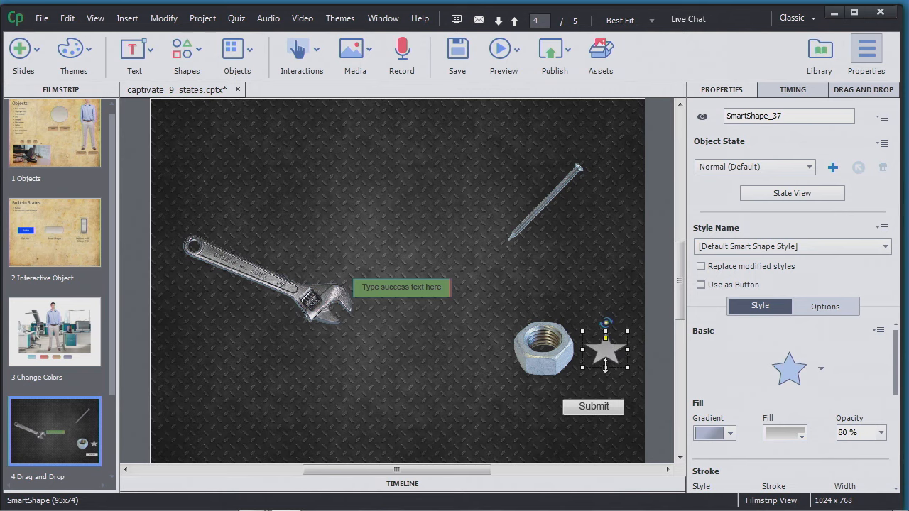
key("Delete")
key("Return")
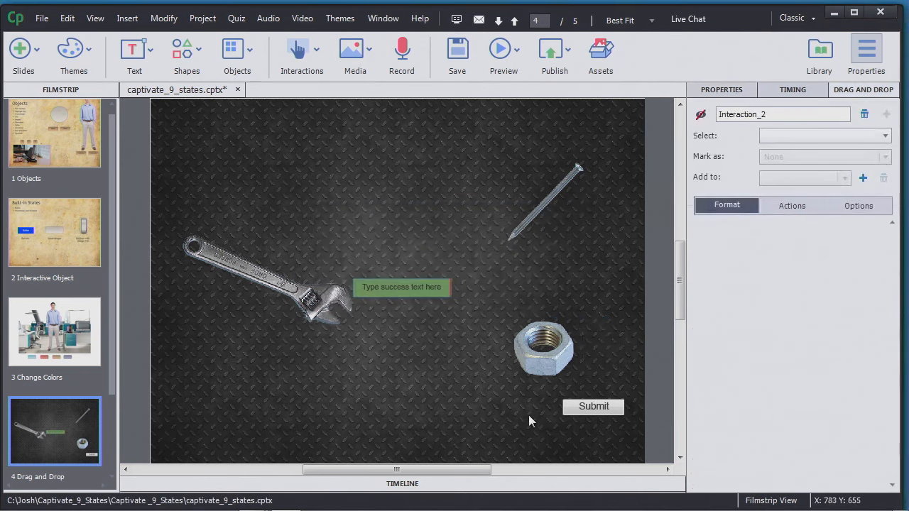
- Add the built-in DropCorrect state to the hex nut image
left_click(551, 364)
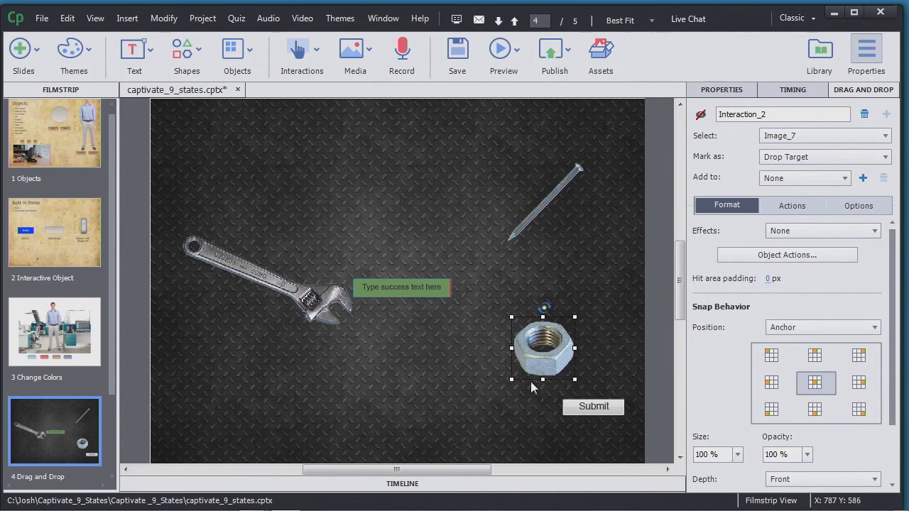
left_click(717, 91)
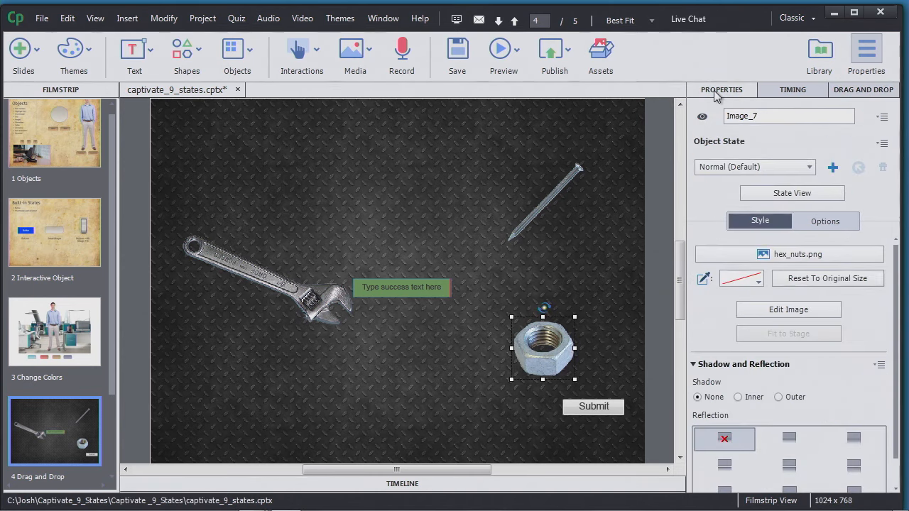
left_click(834, 168)
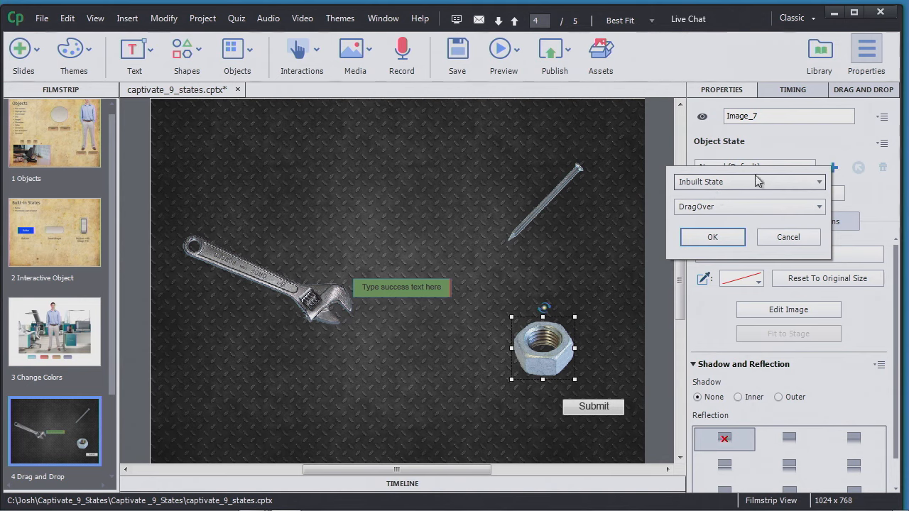
left_click(817, 207)
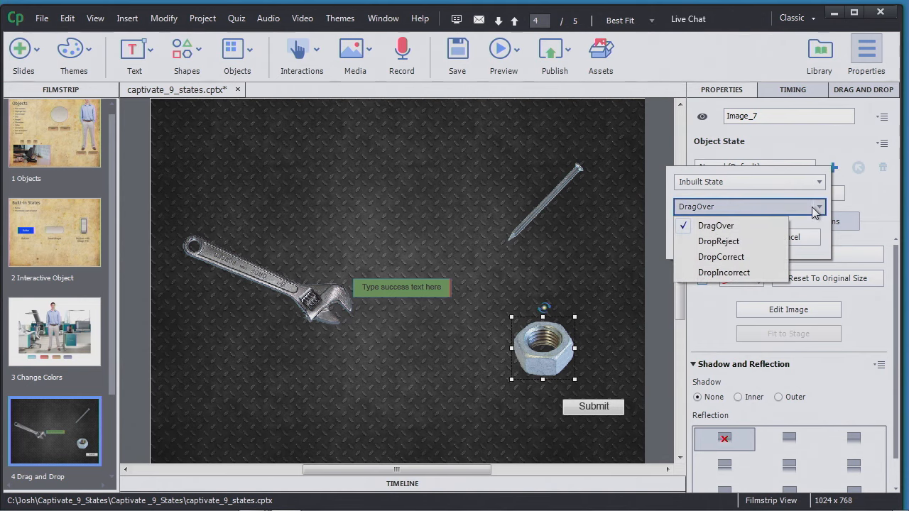
left_click(744, 257)
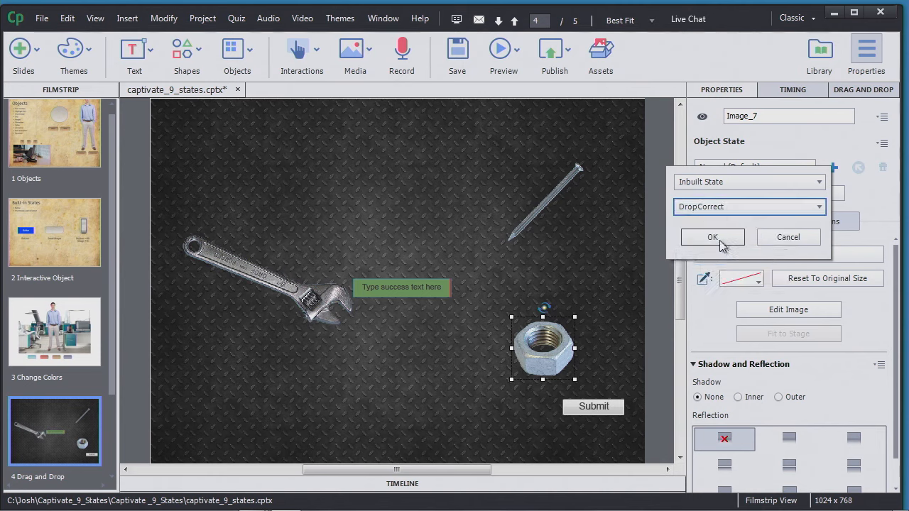
left_click(718, 238)
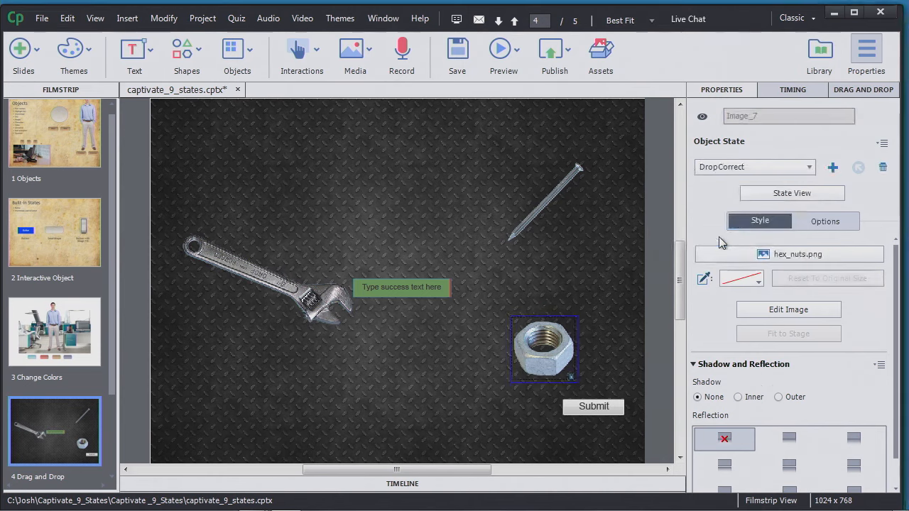
- In State View, draw an oval about 246 x 186 pixels over the hex nut's DropCorrect state and fill it with the green gradient
left_click(765, 195)
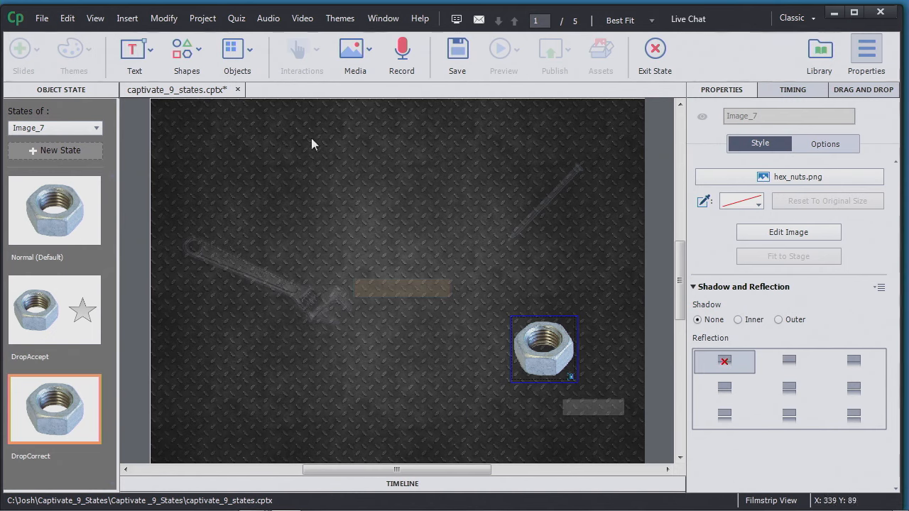
left_click(200, 51)
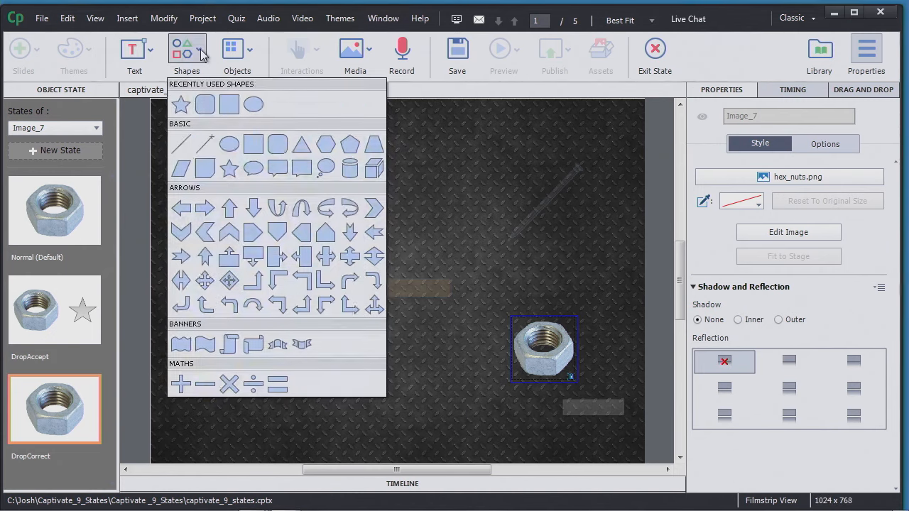
left_click(255, 104)
left_click_drag(488, 308, 605, 395)
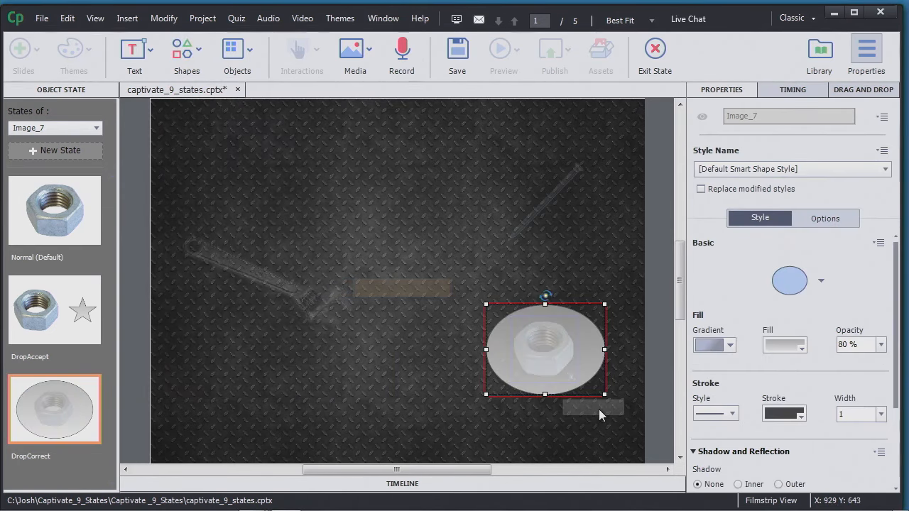
left_click(797, 353)
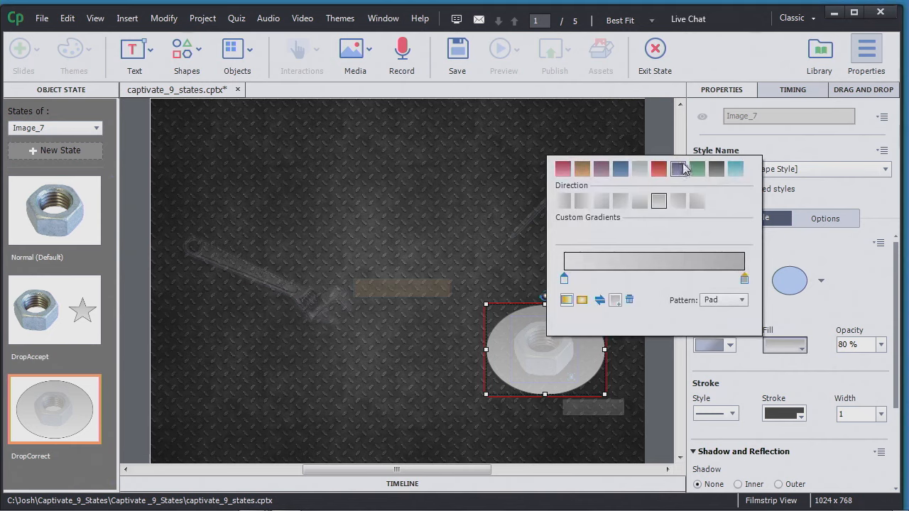
left_click(697, 169)
left_click(561, 376)
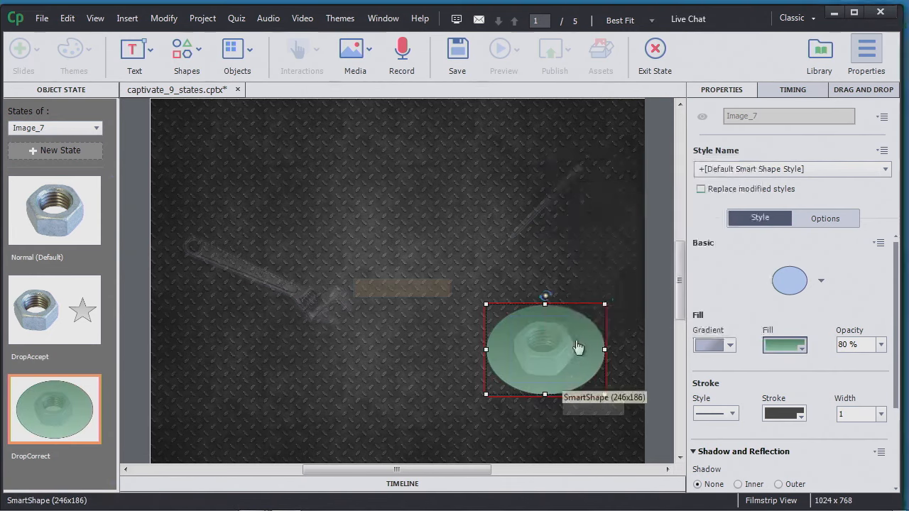
- Send the green oval to the back behind the hex nut, then save the project and exit the state
right_click(572, 337)
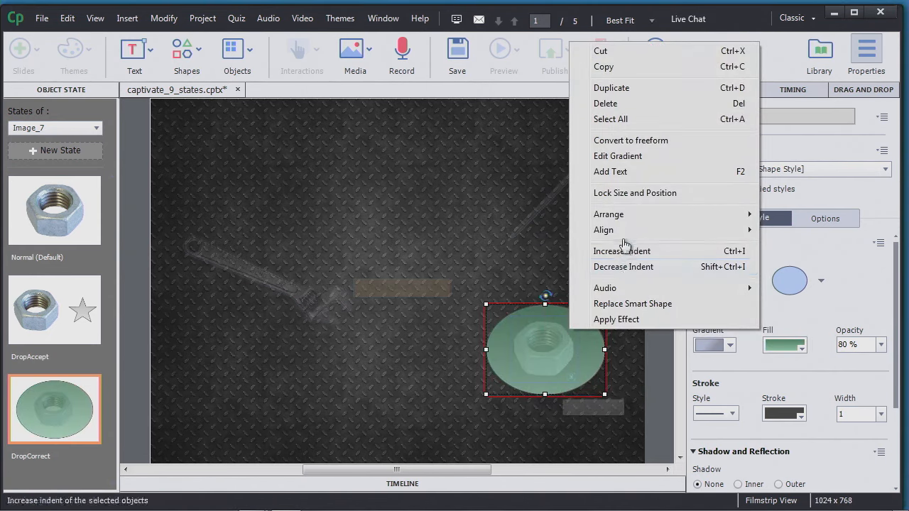
mouse_move(567, 218)
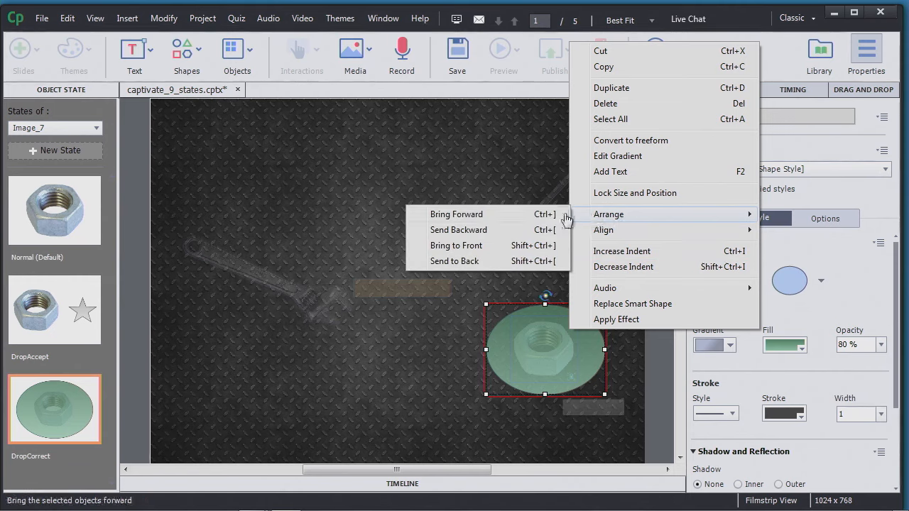
left_click(518, 262)
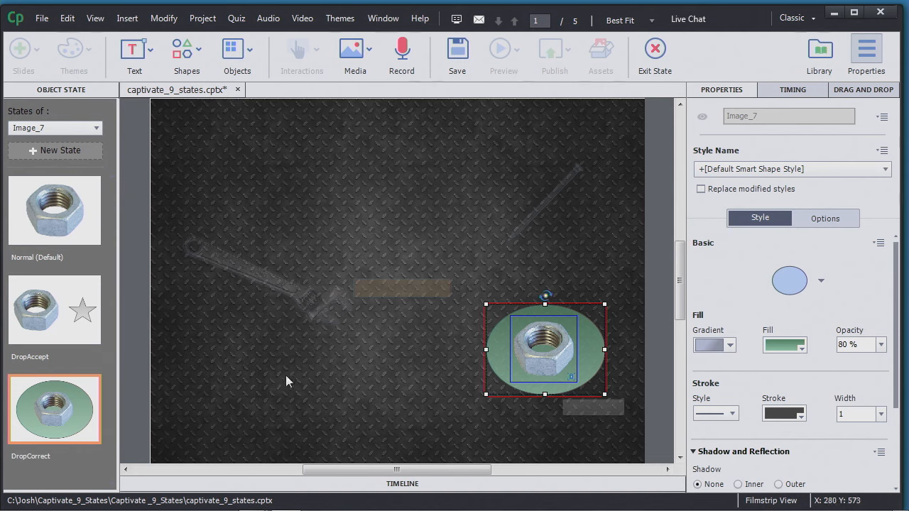
left_click(472, 59)
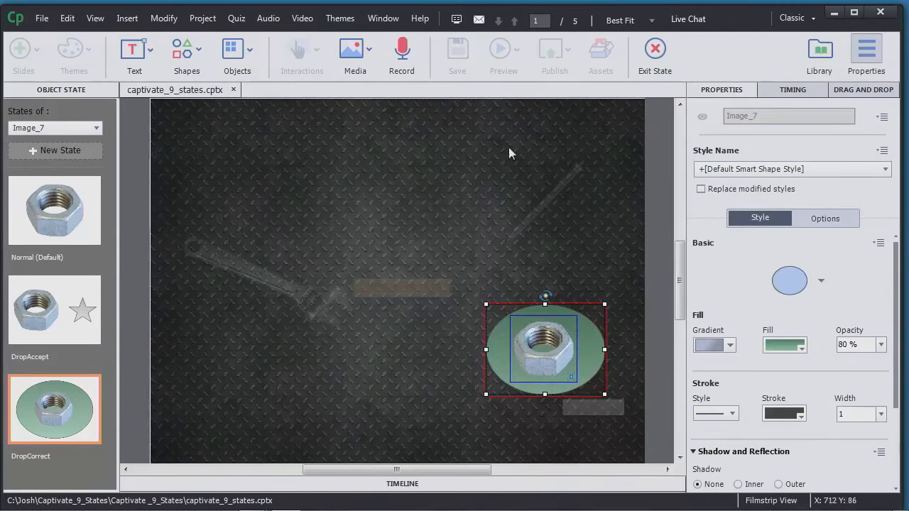
left_click(655, 48)
- Preview the next 5 slides and test the interaction by dropping the wrench on the hex nut and submitting
left_click(517, 51)
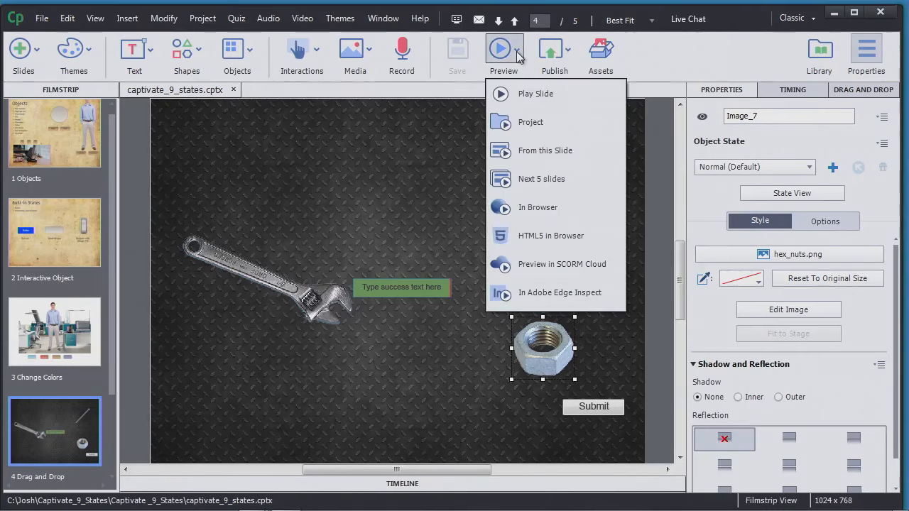
left_click(537, 171)
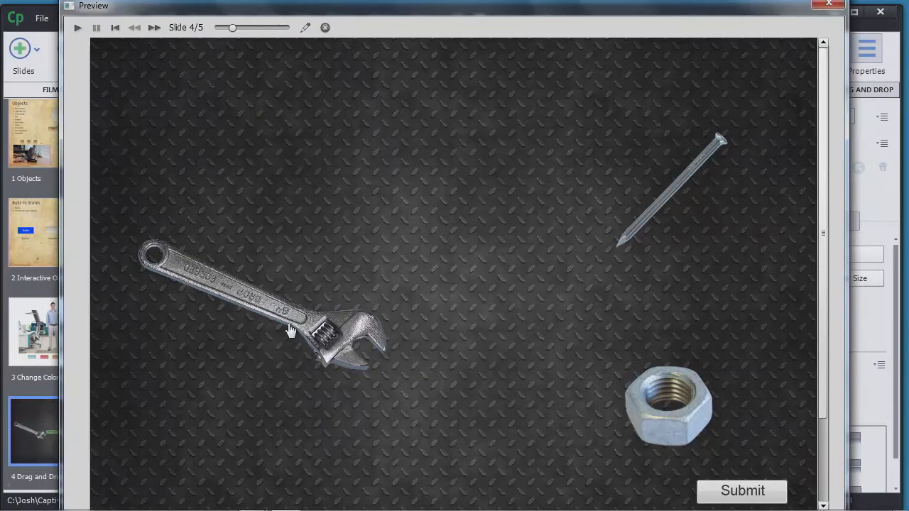
left_click_drag(302, 312, 405, 304)
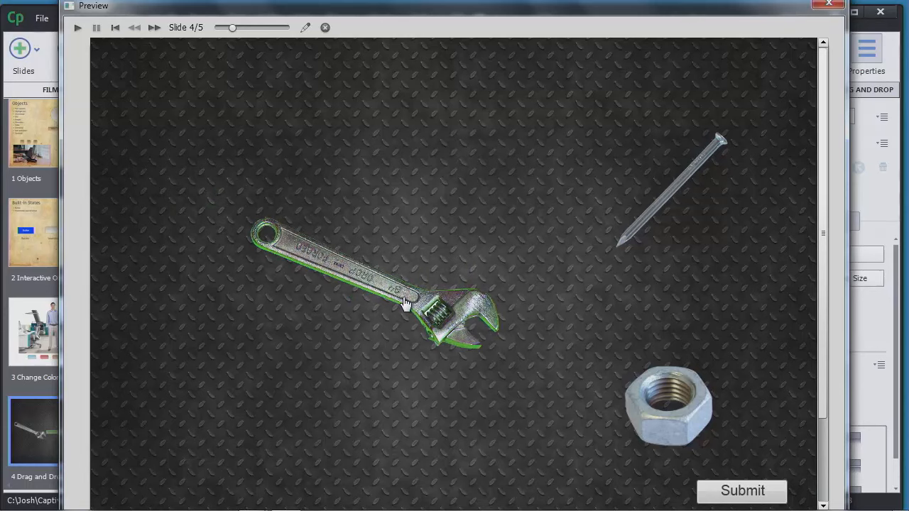
left_click_drag(404, 304, 664, 408)
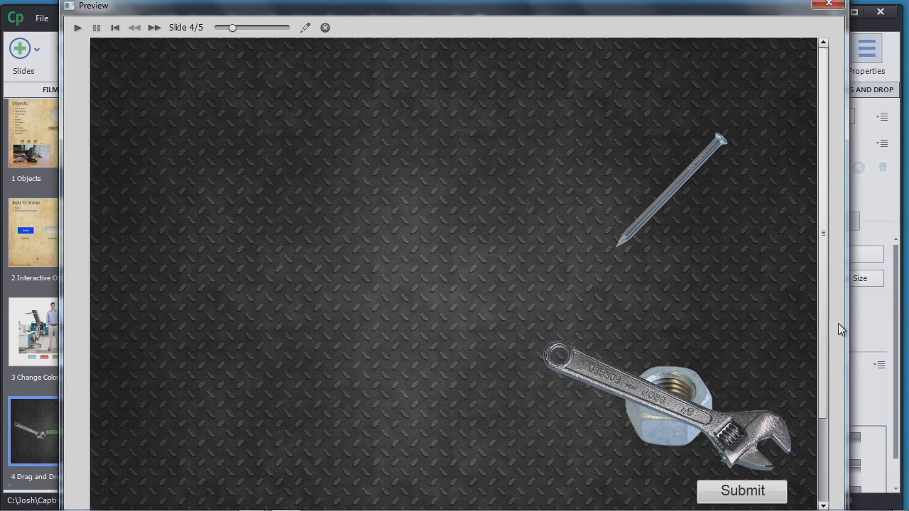
scroll(822, 316, "down", 1)
left_click(728, 464)
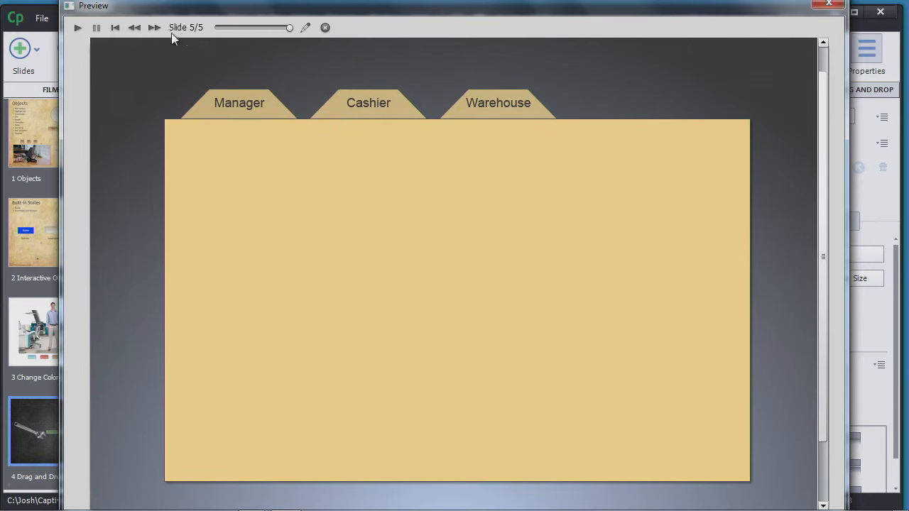
- Return to slide 4 in the preview, drop the wrench on the hex nut again, and go back to slide 4
left_click(135, 27)
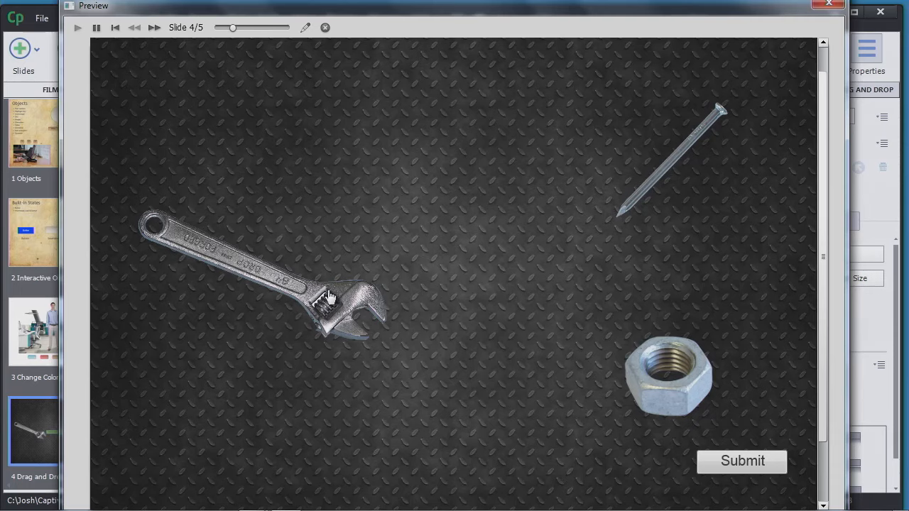
left_click_drag(328, 297, 675, 355)
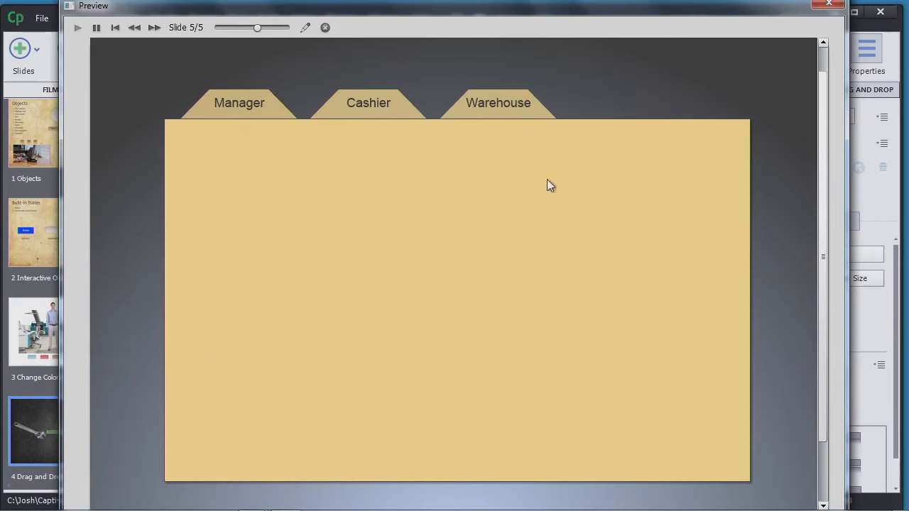
left_click(134, 27)
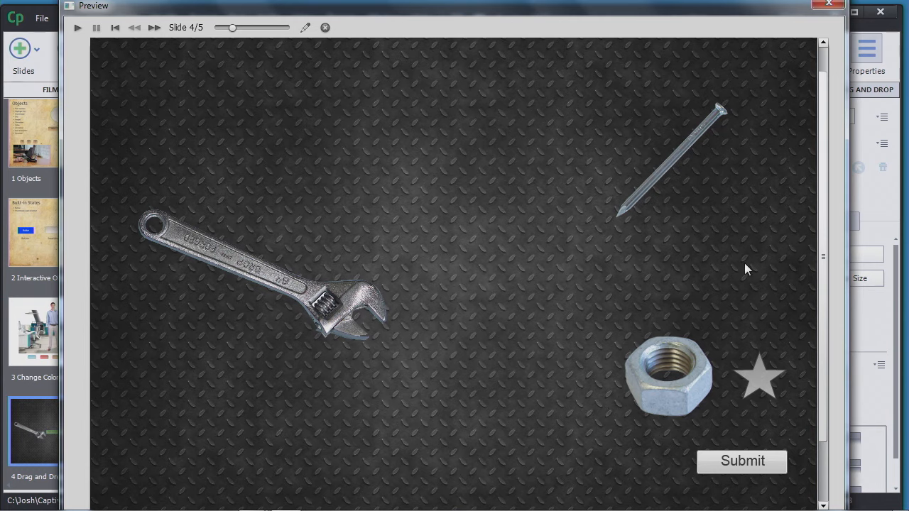
- Close the preview and go to slide 5, Tabs
left_click(832, 5)
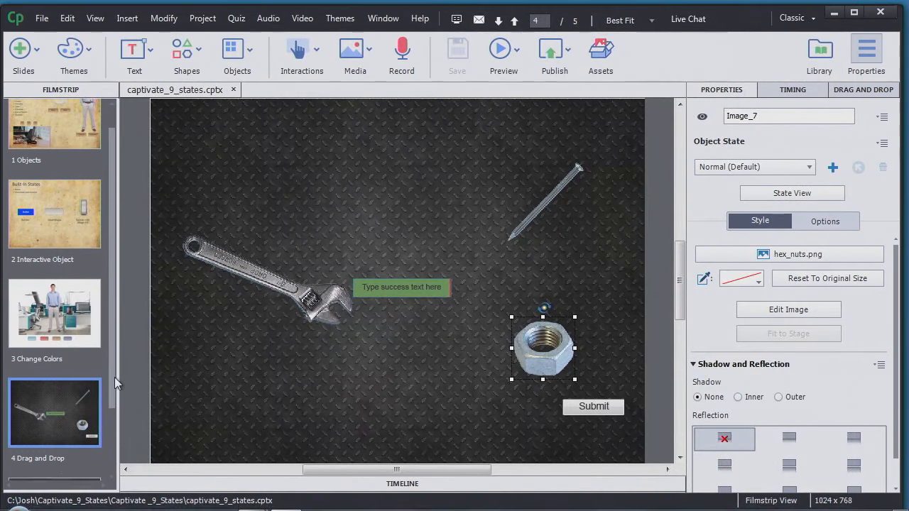
scroll(79, 419, "down", 2)
left_click(61, 451)
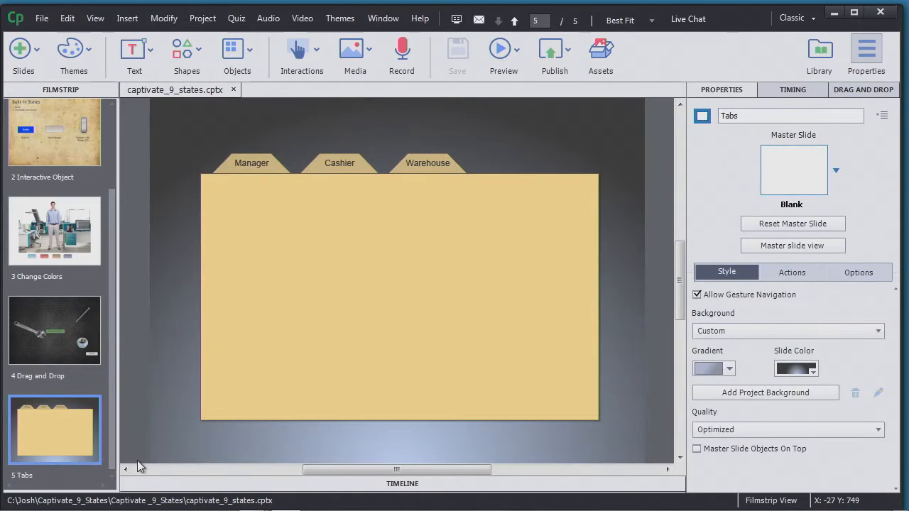
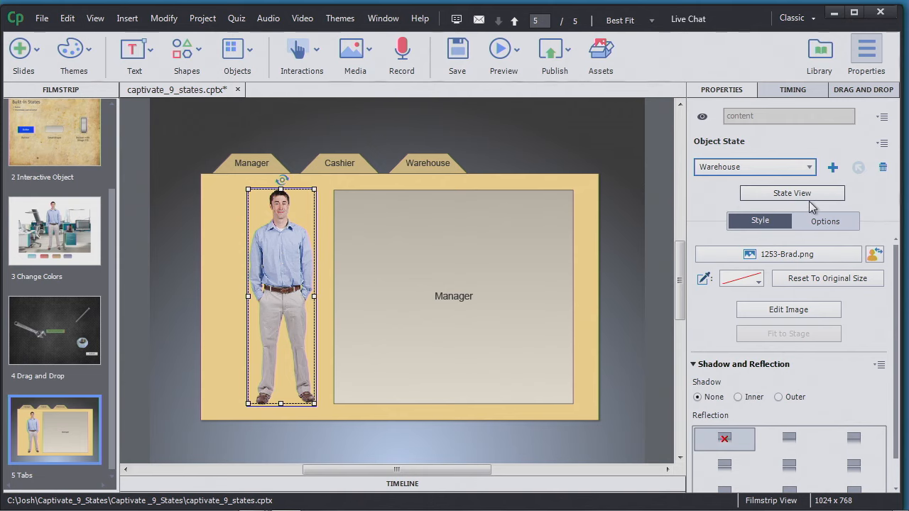
- In State View of the content character image, draw a rectangle over the caption area beside the character in the Normal state
left_click(810, 197)
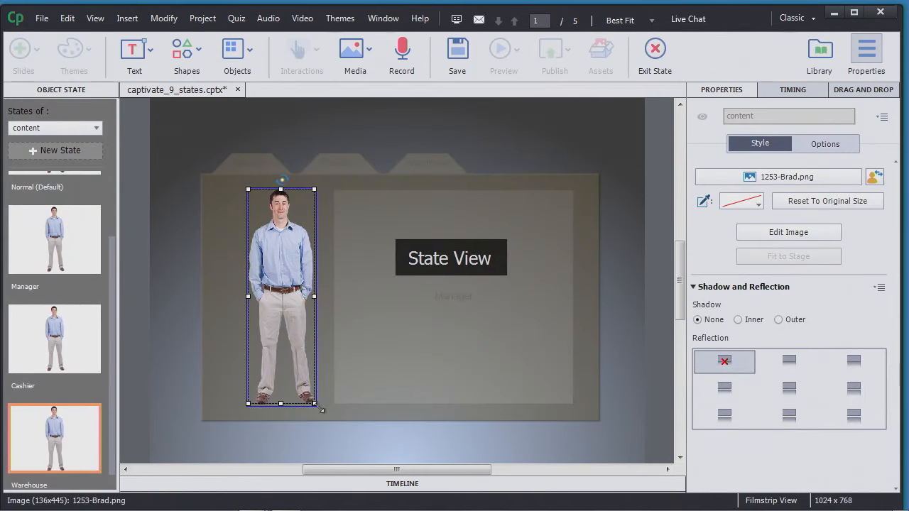
left_click_drag(112, 267, 130, 95)
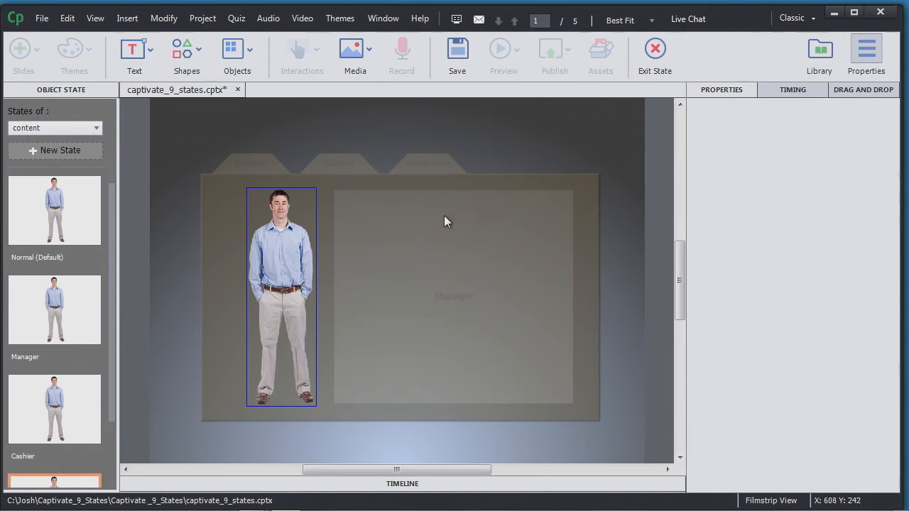
left_click(86, 214)
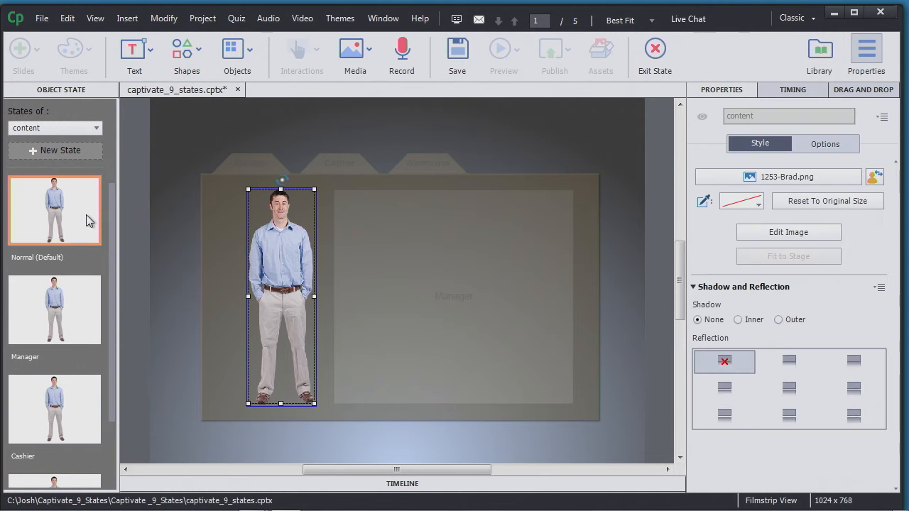
left_click(198, 56)
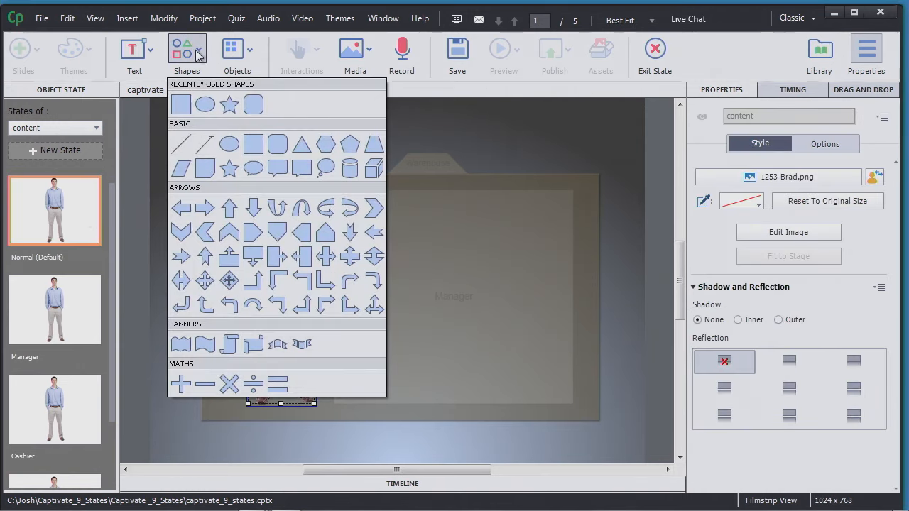
left_click(183, 107)
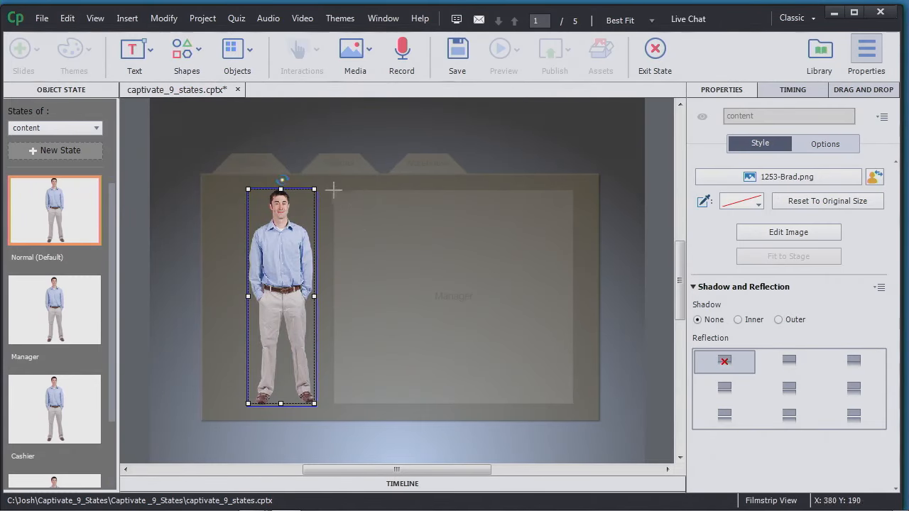
left_click_drag(334, 189, 472, 402)
left_click_drag(574, 403, 574, 402)
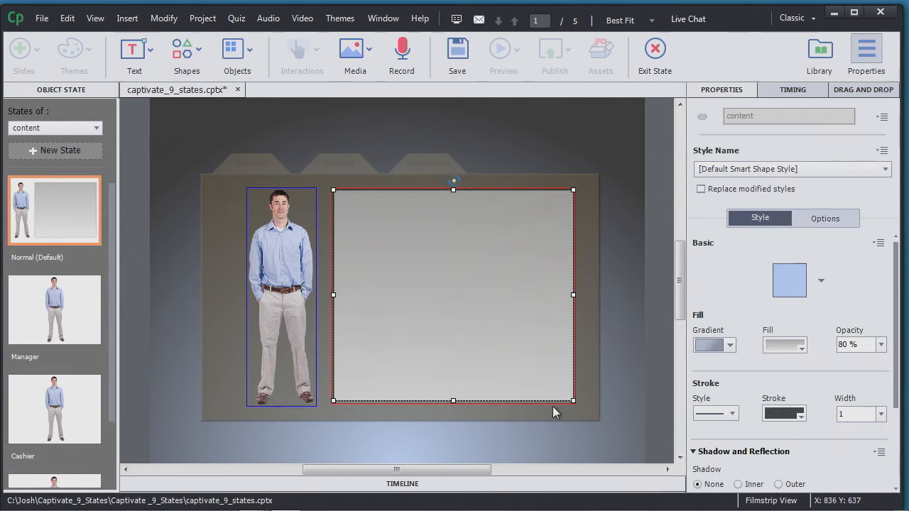
- Copy the Normal state's caption rectangle into the Manager state and label it "Manager"
right_click(431, 290)
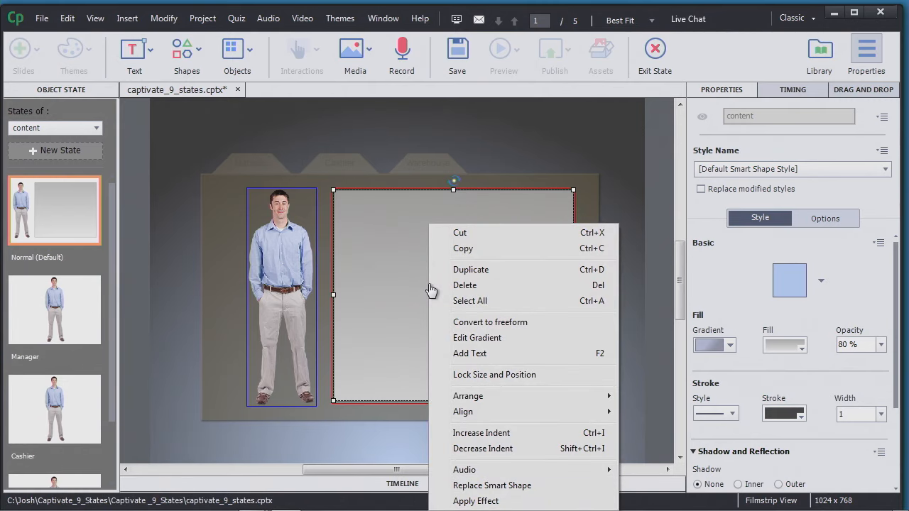
left_click(472, 250)
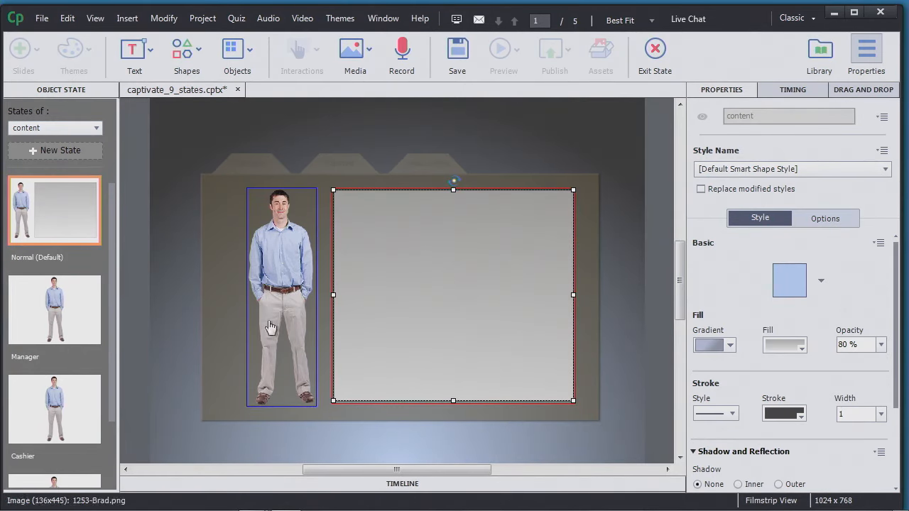
left_click(83, 306)
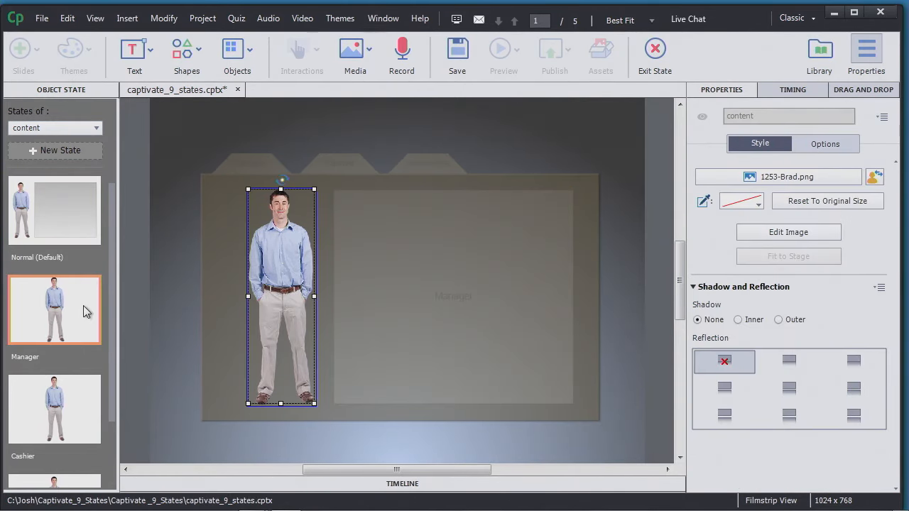
key("ctrl+v")
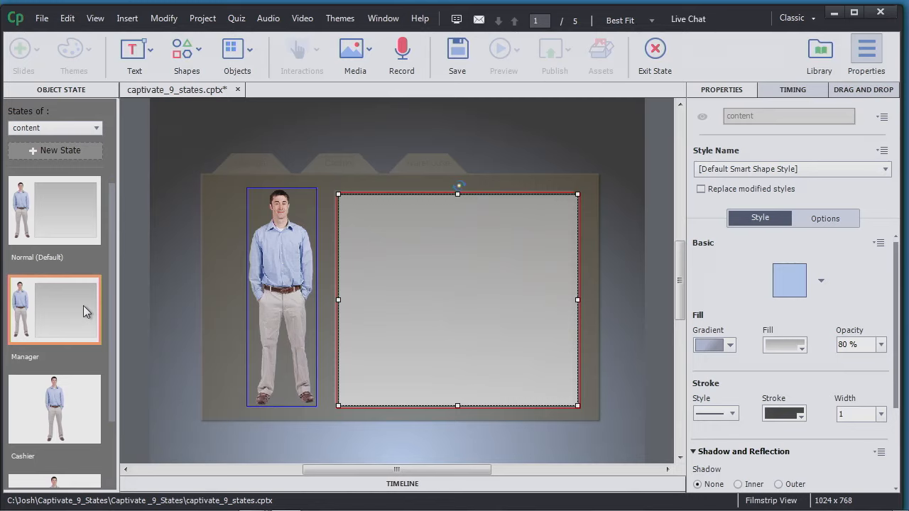
double_click(462, 294)
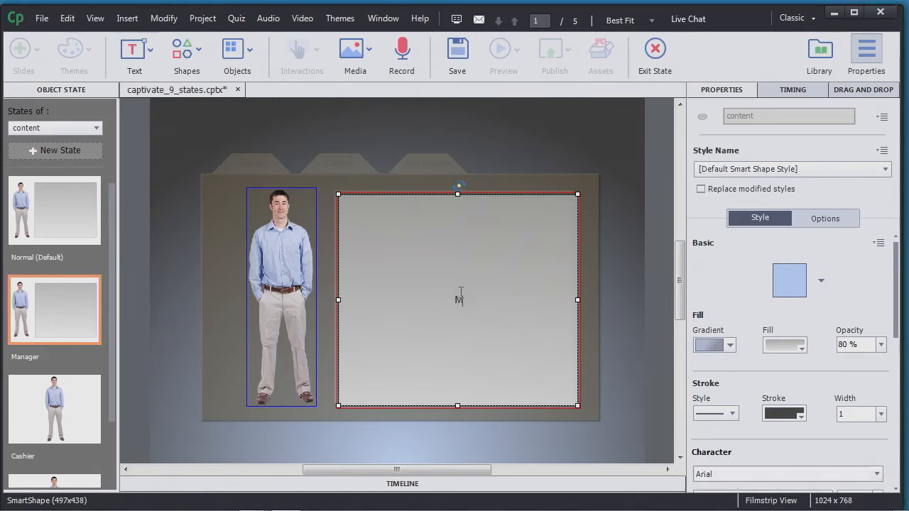
type("Manager")
- Paste the copied caption rectangle into the Cashier state and label it "Cashier"
left_click(87, 395)
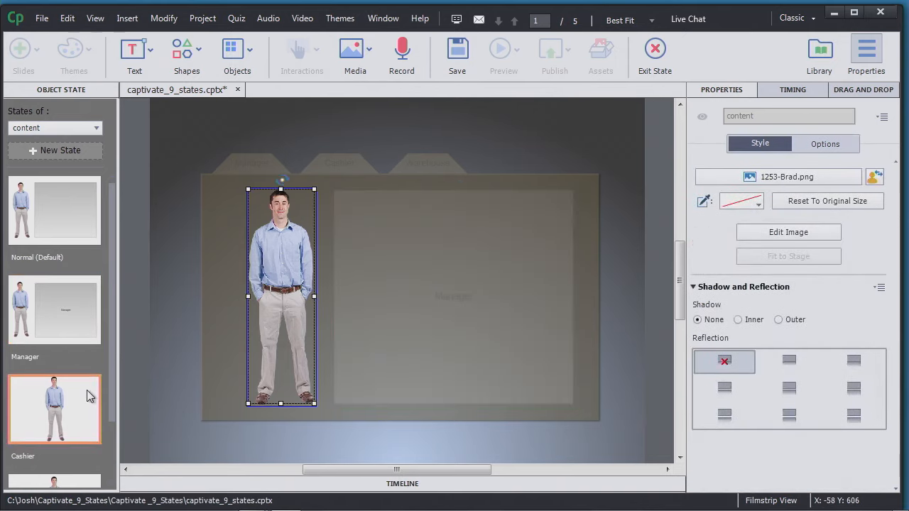
left_click(402, 327)
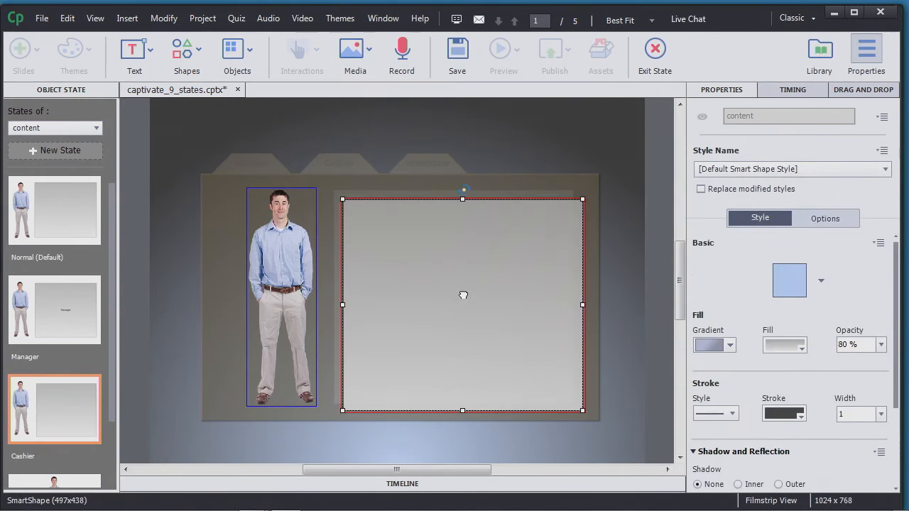
double_click(464, 297)
type("Cashier")
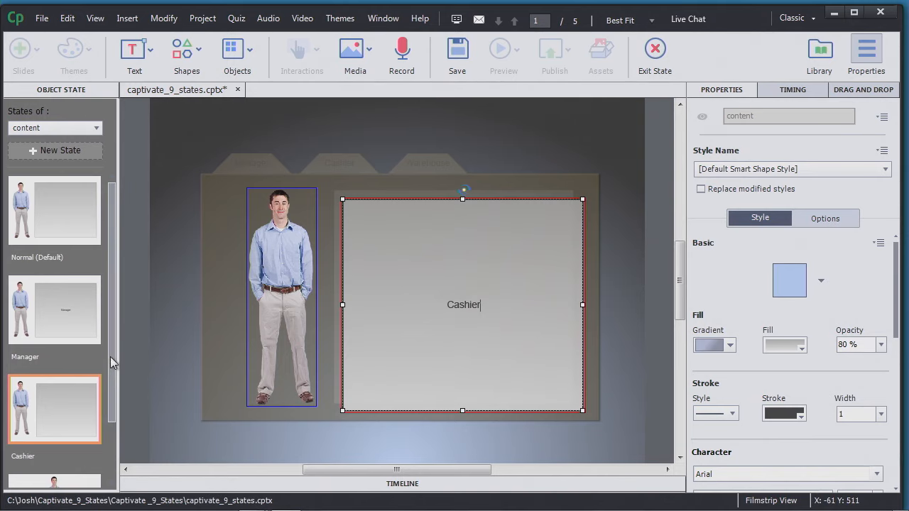
- Paste the copied caption rectangle into the Warehouse state and label it "Warehouse"
left_click_drag(110, 357, 112, 430)
left_click(81, 435)
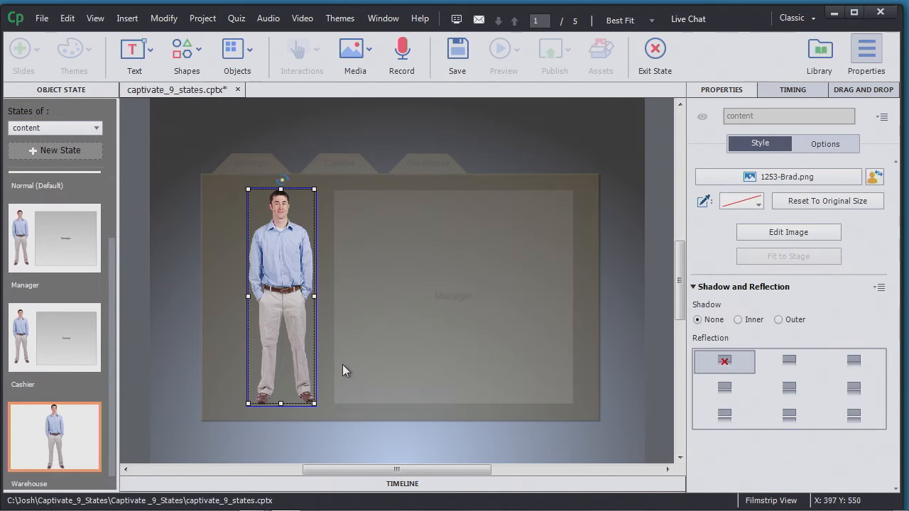
key("ctrl+v")
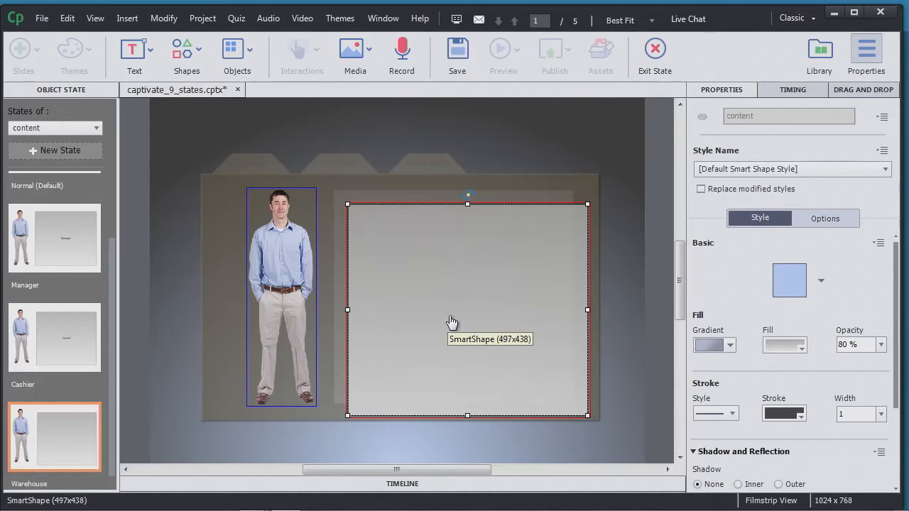
double_click(461, 308)
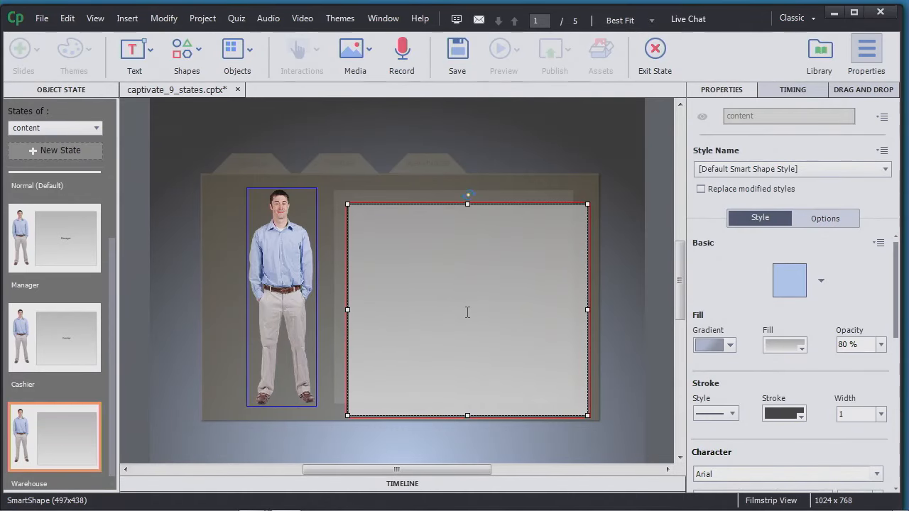
type("Warehouse")
left_click(488, 433)
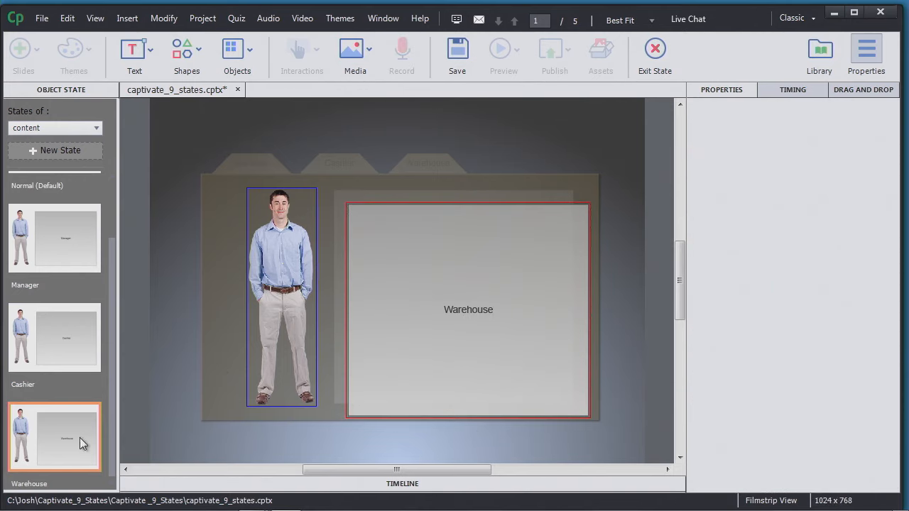
- In the Cashier state, replace the character with the full-length man in the striped shirt and shrink him to fit beside the caption
scroll(113, 381, "up", 2)
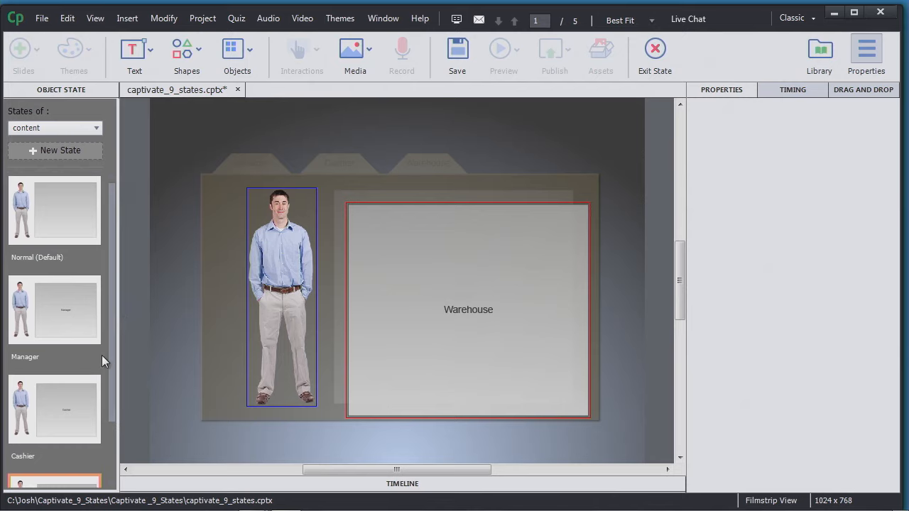
left_click(76, 313)
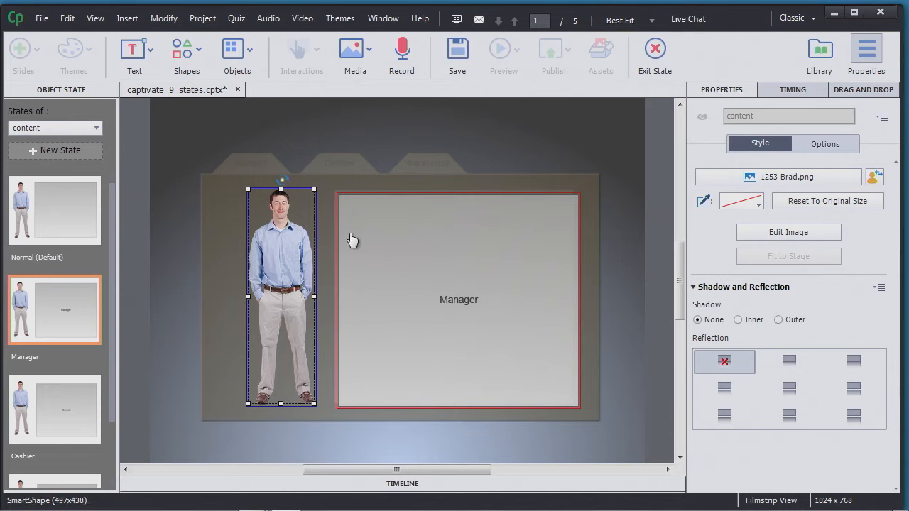
left_click(61, 398)
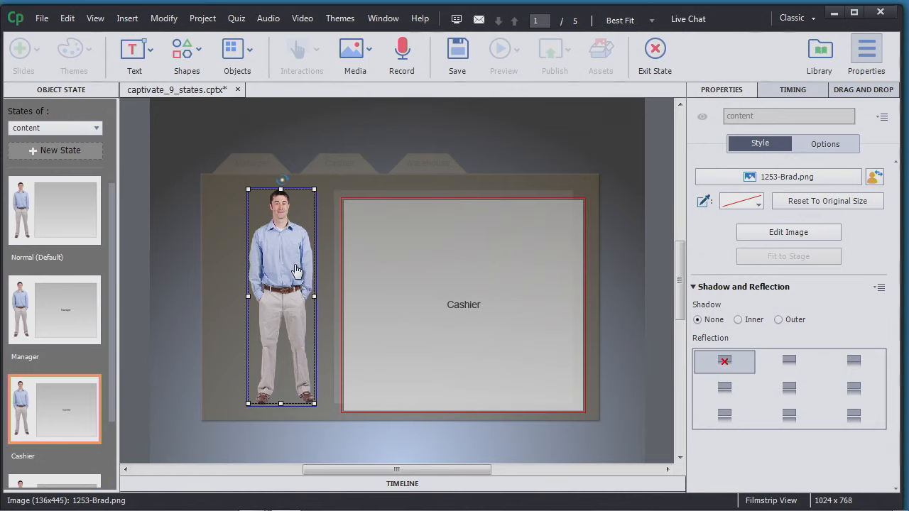
left_click(874, 177)
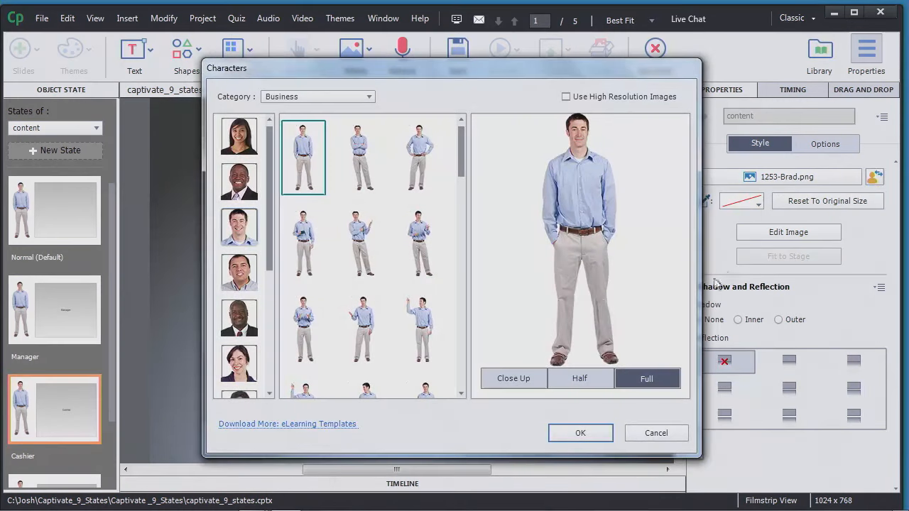
left_click(238, 274)
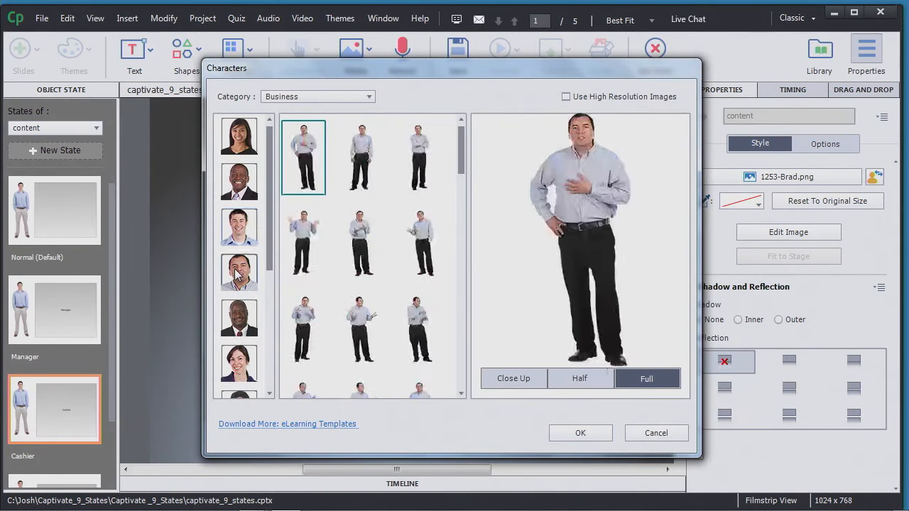
left_click(580, 433)
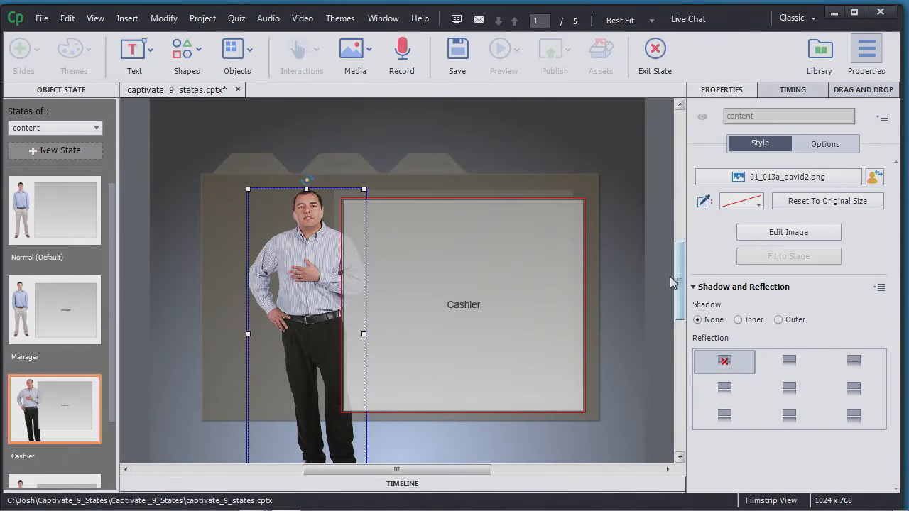
left_click_drag(676, 284, 676, 306)
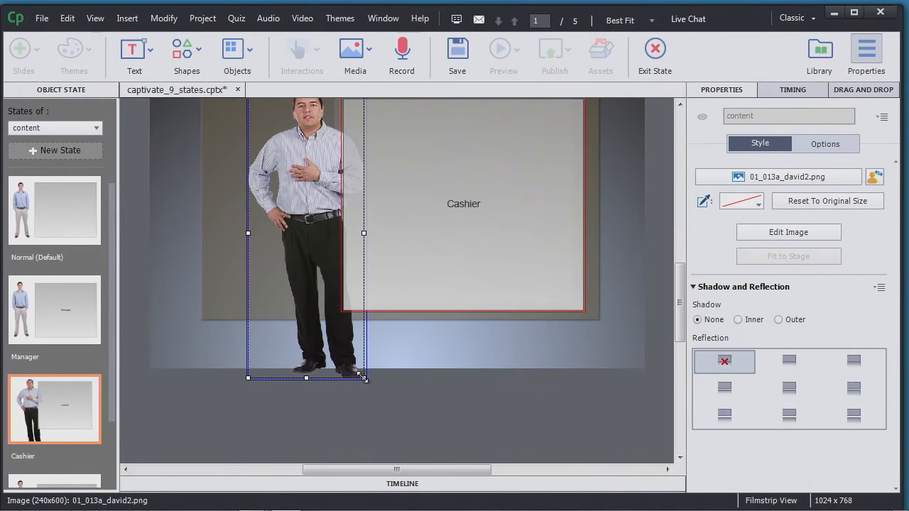
left_click_drag(365, 376, 331, 300)
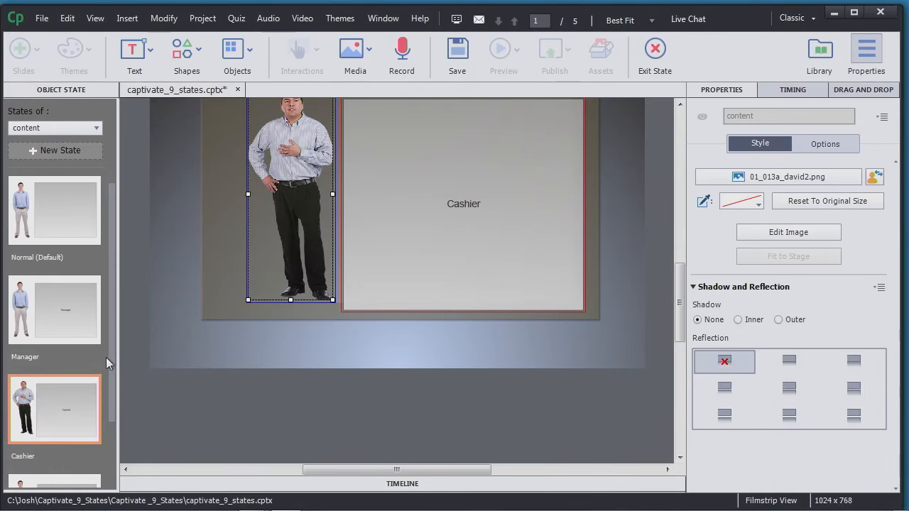
- In the Warehouse state, replace the character with the full-length Business woman in the dark blue top with crossed arms
left_click_drag(111, 359, 114, 431)
left_click(84, 442)
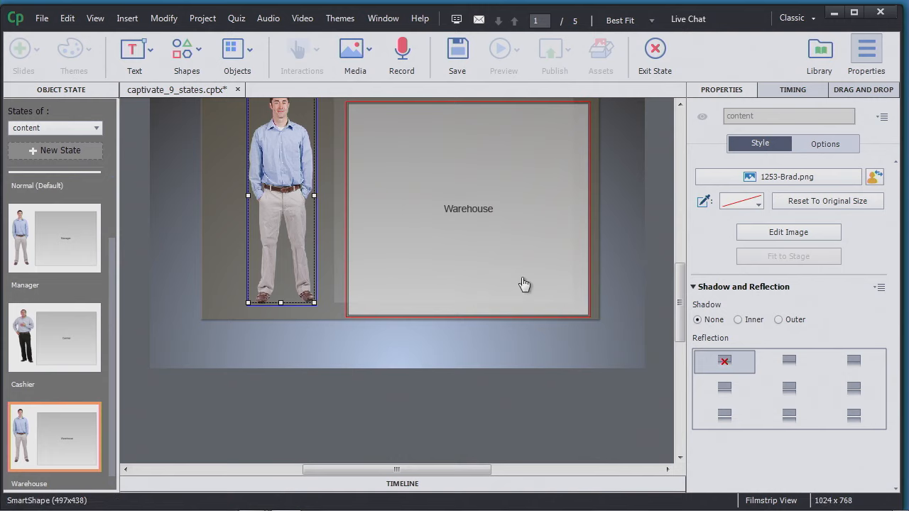
left_click(874, 177)
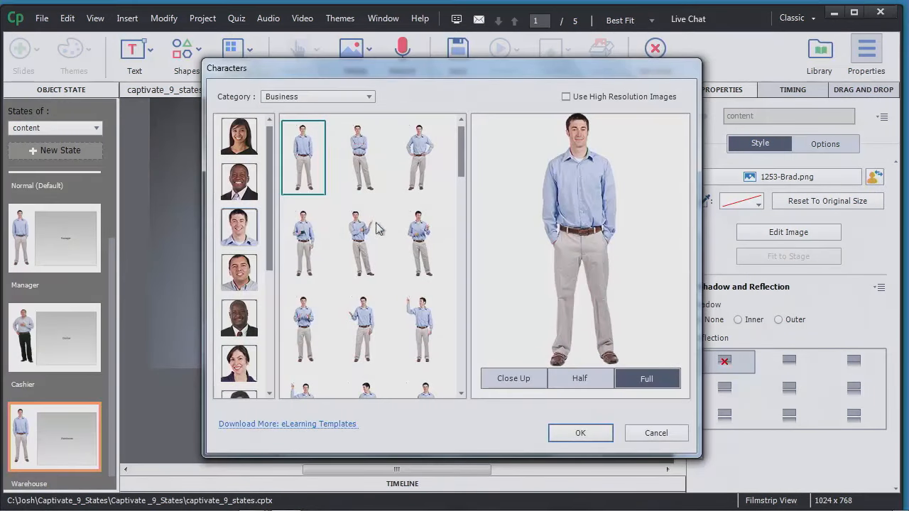
mouse_move(268, 263)
left_mouse_down()
mouse_move(281, 388)
mouse_move(281, 261)
left_mouse_up()
scroll(274, 281, "down", 3)
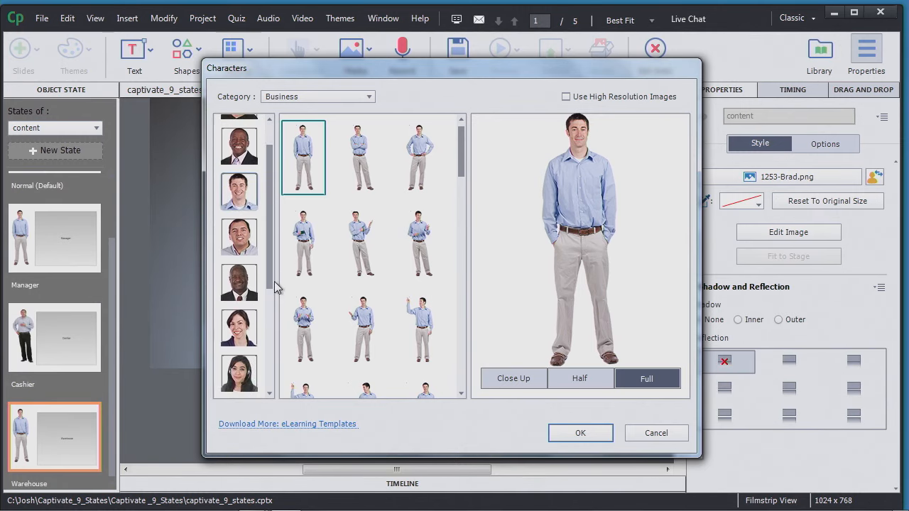
left_click(227, 273)
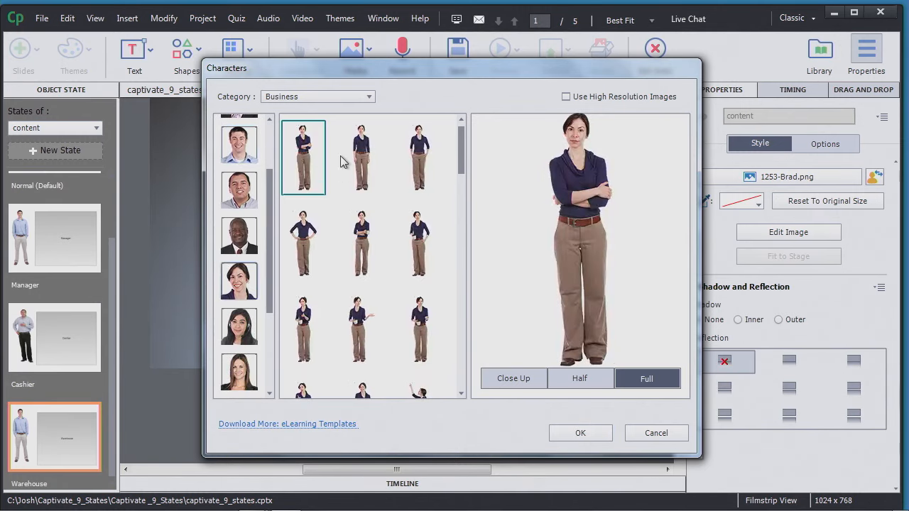
left_click(586, 438)
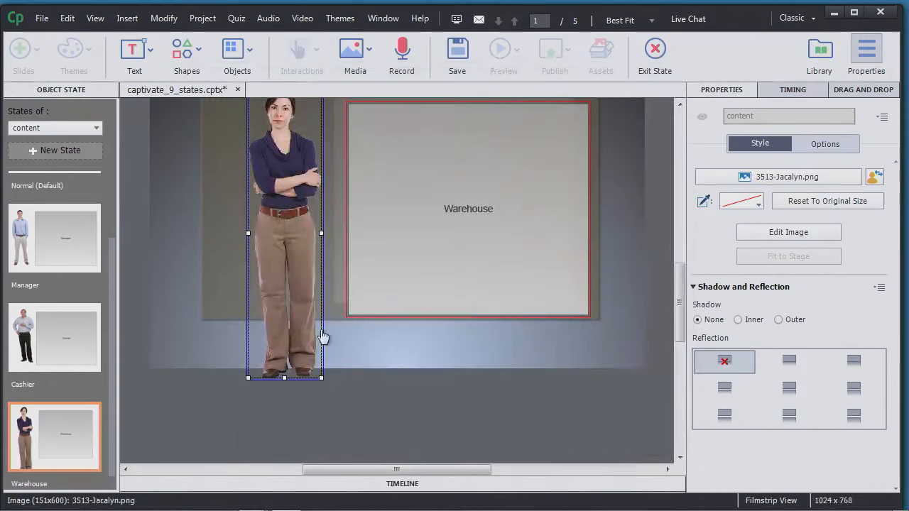
- Shrink the Warehouse character to about 113 x 451 and shift her slightly toward the caption rectangle
left_click_drag(321, 381, 321, 306)
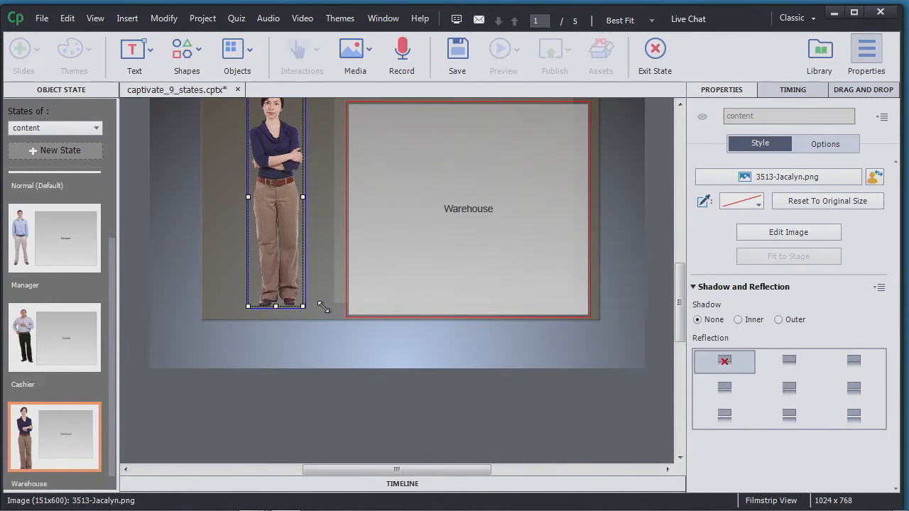
left_click(407, 347)
left_click_drag(268, 240, 284, 242)
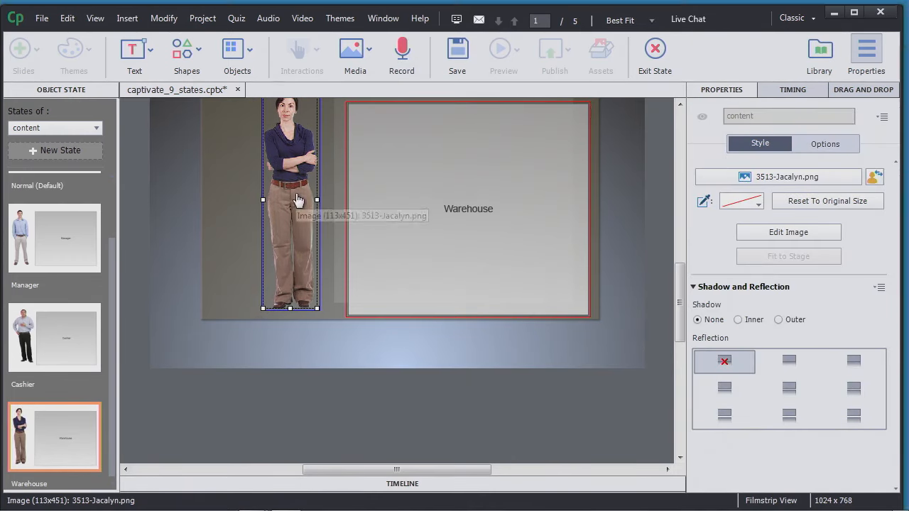
- Check the Manager, Cashier and Warehouse states, switch back to the Normal state, and exit State View
left_click(47, 259)
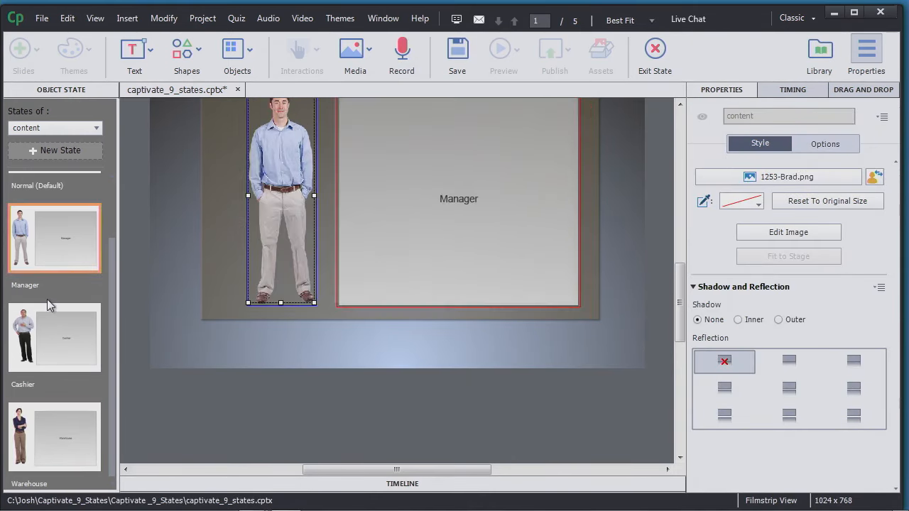
left_click(56, 341)
left_click(64, 427)
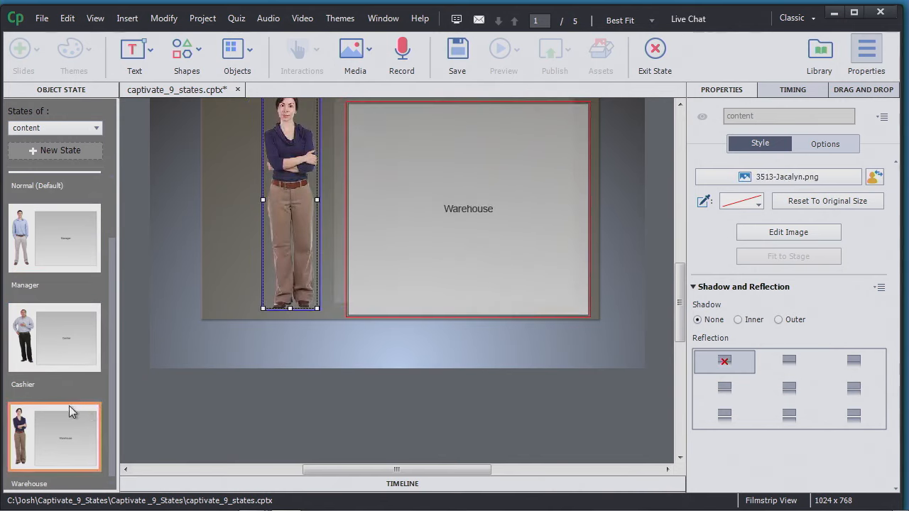
scroll(115, 312, "up", 2)
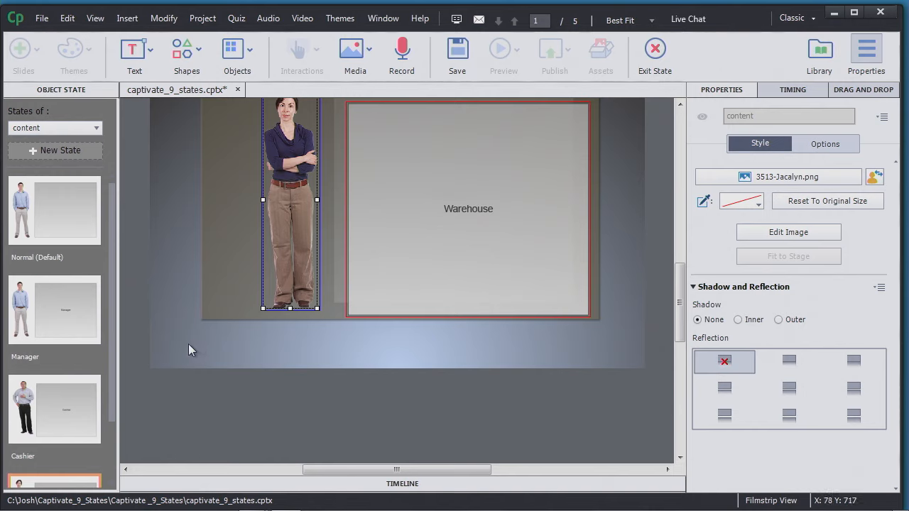
left_click(81, 208)
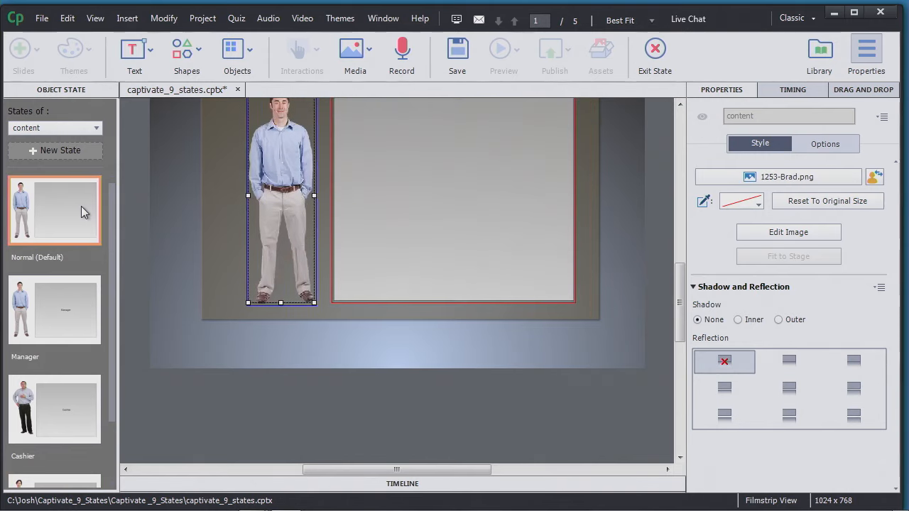
left_click_drag(681, 284, 681, 264)
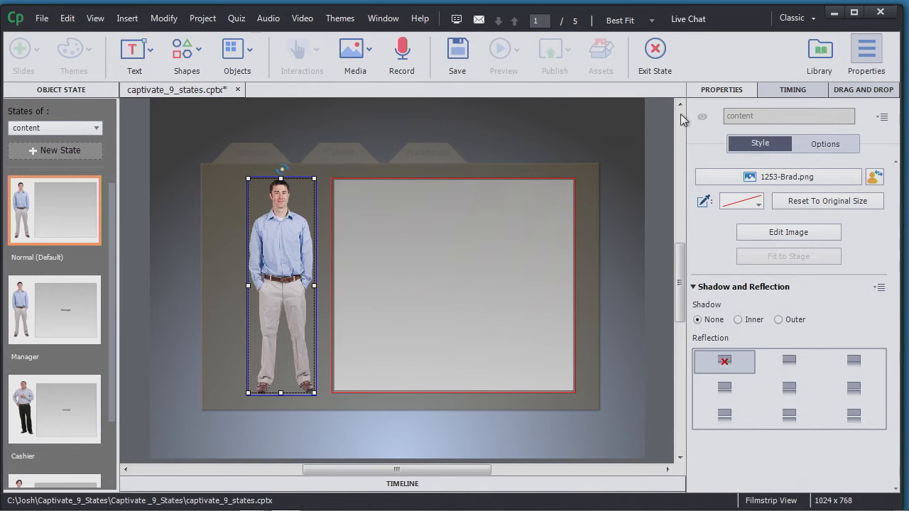
left_click(655, 51)
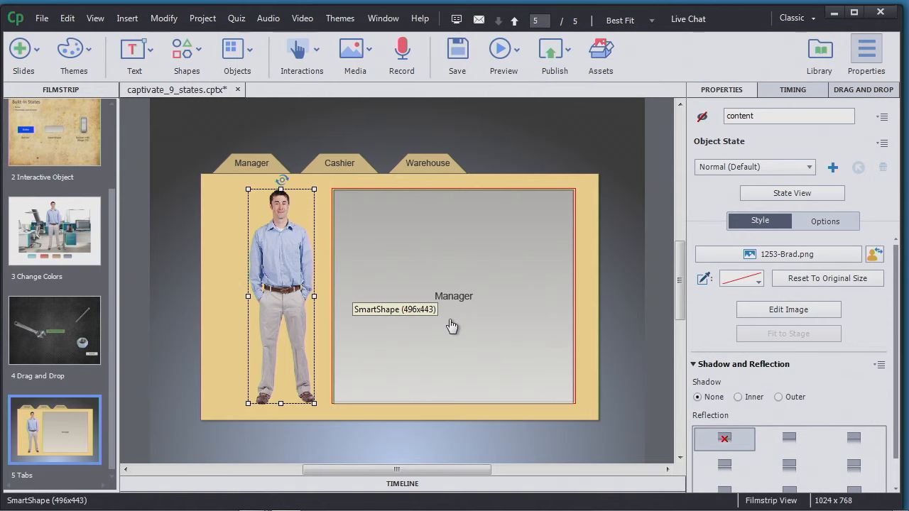
- Select the separate "Manager" caption shape on the Tabs slide and shift it slightly downward
left_click(390, 264)
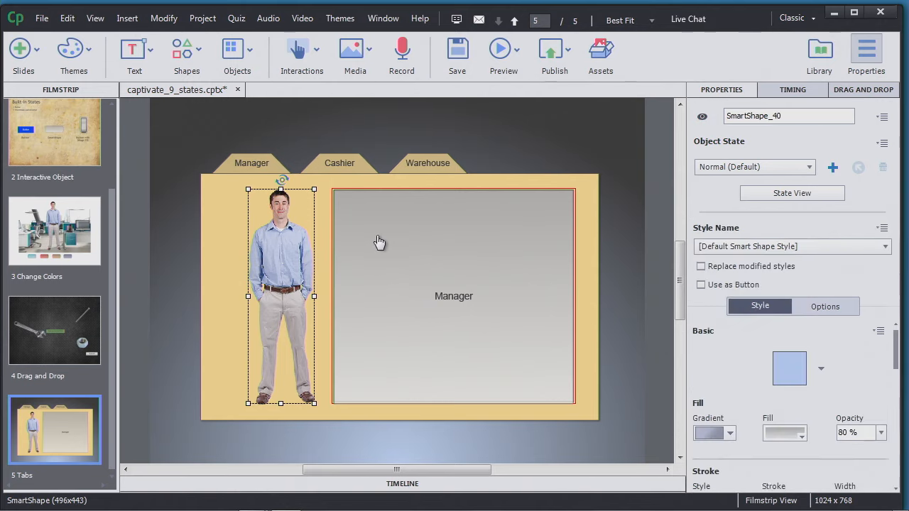
mouse_move(439, 275)
left_mouse_down()
mouse_move(465, 299)
mouse_move(461, 315)
mouse_move(404, 252)
mouse_move(432, 278)
left_mouse_up()
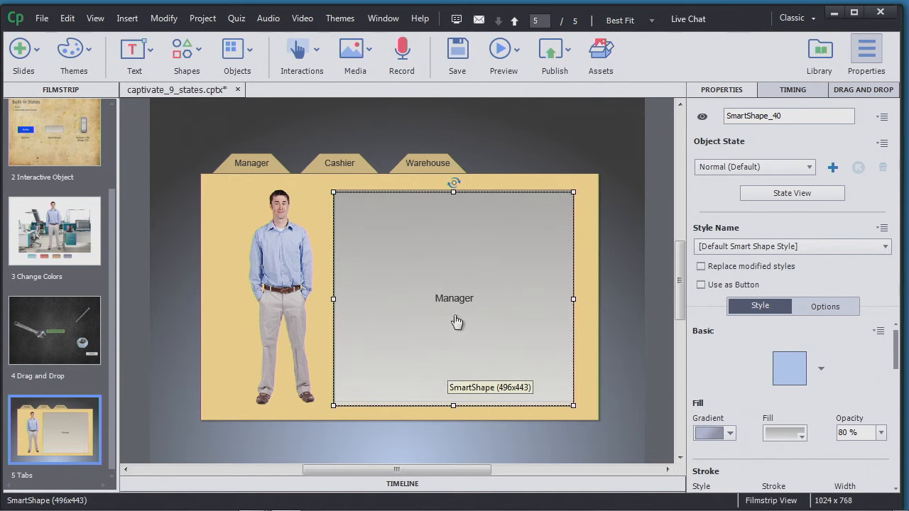
- Nudge the separate "Manager" caption shape slightly up and delete its text
left_click_drag(445, 288, 444, 284)
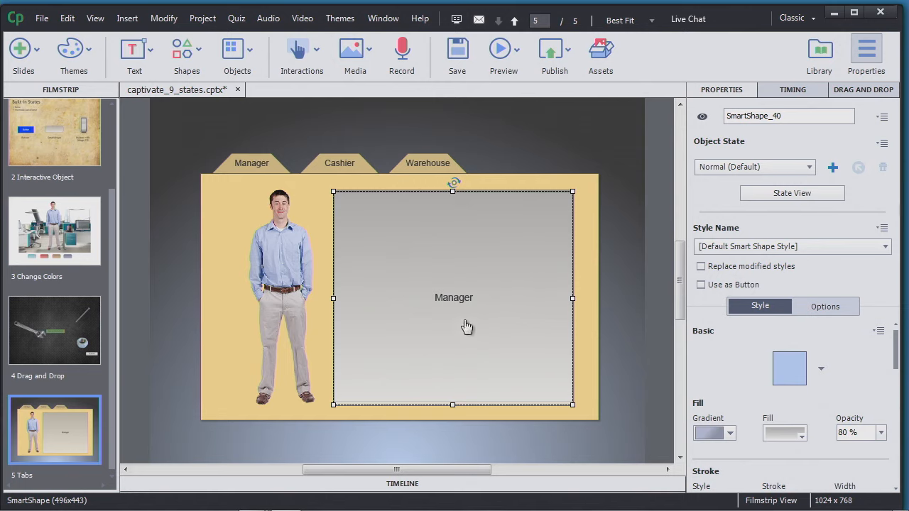
key("ctrl+a")
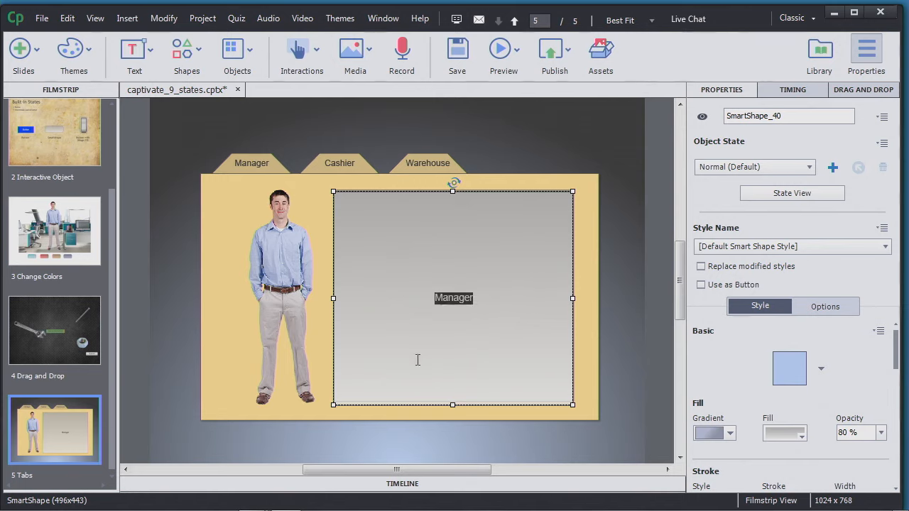
key("BackSpace")
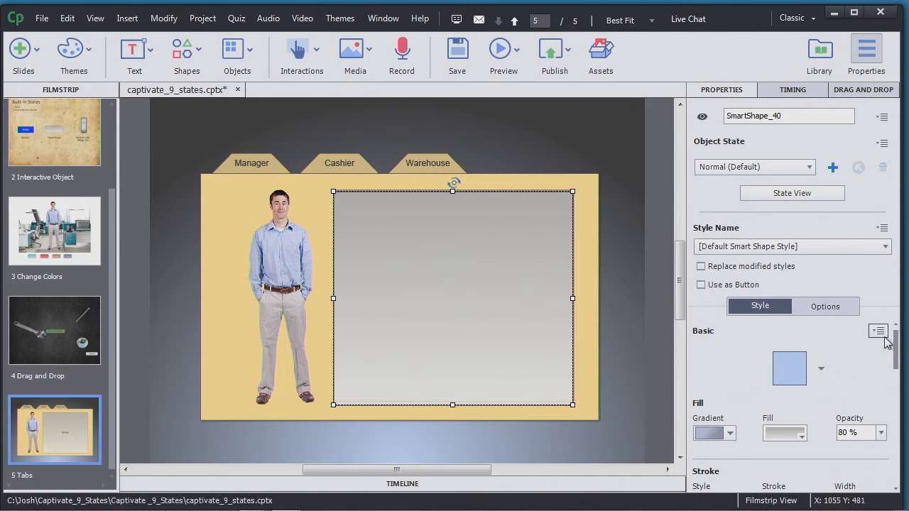
- Set the emptied caption shape's fill opacity to 0% and its stroke width to 0
left_click_drag(900, 348, 904, 369)
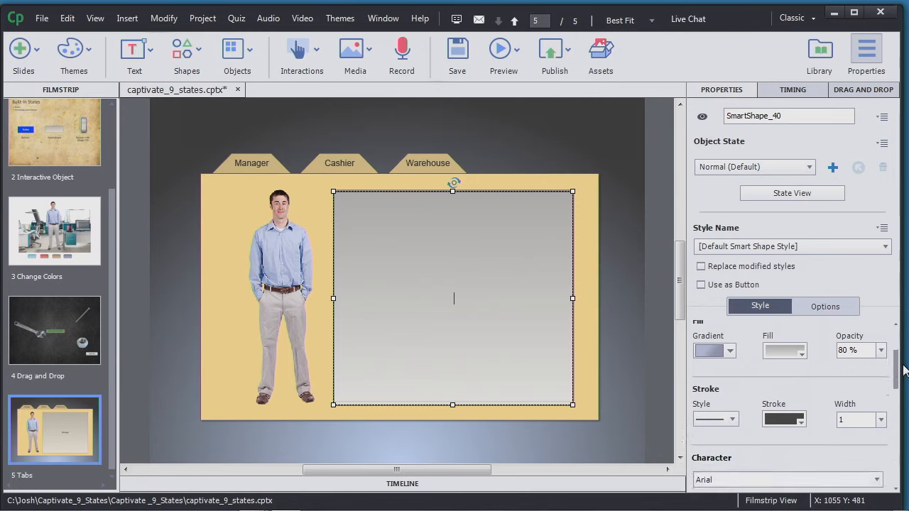
left_click(882, 351)
left_click(876, 194)
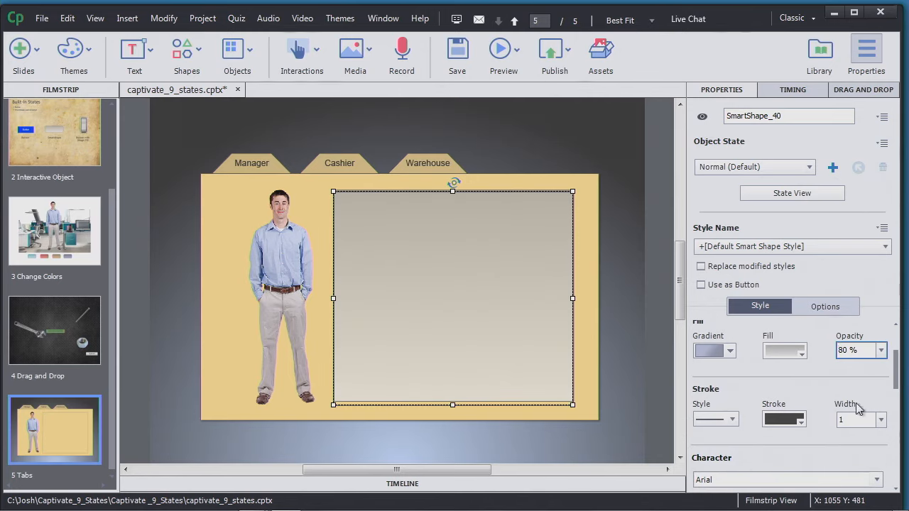
left_click(881, 420)
left_click(883, 253)
type("0")
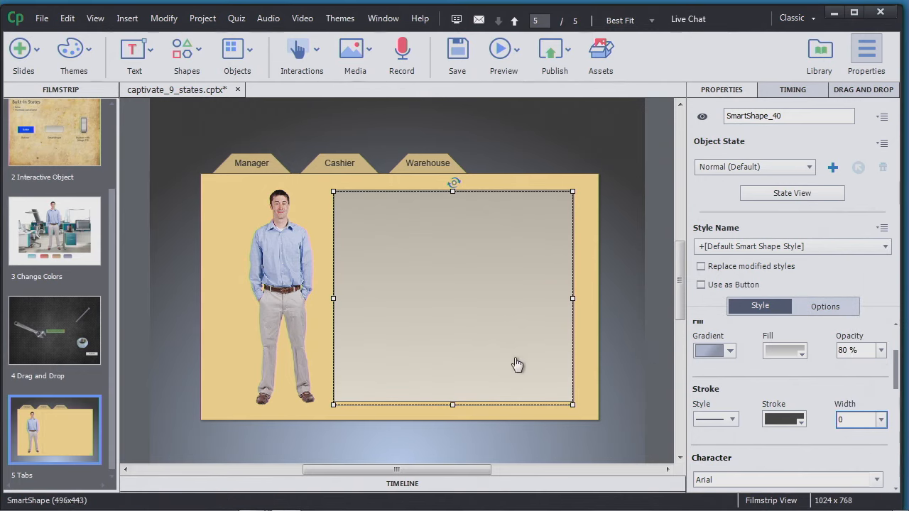
- Reselect the transparent caption shape over the folder background and nudge it slightly upward
left_click_drag(503, 409, 563, 419)
left_click(362, 270)
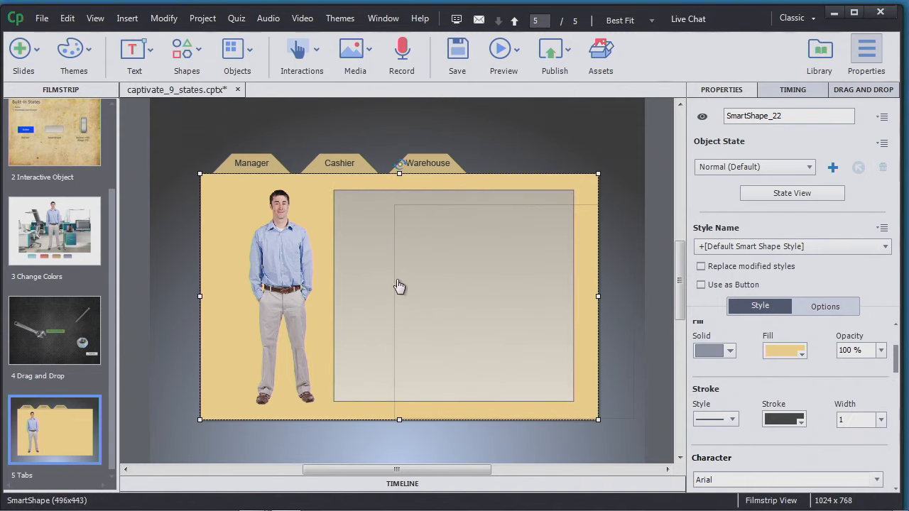
left_click(414, 205)
left_click_drag(389, 192, 388, 192)
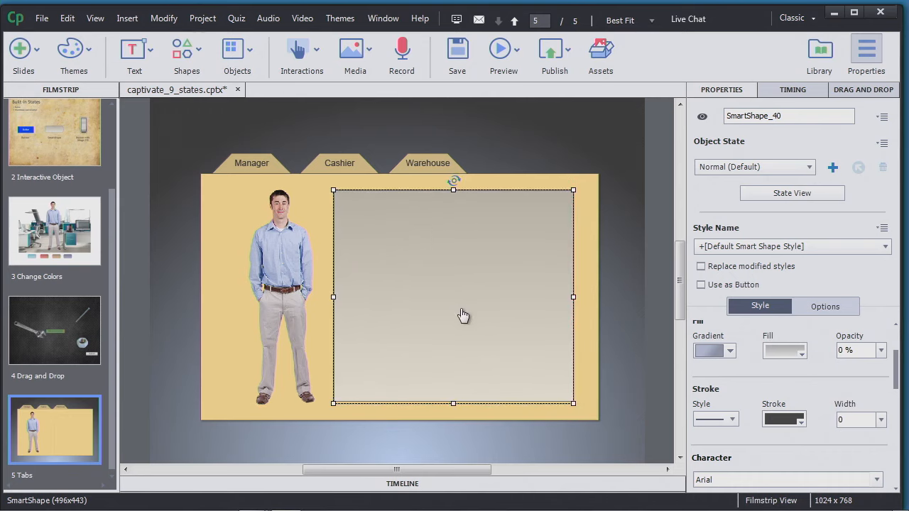
- Replace the content object's Normal state image with Brad_Hidden.png imported from the Images\Brad folder
left_click(294, 227)
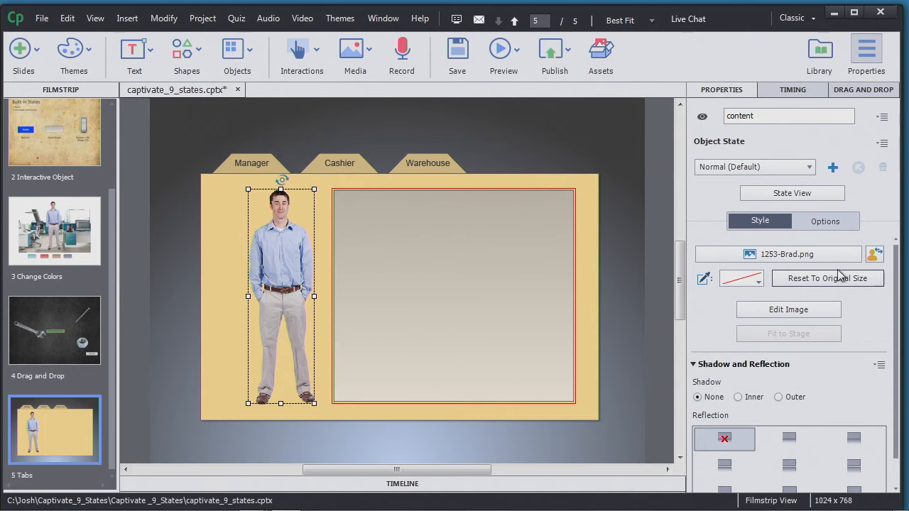
left_click(794, 260)
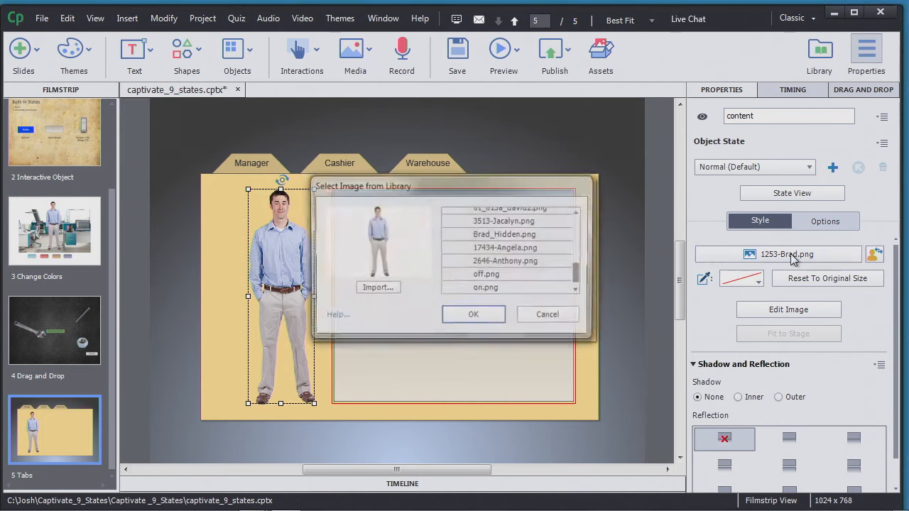
left_click(393, 289)
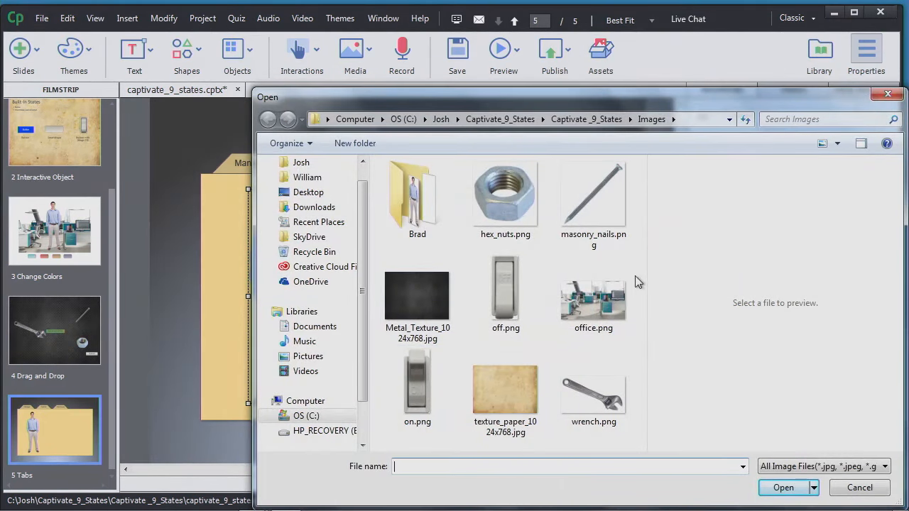
double_click(427, 206)
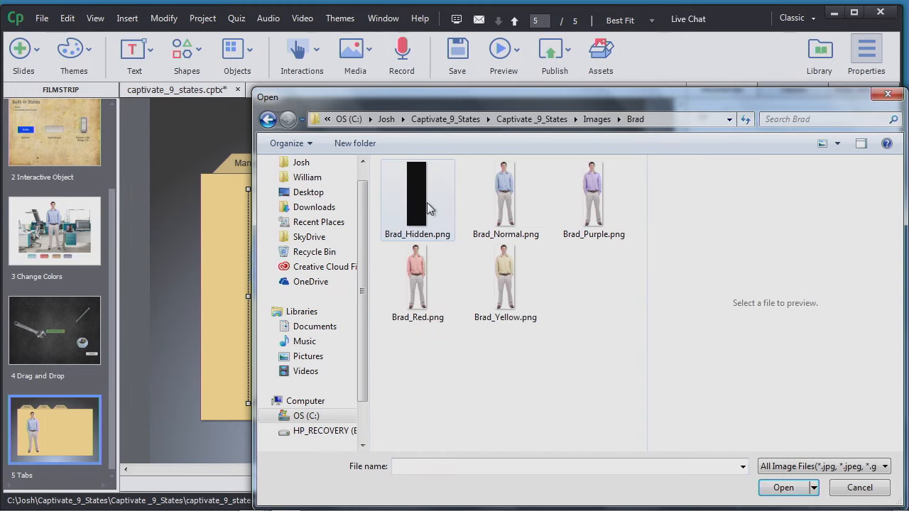
left_click(428, 207)
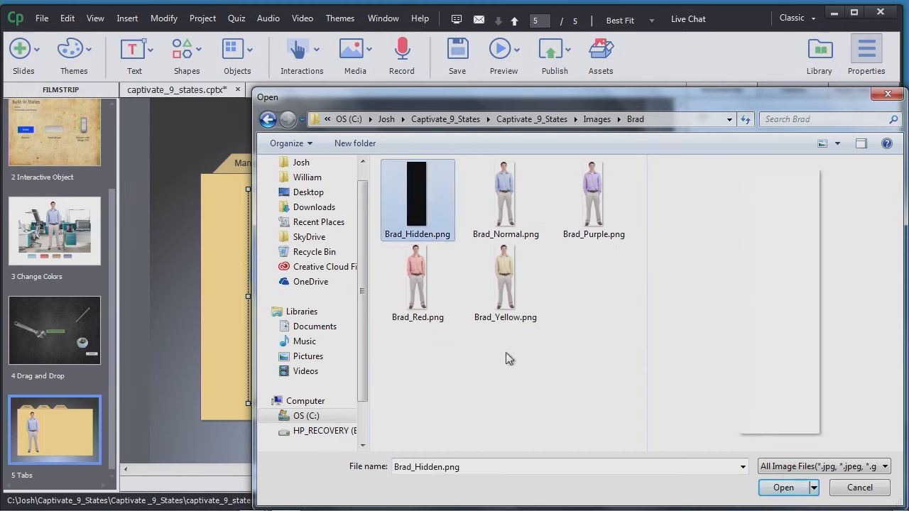
left_click(781, 489)
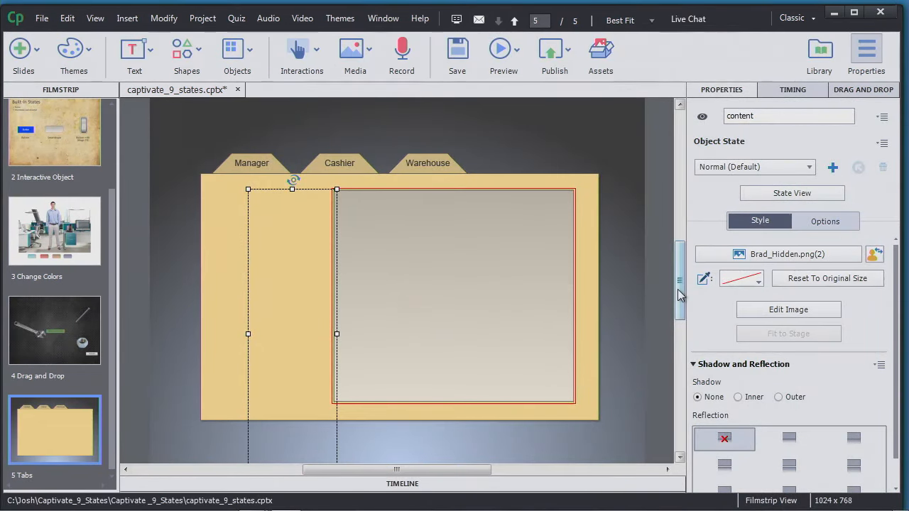
- Shrink the hidden image to about 136 x 448 and shift it slightly toward the caption rectangle
scroll(335, 341, "down", 3)
left_click_drag(334, 380, 337, 305)
left_click_drag(291, 235, 298, 235)
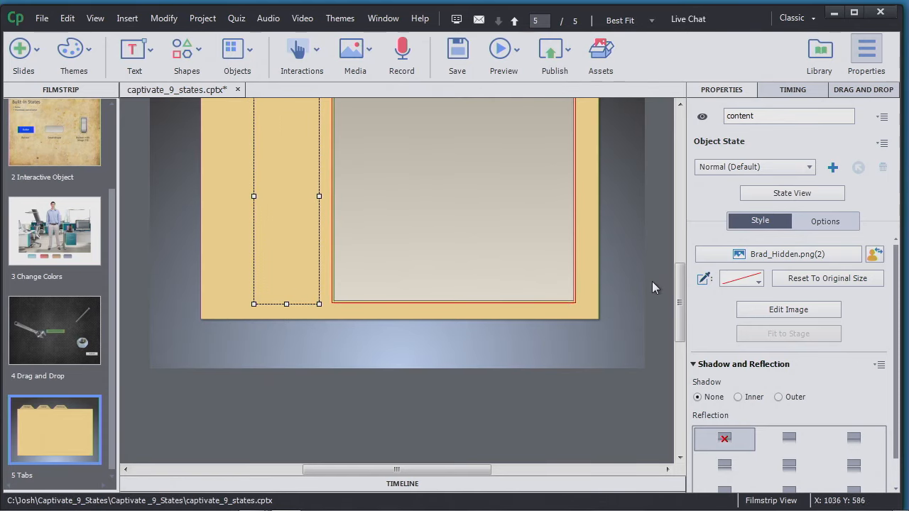
left_click_drag(680, 294, 680, 275)
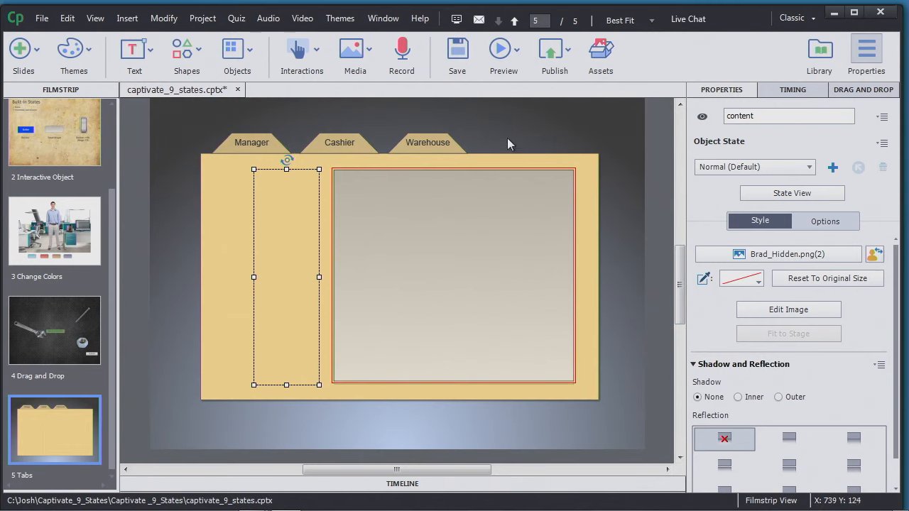
- Preview the Tabs slide in its Normal state, then close the preview
left_click(505, 49)
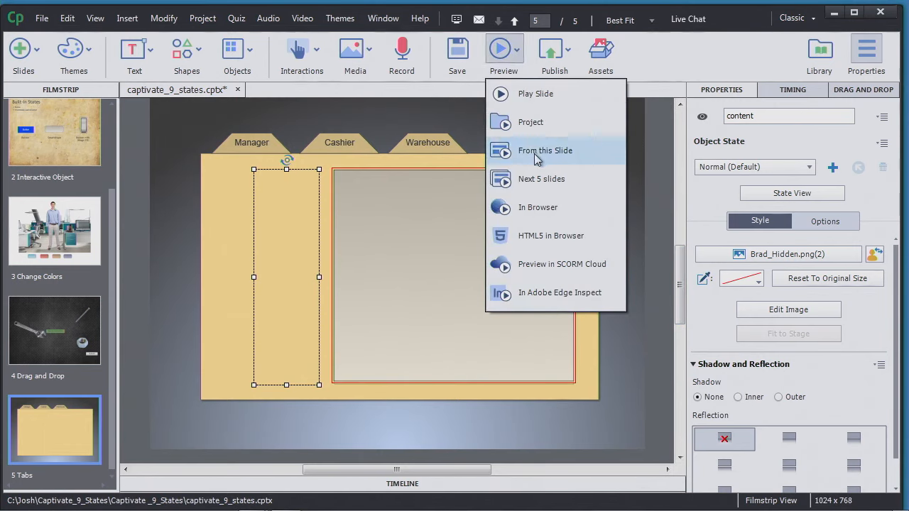
left_click(539, 188)
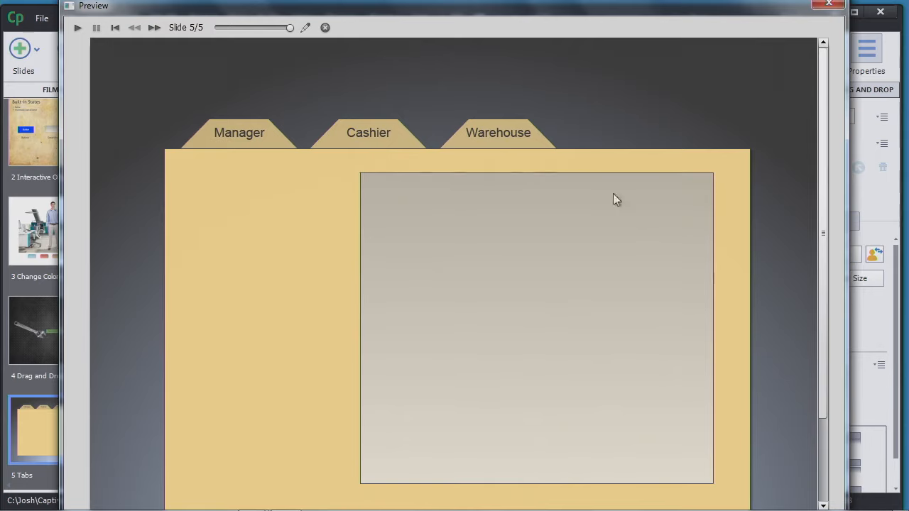
left_click(834, 6)
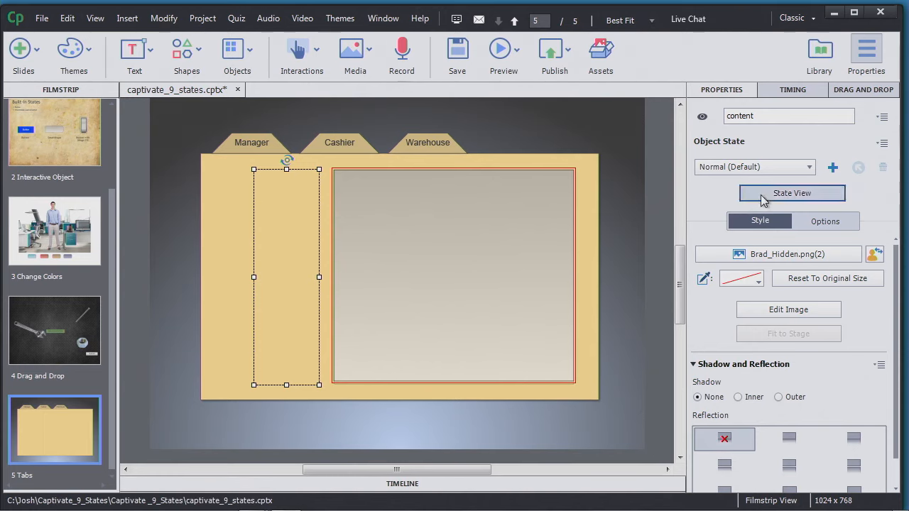
- In the content object's Manager state, shift the hidden image slightly and replace it with Brad_Red.png imported from the Brad folder
left_click(793, 193)
left_click_drag(113, 250, 111, 333)
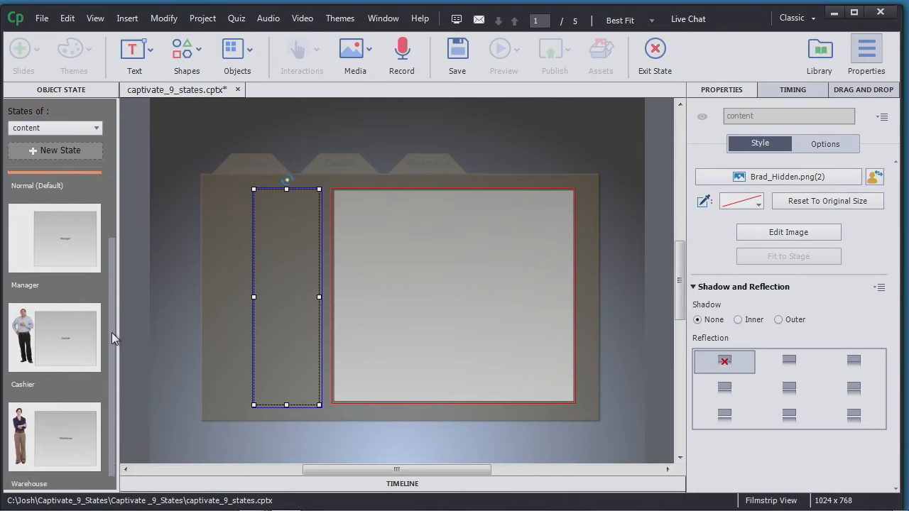
left_click(69, 236)
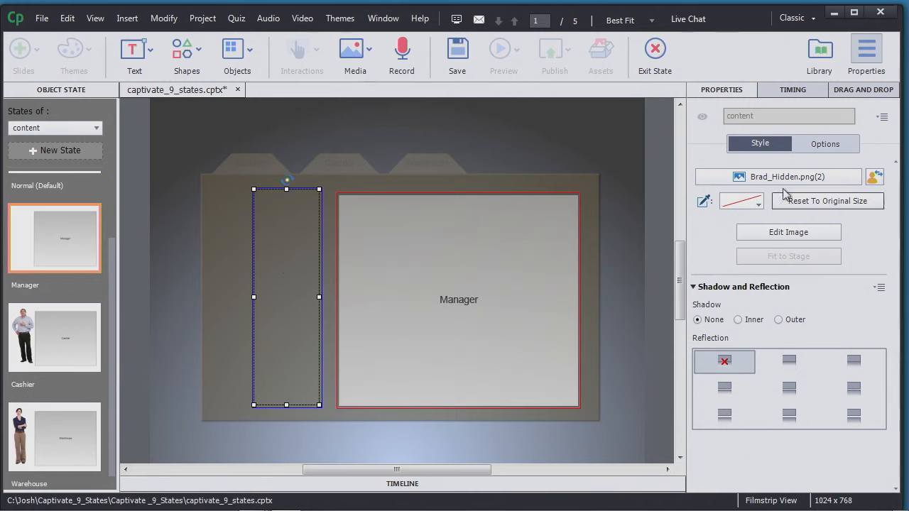
left_click_drag(282, 280, 301, 286)
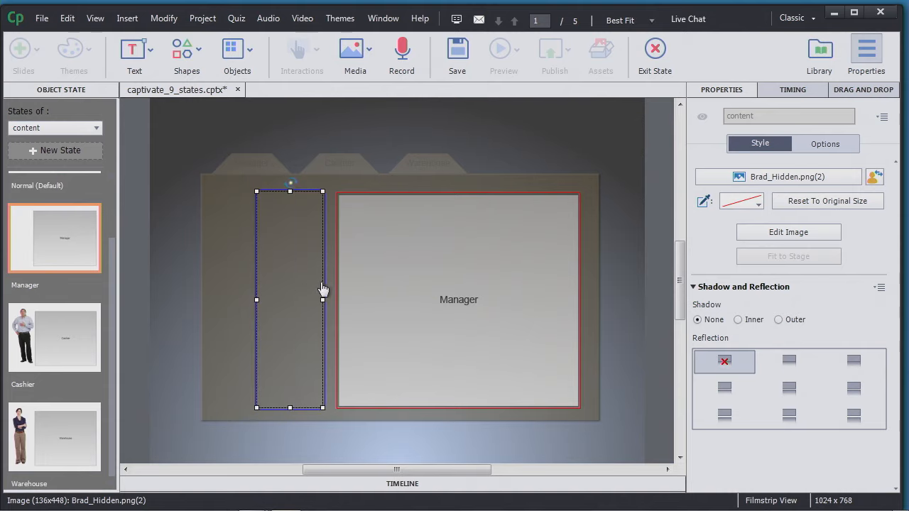
left_click(846, 181)
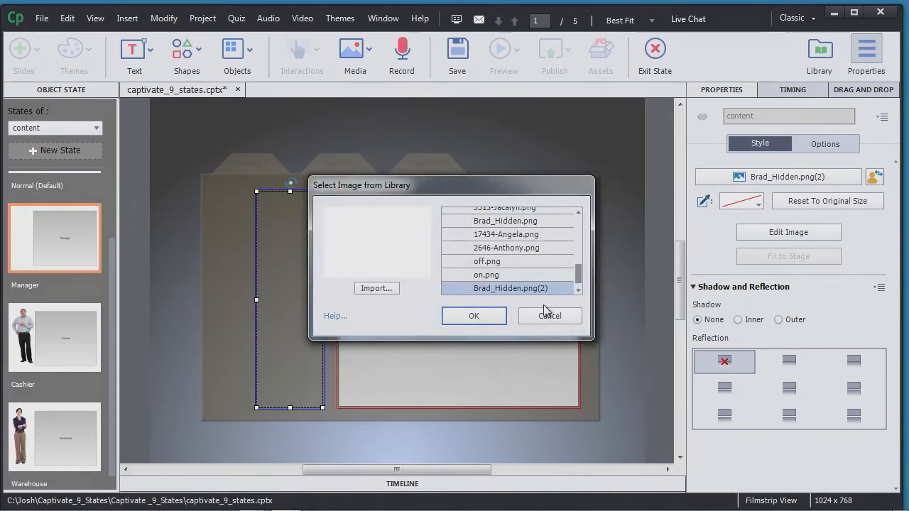
left_click(377, 288)
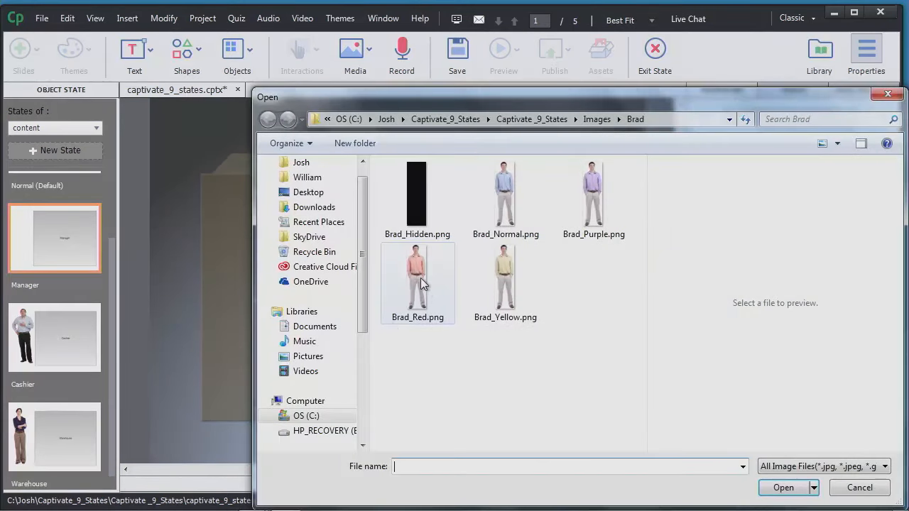
left_click(421, 280)
left_click(783, 488)
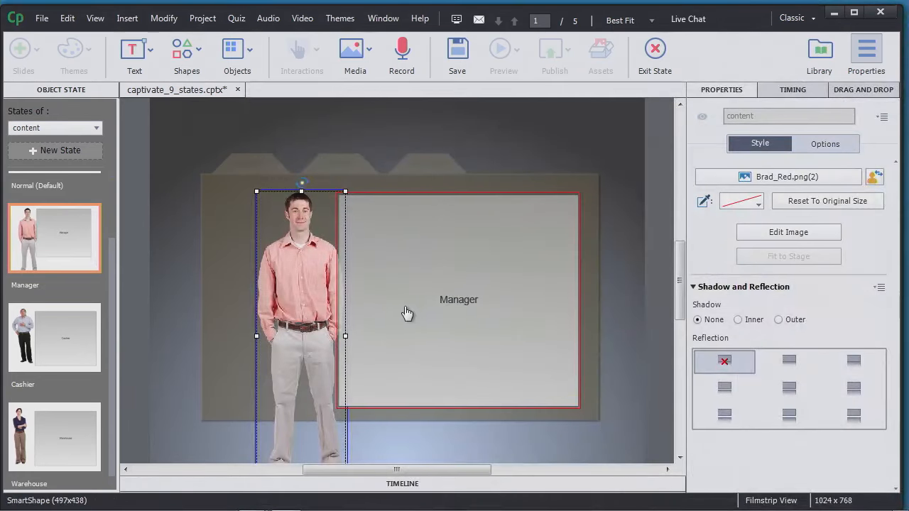
- Shrink the red-shirted Manager character to fit beside the caption rectangle, check the other states, and exit State View
left_click_drag(112, 249, 113, 188)
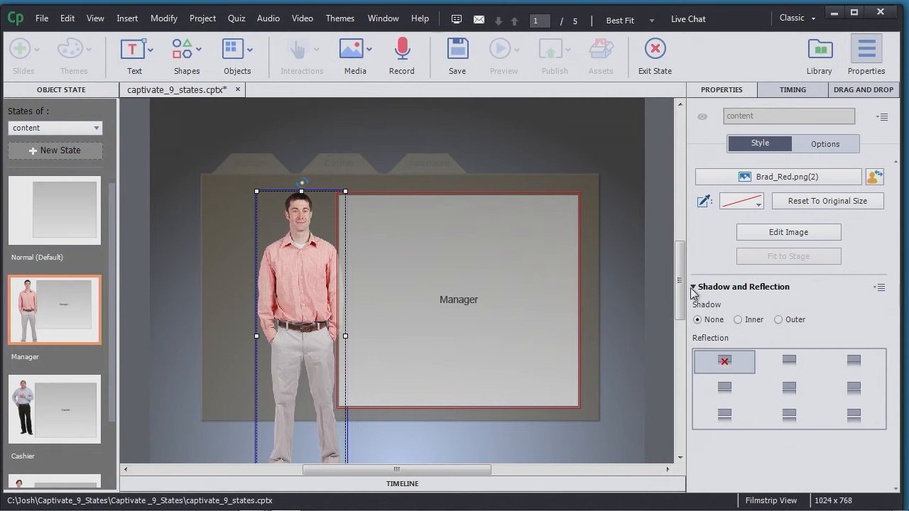
scroll(681, 304, "down", 3)
left_click_drag(346, 396, 323, 324)
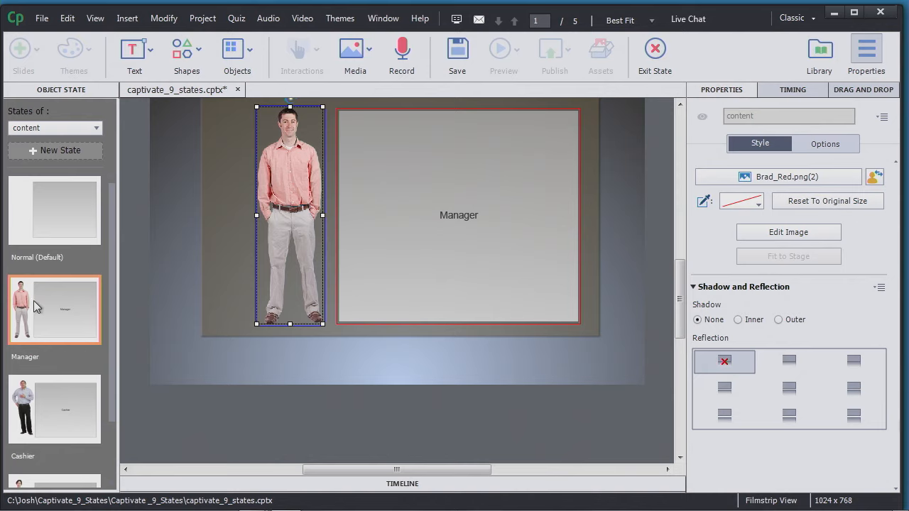
scroll(114, 320, "down", 1)
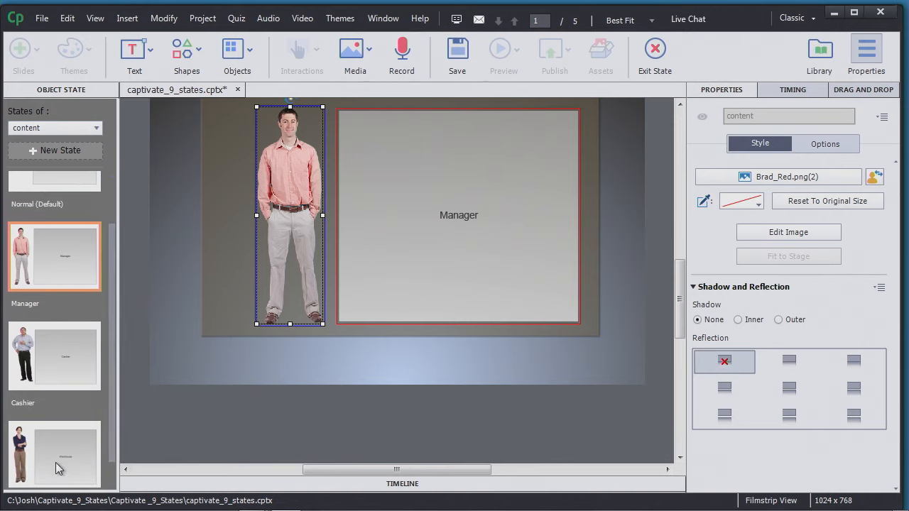
left_click_drag(110, 431, 111, 363)
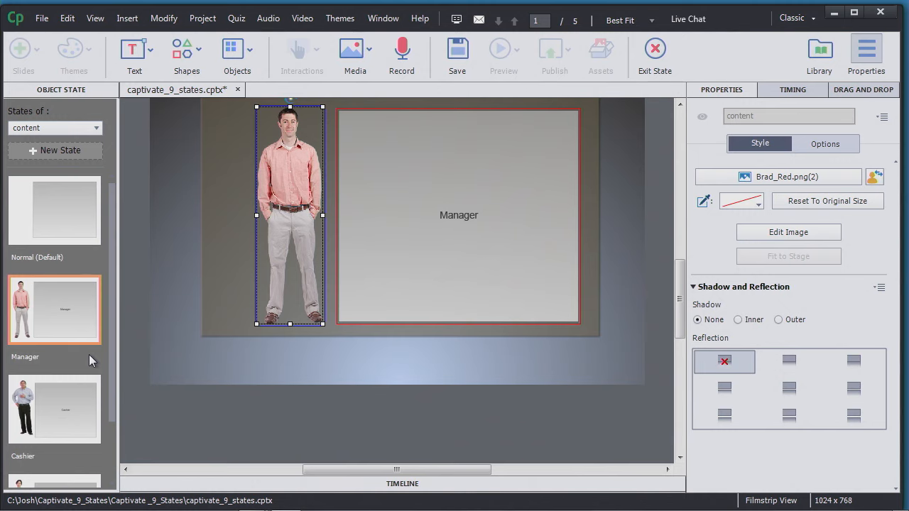
left_click(643, 70)
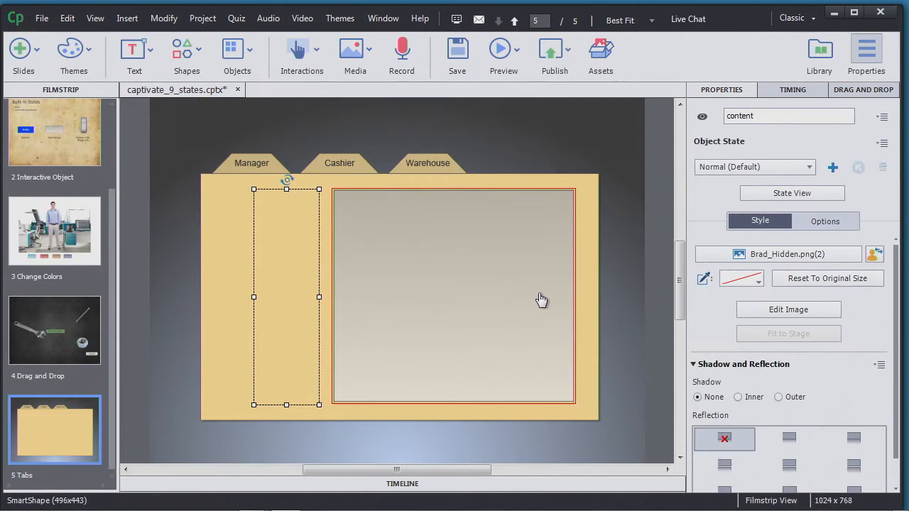
- Set the Manager, Cashier and Warehouse tab shapes to be used as buttons
left_click(256, 166)
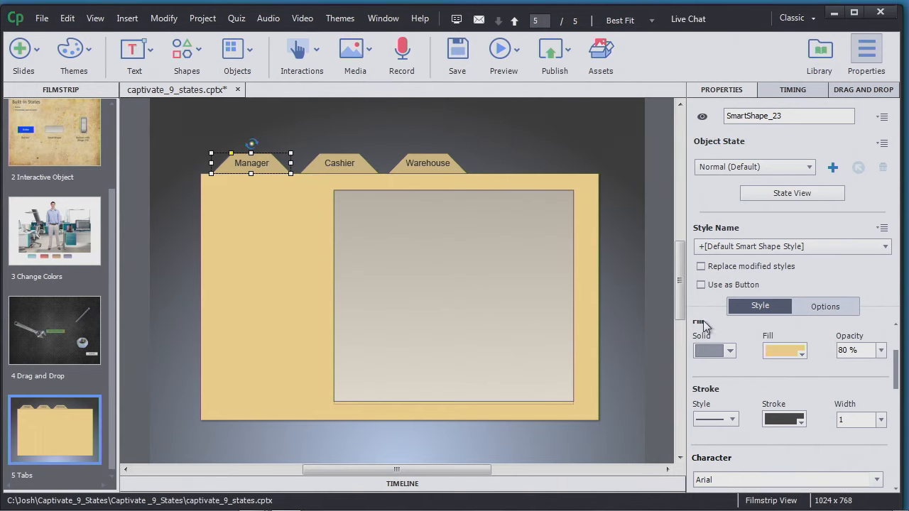
left_click(701, 285)
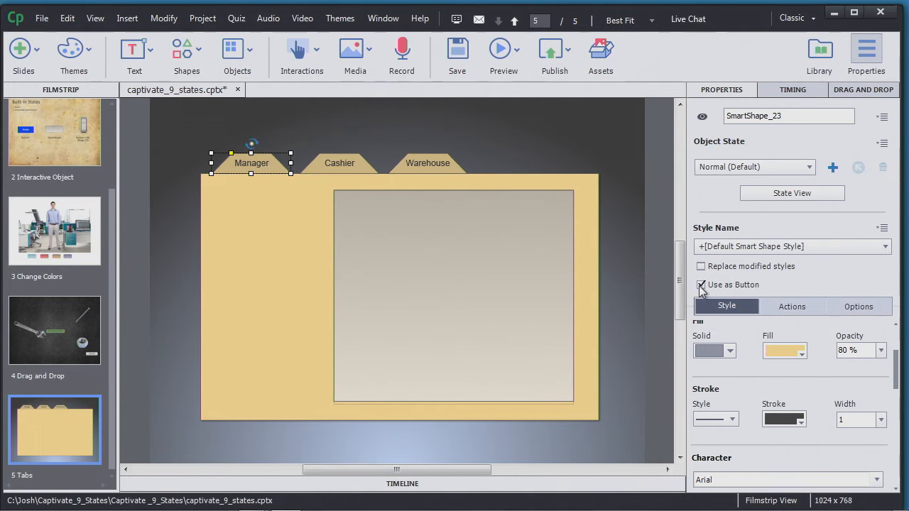
left_click(363, 162)
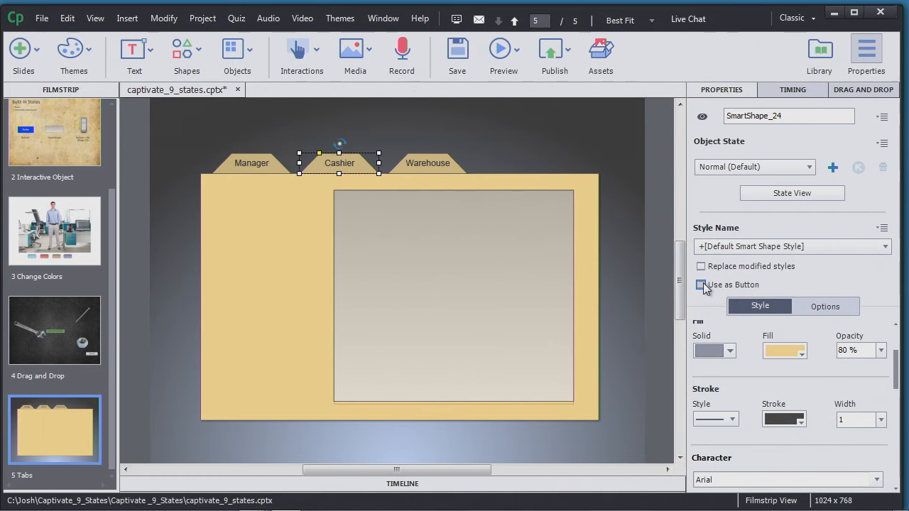
left_click(702, 285)
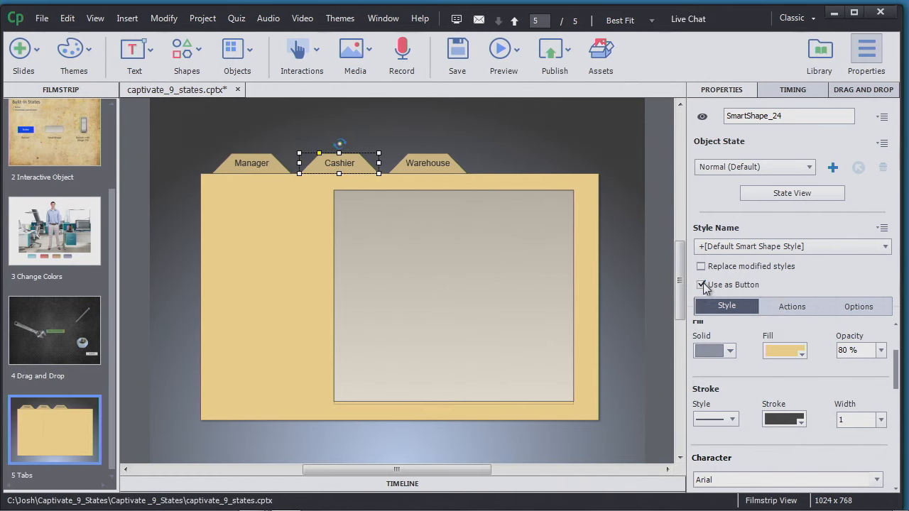
left_click(447, 171)
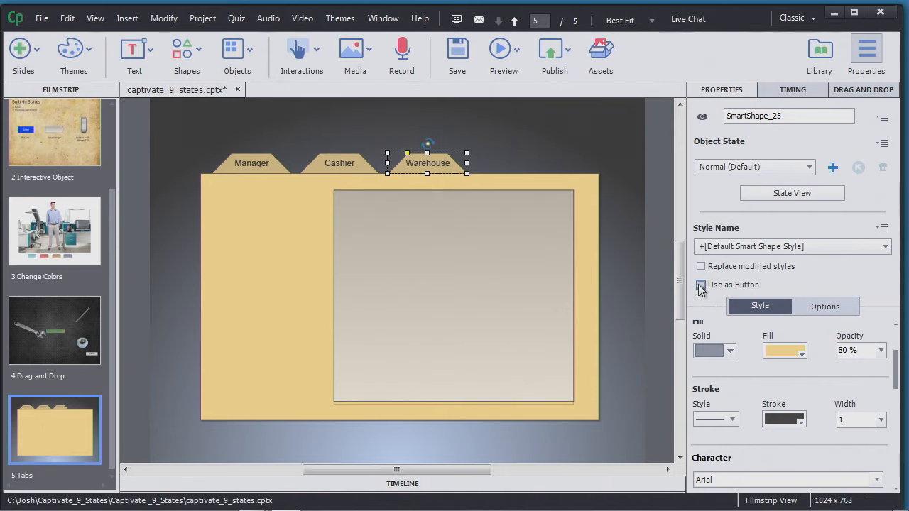
left_click(701, 285)
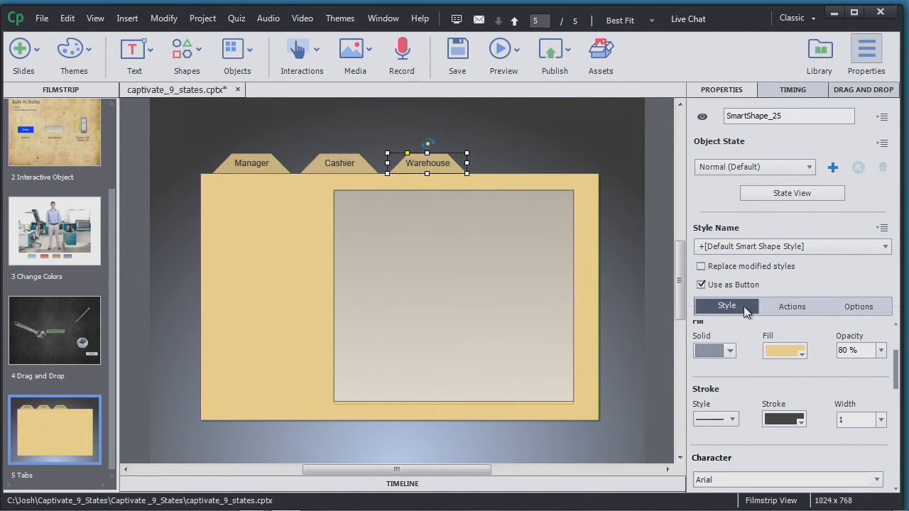
- Set the Manager tab's success action to change the state of content to Manager, without continuing to play the project
left_click(236, 164)
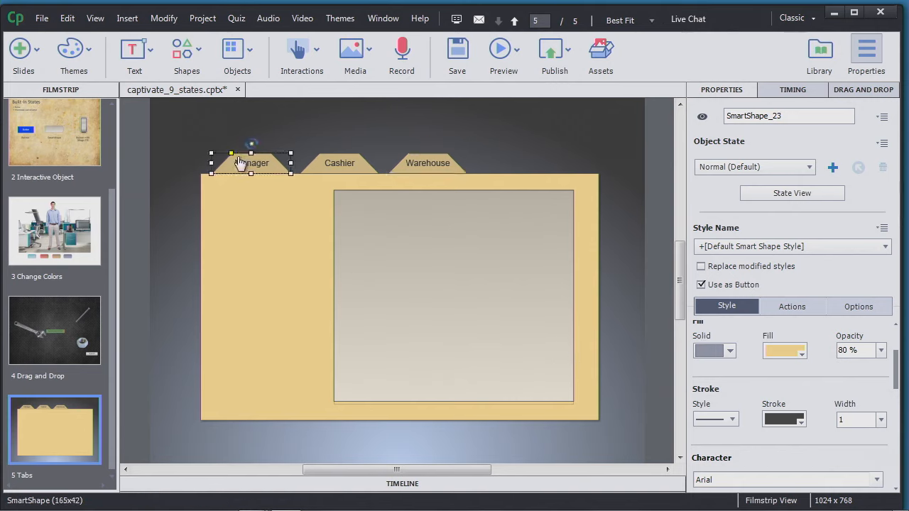
left_click(802, 313)
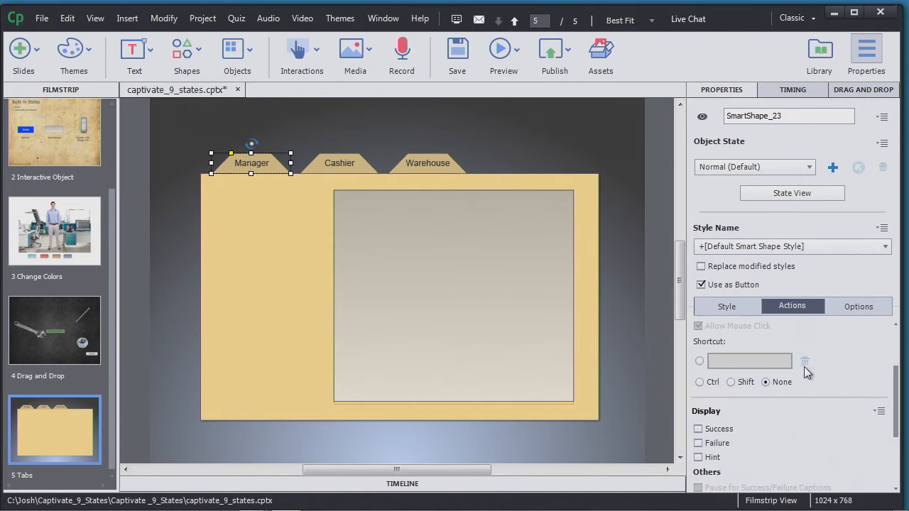
scroll(899, 390, "up", 2)
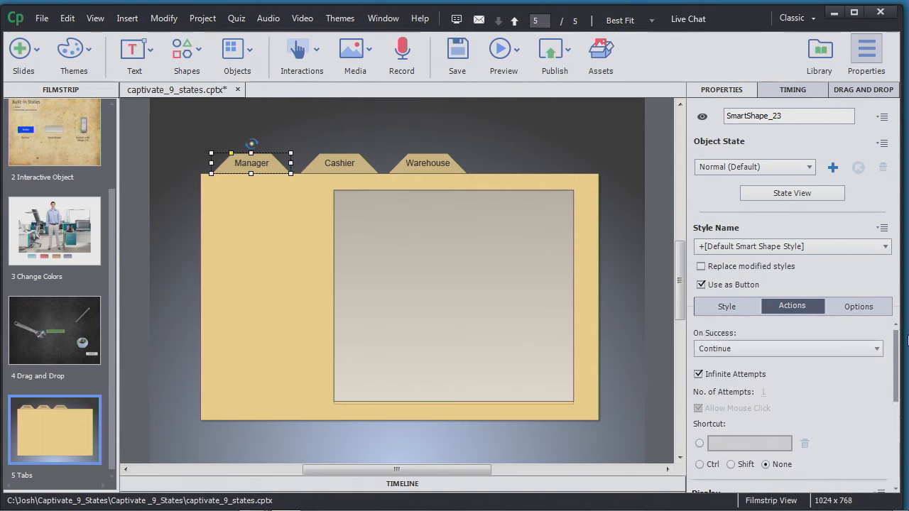
left_click(872, 348)
scroll(883, 208, "down", 5)
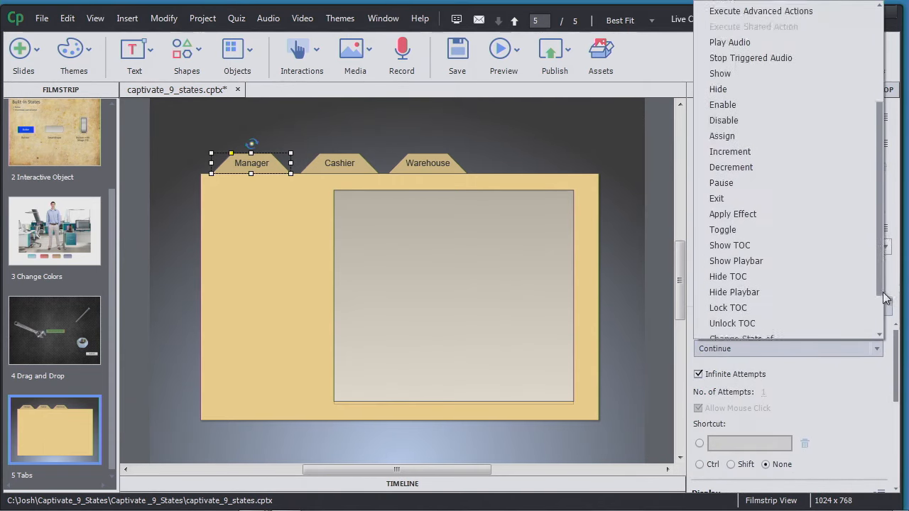
left_click(796, 287)
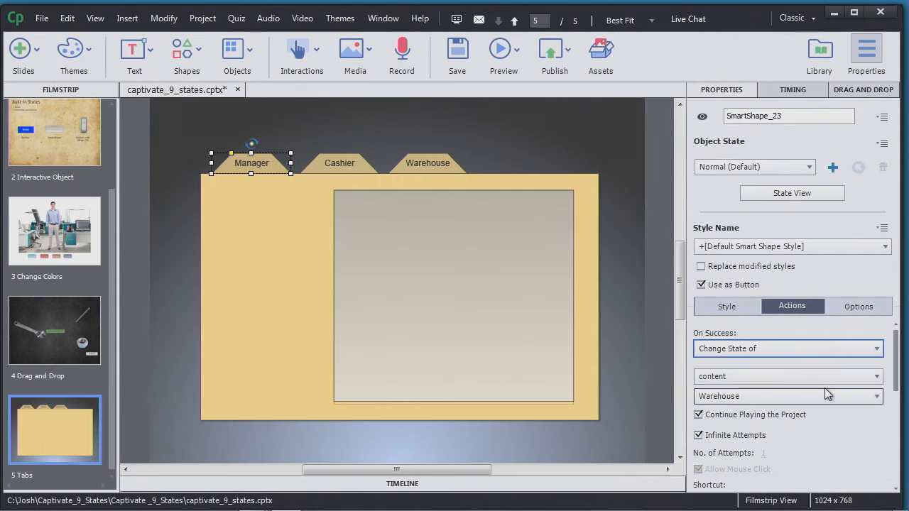
left_click(876, 379)
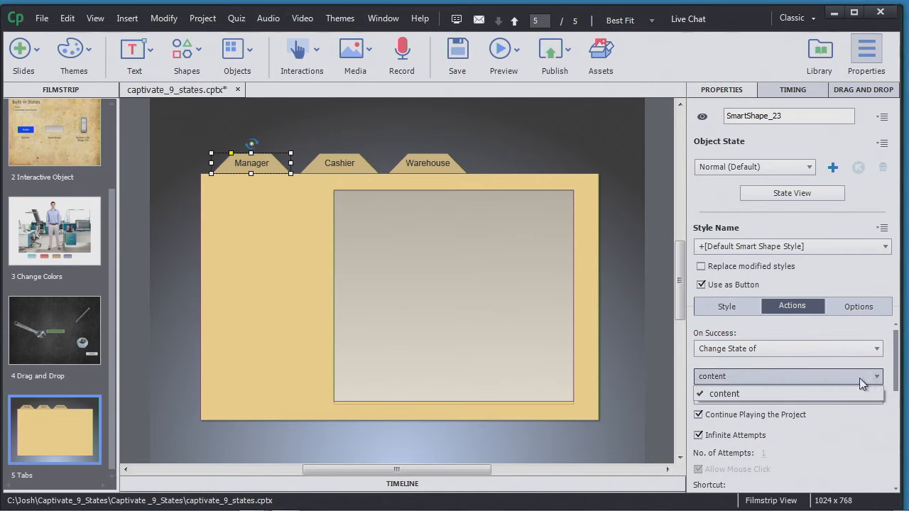
left_click(861, 381)
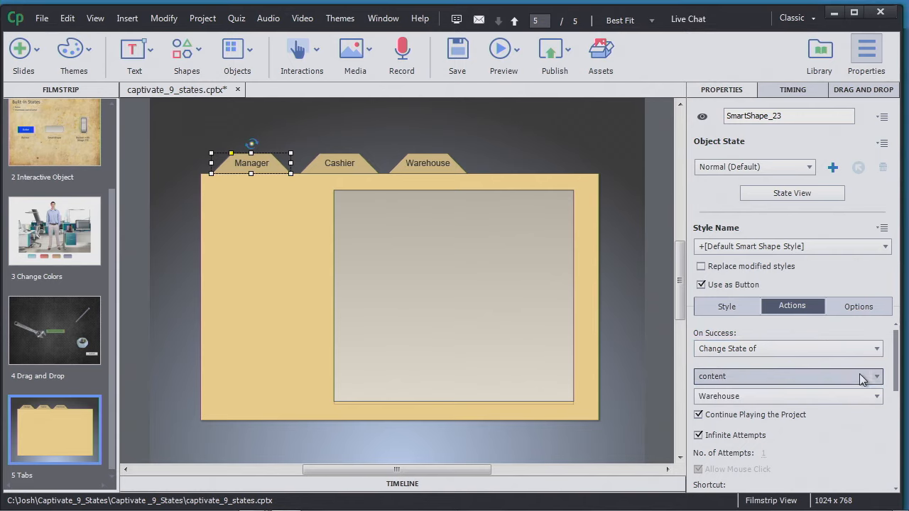
left_click(821, 396)
left_click(793, 431)
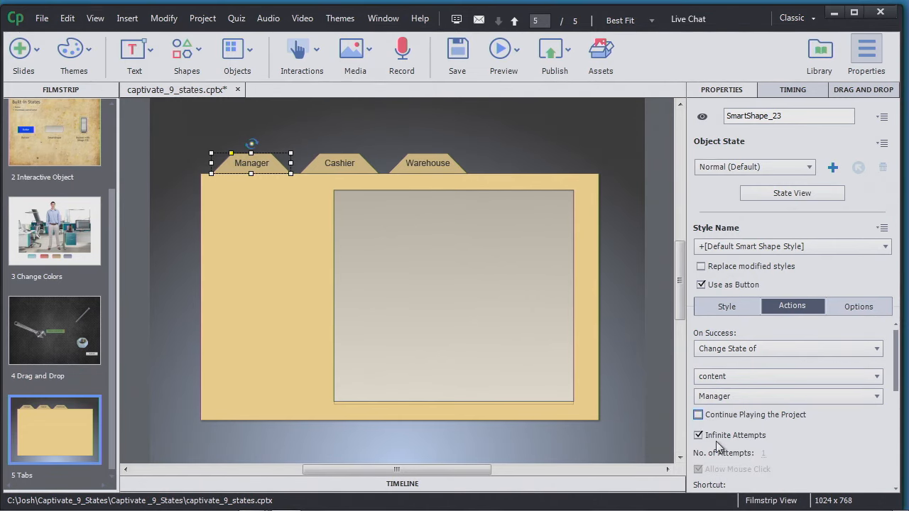
- Set the Cashier tab's success action to change the state of content to Cashier
left_click(334, 169)
left_click(848, 350)
left_click_drag(884, 202, 884, 331)
left_click(779, 285)
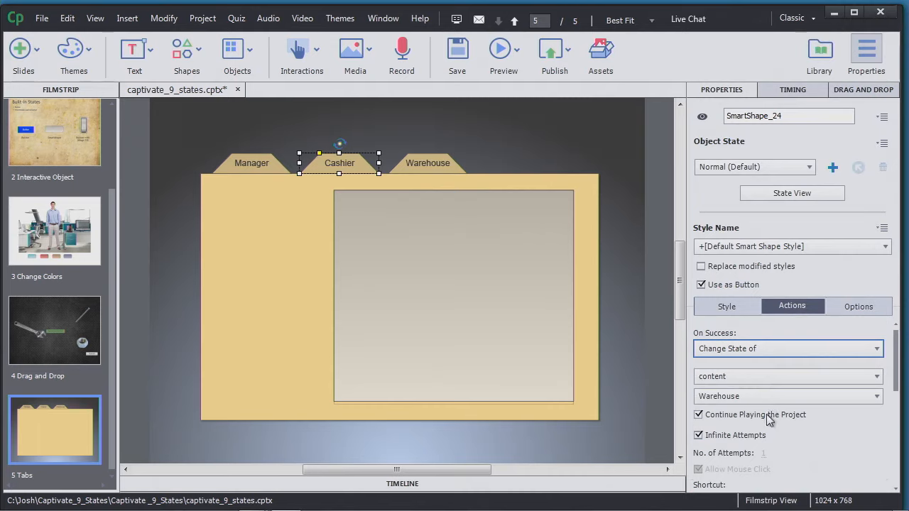
left_click(772, 396)
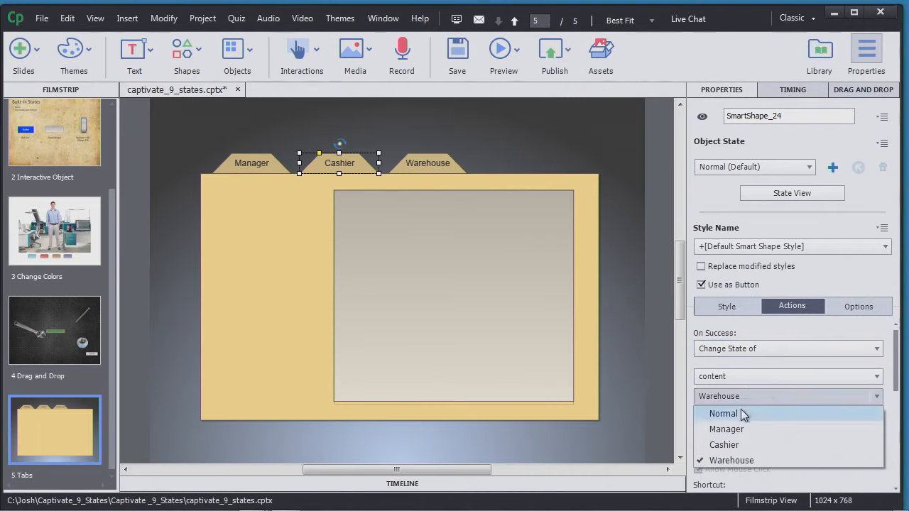
left_click(726, 444)
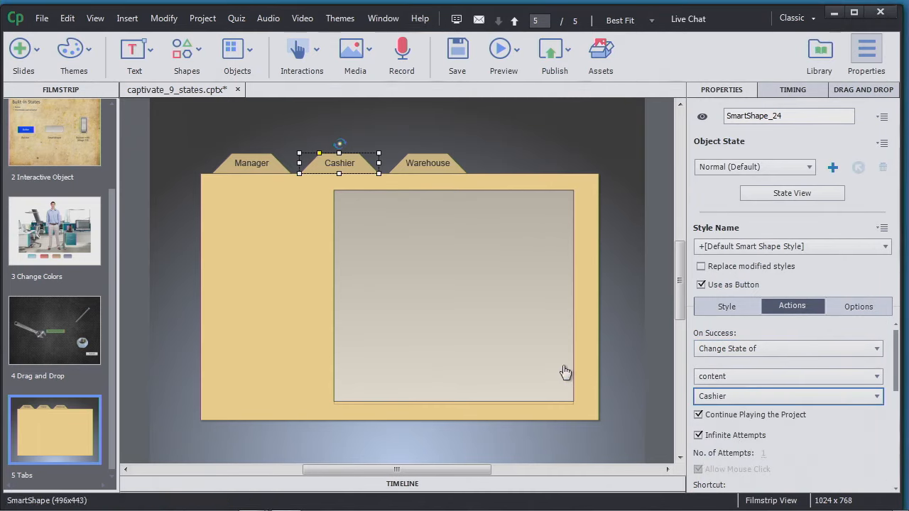
- Set the Warehouse tab's success action to change the state of content to Warehouse
left_click(430, 159)
left_click(874, 349)
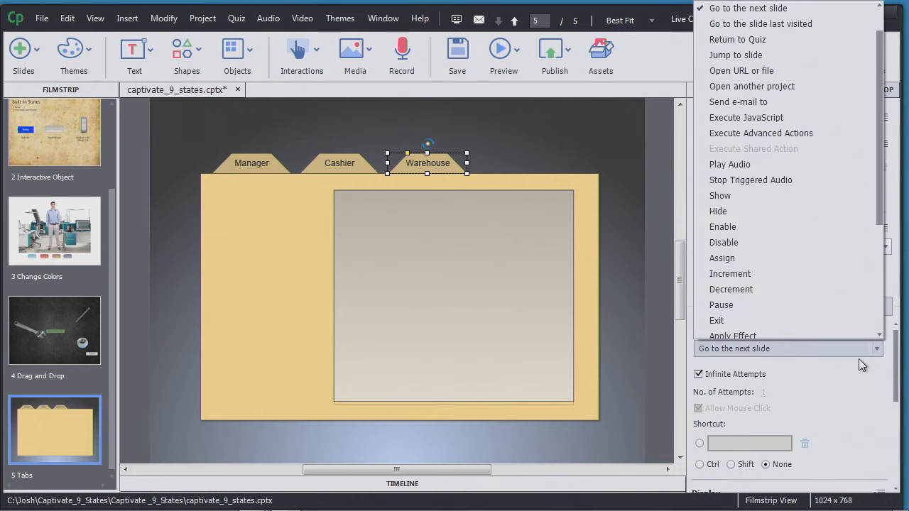
left_click_drag(880, 213, 879, 320)
left_click(806, 286)
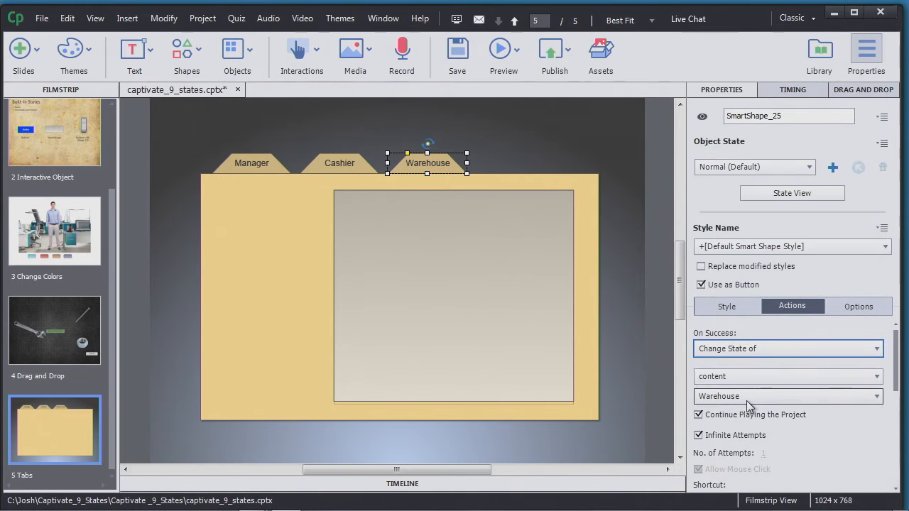
left_click(746, 398)
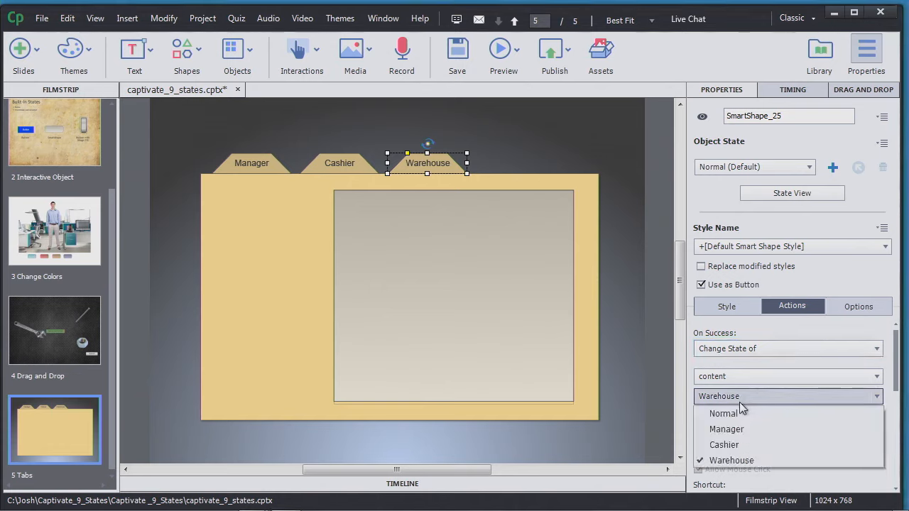
left_click(733, 460)
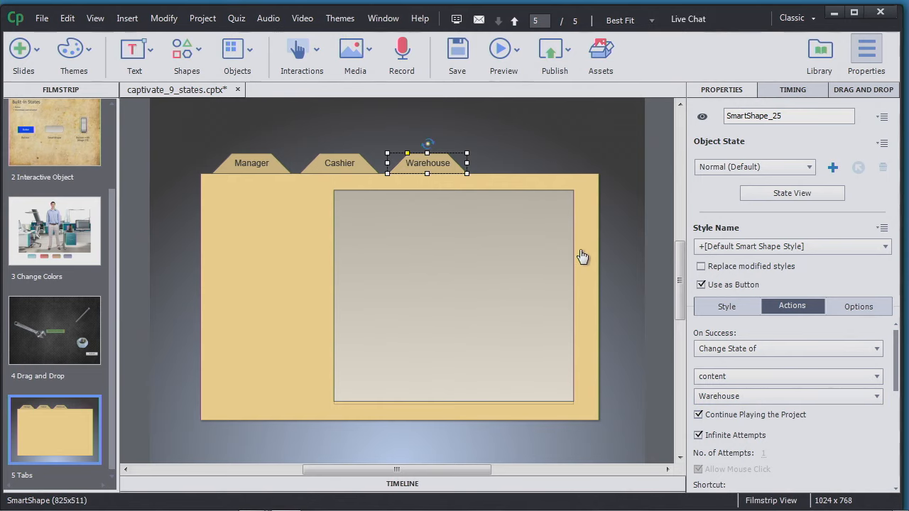
- Preview from the Tabs slide, test switching between the Manager, Cashier and Warehouse tabs, and close the preview
left_click(510, 55)
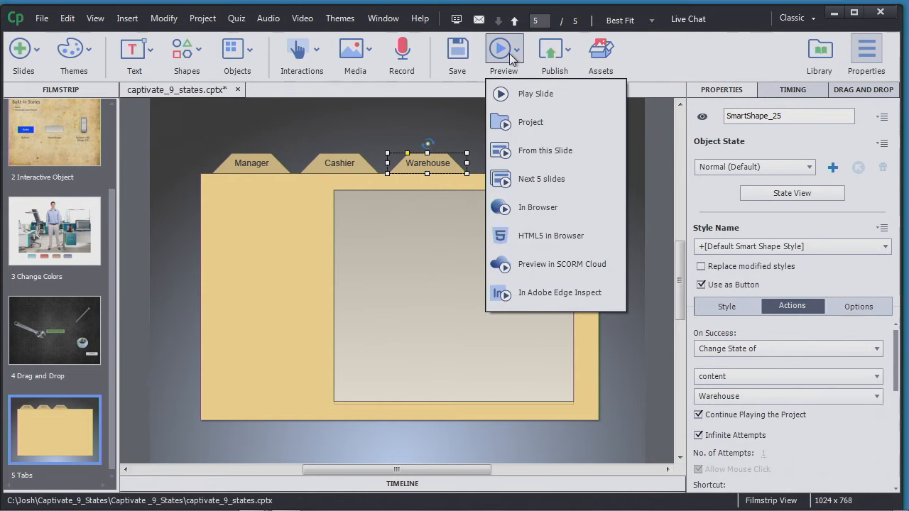
left_click(537, 155)
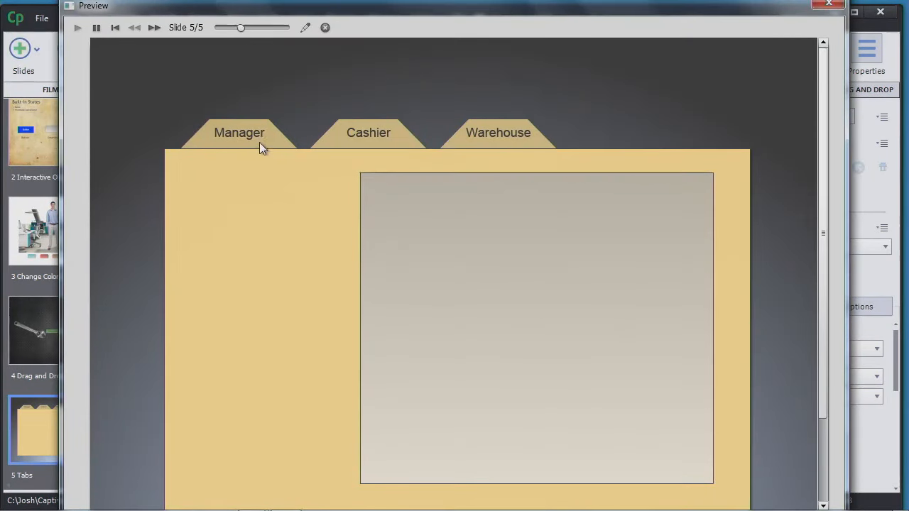
left_click(254, 130)
left_click(373, 132)
left_click(257, 133)
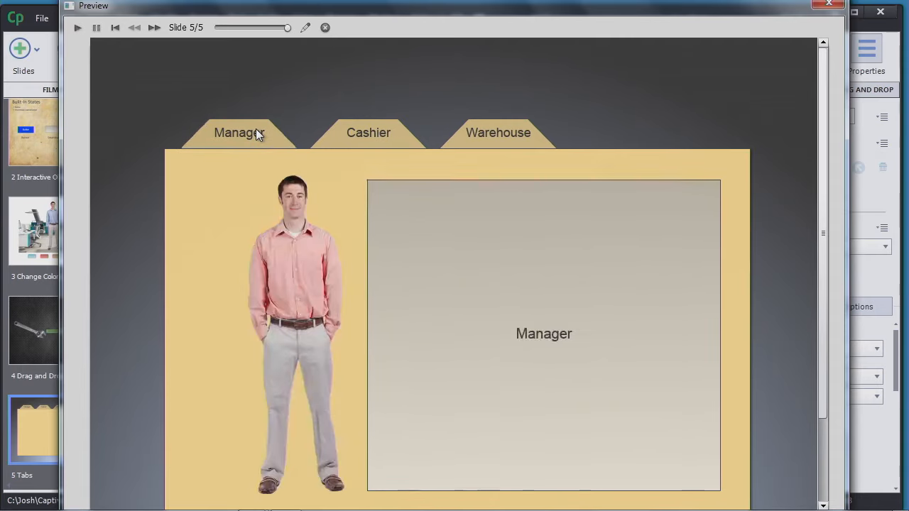
left_click(369, 132)
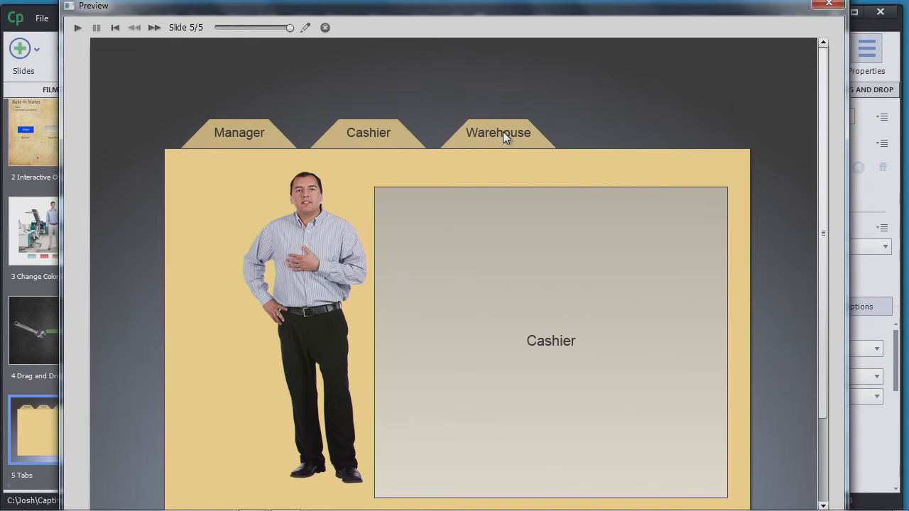
left_click(503, 132)
left_click(383, 138)
left_click(245, 142)
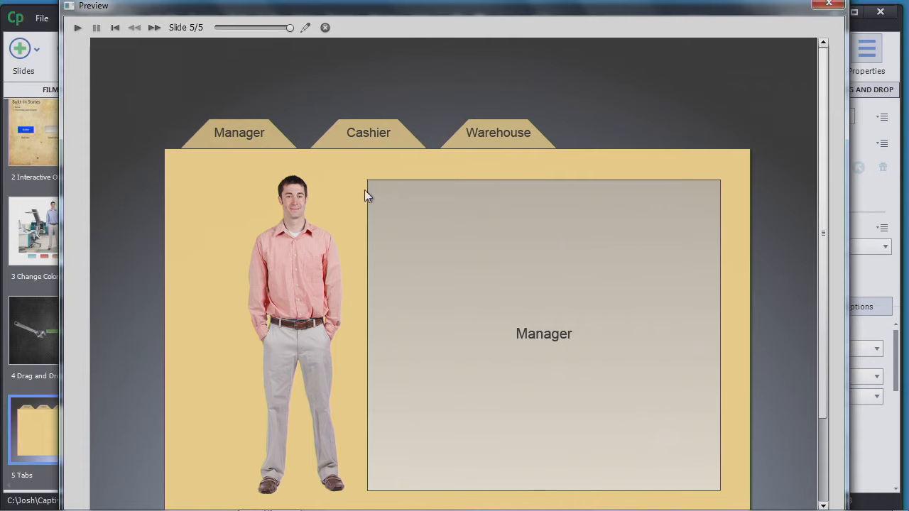
left_click(376, 131)
left_click(464, 139)
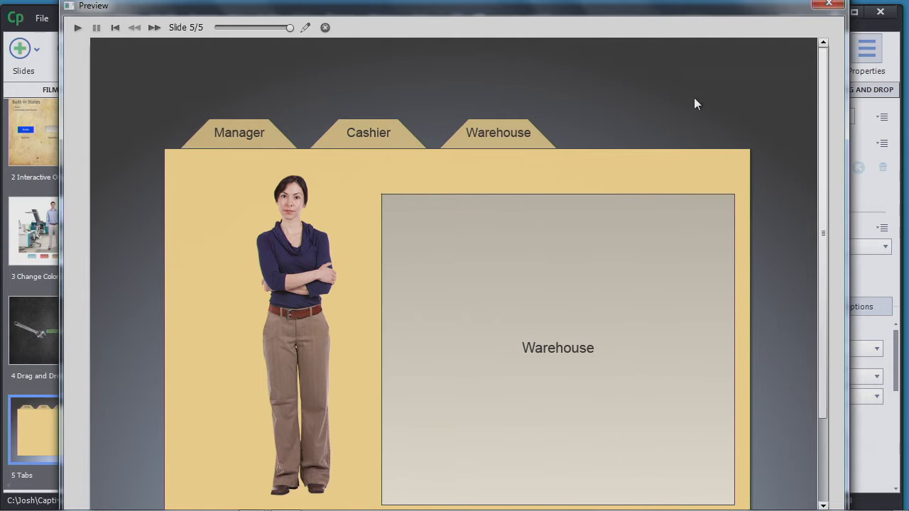
left_click(829, 5)
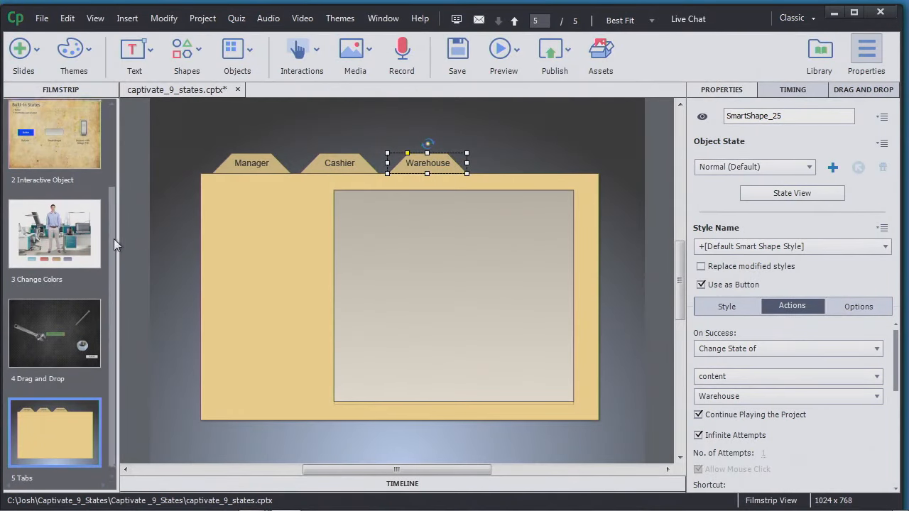
- On the Objects slide, draw a triangle about 68 x 68 beside the desk photo and rotate it to point toward the photo
left_click_drag(114, 239, 128, 98)
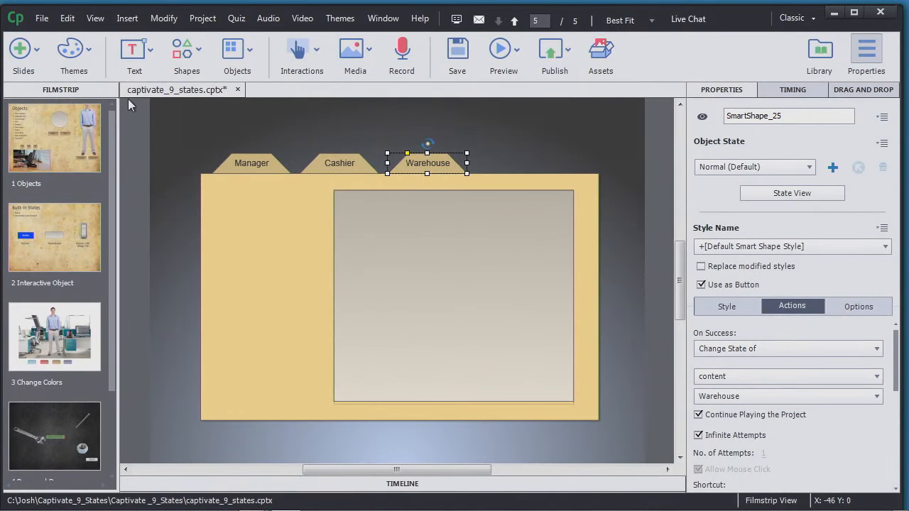
left_click(82, 128)
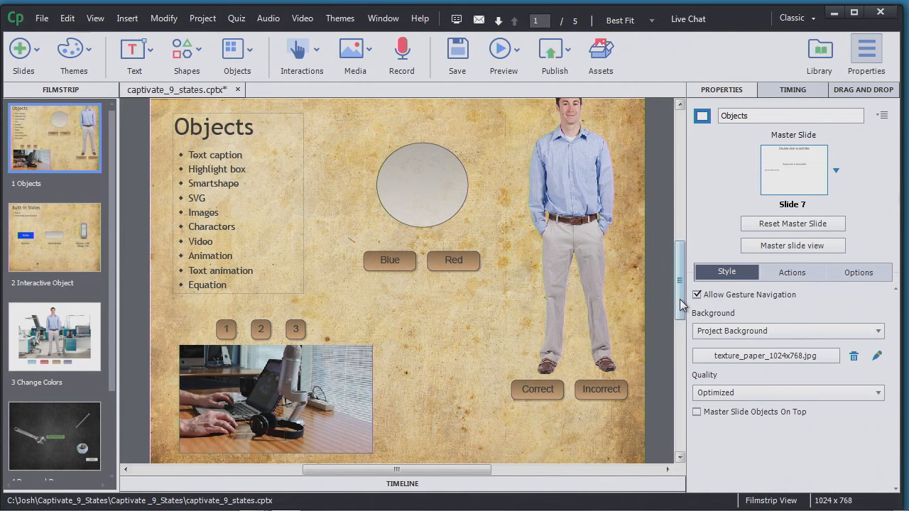
scroll(680, 304, "down", 3)
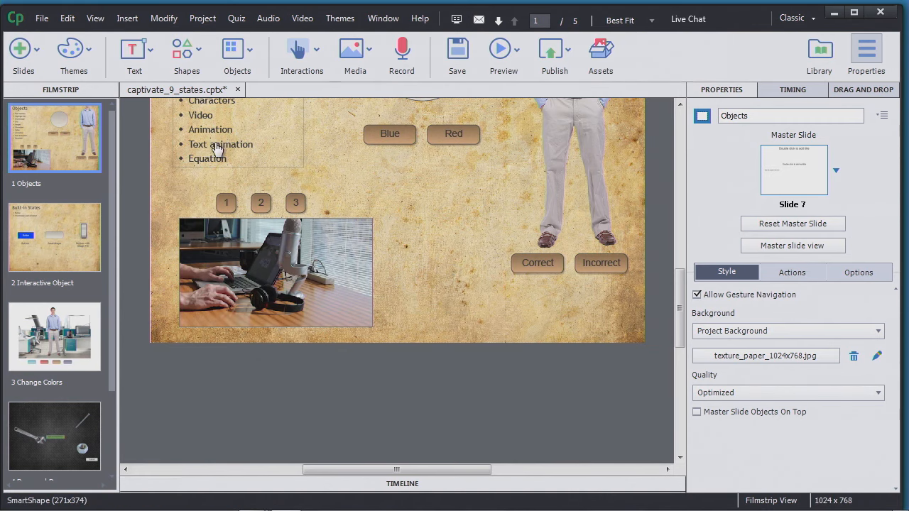
left_click(204, 53)
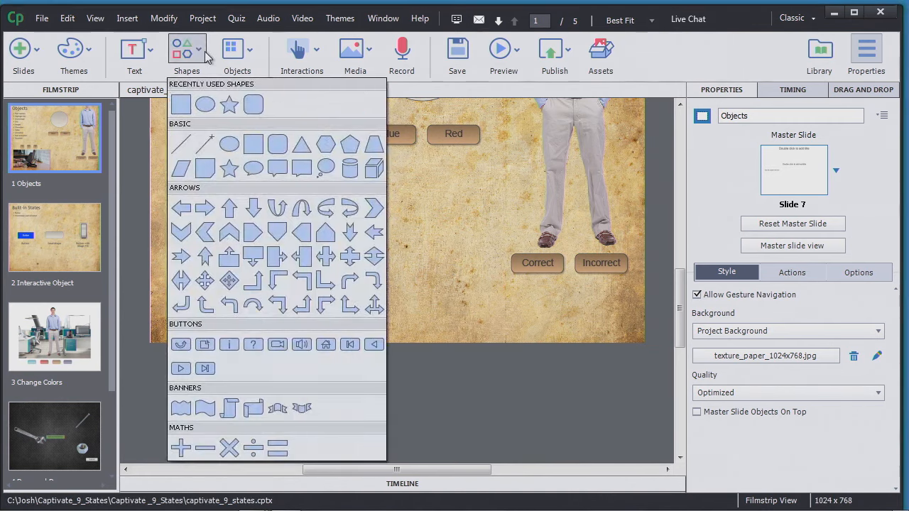
left_click(302, 144)
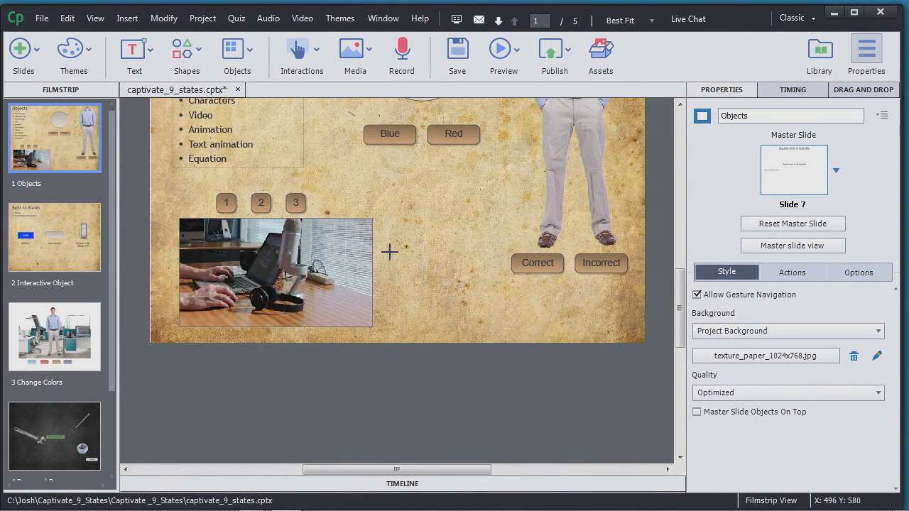
left_click_drag(388, 250, 422, 284)
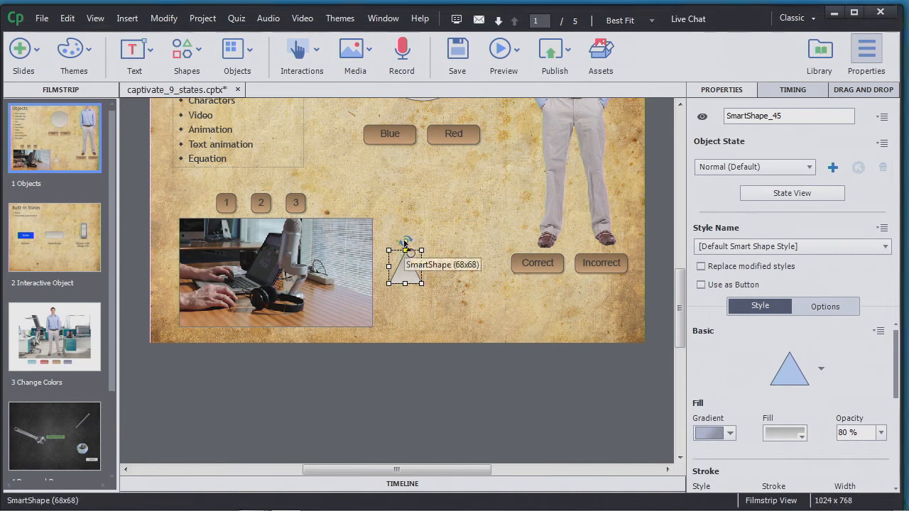
left_click_drag(403, 244, 377, 268)
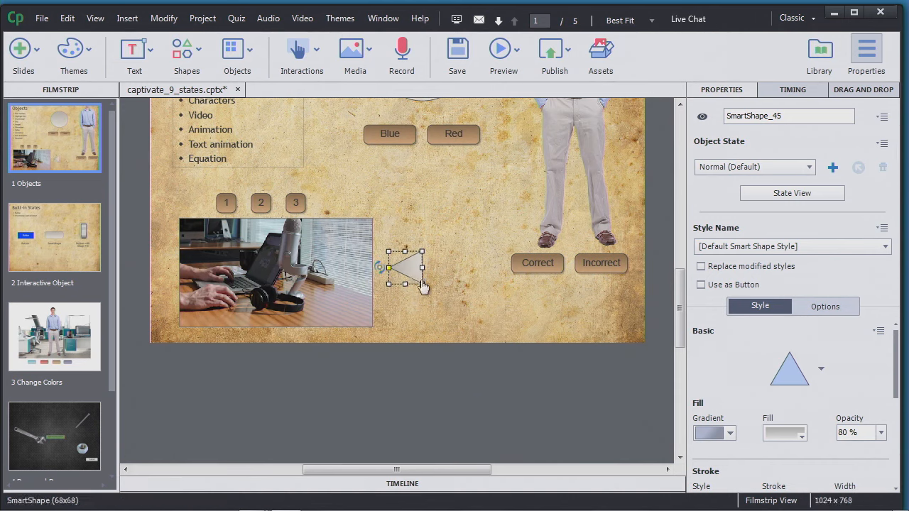
- Duplicate the triangle, place the copy just to its right and rotate it to point away from the photo
key("ctrl+c")
key("ctrl+v")
left_click_drag(414, 276, 452, 270)
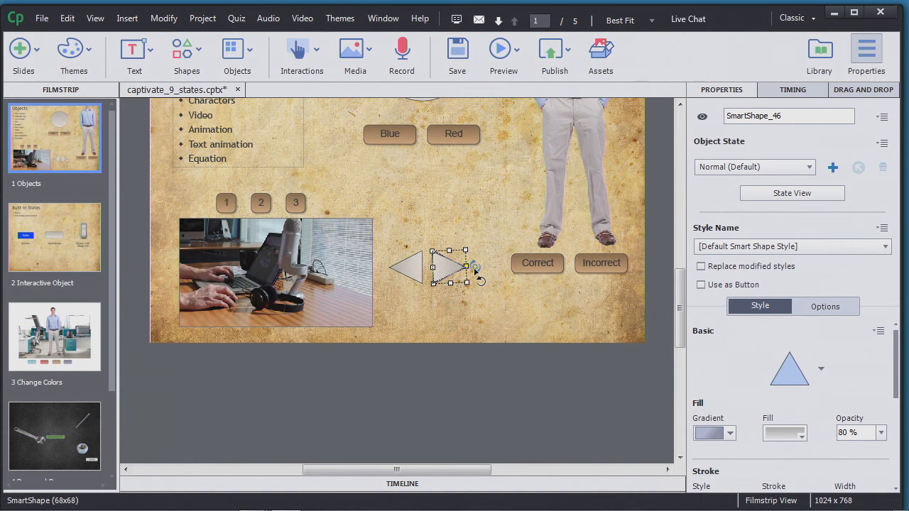
left_click(446, 298)
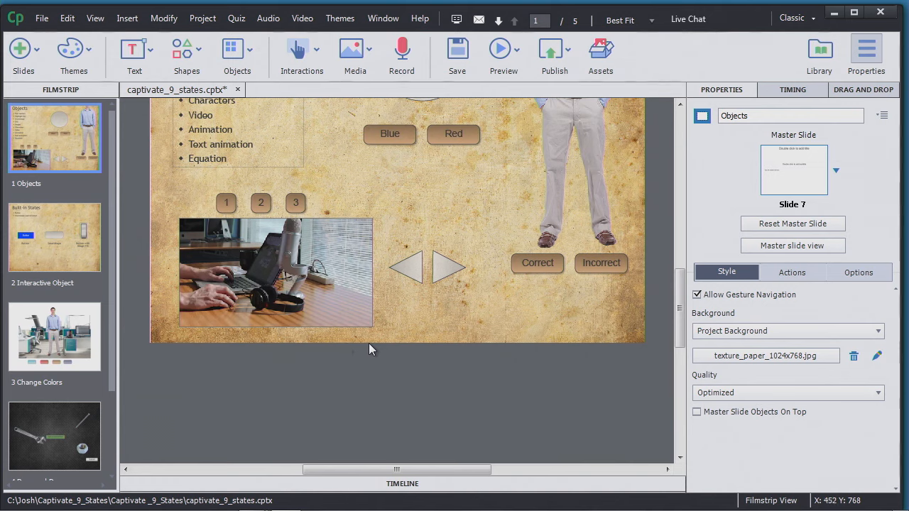
- Make the left-pointing triangle a button that goes to the previous state of video, without continuing to play the project
left_click(404, 274)
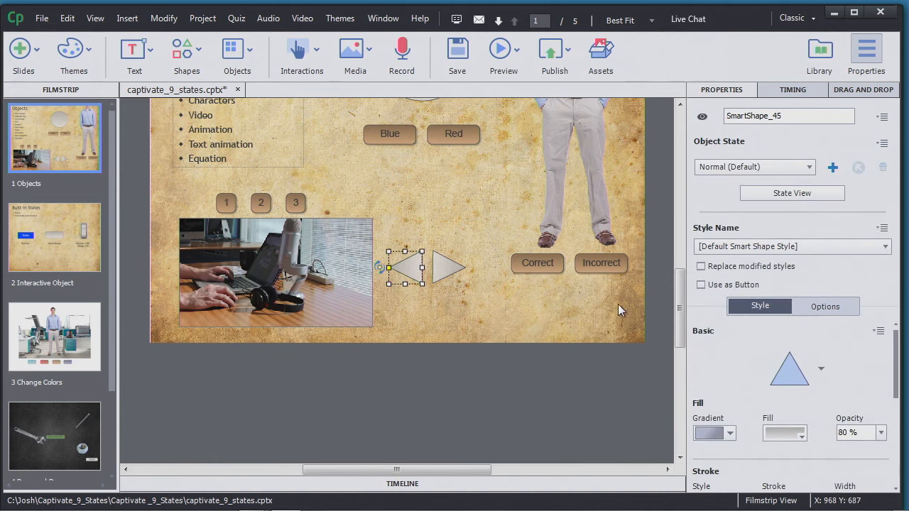
left_click(701, 285)
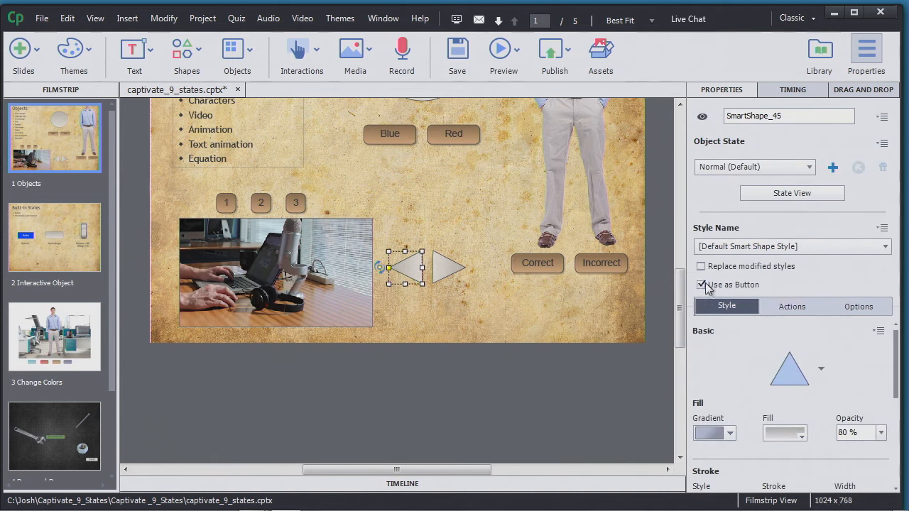
left_click(794, 309)
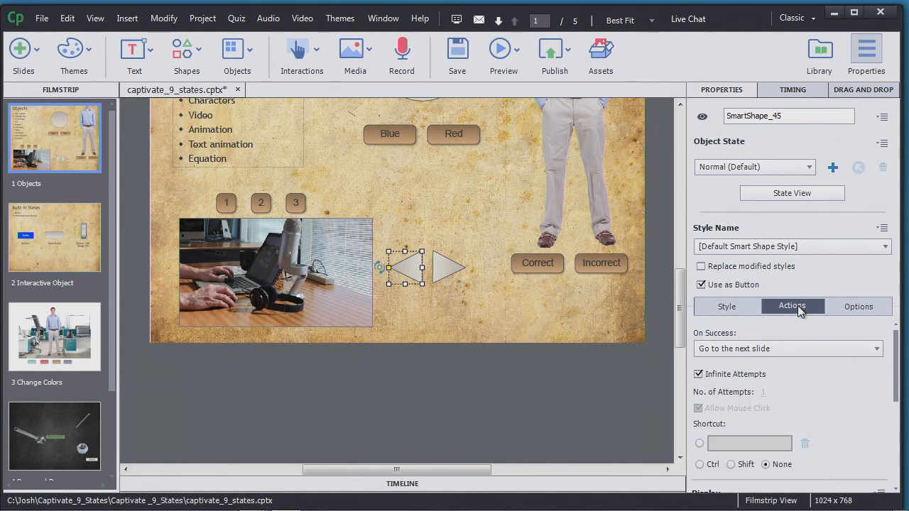
left_click(877, 348)
scroll(881, 222, "down", 4)
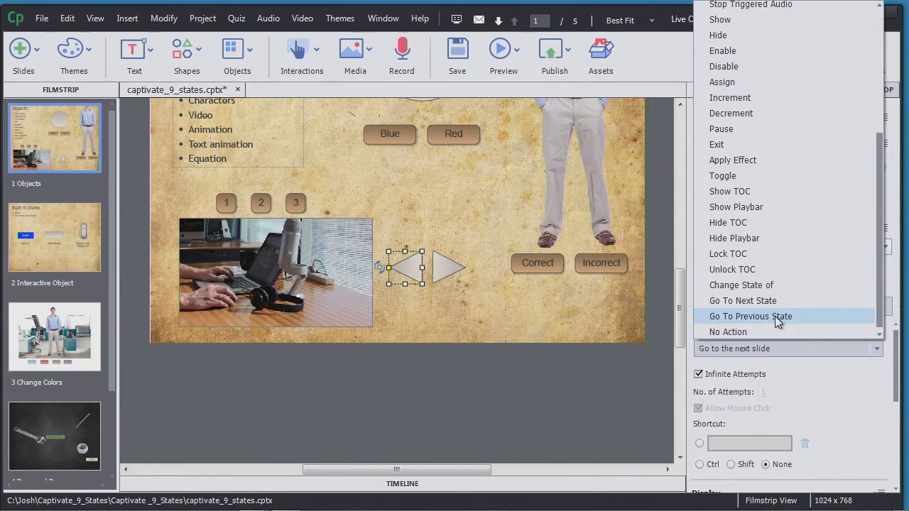
left_click(770, 324)
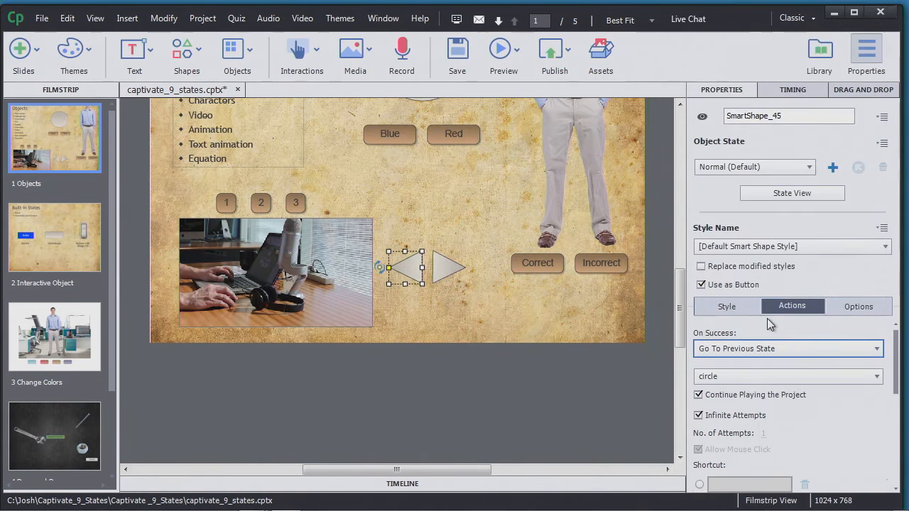
left_click(772, 377)
left_click(758, 425)
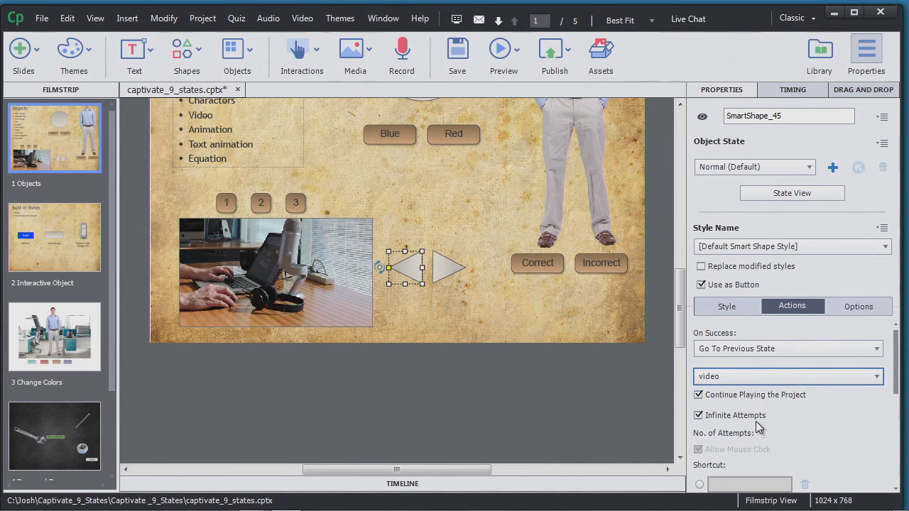
left_click(699, 395)
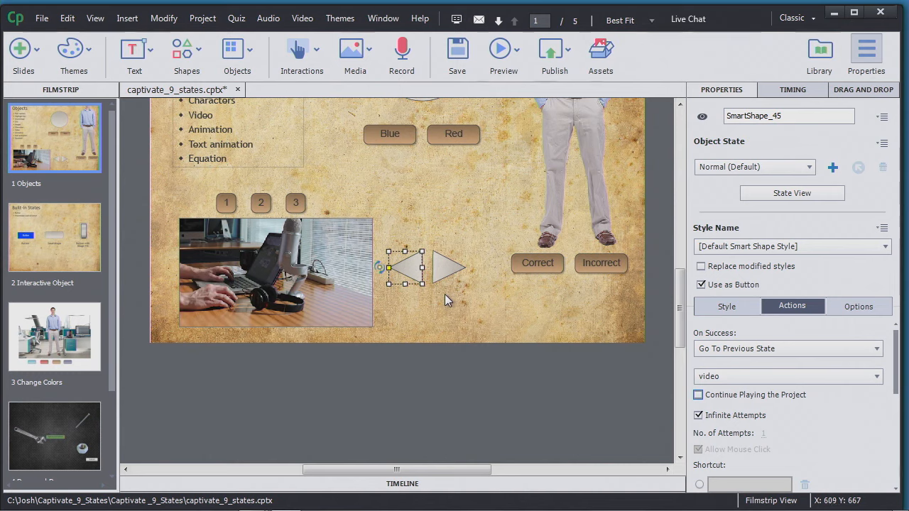
- Make the right-pointing triangle a button that goes to the next state of video, without continuing to play the project
left_click(445, 273)
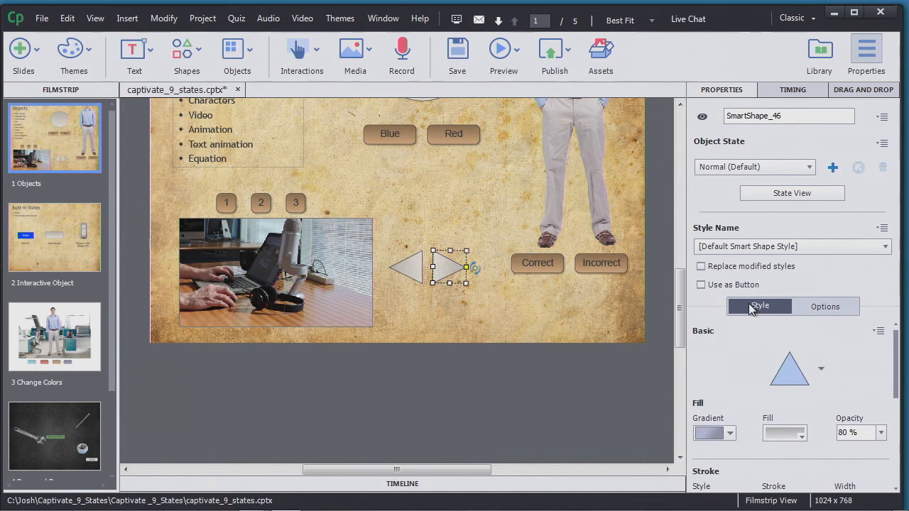
left_click(701, 285)
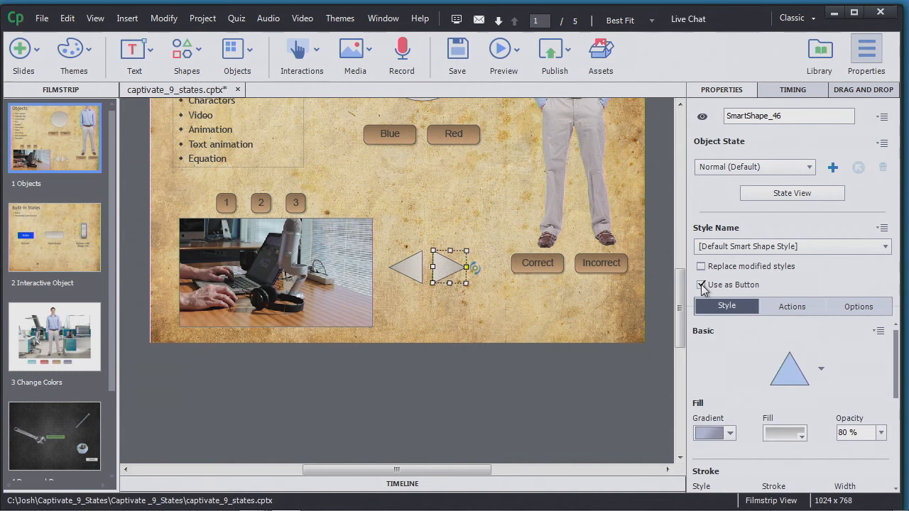
left_click(797, 306)
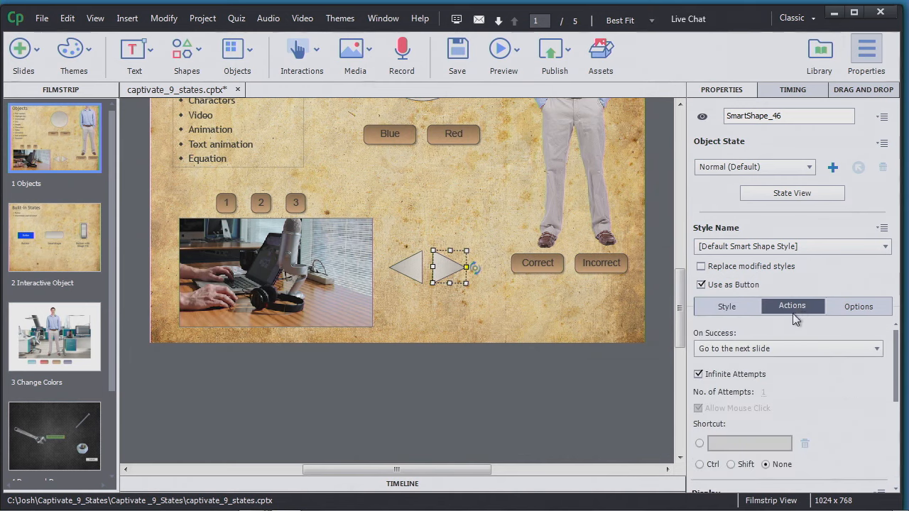
left_click(880, 351)
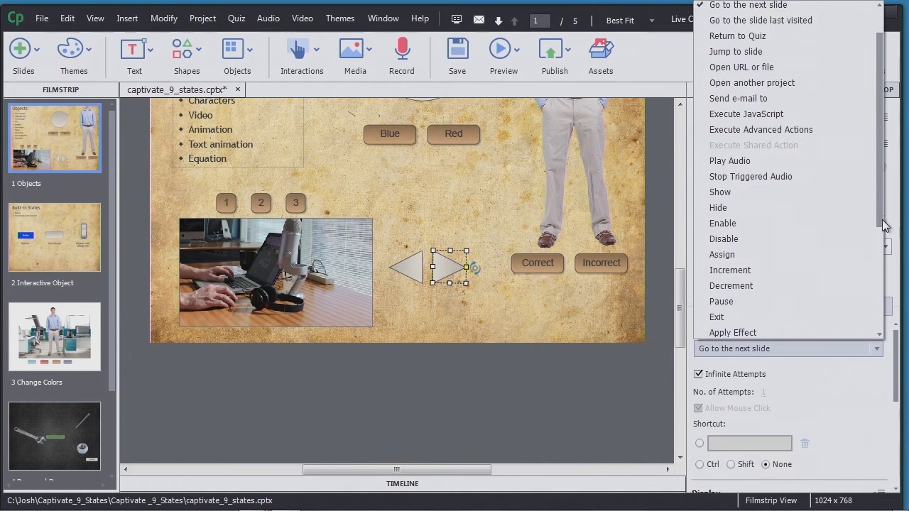
scroll(880, 227, "down", 4)
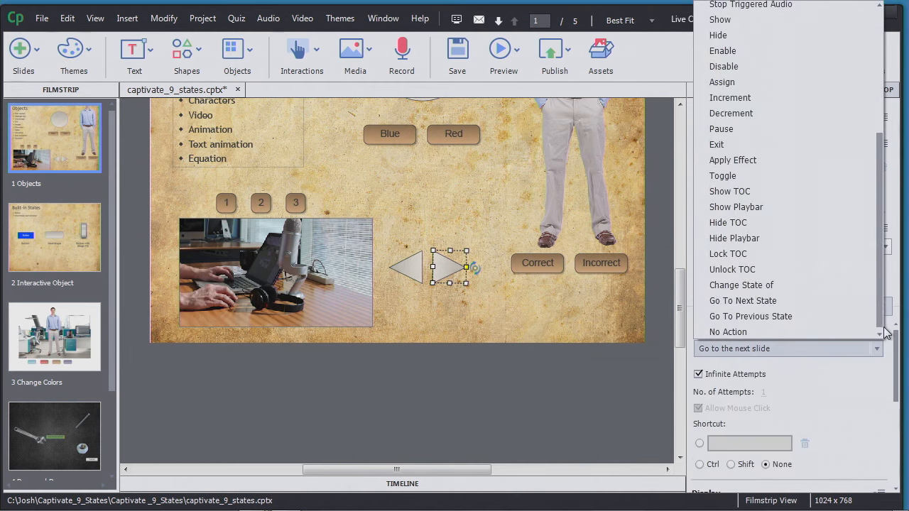
left_click(770, 301)
left_click(782, 378)
left_click(720, 424)
left_click(698, 395)
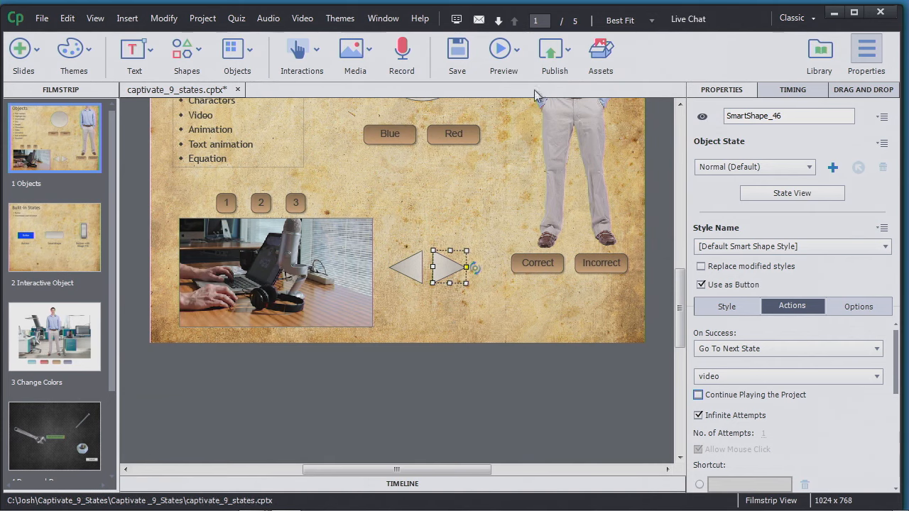
- Preview the project, test the previous and next triangle buttons beside the photo, and close the preview
left_click(518, 51)
left_click(524, 179)
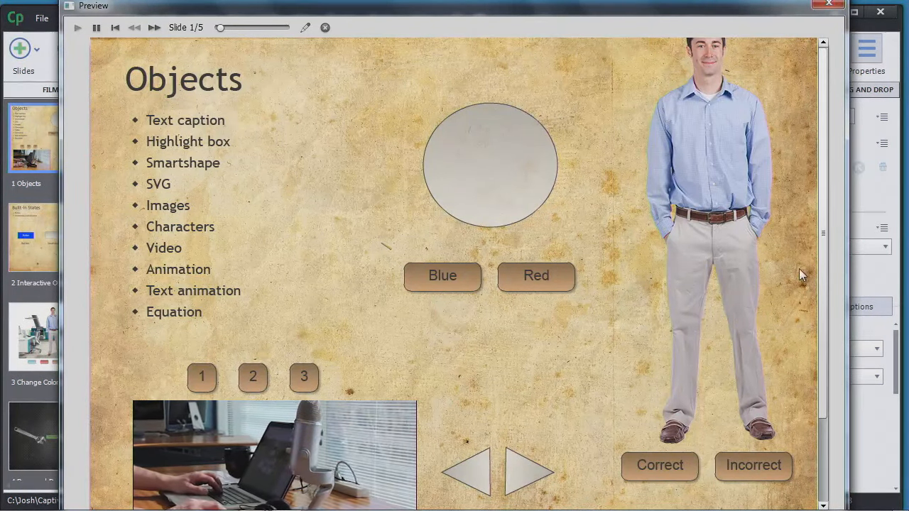
left_click_drag(825, 253, 825, 332)
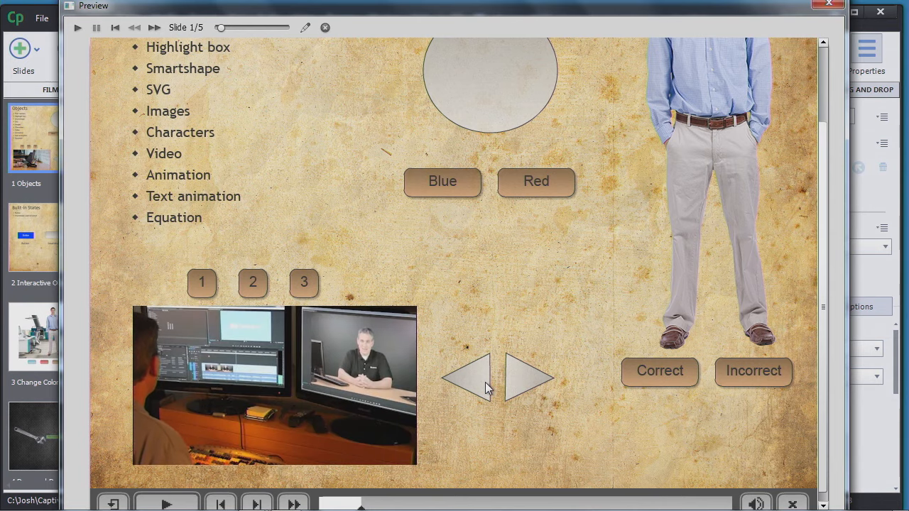
left_click(826, 7)
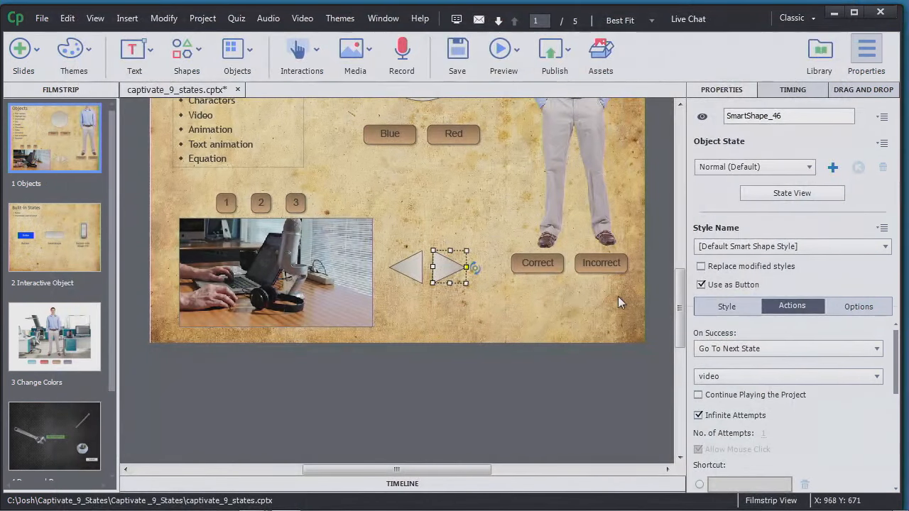